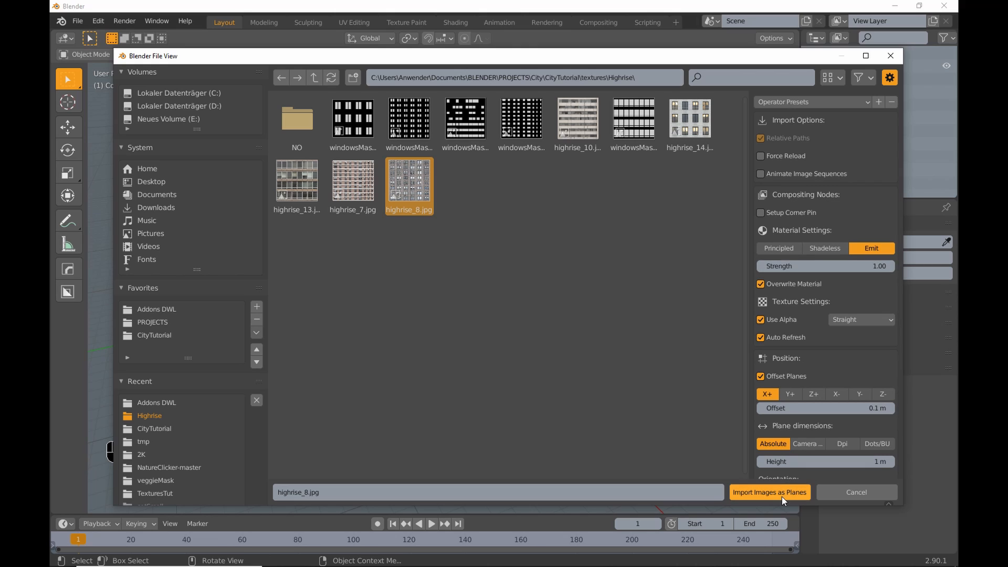
- Import highrise_8.jpg as an image plane and display its texture in solid shading, viewed from above
click(783, 494)
key(KP_Decimal)
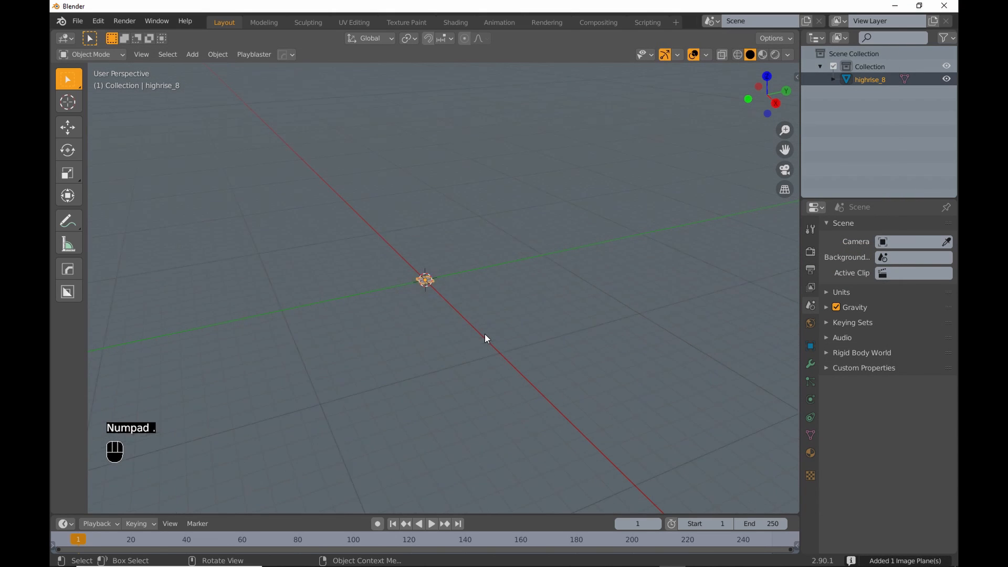
click(788, 55)
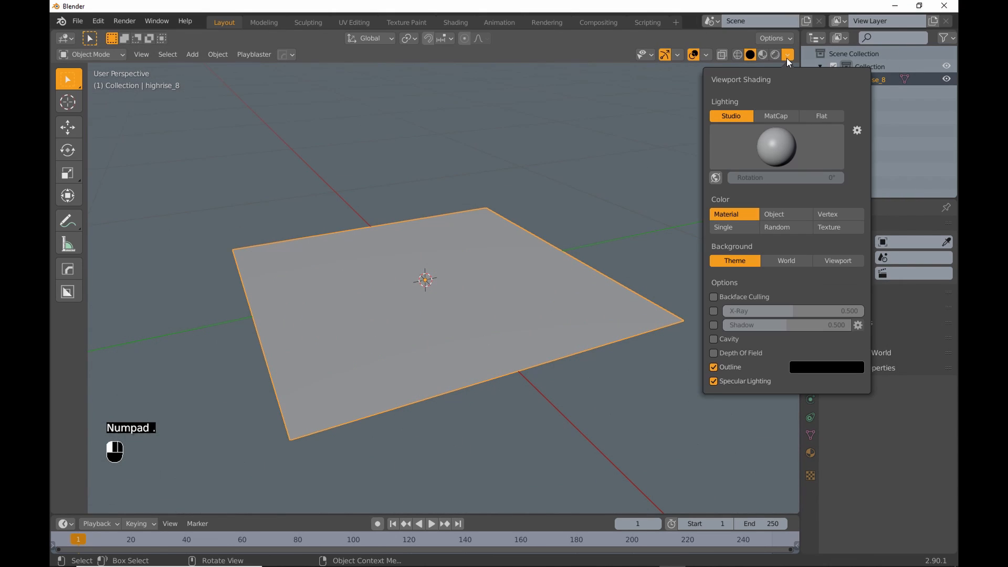
click(840, 227)
mouse_move(532, 218)
middle_down()
mouse_move(441, 250)
mouse_move(481, 262)
middle_up()
- Add a mesh plane, scale it down to about 0.039, and make the viewport see-through with X-ray
key(shift+a)
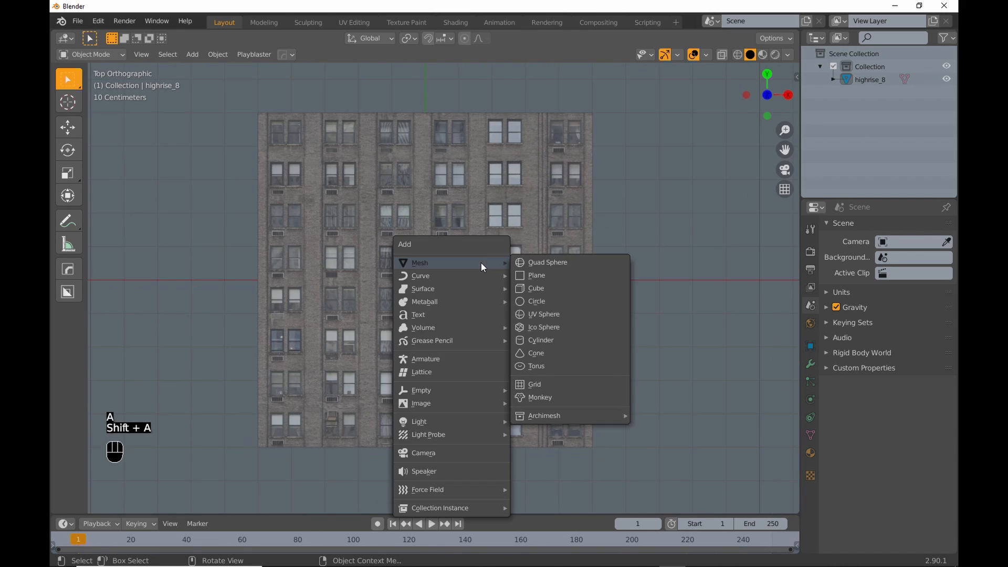
click(537, 276)
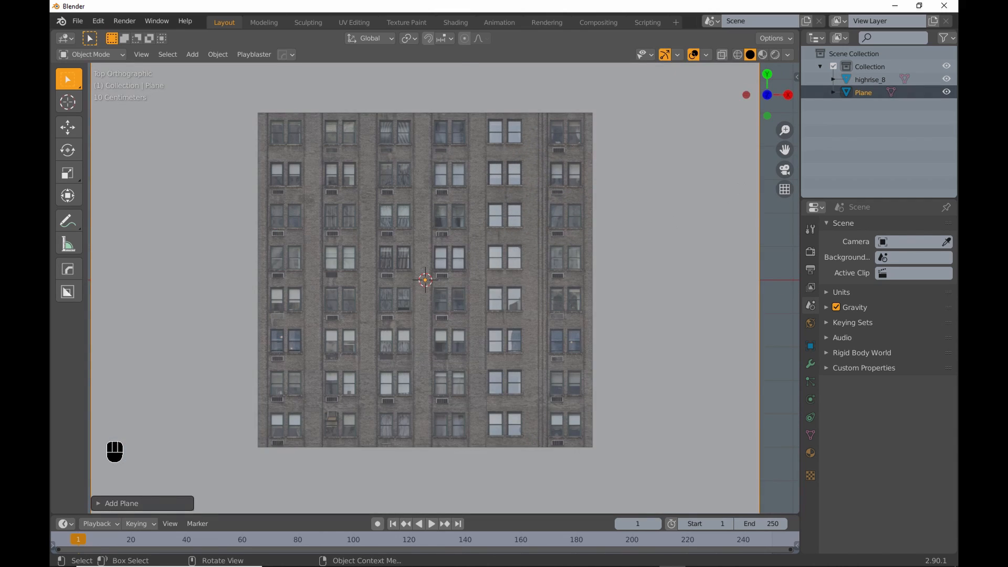
key(s)
click(437, 273)
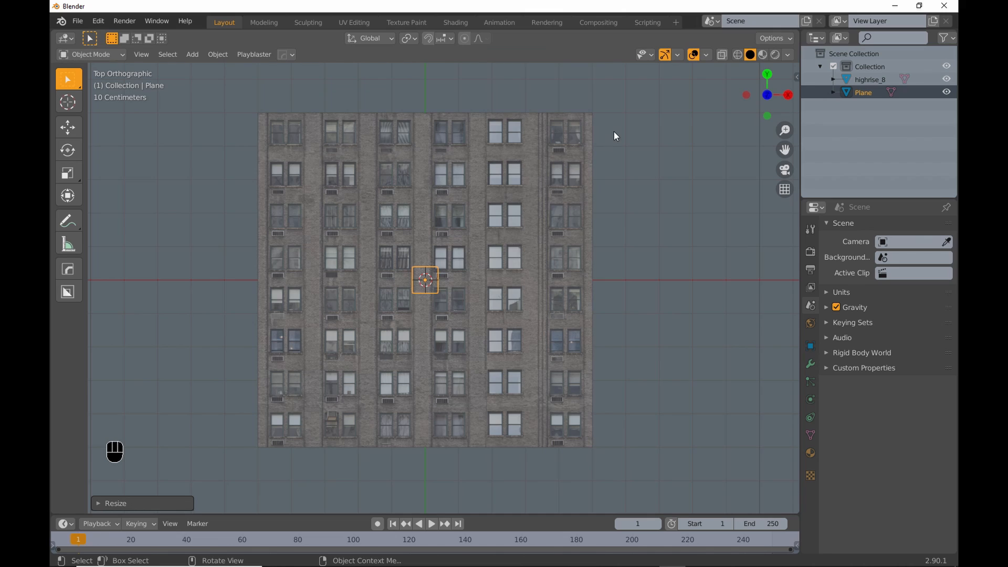
click(722, 55)
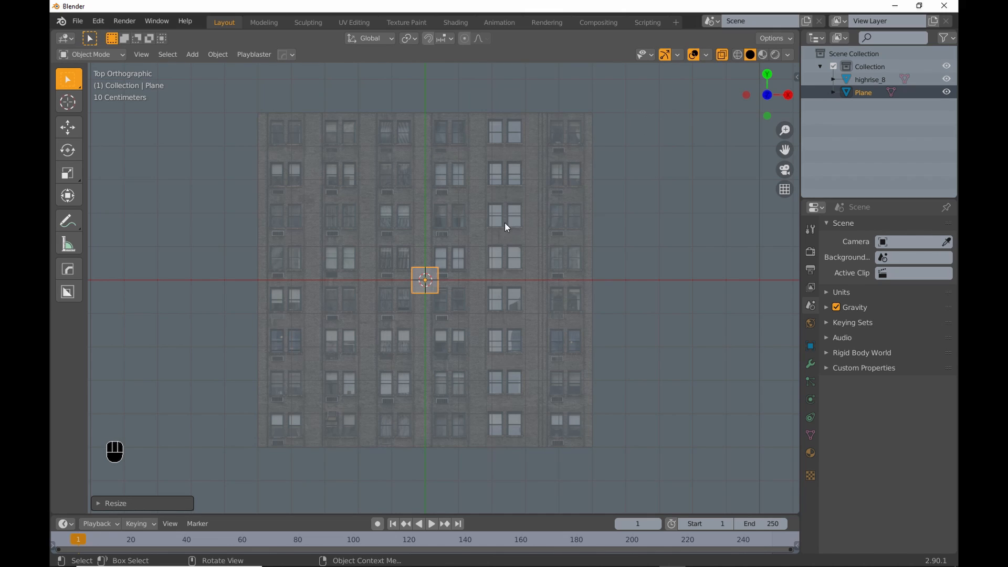
- Raise the small plane to Z 0.029 m and move it over the top-left window of the facade
click(810, 346)
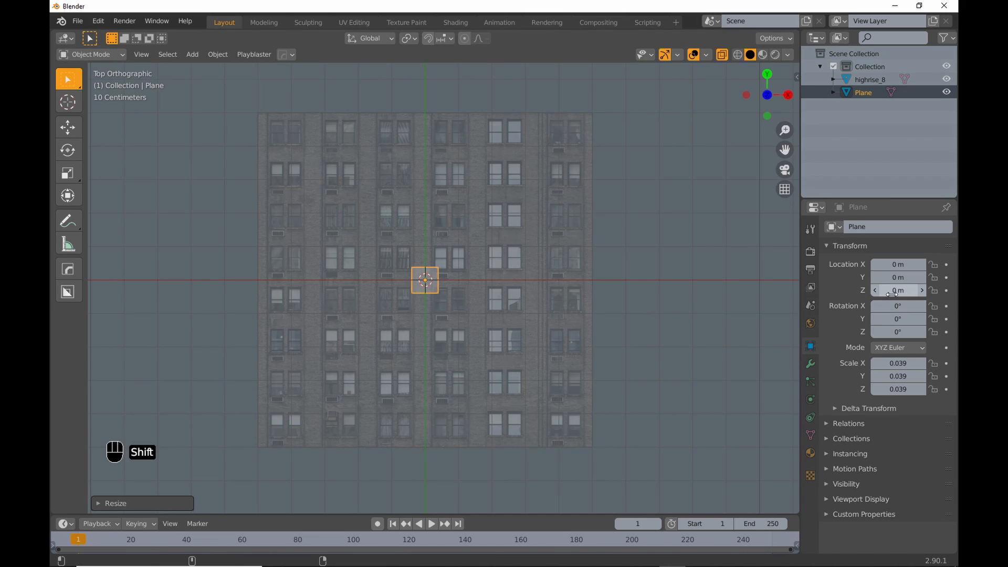
shift+drag(898, 290, 899, 291)
shift+middle_drag(424, 231, 512, 274)
key(g)
click(368, 122)
scroll(347, 159, up, 12)
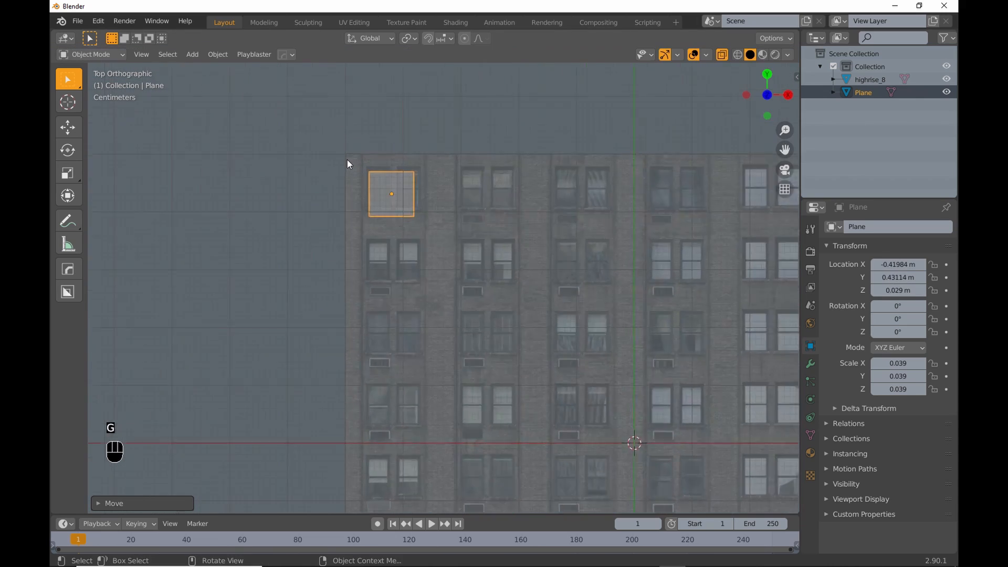
shift+middle_drag(390, 177, 306, 155)
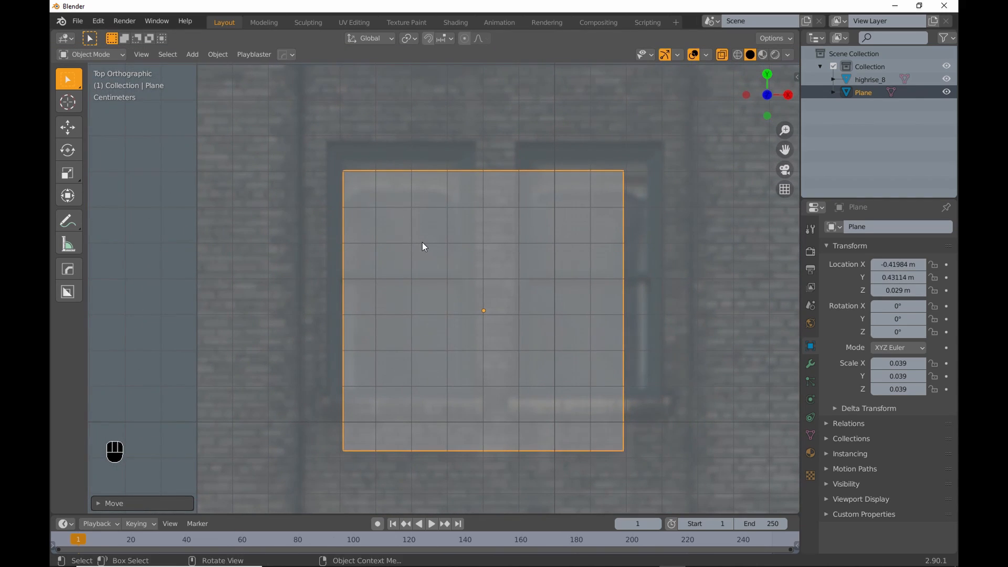
key(g)
click(422, 228)
- Fit the plane's edges in Edit Mode to the upper pane of the first window
key(Tab)
click(612, 282)
click(217, 251)
click(68, 128)
drag(482, 389, 496, 221)
drag(691, 296, 575, 121)
drag(664, 214, 500, 214)
- Duplicate the fitted face down onto the lower pane and align its bottom edge with the window frame
drag(529, 304, 315, 132)
key(shift+d)
key(Escape)
drag(405, 166, 409, 287)
drag(478, 419, 317, 344)
drag(403, 341, 403, 338)
- Duplicate both pane faces onto the neighbouring window of the pair and return to Object Mode
scroll(481, 403, down, 3)
shift+middle_drag(481, 404, 417, 359)
drag(428, 370, 318, 176)
key(shift+d)
key(Escape)
drag(425, 284, 526, 283)
scroll(526, 284, down, 5)
shift+middle_drag(640, 314, 343, 266)
scroll(343, 265, down, 2)
key(Tab)
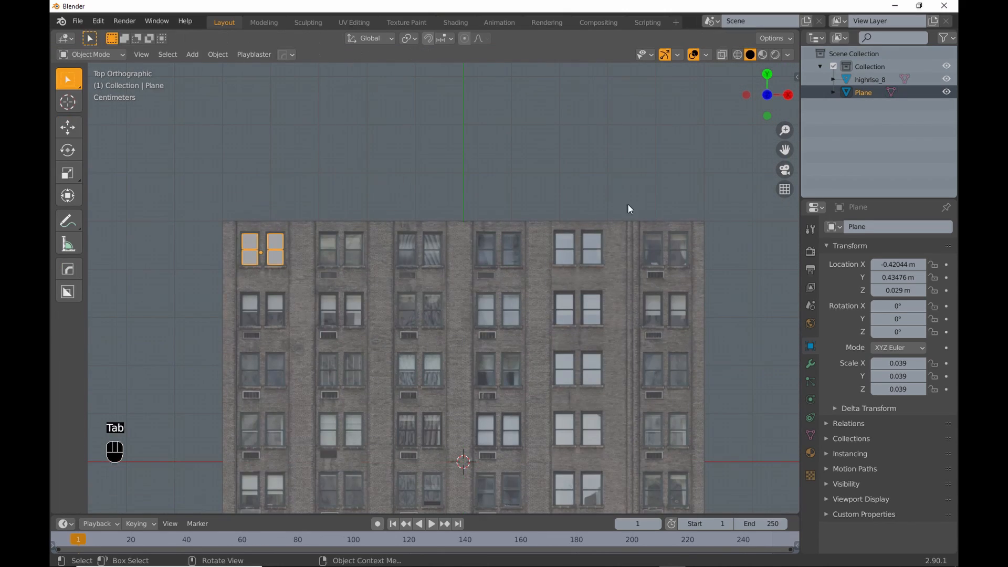
- Add an Array modifier to the window panes with a relative offset of 1.890 in X
click(810, 363)
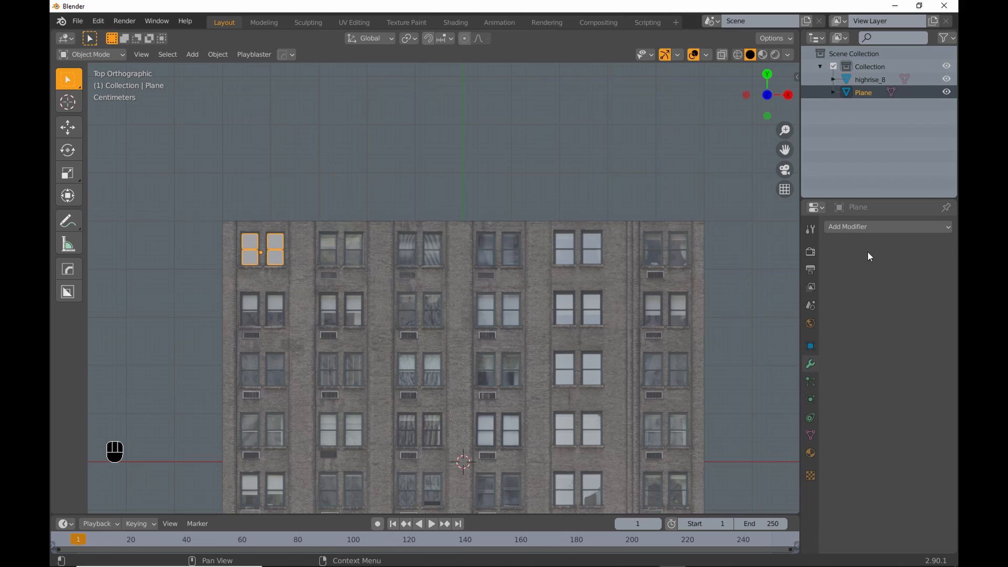
click(875, 227)
click(710, 256)
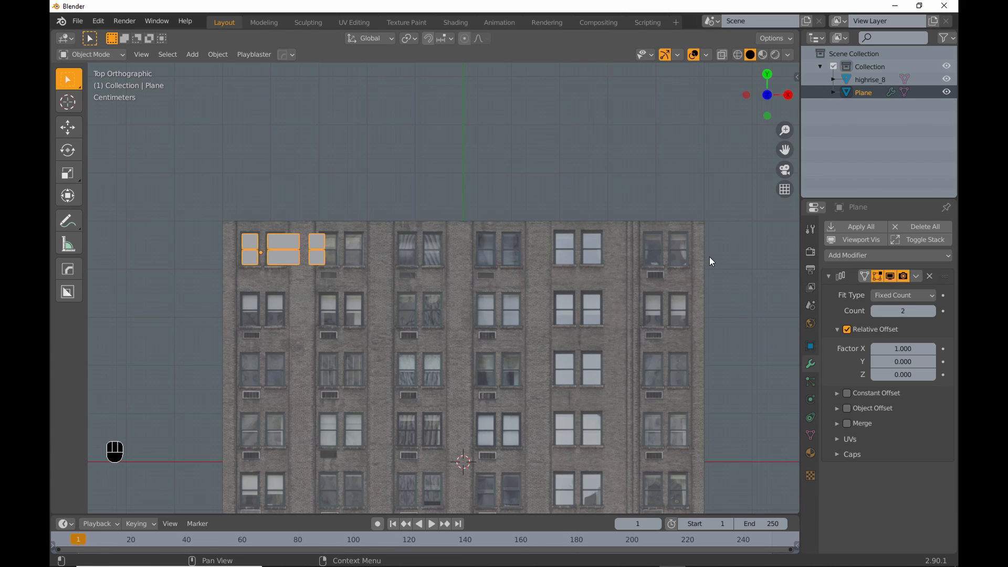
scroll(349, 253, up, 4)
shift+middle_drag(349, 253, 456, 253)
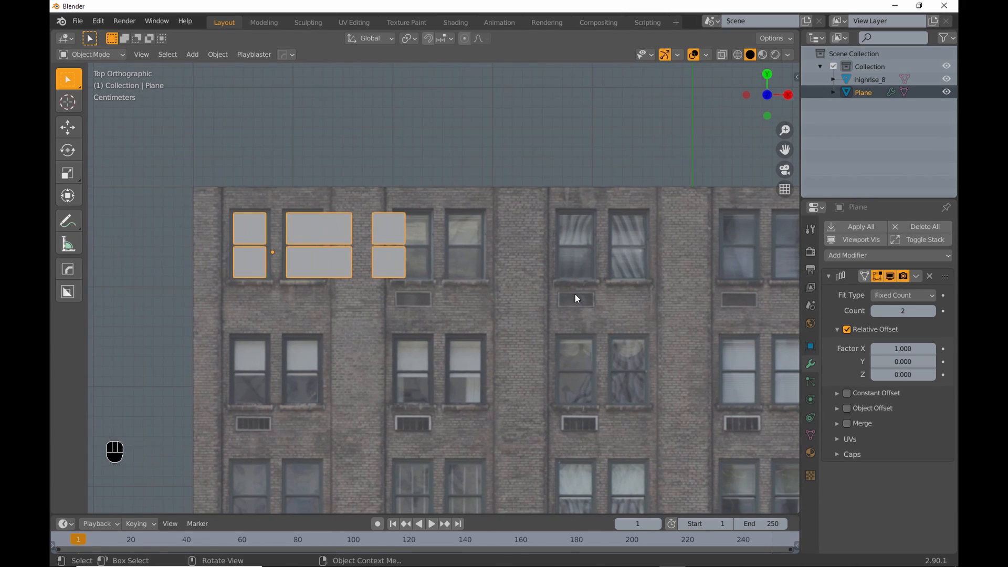
shift+drag(903, 349, 948, 349)
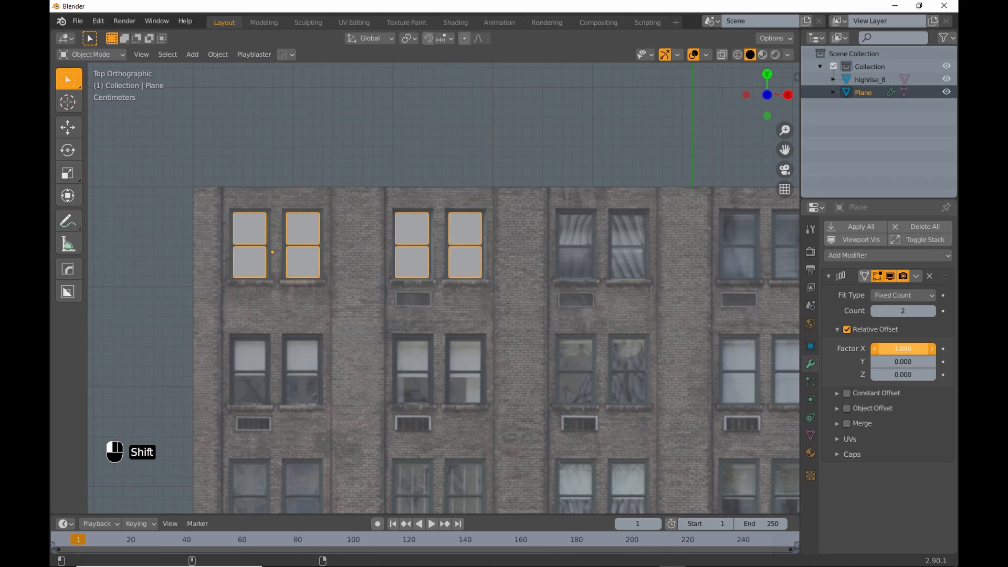
- Set the horizontal array's count to 4 to cover the first four window columns
scroll(679, 309, down, 4)
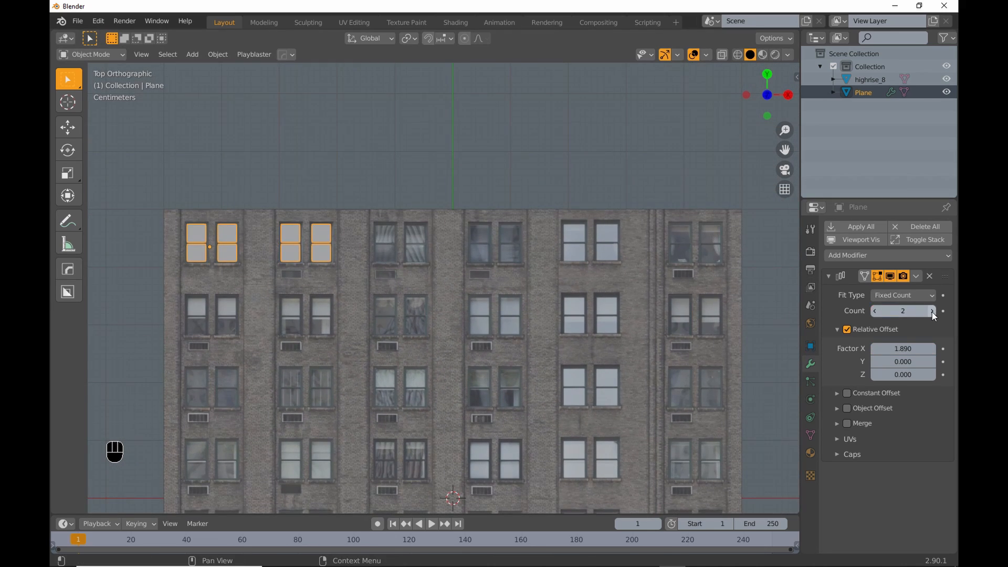
click(932, 311)
click(932, 311)
shift+middle_drag(556, 292, 564, 260)
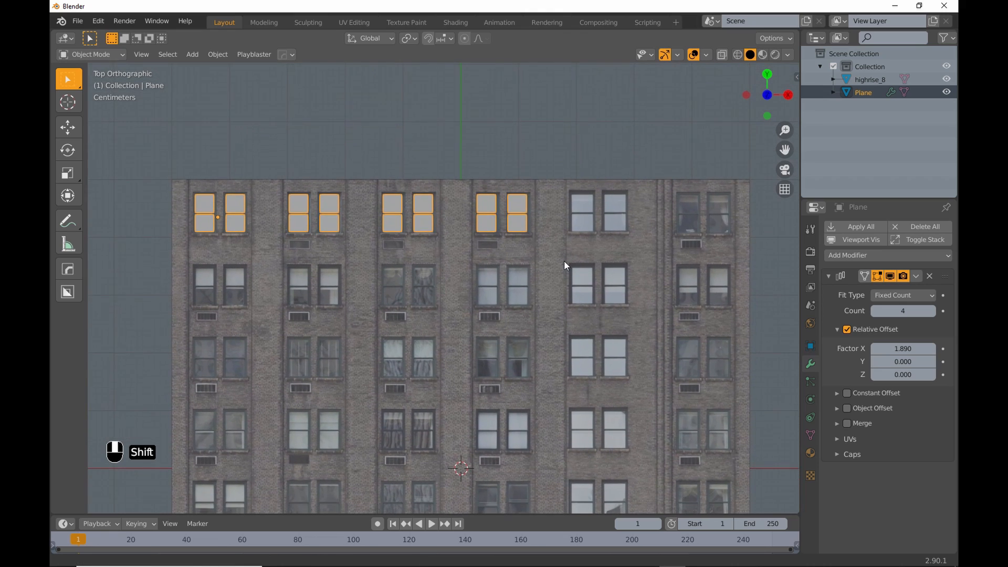
scroll(692, 296, down, 4)
shift+middle_drag(693, 296, 516, 187)
- Add a second Array modifier with relative offset X 0 and Y -1.960 to repeat the windows downward
click(830, 277)
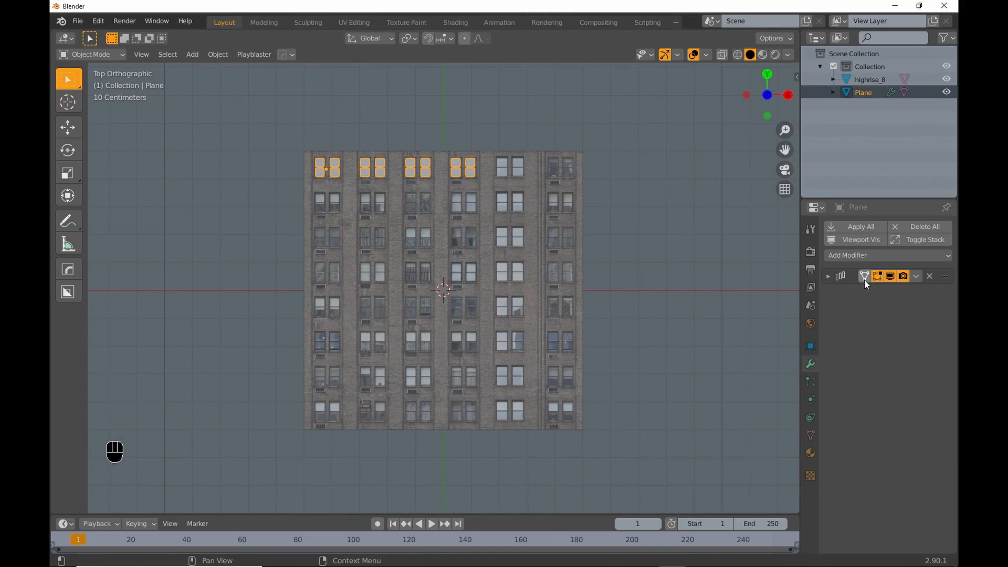
click(871, 256)
click(741, 280)
click(902, 366)
text(0)
key(Return)
click(898, 379)
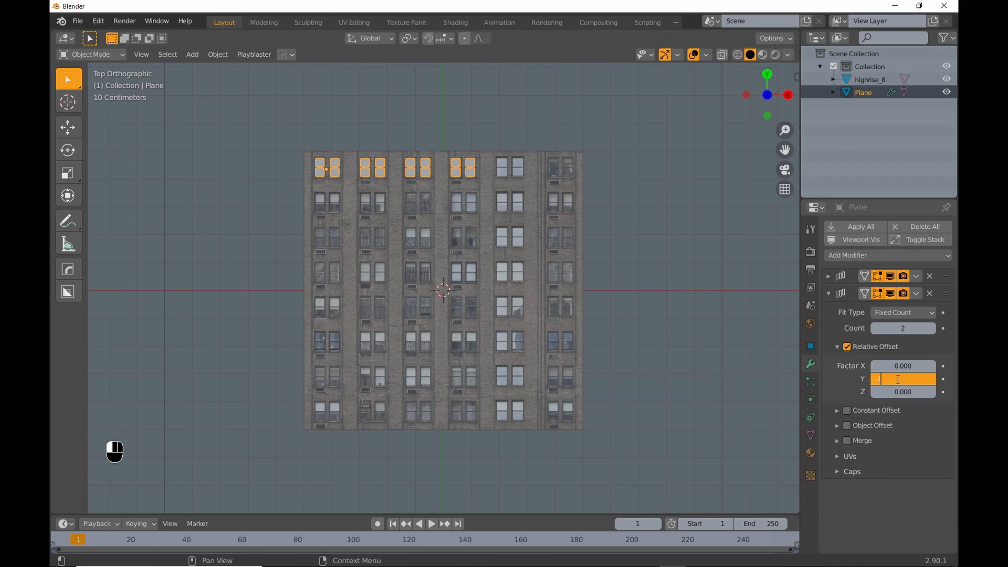
text(-1)
key(Return)
shift+drag(901, 379, 930, 379)
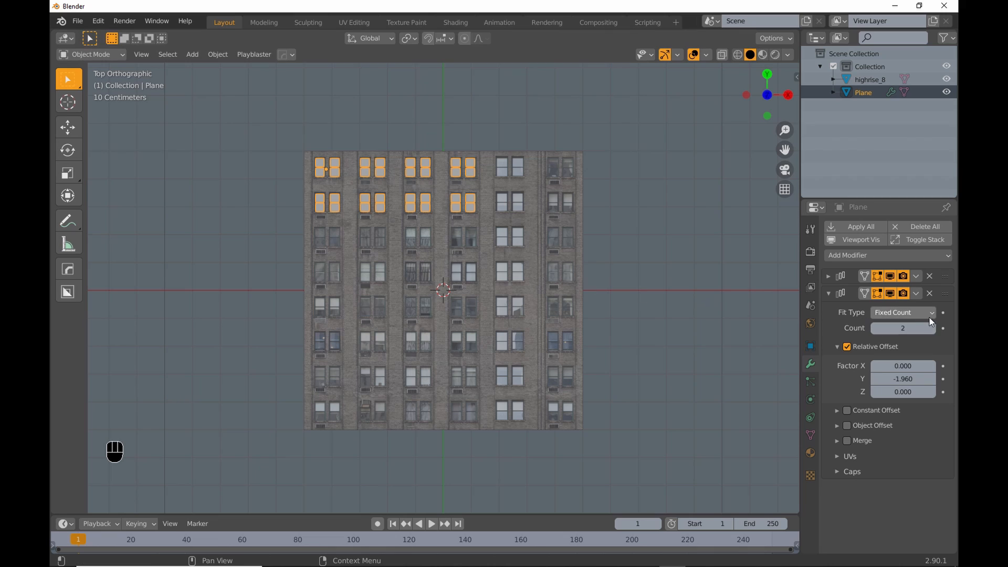
- Set the vertical array's count to 8 to cover all window rows
click(932, 327)
click(932, 327)
click(932, 327)
click(932, 326)
click(932, 327)
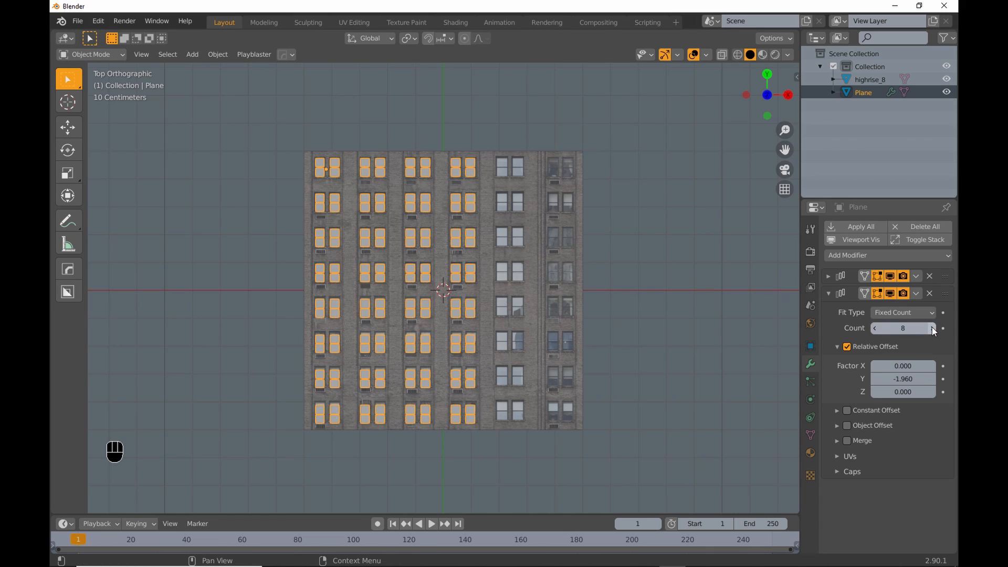
click(932, 326)
- Fine-tune the vertical array's relative Y offset to -1.940 so the panes match the windows in every row
scroll(531, 282, up, 2)
scroll(530, 282, up, 1)
shift+middle_drag(530, 282, 624, 251)
shift+drag(903, 380, 905, 379)
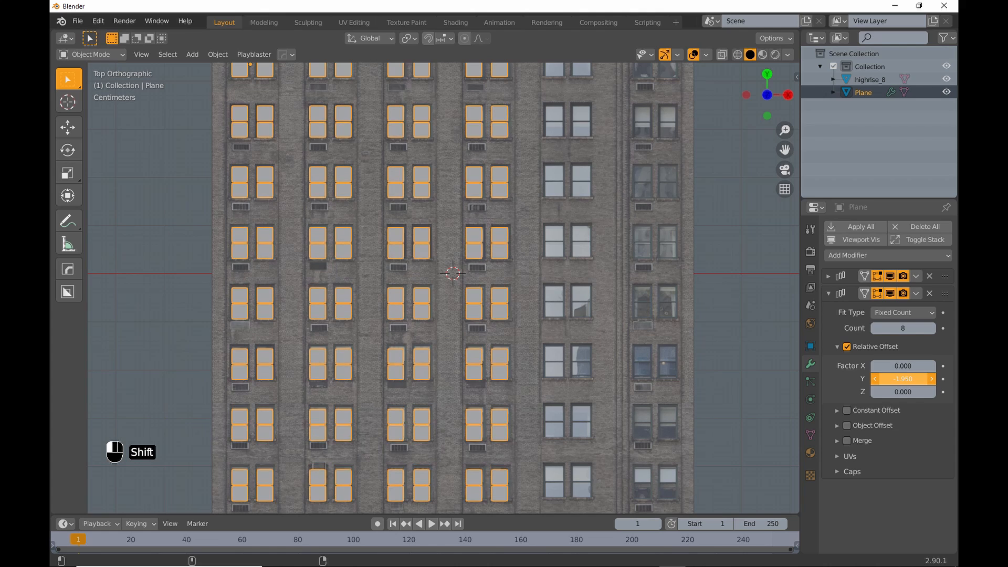
scroll(540, 257, down, 3)
shift+middle_drag(540, 258, 465, 277)
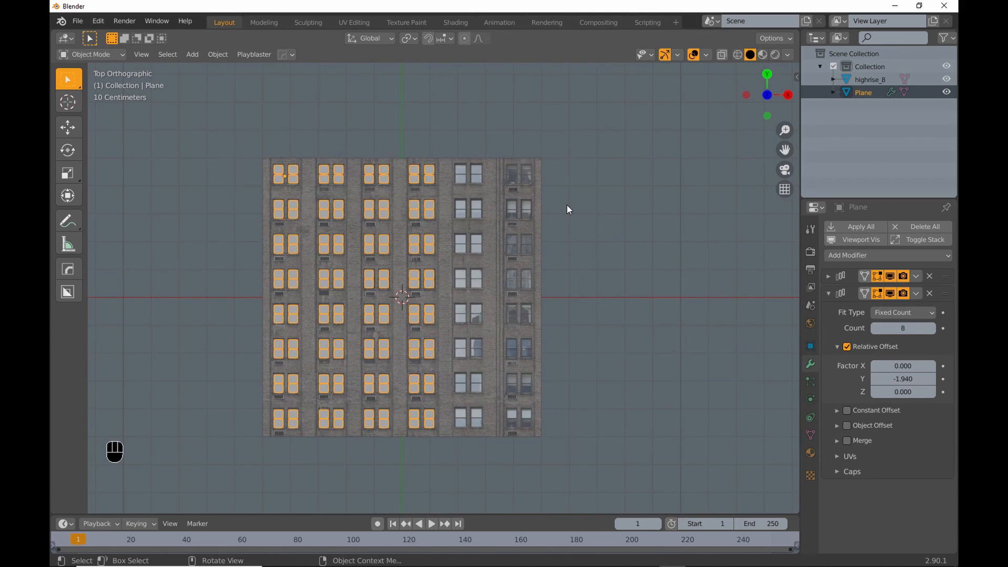
- Duplicate the window array, move the copy to the fifth column, and hide both its Array modifiers in the viewport
key(shift+d)
key(Escape)
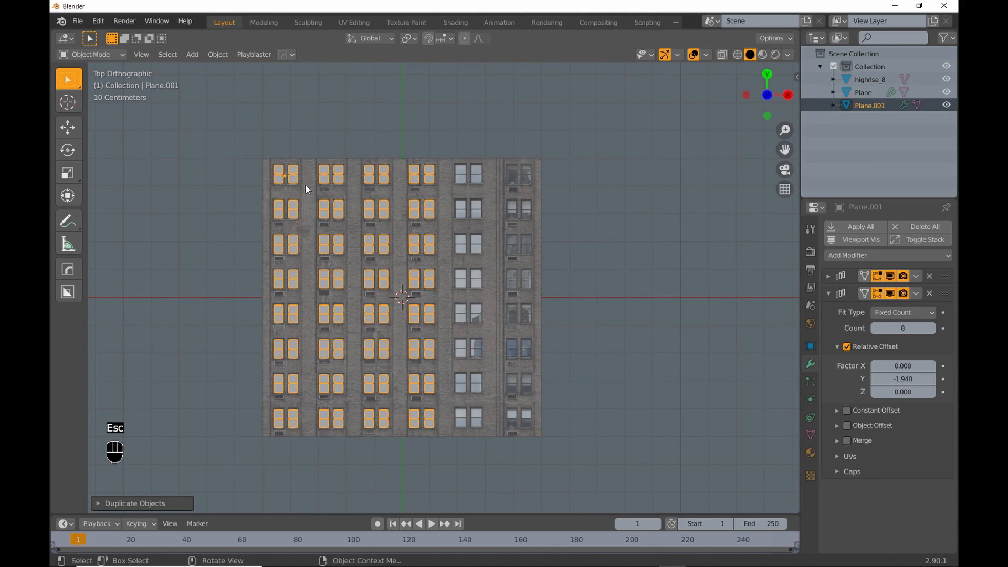
drag(339, 176, 520, 177)
click(829, 293)
click(890, 295)
click(890, 278)
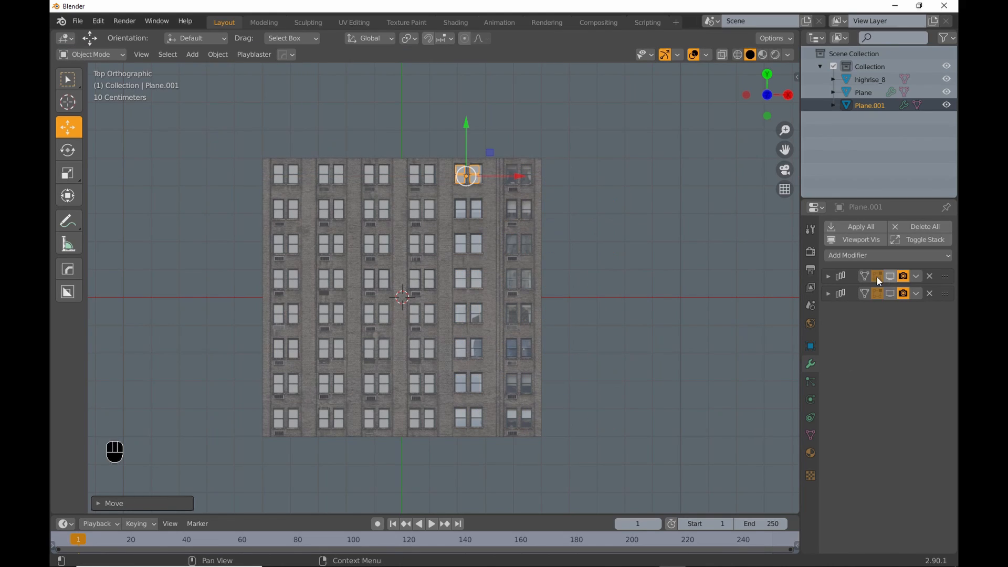
- Align the copy with the fifth column's top window pair and shift the panes' inner edges in Edit Mode
scroll(548, 219, up, 5)
shift+middle_drag(373, 131, 535, 257)
scroll(523, 289, up, 4)
drag(523, 241, 522, 245)
key(Tab)
click(437, 266)
drag(450, 153, 482, 295)
drag(501, 232, 507, 232)
drag(526, 162, 560, 294)
drag(576, 232, 588, 232)
- Refine the bottom, side and top edges of the fifth column's panes to the window frames and leave Edit Mode
key(a)
scroll(529, 259, up, 3)
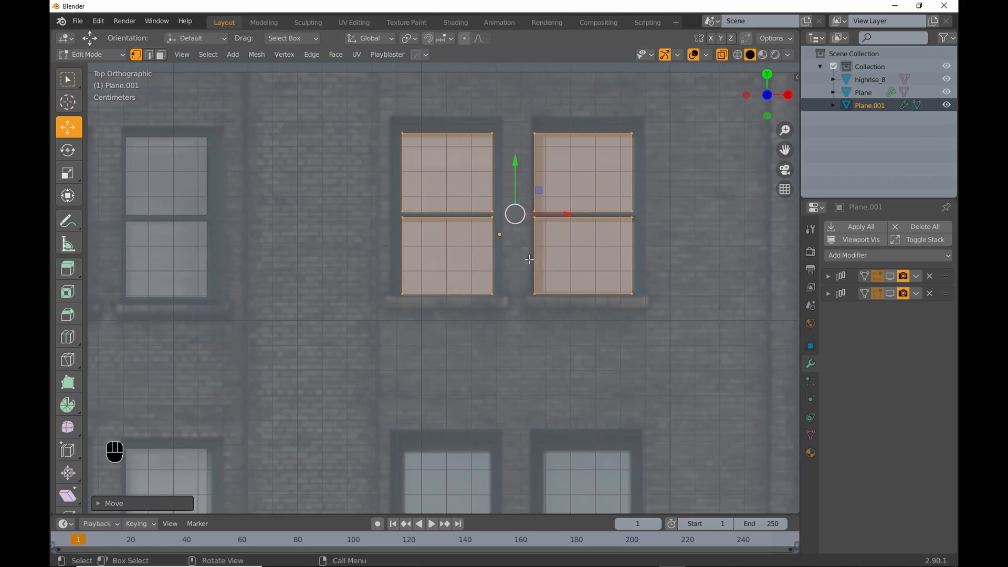
drag(518, 270, 388, 326)
drag(446, 240, 446, 241)
drag(513, 111, 552, 319)
drag(572, 214, 580, 213)
drag(609, 111, 655, 315)
drag(664, 213, 666, 214)
drag(657, 157, 387, 111)
drag(521, 87, 521, 92)
scroll(534, 256, down, 4)
shift+middle_drag(537, 261, 429, 271)
key(Tab)
drag(878, 277, 890, 277)
click(829, 276)
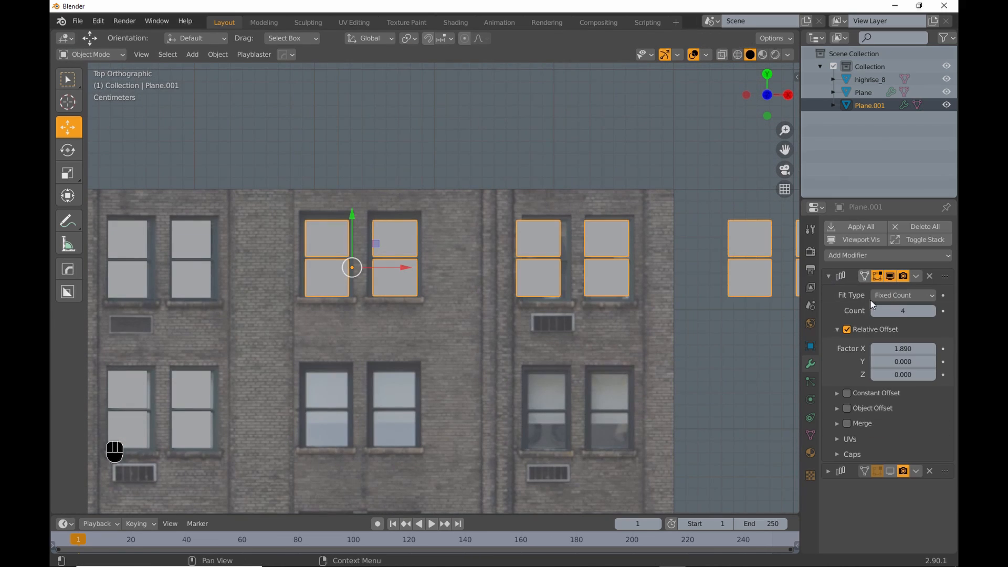
click(872, 311)
scroll(540, 349, down, 3)
shift+middle_drag(541, 348, 538, 245)
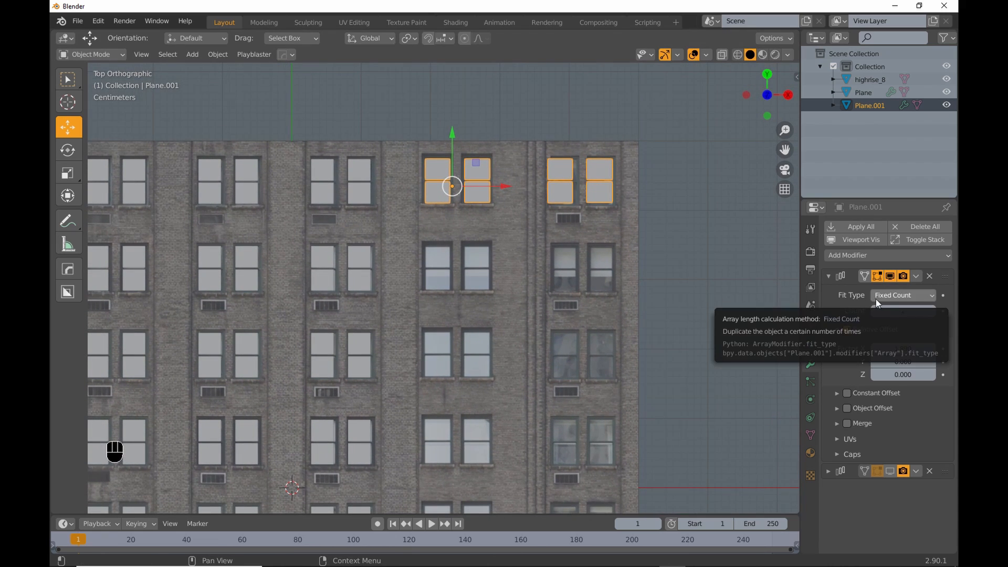
- Delete the copy's horizontal array, show the vertical array again, and set its relative Y offset to -1.970
click(930, 277)
click(891, 276)
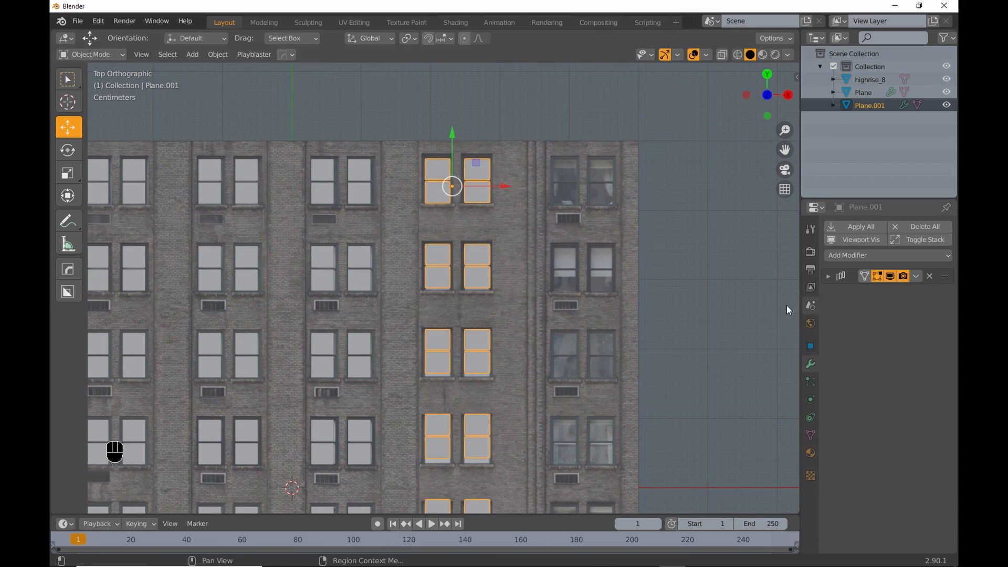
scroll(540, 207, down, 3)
shift+middle_drag(540, 207, 530, 191)
click(828, 276)
shift+drag(902, 362, 900, 362)
shift+middle_drag(581, 232, 530, 313)
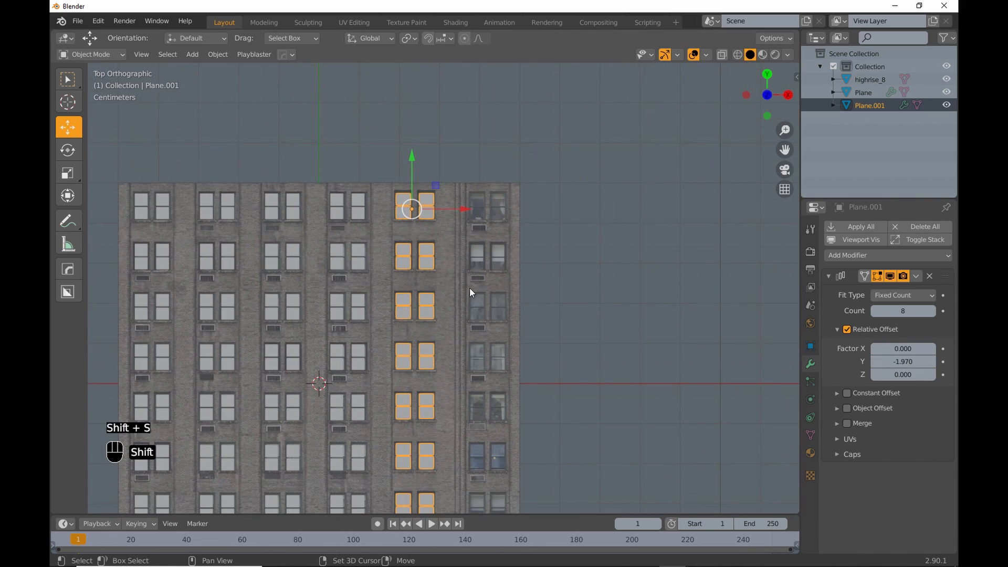
- Duplicate the fifth window column and move the copy horizontally onto the last column's windows
key(shift+d)
key(Escape)
key(g)
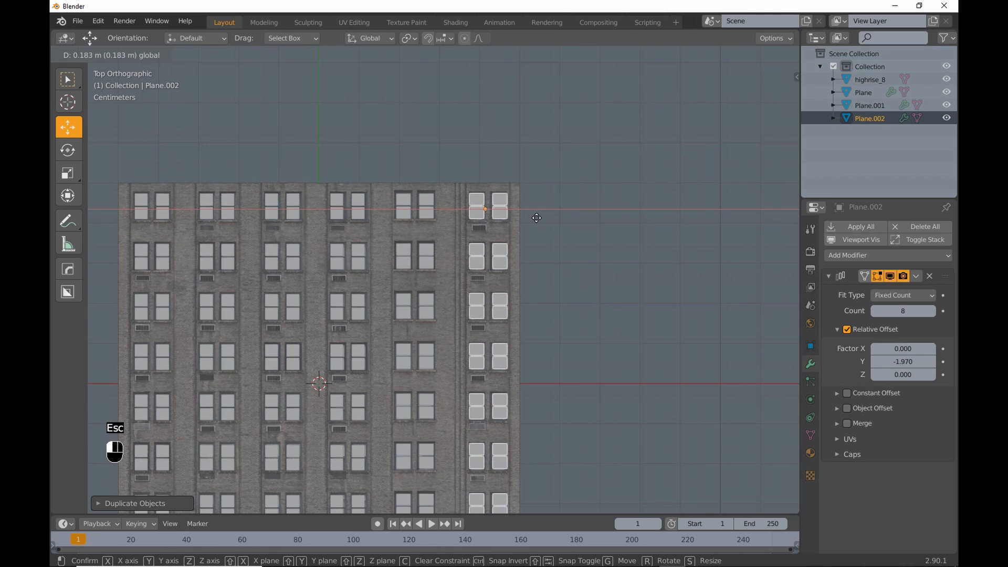
click(523, 216)
scroll(500, 234, up, 8)
scroll(524, 294, up, 3)
shift+middle_drag(521, 297, 521, 362)
mouse_move(562, 260)
mouse_down()
mouse_move(576, 257)
mouse_move(568, 258)
mouse_up()
- Fit the right and bottom edges of the left-hand window's panes in the last column in Edit Mode
key(Tab)
click(379, 214)
drag(475, 142, 527, 337)
drag(553, 240, 546, 240)
drag(396, 303, 515, 342)
drag(460, 269, 461, 274)
- Fit the side and bottom edges of the right-hand window's panes in the last column and leave Edit Mode
drag(524, 134, 585, 358)
drag(603, 240, 593, 241)
drag(617, 138, 677, 342)
drag(677, 241, 658, 245)
drag(533, 218, 647, 254)
drag(532, 299, 645, 339)
drag(587, 269, 587, 274)
scroll(555, 307, down, 2)
shift+middle_drag(559, 345, 550, 305)
key(Tab)
- Set the last column's array relative Y offset to -1.910 and clear the selection
scroll(551, 341, down, 3)
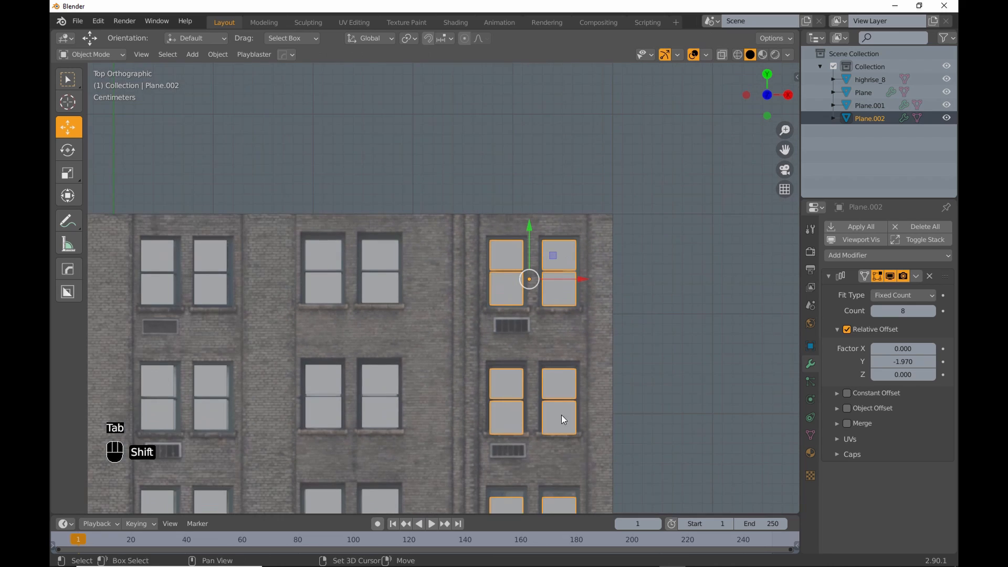
shift+middle_drag(562, 415, 519, 249)
mouse_move(913, 364)
shift+mouse_down()
mouse_move(897, 363)
mouse_move(914, 363)
shift+mouse_up()
scroll(641, 327, down, 1)
scroll(571, 178, down, 3)
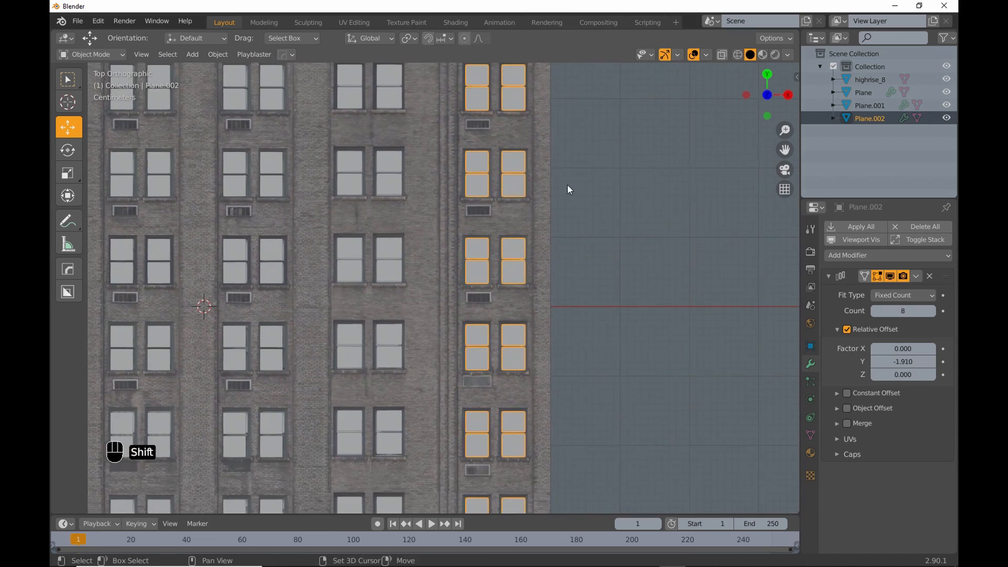
shift+middle_drag(547, 270, 635, 270)
click(653, 270)
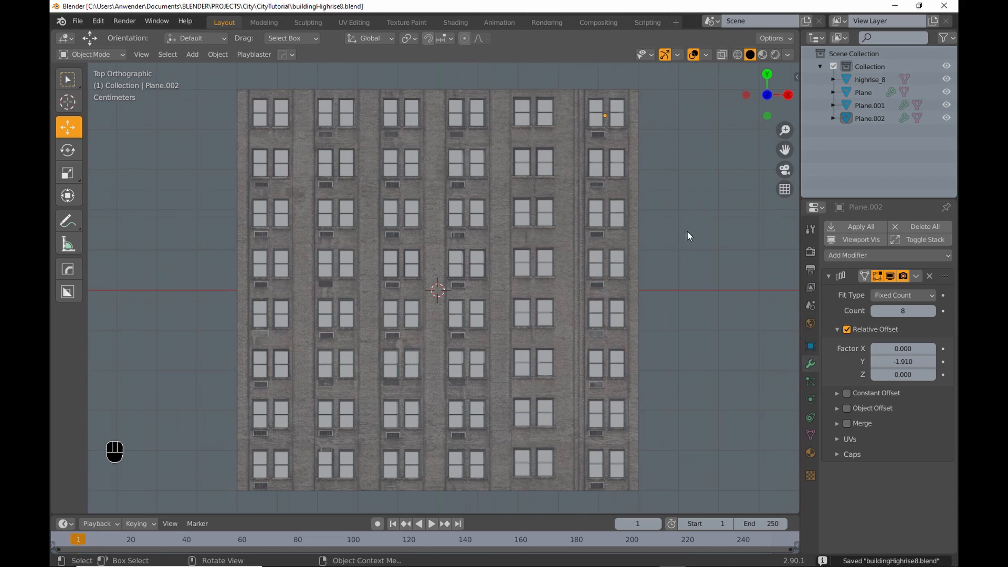
- Duplicate the facade and all window planes in place and move the copies into a new collection named Highrise8
click(867, 82)
shift+click(870, 118)
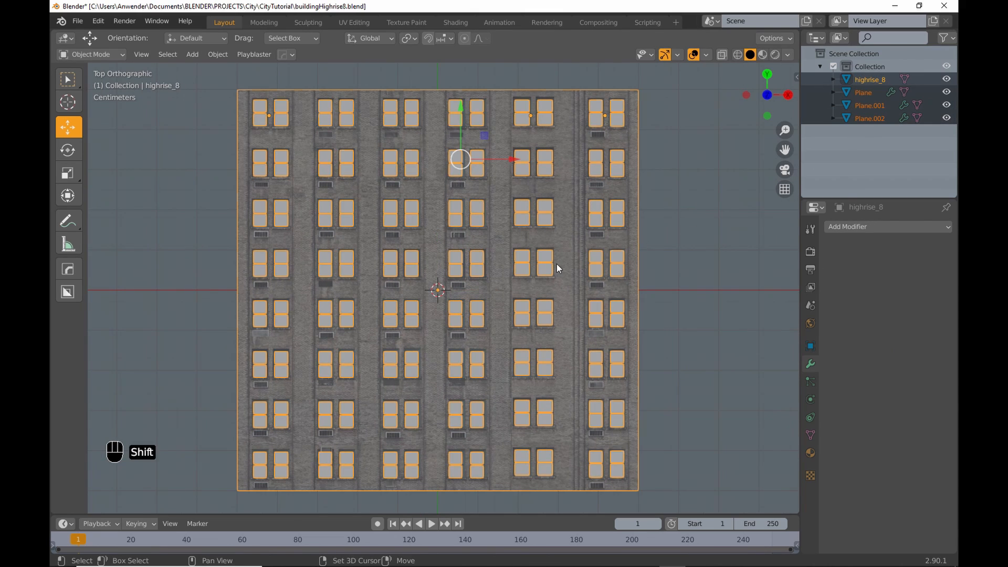
key(shift+d)
key(Escape)
key(m)
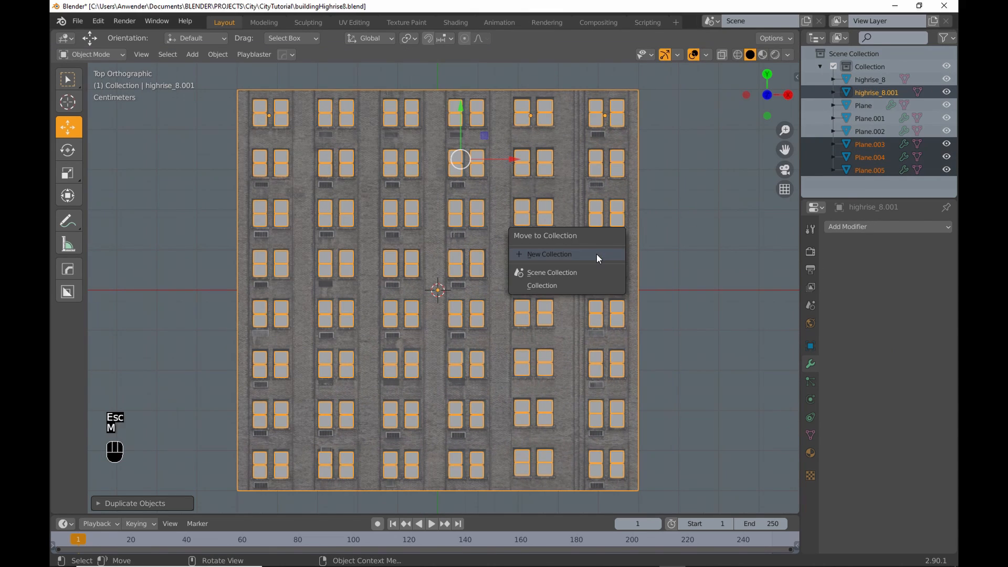
click(596, 254)
text(Highr)
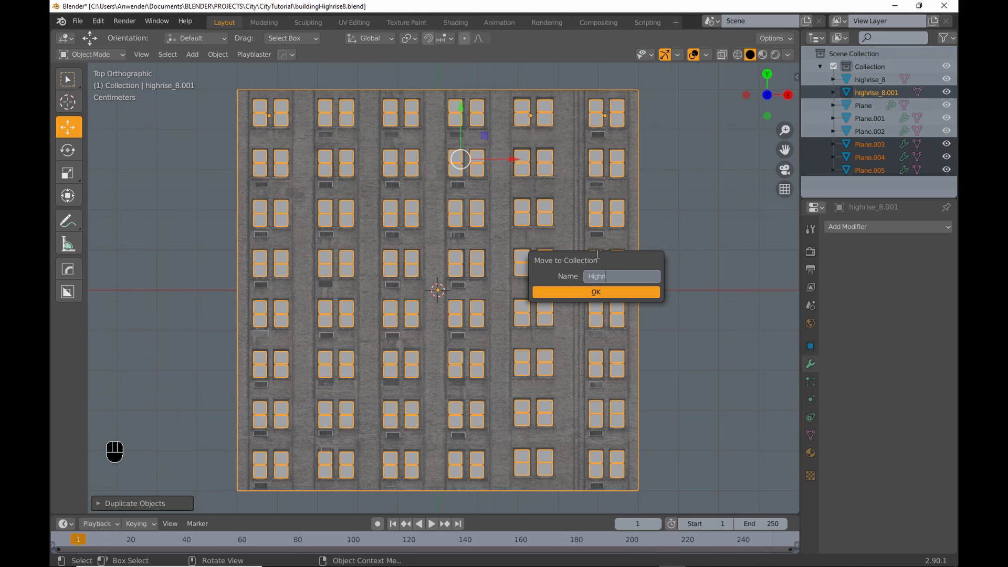
key(Return)
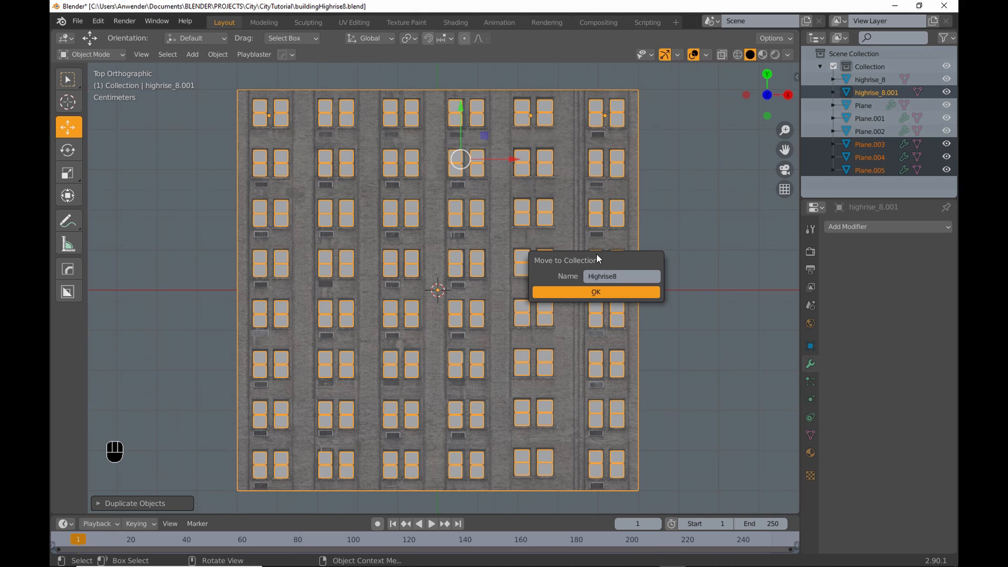
click(598, 293)
- Exclude the original Collection from the view layer and save the file
click(834, 66)
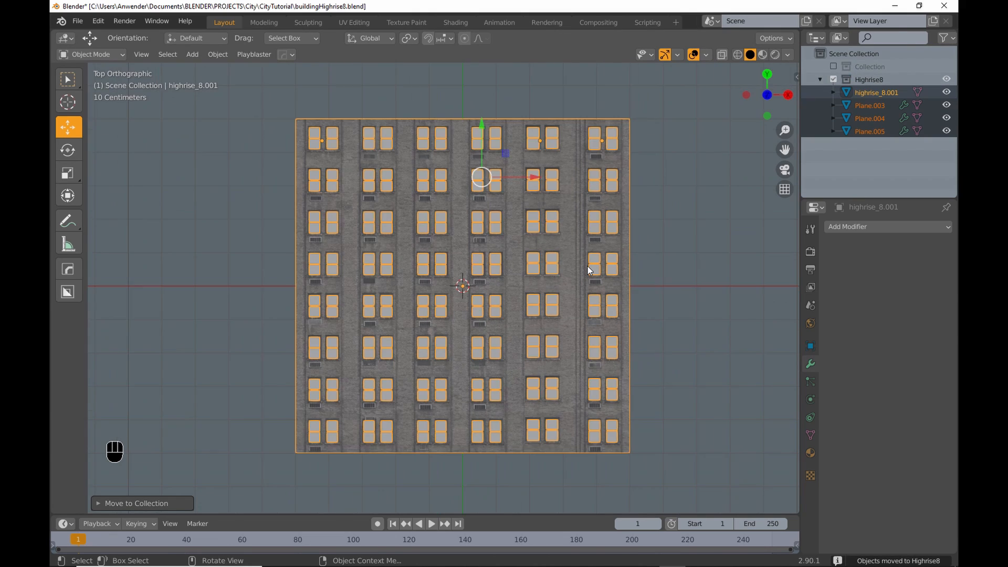
scroll(588, 267, down, 1)
shift+scroll(583, 247, down, 1)
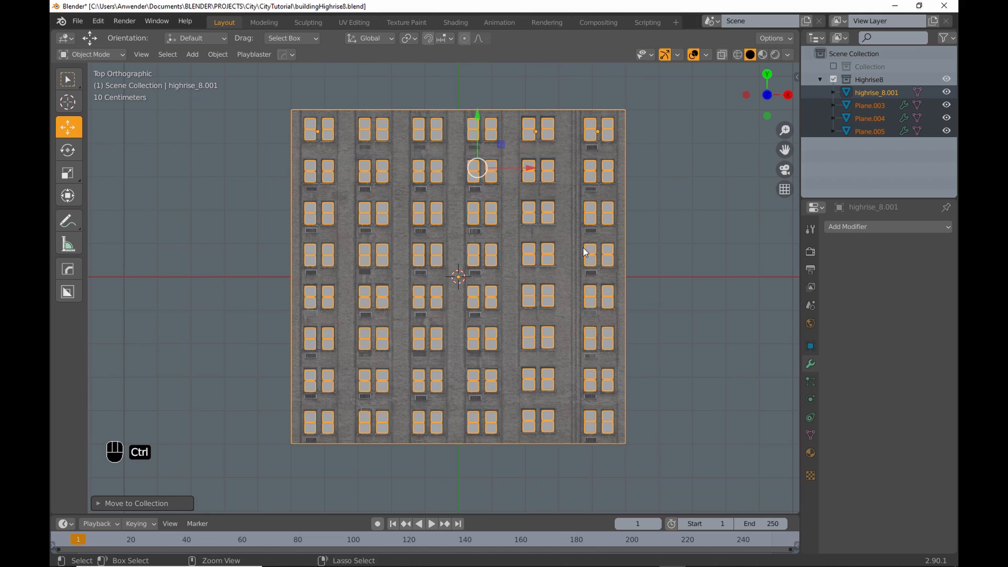
key(ctrl+s)
- Apply all modifiers on the three window planes in Highrise8 and join them into one object
shift+middle_drag(580, 274, 587, 270)
click(865, 105)
shift+click(860, 133)
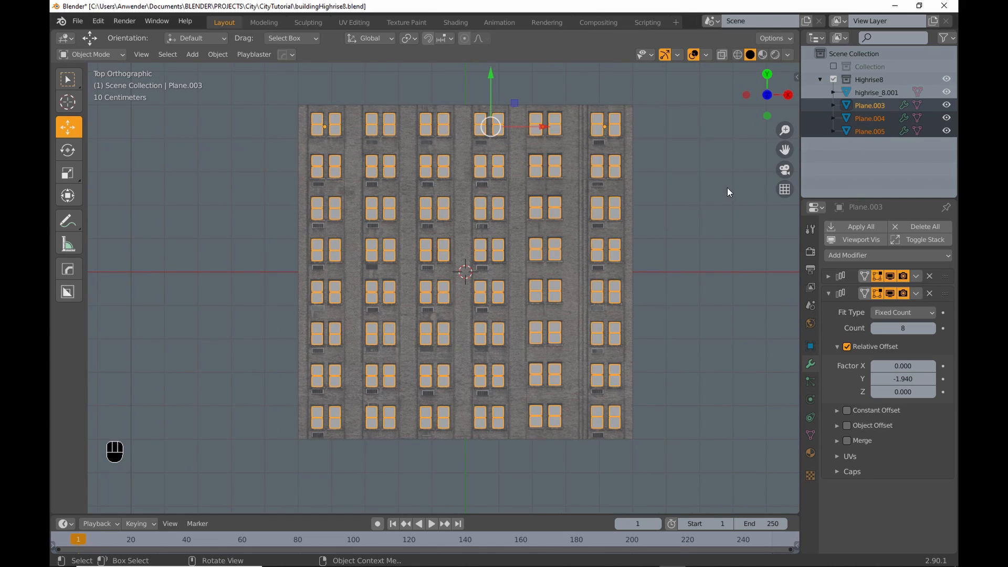
click(851, 227)
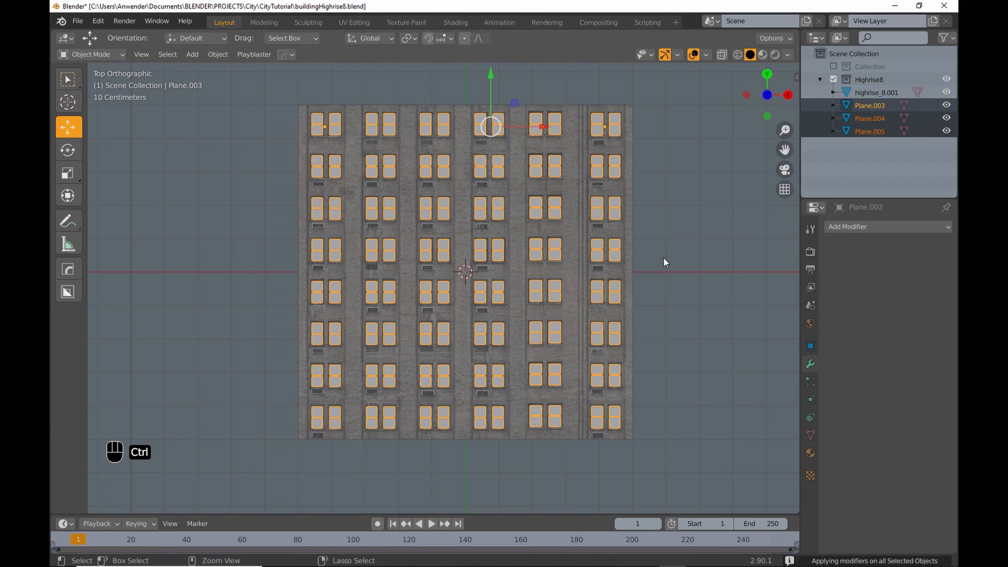
key(ctrl+j)
shift+middle_drag(604, 237, 625, 244)
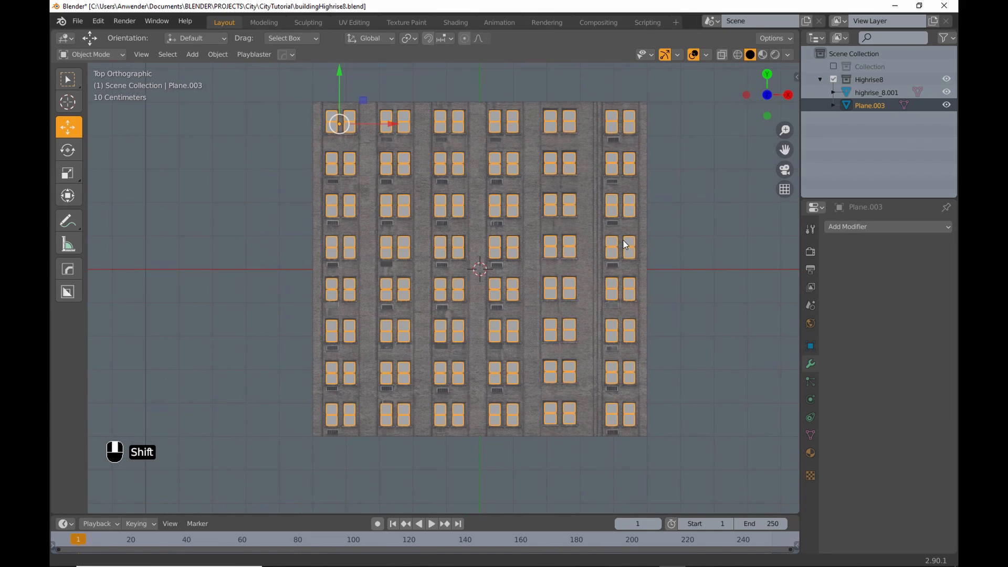
- Cut the window outlines into the highrise_8.001 facade with Knife Project, using the joined window object as cutter
shift+click(427, 139)
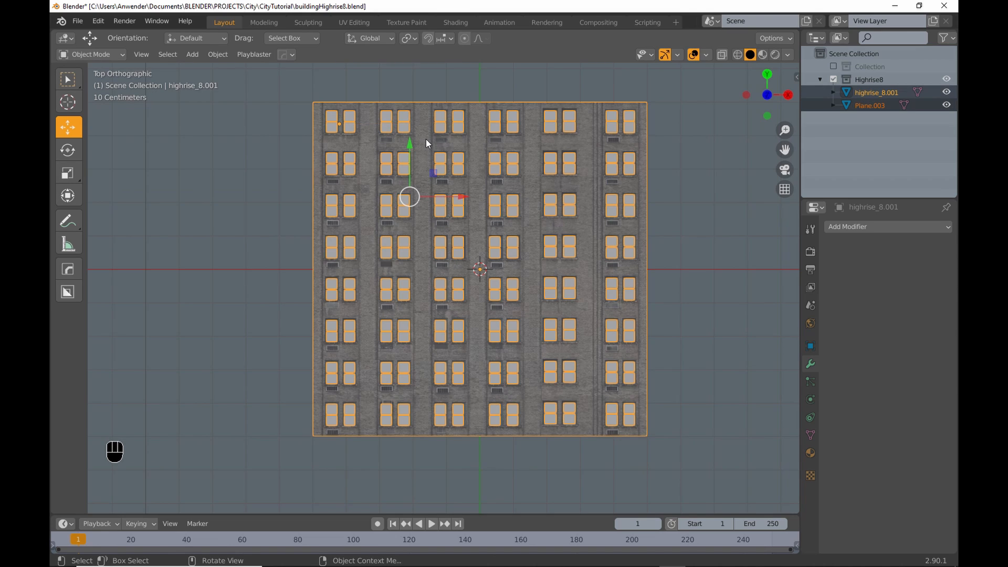
click(91, 55)
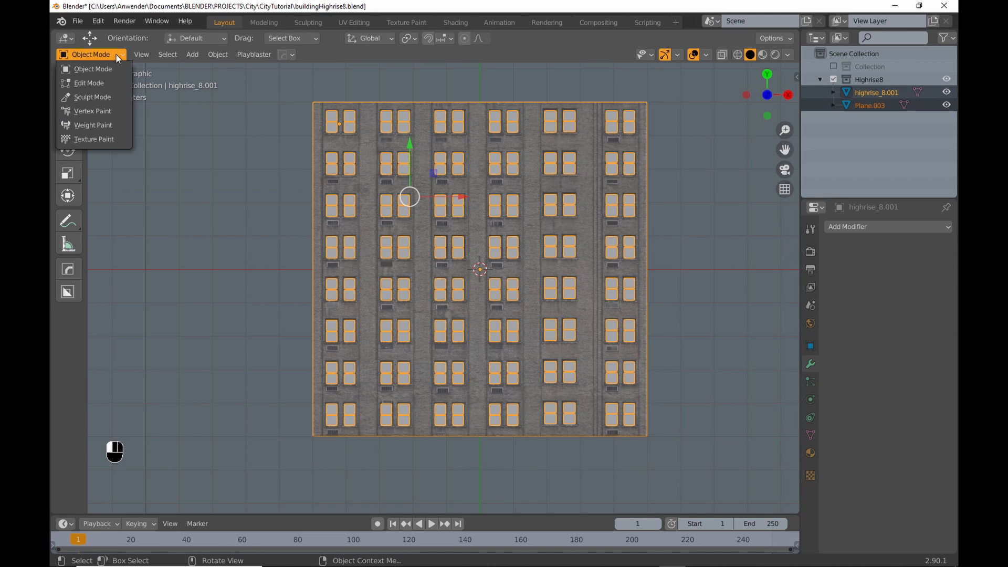
click(113, 83)
click(257, 54)
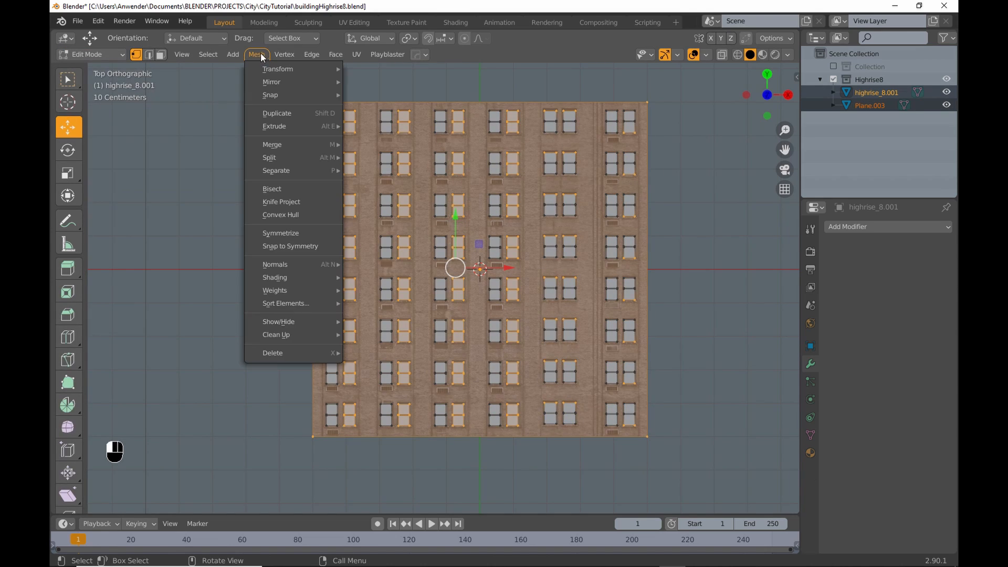
click(273, 202)
key(Tab)
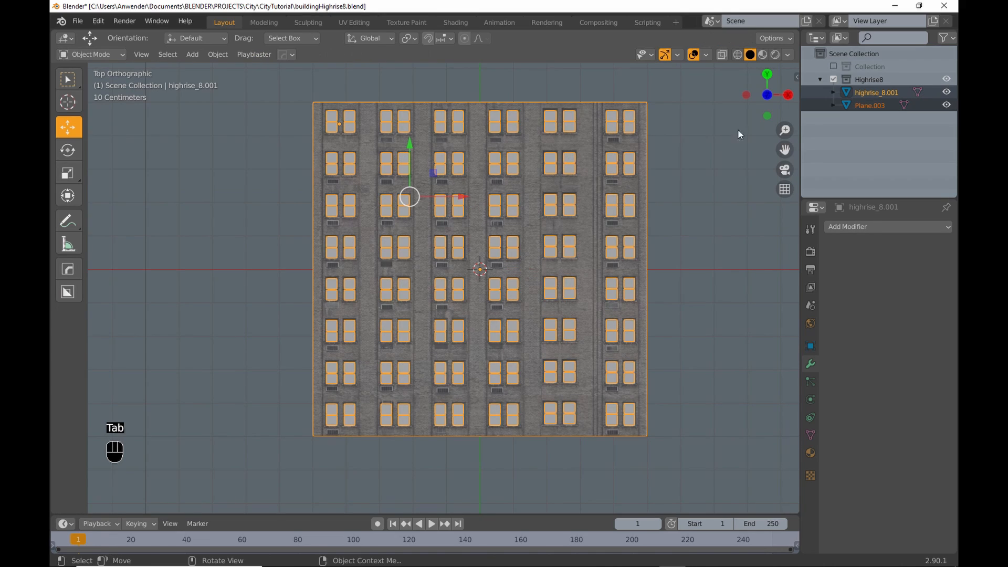
- Hide the joined window object and edit the facade in face select mode
click(947, 105)
key(Tab)
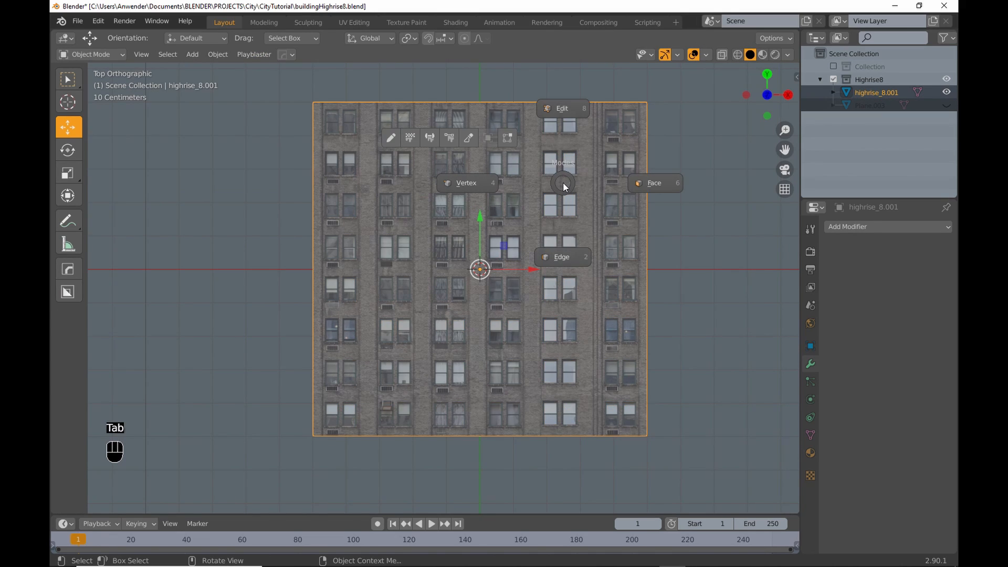
click(467, 184)
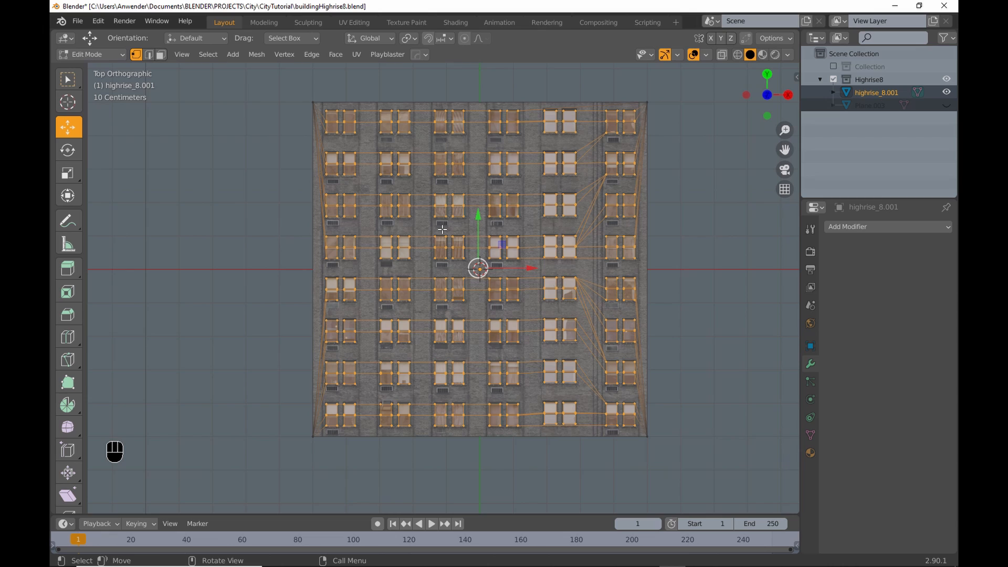
key(Tab)
click(545, 232)
- Assign the selected window faces to a new face map and save the file
click(812, 438)
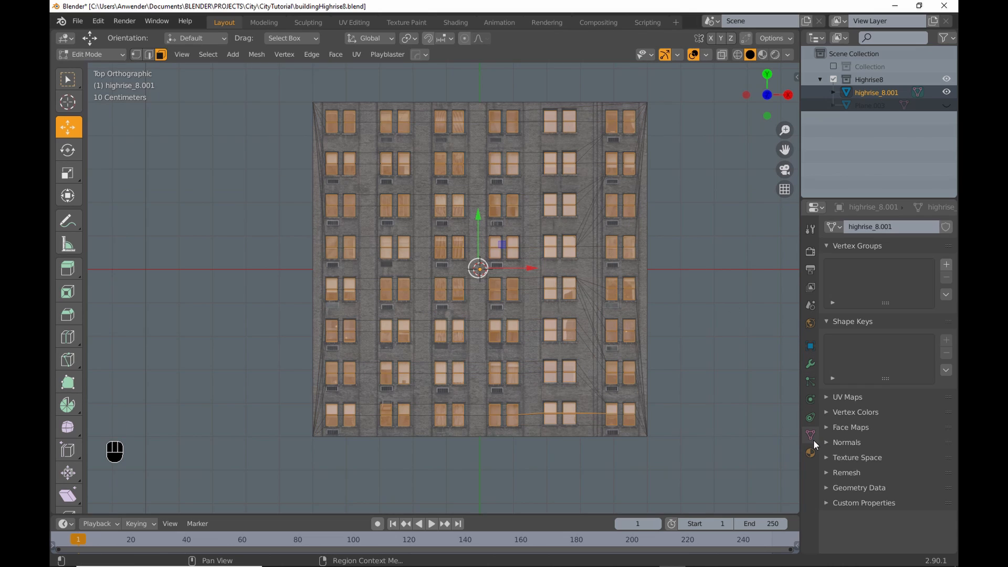
click(823, 428)
click(946, 445)
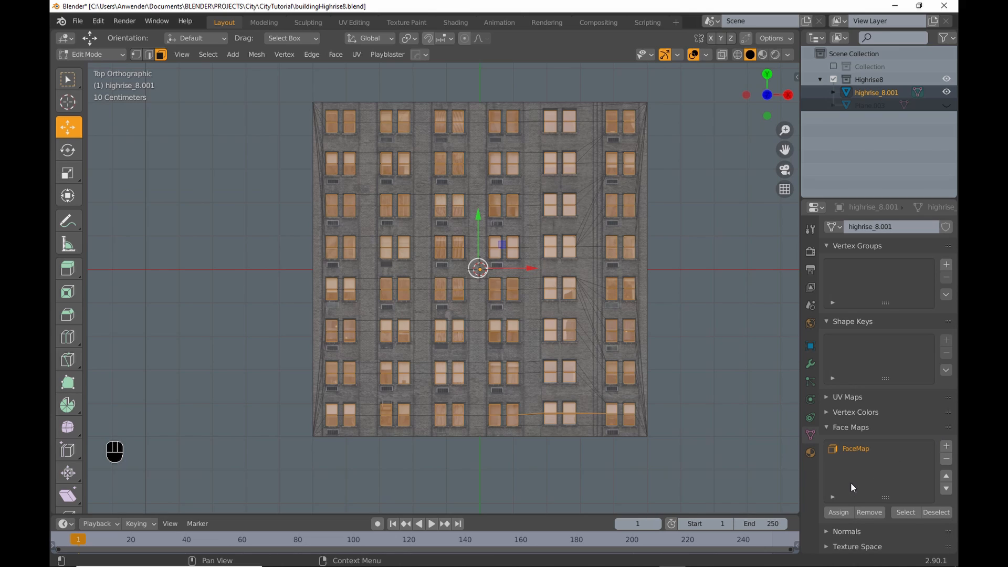
shift+middle_drag(276, 219, 284, 225)
key(ctrl+s)
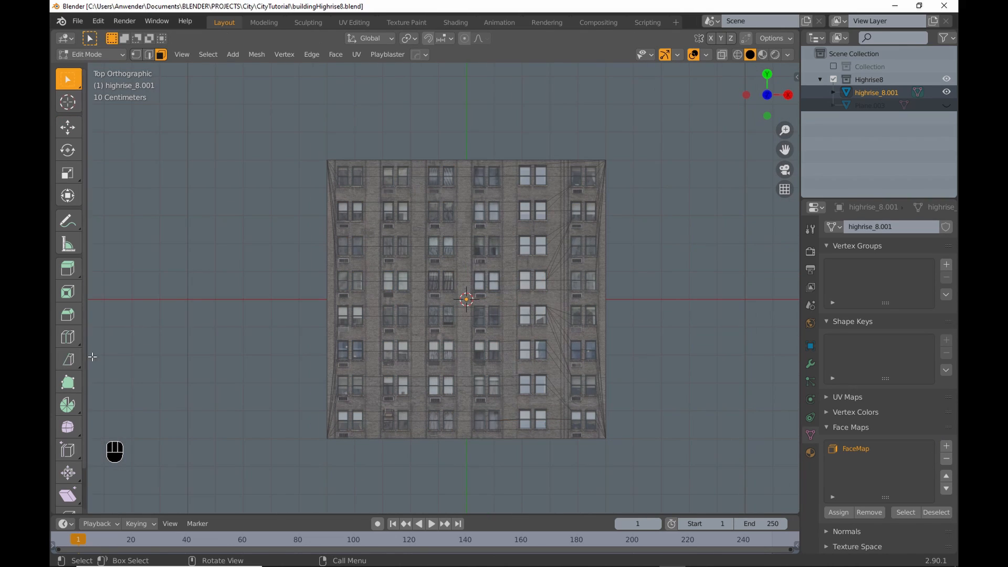
- Cut straight vertical Knife lines across the full facade height along the edges of the wall strips beside the window columns
drag(68, 359, 108, 360)
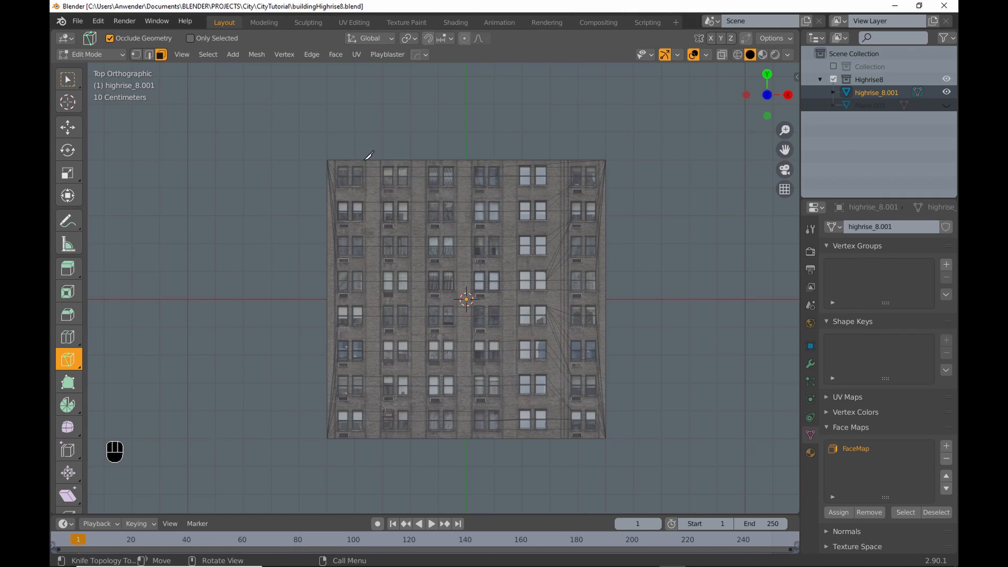
click(339, 157)
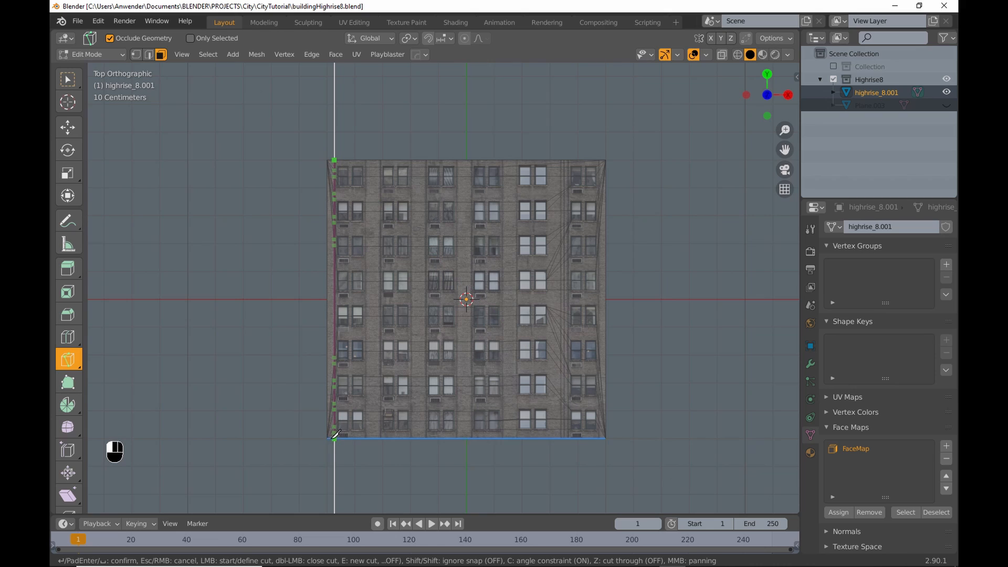
click(365, 437)
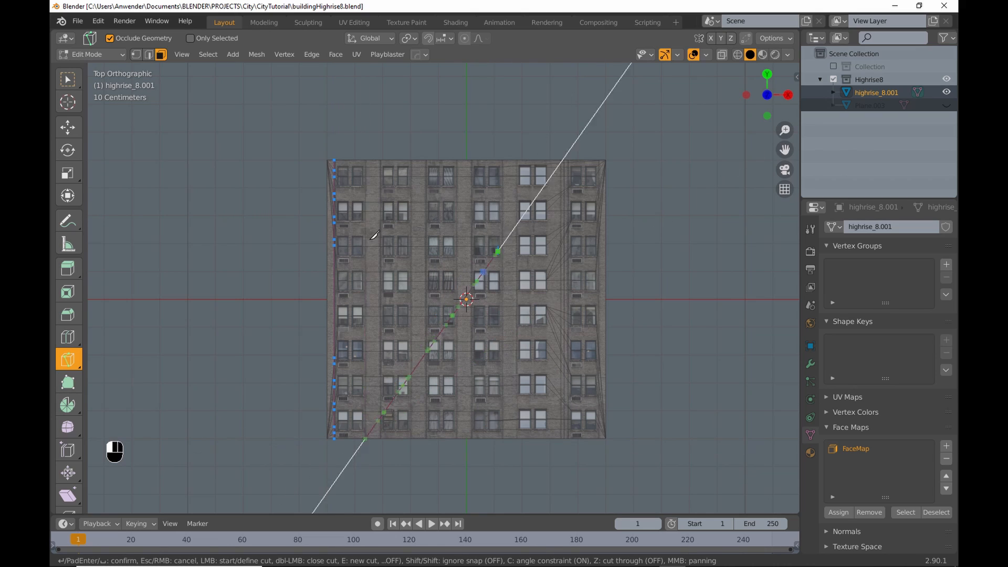
click(413, 438)
click(412, 160)
click(458, 438)
click(457, 160)
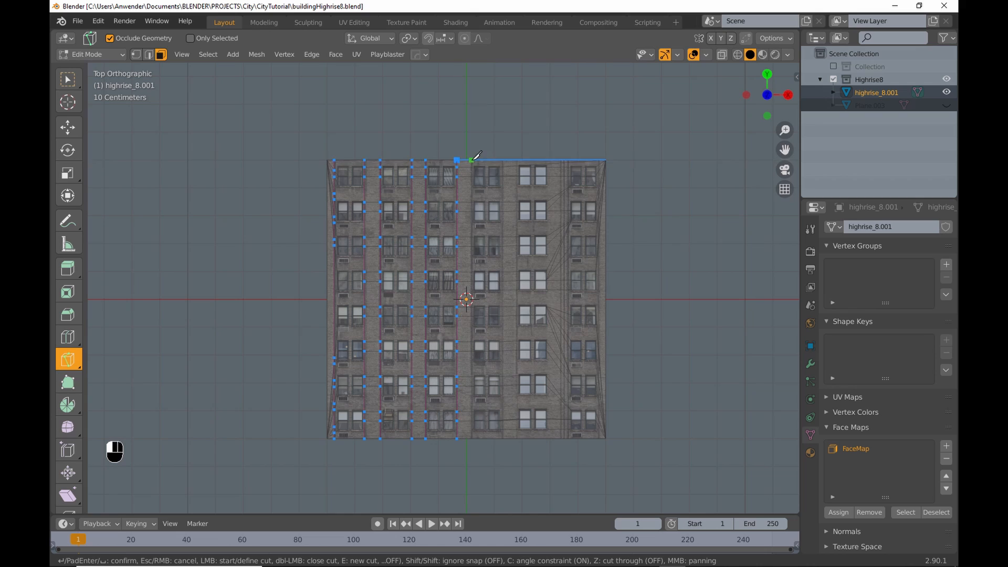
click(504, 438)
key(Return)
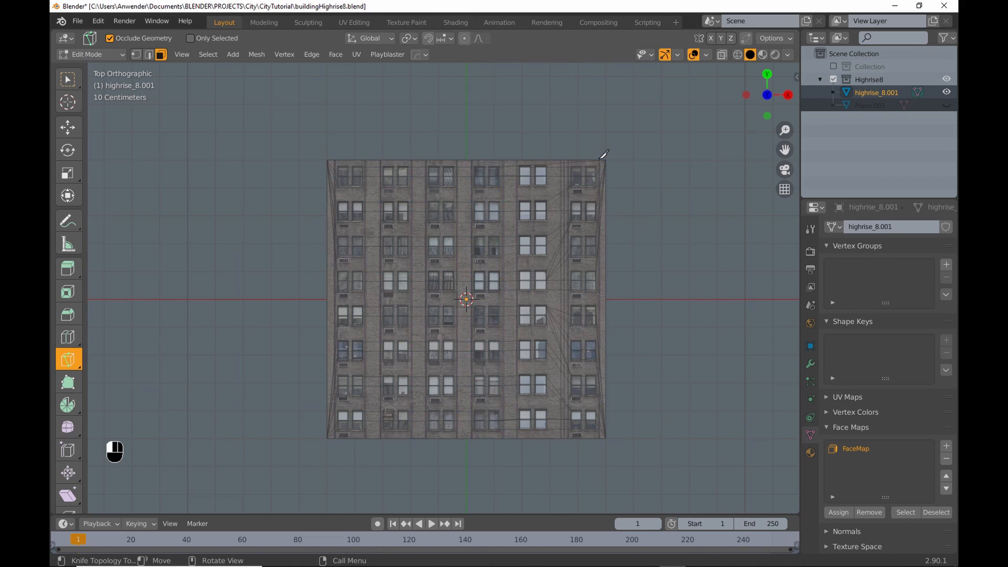
- Select all faces of the vertical wall strips between the window columns and at both outer edges in face mode
click(78, 86)
scroll(431, 425, up, 1)
key(Tab)
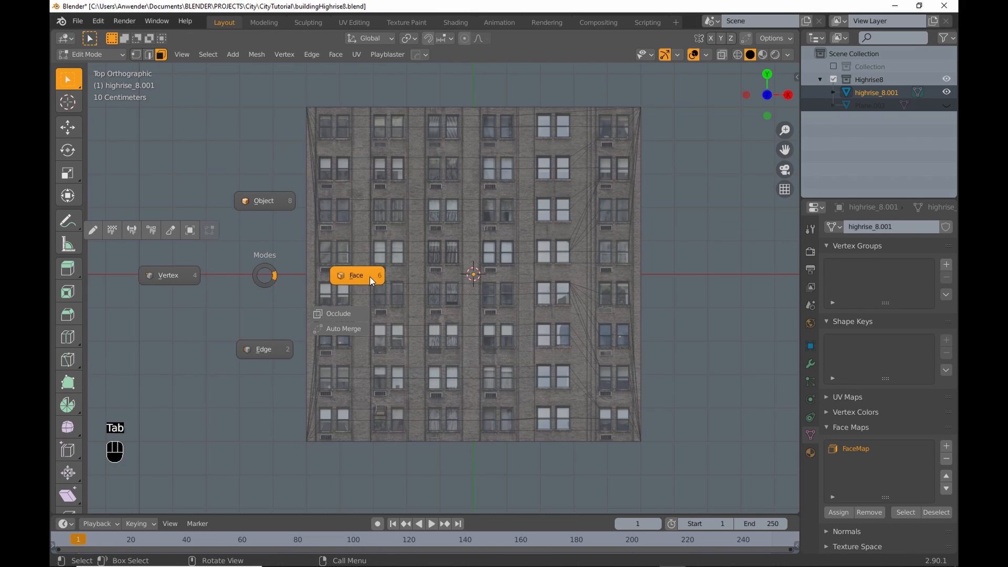
click(367, 275)
drag(284, 81, 314, 462)
shift+drag(360, 95, 367, 447)
shift+drag(415, 99, 473, 449)
shift+drag(522, 97, 532, 446)
shift+drag(685, 93, 637, 383)
- Extrude the selected wall strips outward by about 0.005 m and clear the selection
middle_drag(395, 297, 422, 280)
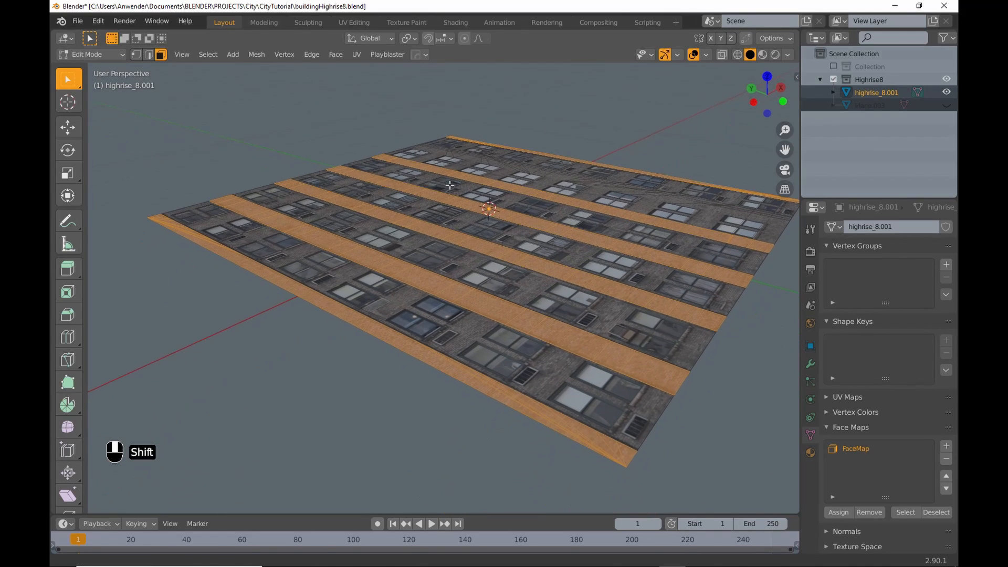
key(e)
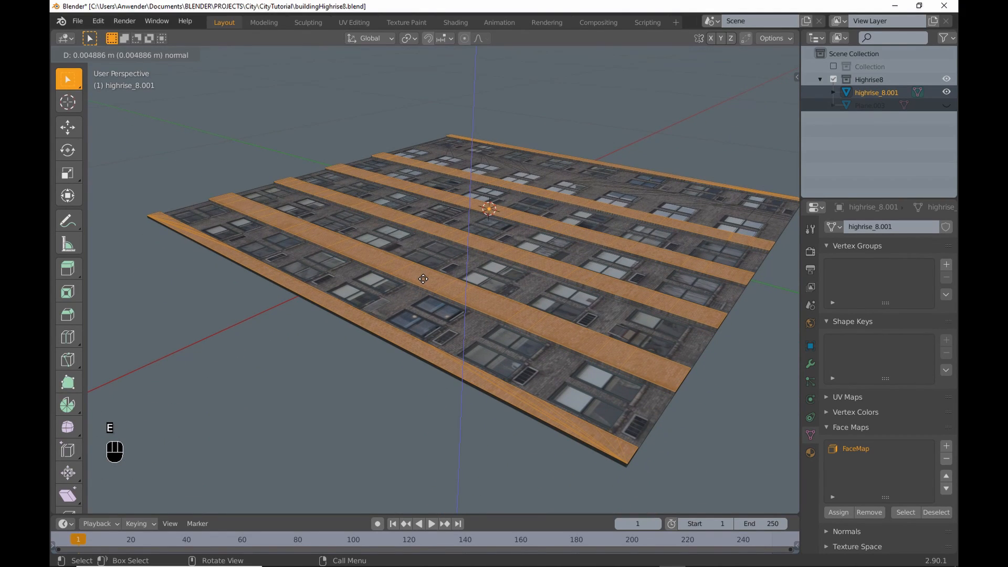
click(424, 278)
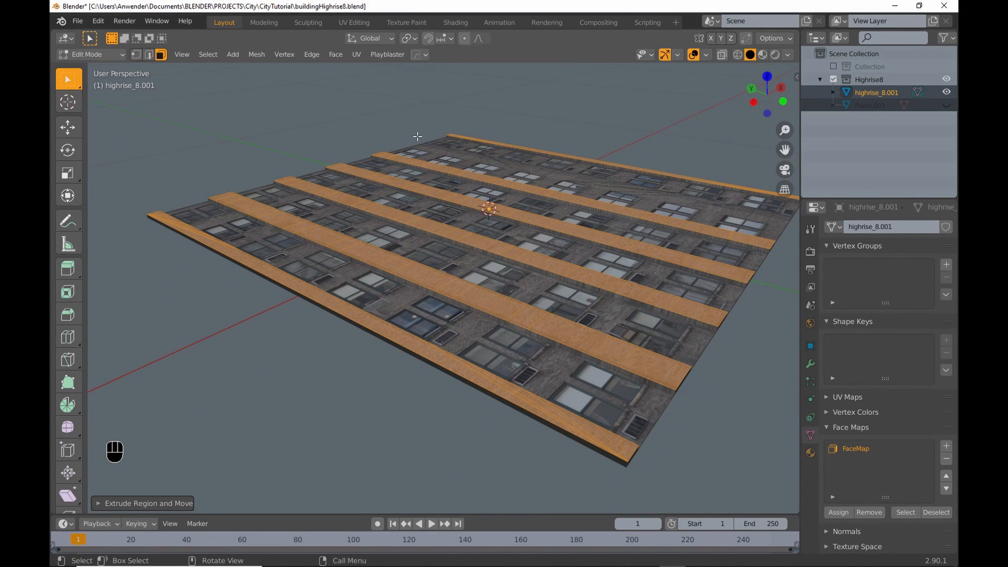
key(alt+a)
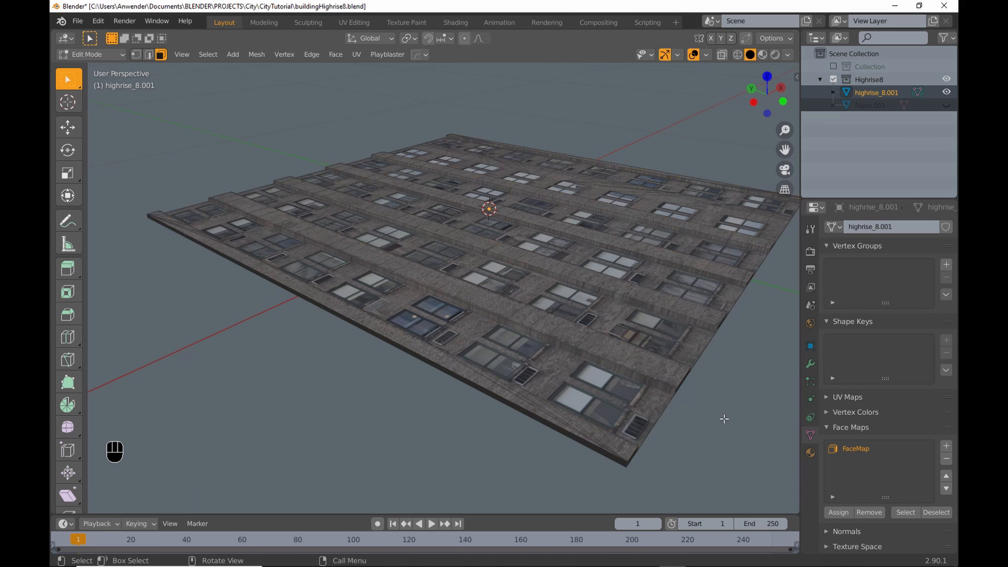
- Select the window faces through the face map, extrude them inward by about 0.005 m and leave Edit Mode
click(905, 513)
shift+middle_drag(304, 214, 382, 207)
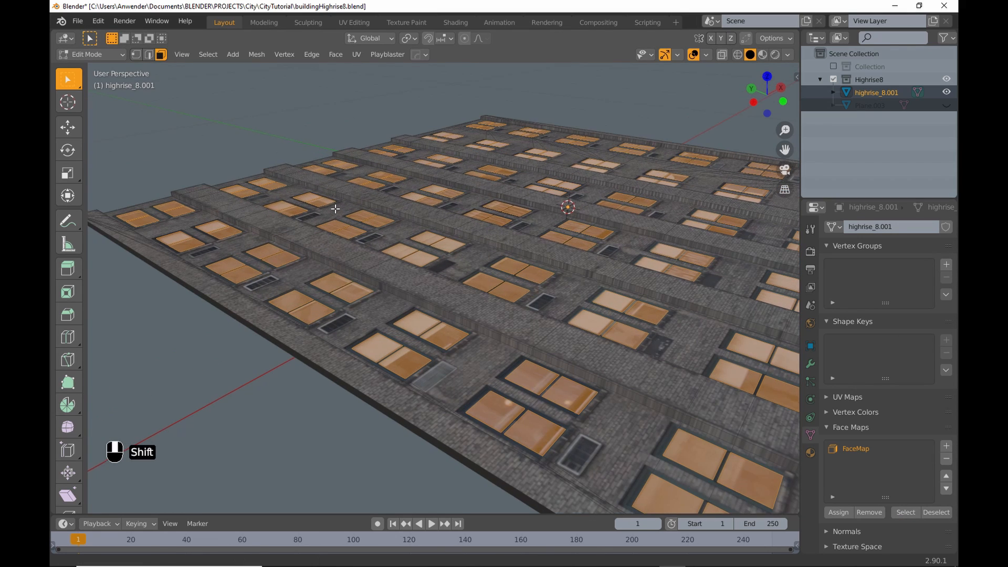
scroll(521, 206, up, 2)
key(e)
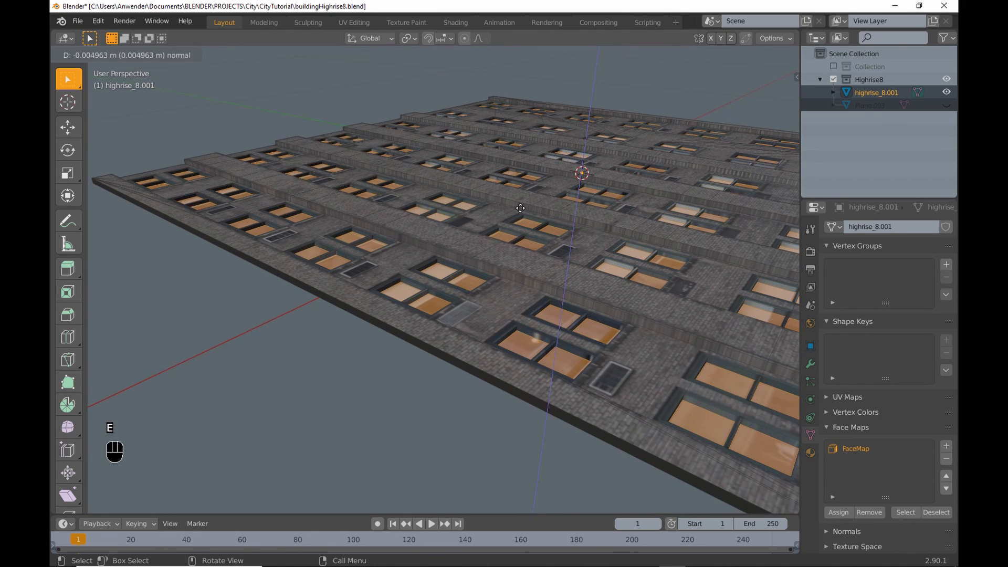
click(520, 207)
key(Tab)
- Delete the end faces of the extruded wall strips along one end of the facade
middle_drag(521, 144, 425, 168)
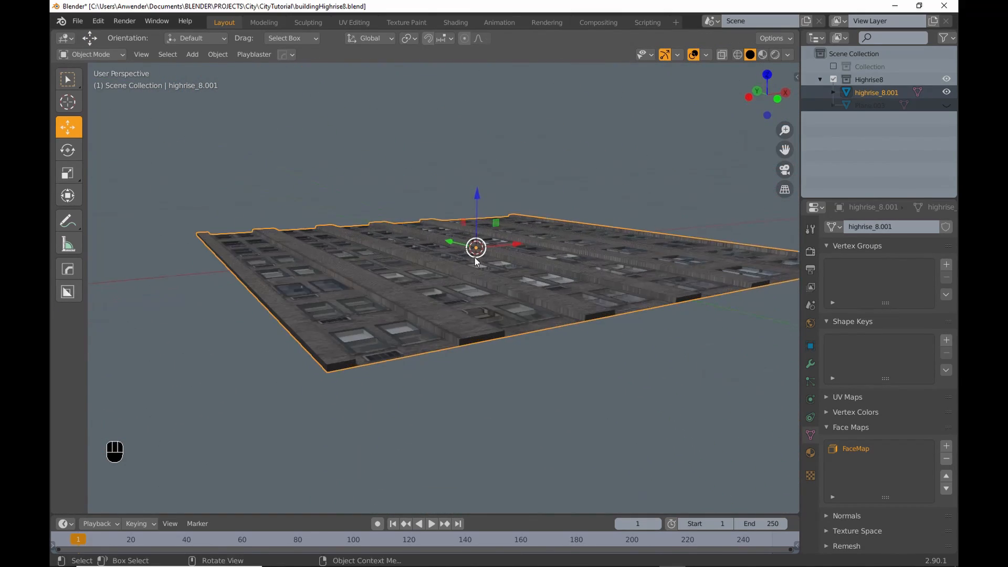
key(Tab)
shift+click(263, 351)
middle_drag(262, 350, 345, 290)
key(x)
click(525, 236)
- Delete the end faces of the extruded wall strips along the opposite end of the facade
middle_drag(525, 237, 650, 297)
middle_drag(360, 276, 549, 319)
shift+click(211, 300)
key(x)
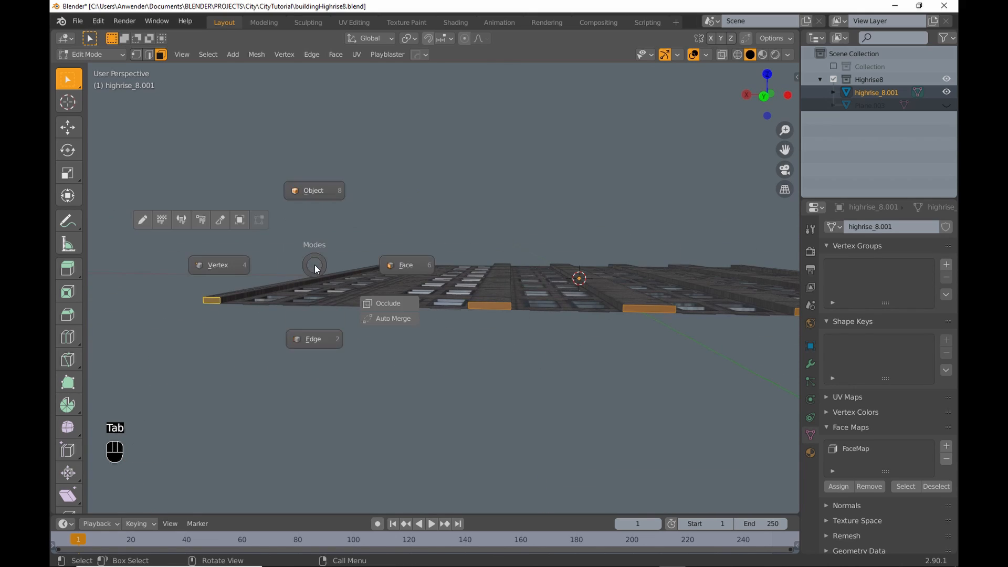
key(x)
click(401, 218)
middle_drag(401, 218, 429, 268)
scroll(428, 268, up, 2)
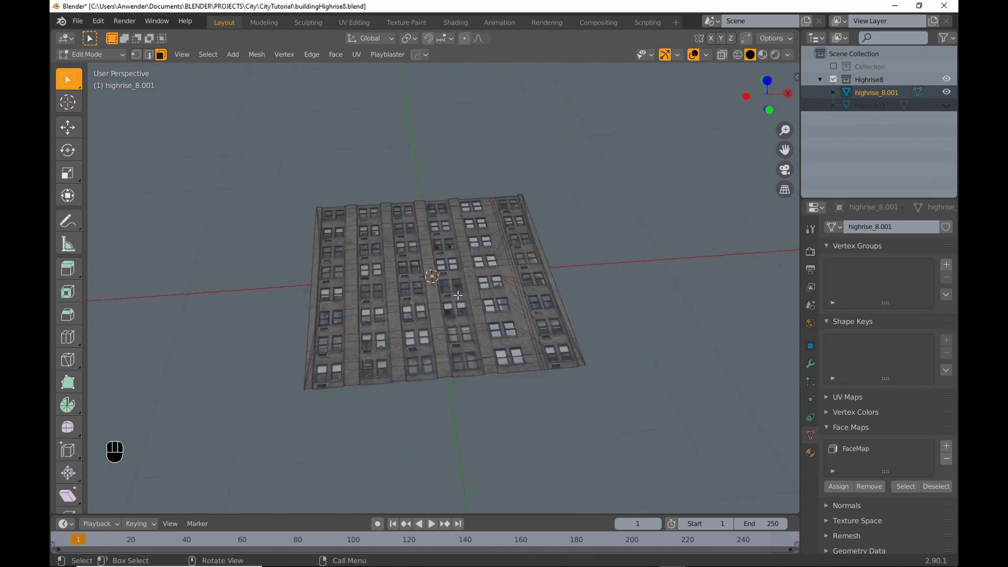
- Return to Object Mode in top view and add a mesh plane at the 3D cursor
key(Tab)
key(KP_7)
scroll(478, 231, up, 4)
key(shift+a)
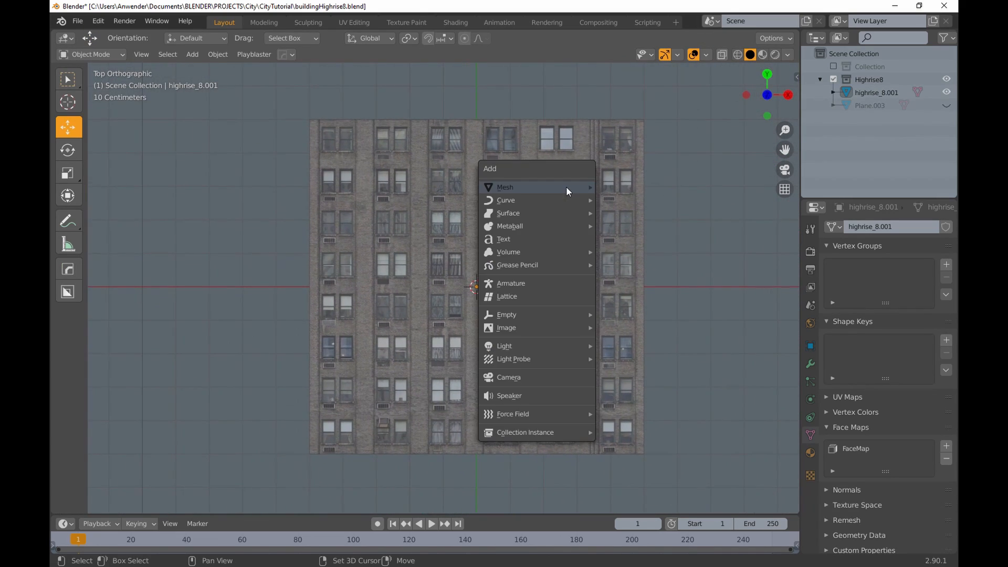
mouse_move(566, 187)
click(617, 200)
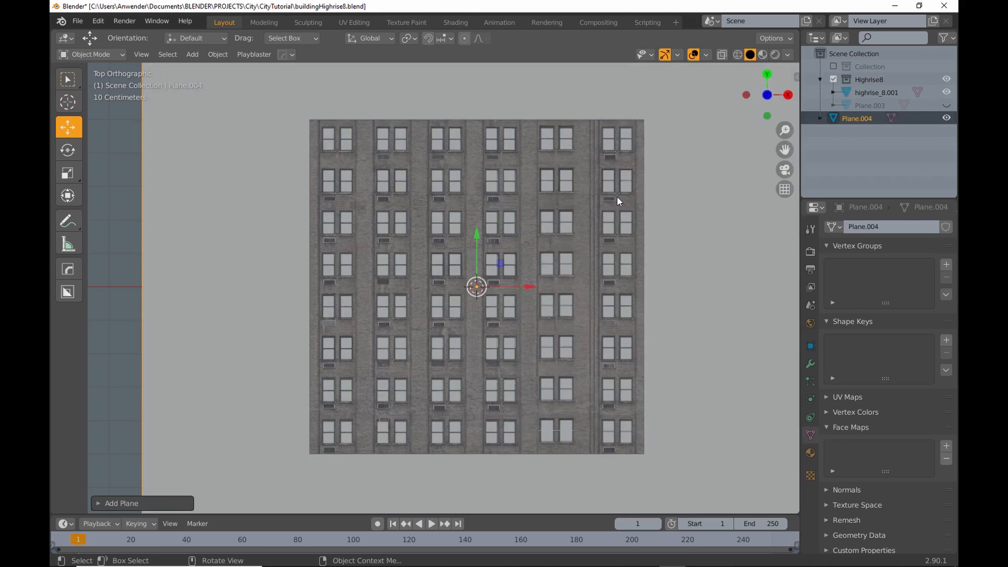
- Scale the new plane to 0.073 and set its Z location to 0.008 m
key(s)
click(774, 275)
click(810, 347)
drag(876, 292, 880, 293)
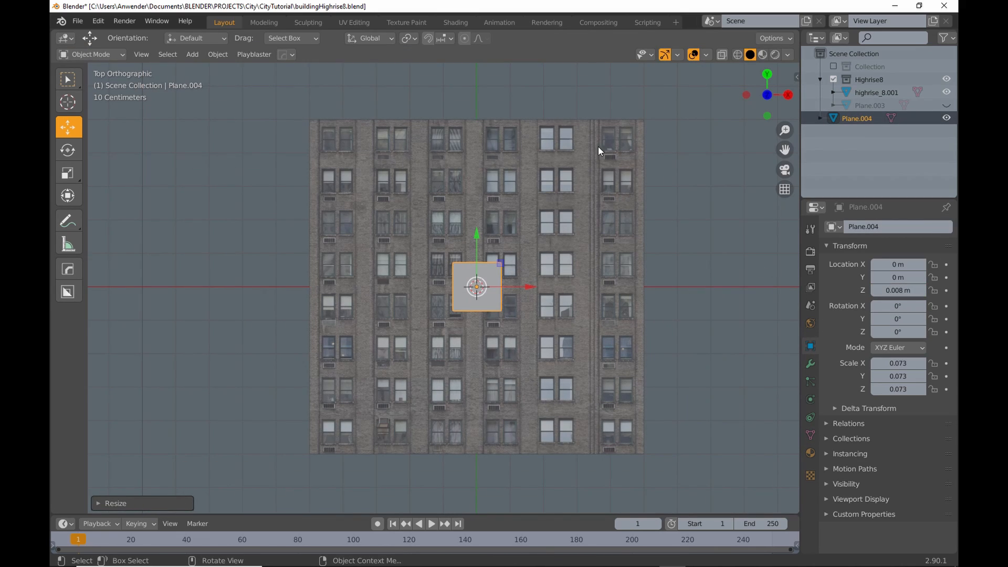
- Move the plane over the facade's first window column, to about X -0.387 m and Y 0.2 m
scroll(518, 180, up, 3)
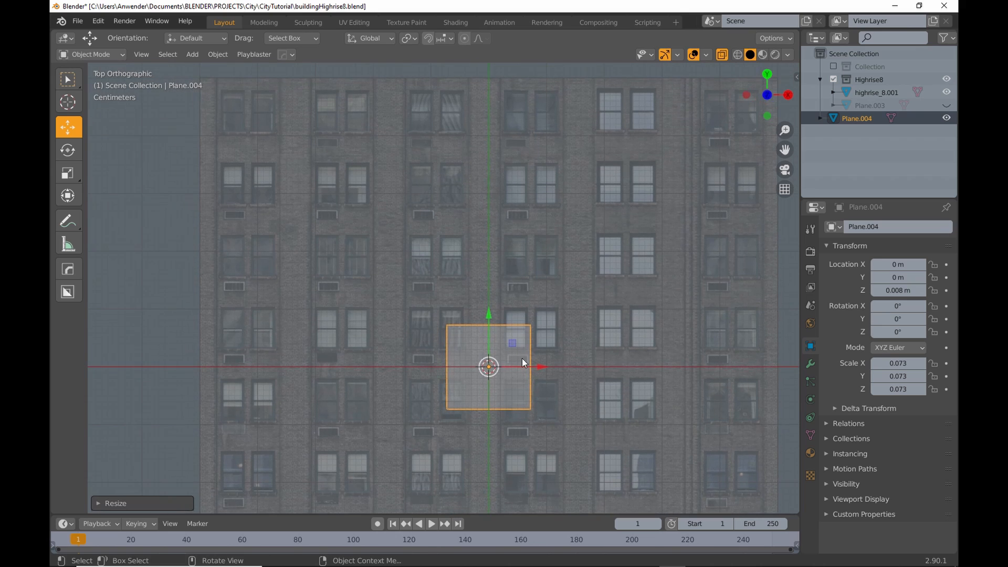
key(g)
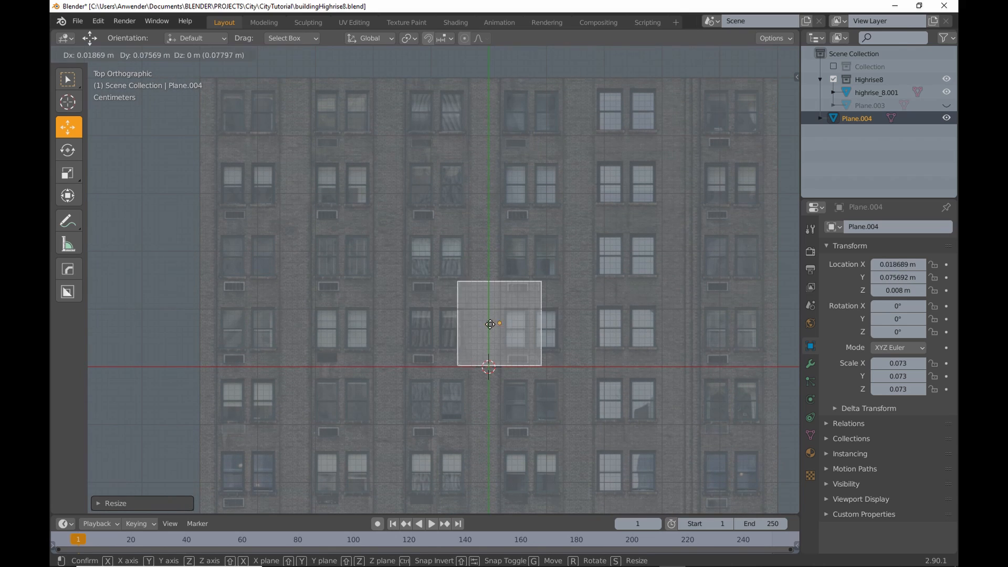
click(264, 250)
scroll(272, 247, up, 2)
shift+middle_drag(272, 247, 396, 291)
scroll(396, 291, up, 3)
- In Edit Mode with X-ray on, move the plane's edges so it fits the outline of the first column's air conditioner
key(Tab)
click(393, 296)
key(alt+z)
drag(331, 378, 583, 433)
key(shift+space)
key(g)
drag(461, 354, 468, 174)
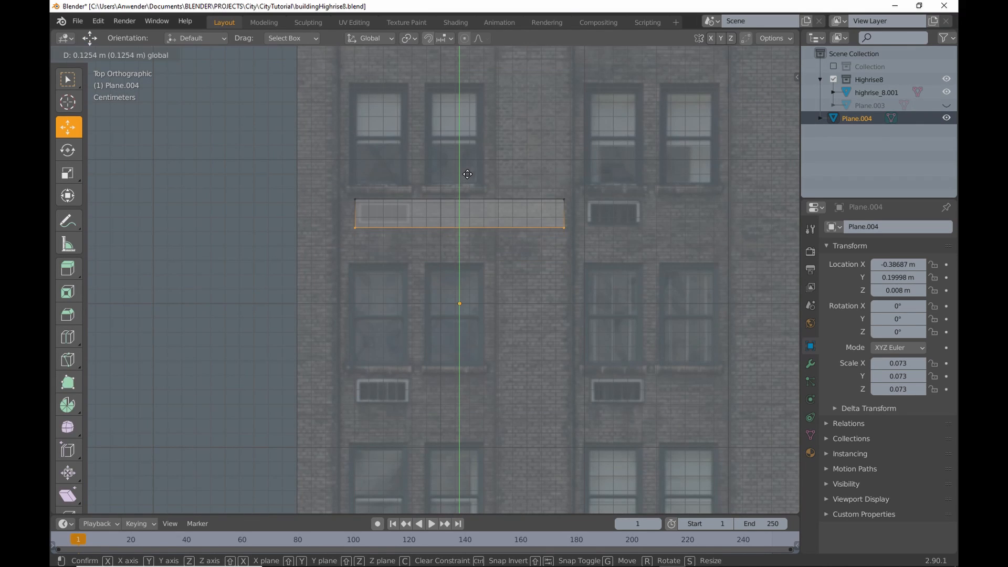
drag(546, 181, 588, 247)
drag(592, 214, 444, 214)
scroll(411, 227, up, 4)
drag(278, 210, 430, 249)
drag(356, 191, 355, 184)
drag(281, 152, 428, 184)
drag(397, 152, 436, 241)
drag(438, 198, 435, 198)
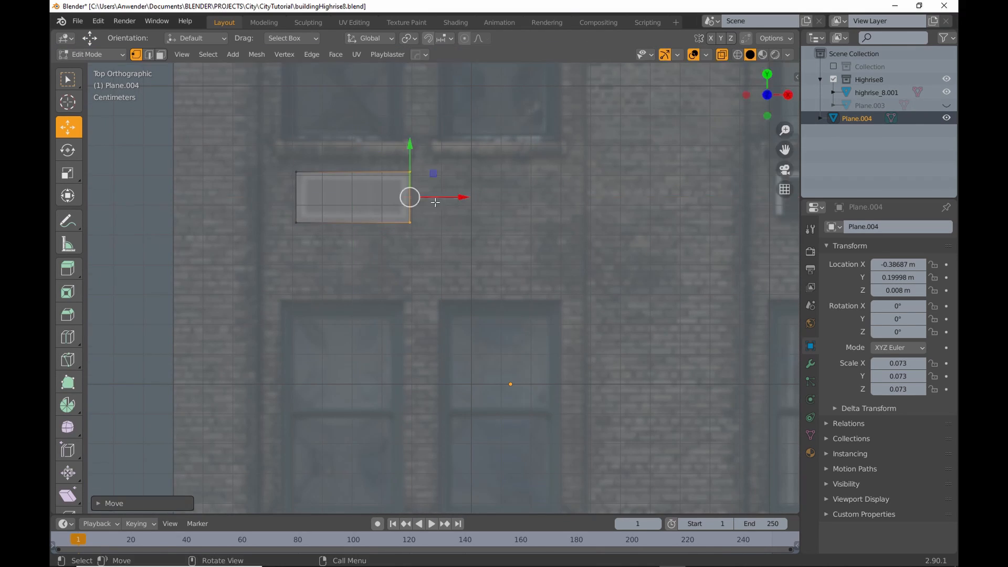
- Leave Edit Mode and add an Array modifier with a count of 4, offset in X to match the window columns
scroll(435, 205, down, 10)
shift+middle_drag(446, 261, 362, 198)
key(Tab)
key(alt+z)
click(811, 364)
click(870, 230)
click(722, 258)
drag(903, 349, 935, 349)
drag(904, 311, 924, 311)
- Add a second array with a count of 7 and relative offset factors of 0 in X and -7.3 in Y
key(alt+z)
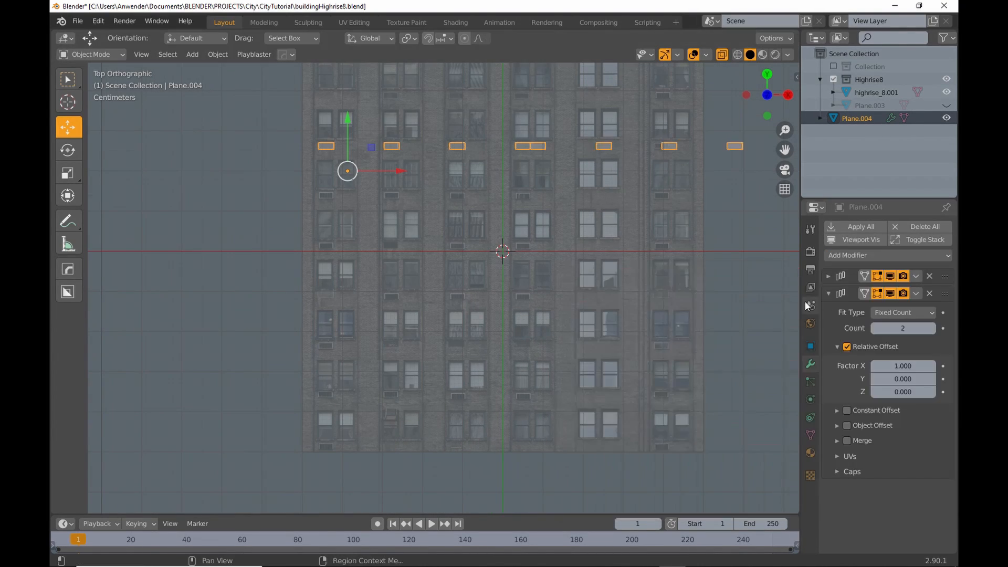
drag(904, 379, 882, 379)
scroll(731, 338, up, 1)
drag(903, 328, 925, 327)
drag(903, 379, 900, 379)
scroll(665, 277, down, 2)
shift+middle_drag(738, 229, 670, 239)
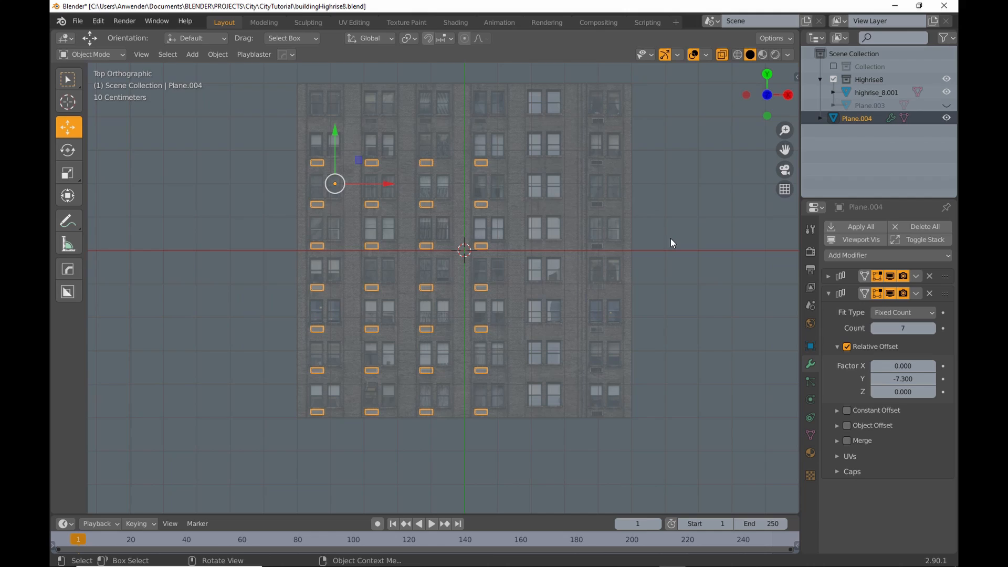
- Apply all modifiers on the arrayed air conditioner plane
click(828, 293)
shift+middle_drag(667, 195, 621, 200)
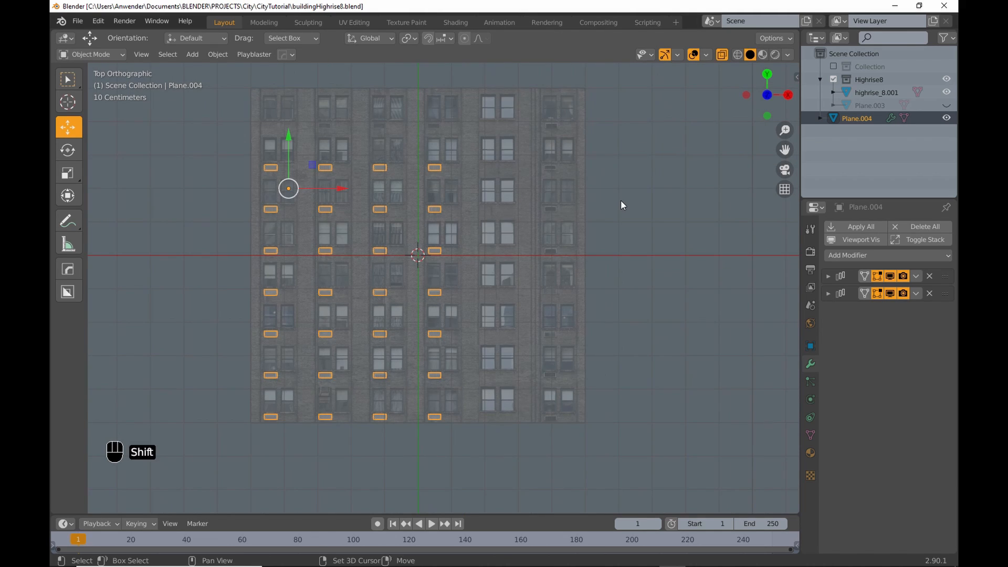
click(870, 228)
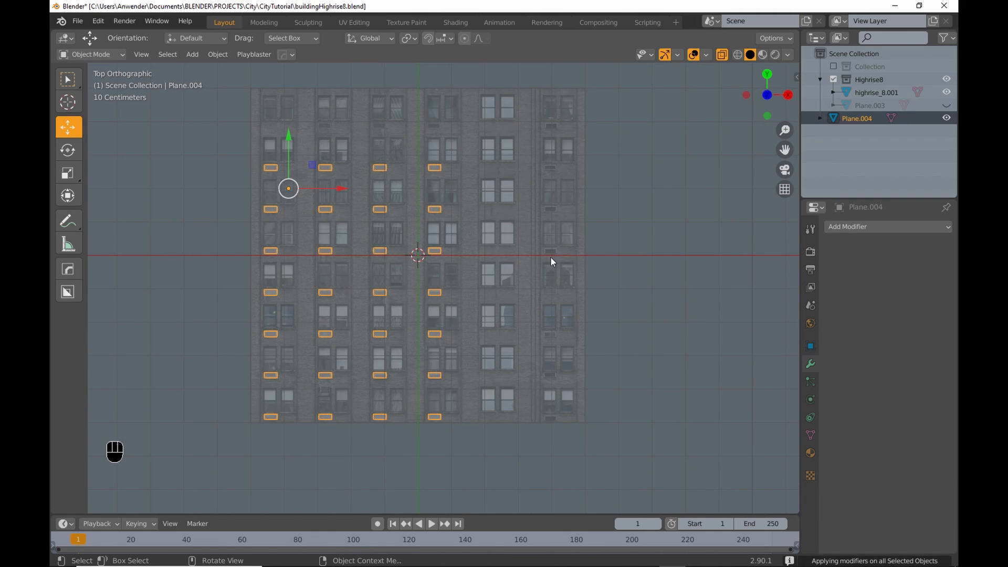
- In face mode, duplicate the uppermost faces of the second to fourth columns and move the copies up one floor
key(ctrl+Tab)
click(541, 225)
scroll(541, 225, up, 2)
key(shift+d)
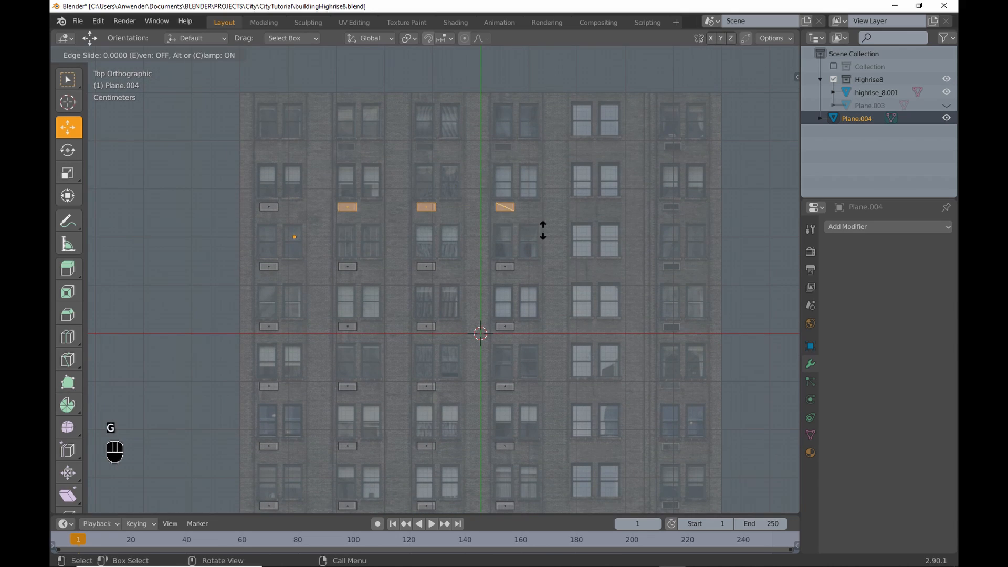
key(Escape)
drag(427, 156, 427, 95)
- Shift individual faces so they line up with the air conditioners in the facade image
scroll(216, 139, up, 3)
drag(417, 236, 462, 271)
scroll(569, 279, down, 2)
shift+middle_drag(570, 280, 384, 168)
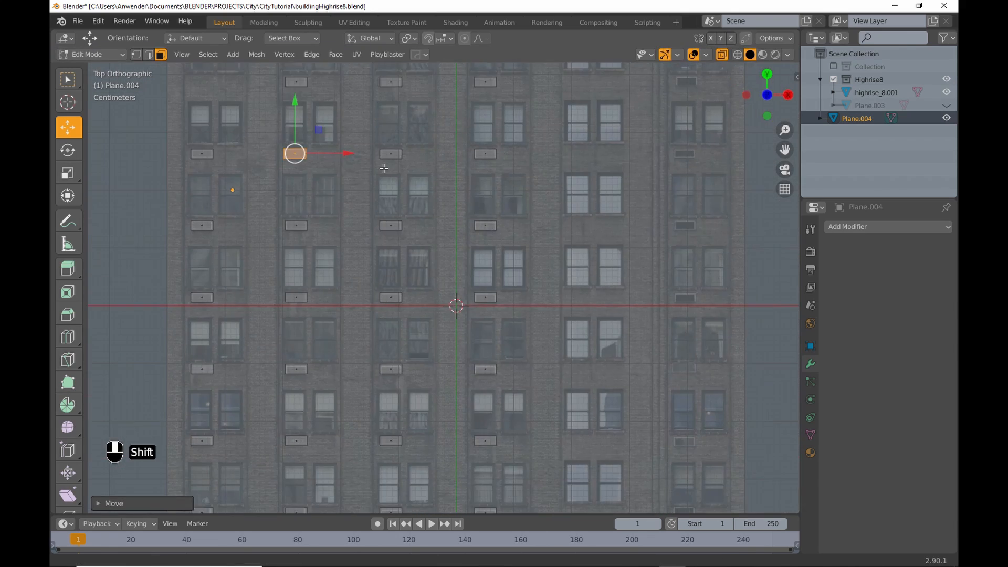
shift+middle_drag(432, 375, 459, 187)
scroll(459, 187, up, 2)
drag(295, 142, 351, 271)
drag(325, 203, 324, 202)
drag(432, 237, 461, 256)
drag(570, 237, 626, 277)
drag(603, 259, 606, 262)
drag(294, 336, 353, 378)
drag(326, 359, 326, 361)
- Delete the lowest-floor faces of the second to fourth columns and nudge the remaining misaligned faces onto their air conditioners
drag(431, 334, 767, 377)
key(x)
scroll(637, 364, down, 1)
shift+middle_drag(637, 365, 525, 390)
drag(538, 301, 536, 302)
shift+middle_drag(584, 105, 483, 222)
drag(483, 222, 527, 258)
drag(319, 231, 480, 272)
- Duplicate the fourth column's air conditioner faces and move the copies along X to the last window column
scroll(488, 295, down, 3)
shift+middle_drag(488, 381, 484, 294)
drag(463, 125, 509, 418)
key(shift+d)
key(Escape)
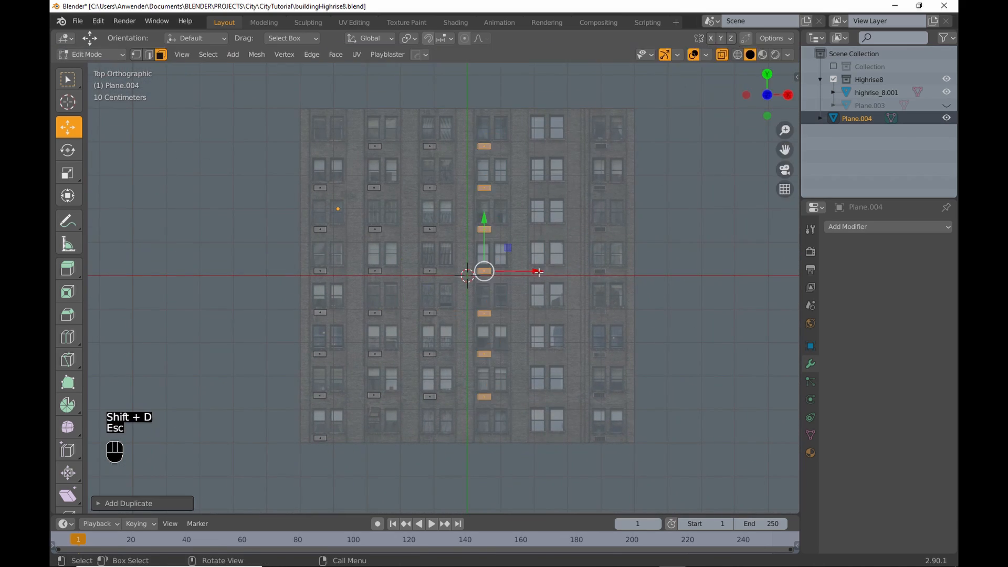
drag(539, 273, 655, 273)
- Align the copied faces with the last column's air conditioners, moving one face down to the lowest floor
scroll(642, 314, up, 4)
shift+middle_drag(619, 316, 572, 545)
drag(492, 175, 541, 210)
drag(515, 192, 517, 193)
shift+middle_drag(571, 496, 556, 136)
click(501, 179)
drag(500, 179, 499, 175)
click(502, 263)
drag(500, 263, 500, 264)
shift+middle_drag(493, 348, 493, 304)
drag(503, 251, 503, 341)
- Return to Object Mode and save the file
scroll(503, 341, down, 3)
shift+middle_drag(418, 241, 524, 342)
key(Tab)
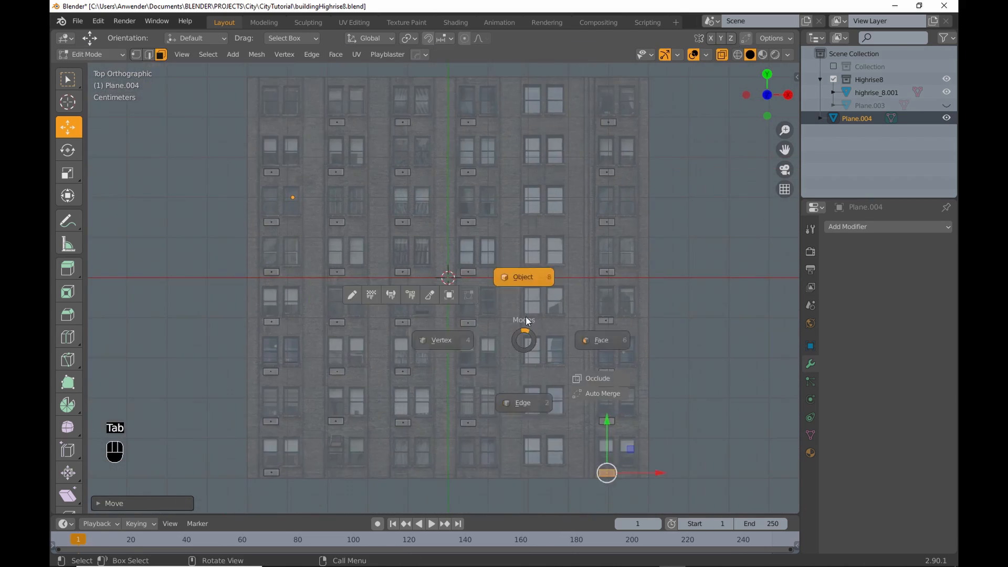
click(526, 319)
key(ctrl+s)
- Cut the air conditioner outlines from the plane object into the highrise_8.001 facade mesh with Knife Project
scroll(408, 322, down, 1)
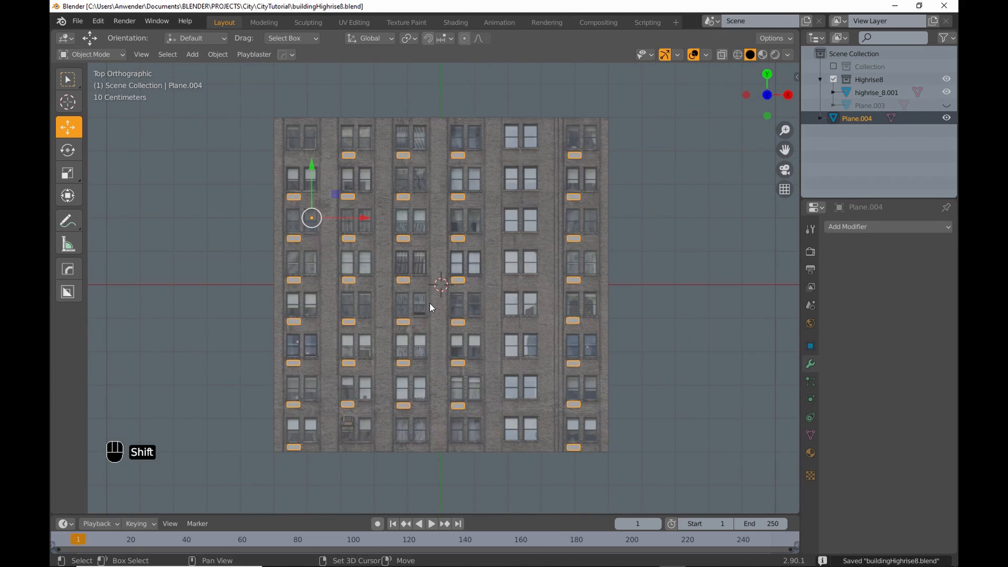
shift+click(428, 304)
click(95, 53)
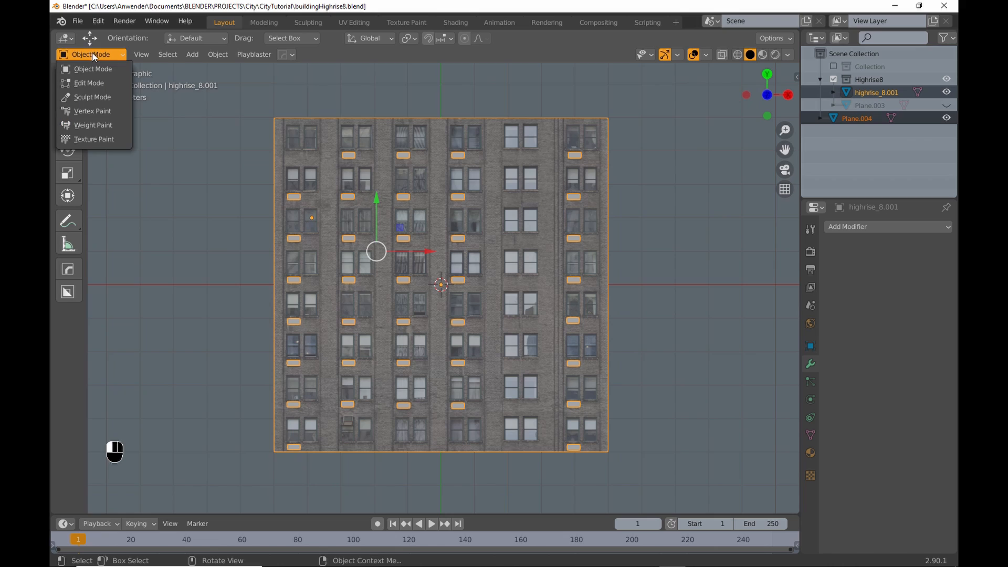
click(97, 81)
click(256, 54)
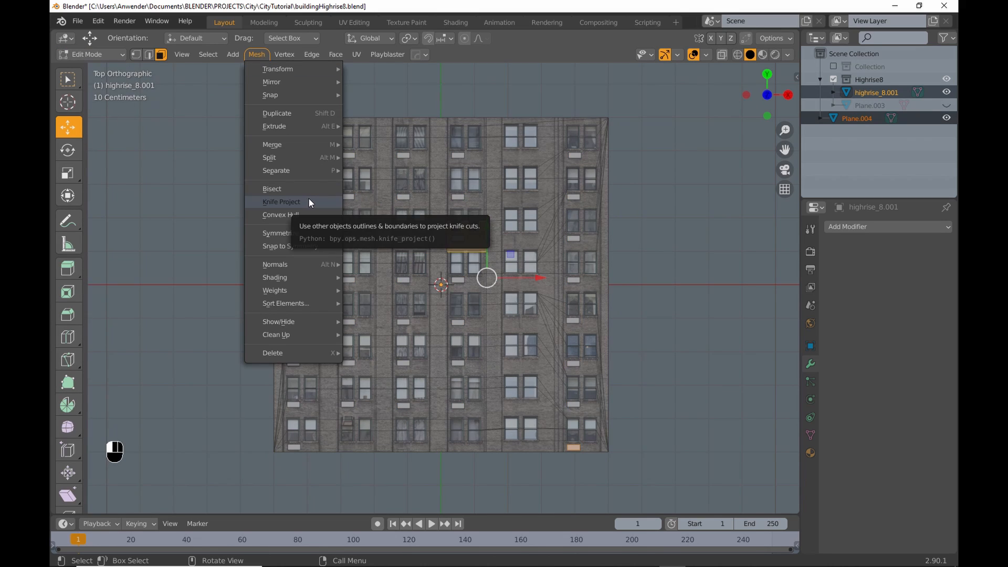
click(309, 202)
- Return to Object Mode, hide the Plane.004 cutter and select the facade
key(Tab)
click(270, 179)
click(935, 118)
click(948, 119)
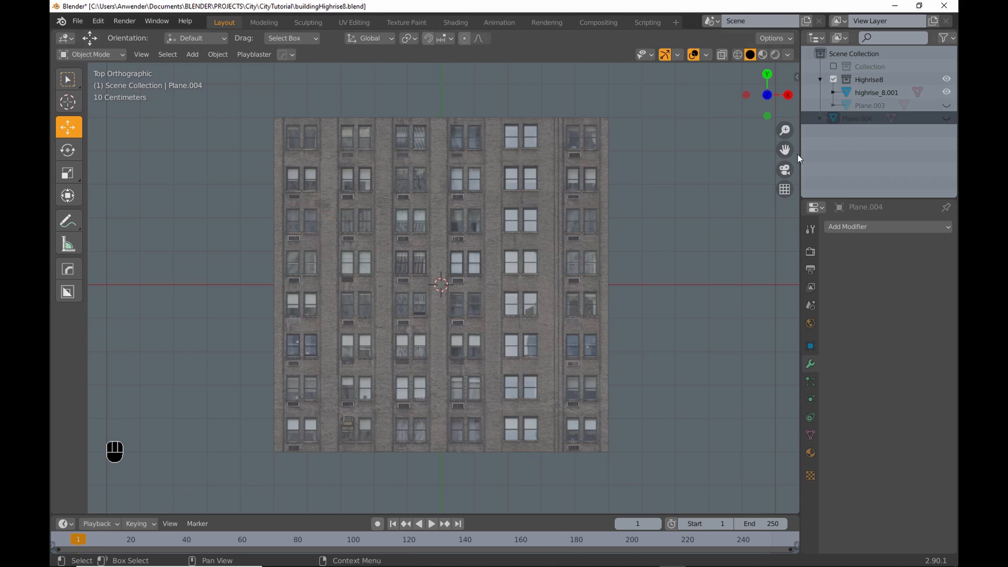
click(431, 218)
- Extrude the cut air conditioner faces outward by about 0.004 m in Edit Mode, then return to Object Mode
click(92, 54)
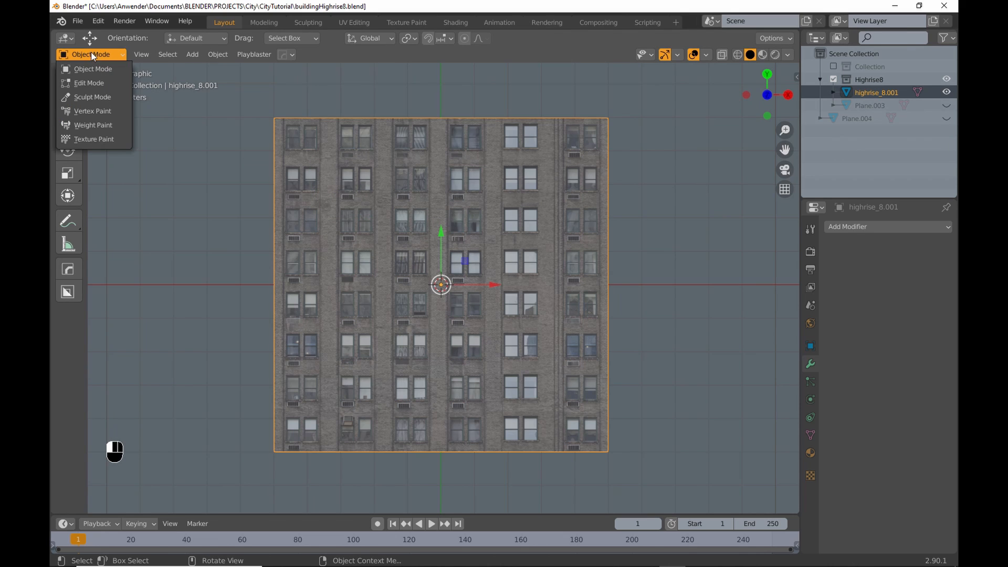
click(97, 87)
scroll(276, 216, up, 6)
middle_drag(277, 217, 336, 171)
scroll(336, 171, down, 8)
shift+middle_drag(368, 252, 422, 249)
scroll(422, 249, up, 7)
scroll(422, 249, down, 6)
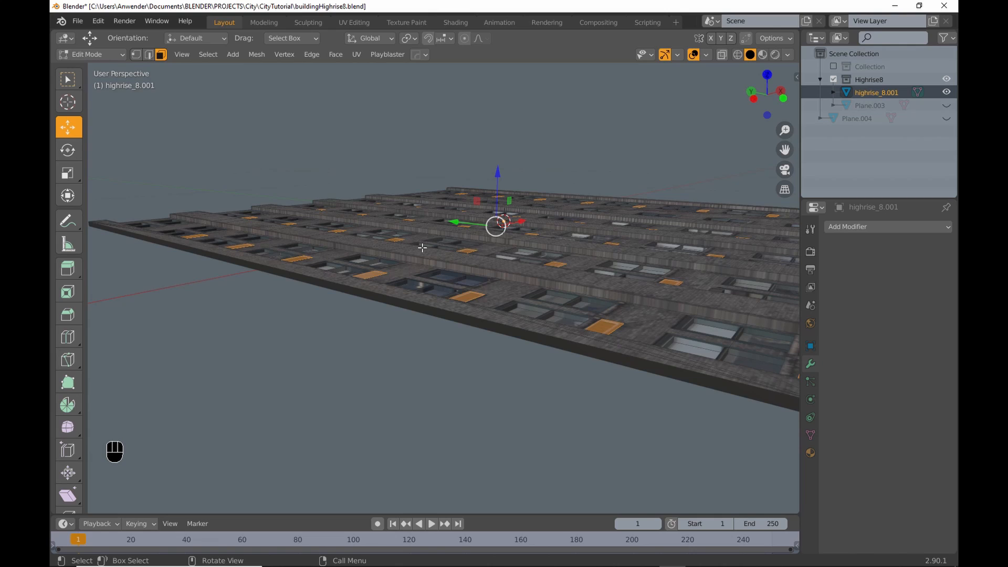
shift+middle_drag(420, 204, 412, 253)
key(e)
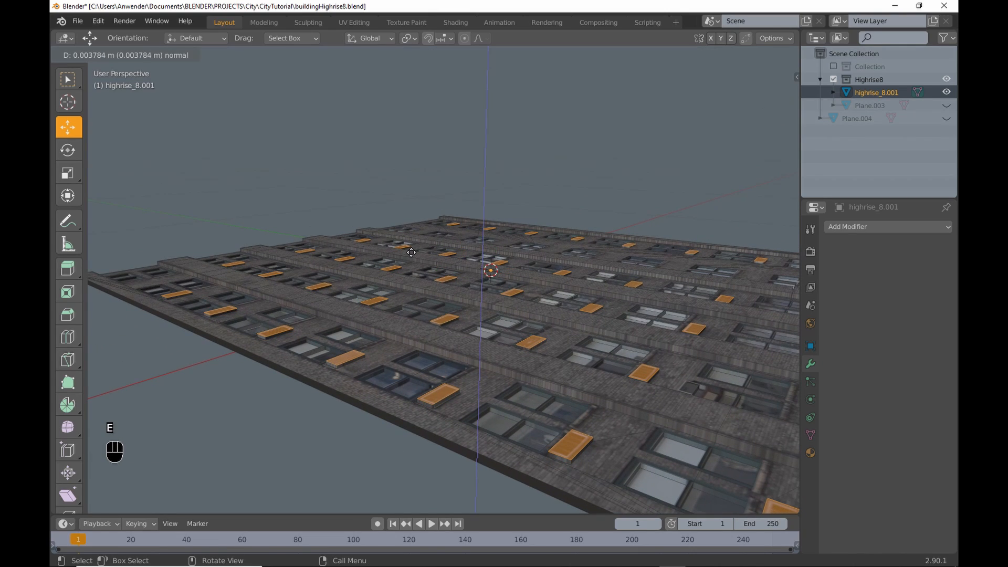
click(411, 252)
middle_drag(412, 253, 406, 181)
key(Tab)
- Examine the extruded air conditioners and the overall facade relief from several angles
scroll(444, 235, down, 3)
middle_drag(445, 235, 698, 207)
scroll(453, 257, up, 3)
scroll(452, 256, up, 2)
scroll(462, 260, down, 3)
middle_drag(462, 260, 427, 274)
scroll(471, 264, down, 3)
middle_drag(427, 274, 434, 318)
scroll(435, 310, up, 4)
scroll(452, 293, down, 3)
alt+middle_drag(469, 285, 495, 313)
scroll(508, 285, up, 2)
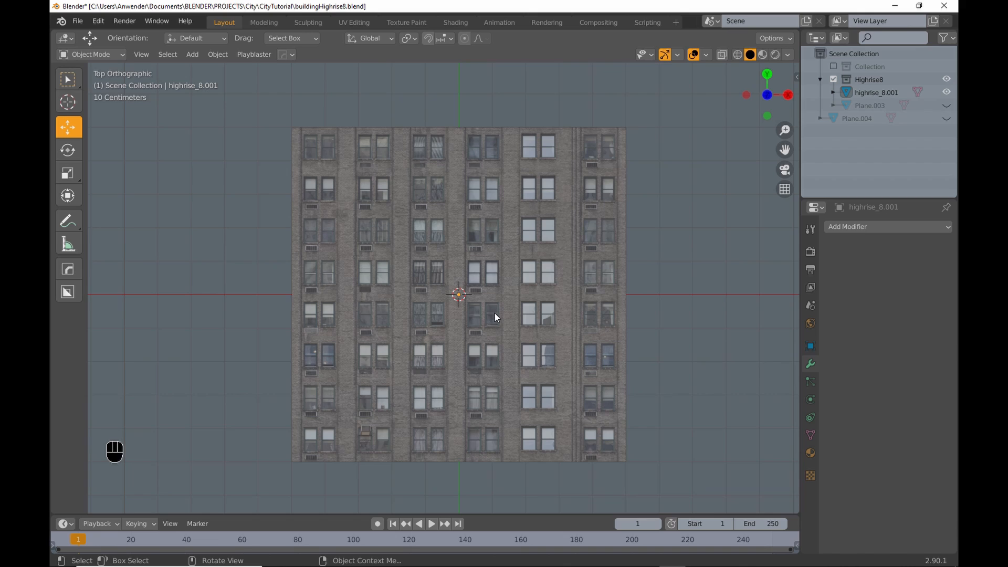
- Save an incremental copy as buildingHighrise8_1.blend and open the facade mesh in face select mode
key(ctrl+alt+s)
click(518, 272)
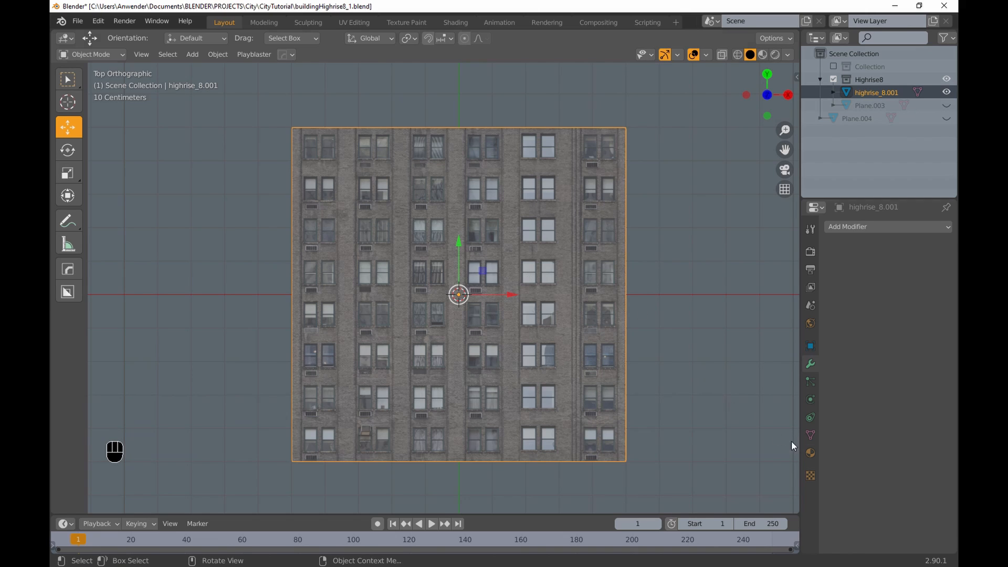
click(810, 437)
key(Tab)
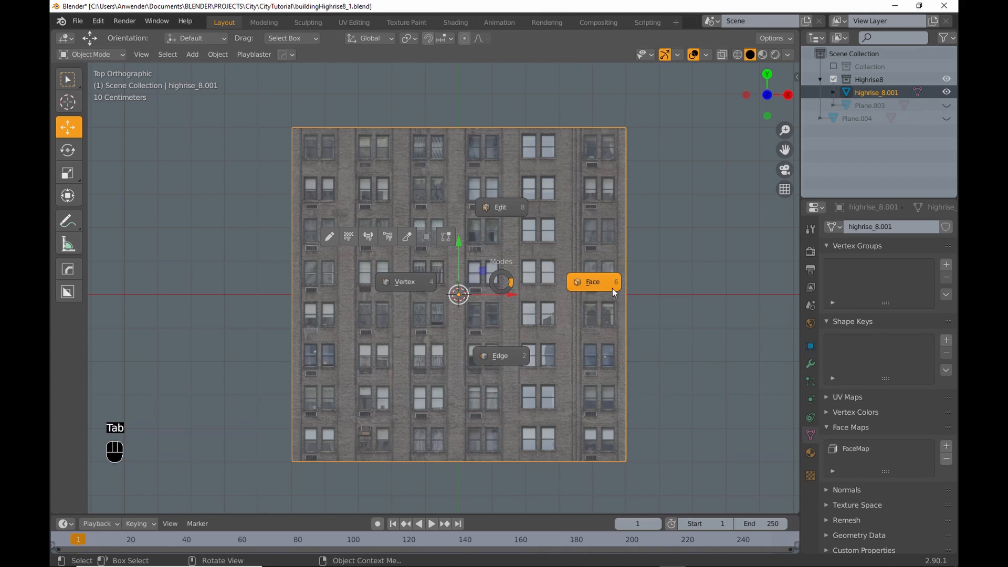
click(612, 288)
- Clear the selection and select the window faces stored in FaceMap
scroll(606, 315, up, 10)
middle_drag(604, 325, 626, 304)
scroll(578, 315, down, 15)
scroll(570, 315, up, 4)
key(alt+a)
shift+middle_drag(739, 331, 608, 269)
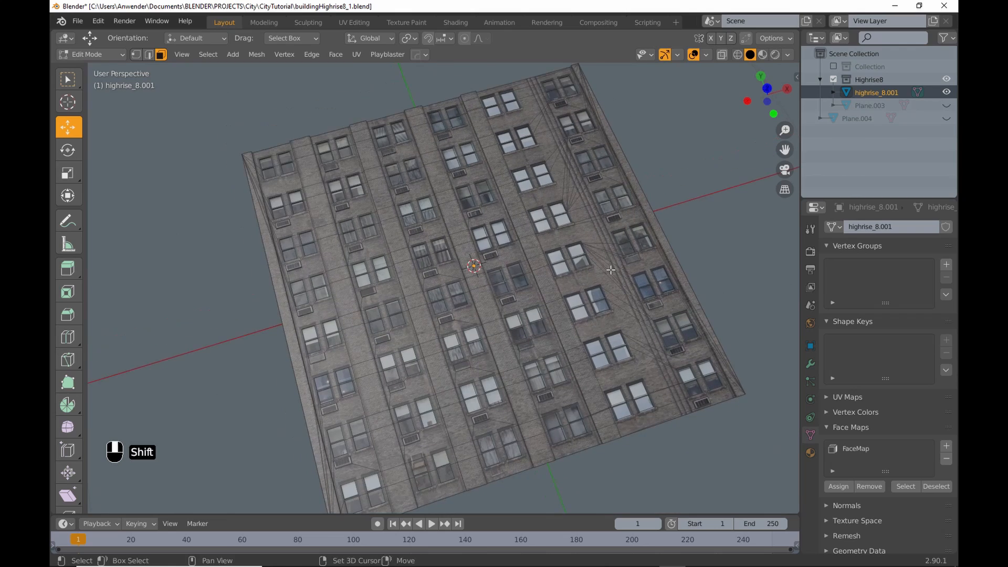
click(851, 450)
click(907, 513)
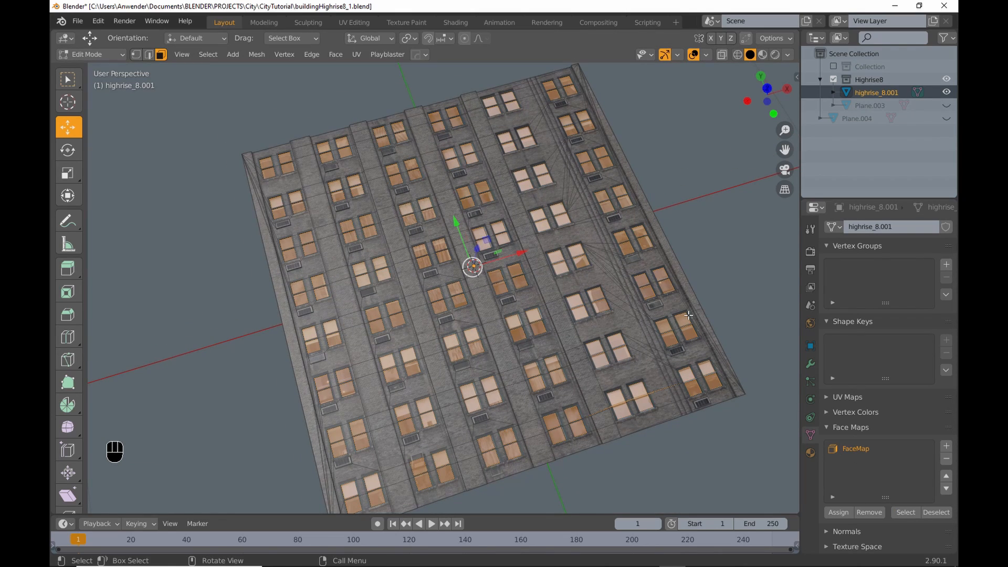
- Grow the selection, remove the window faces from it and assign the surrounding reveal faces to a new face map
key(ctrl+KP_Add)
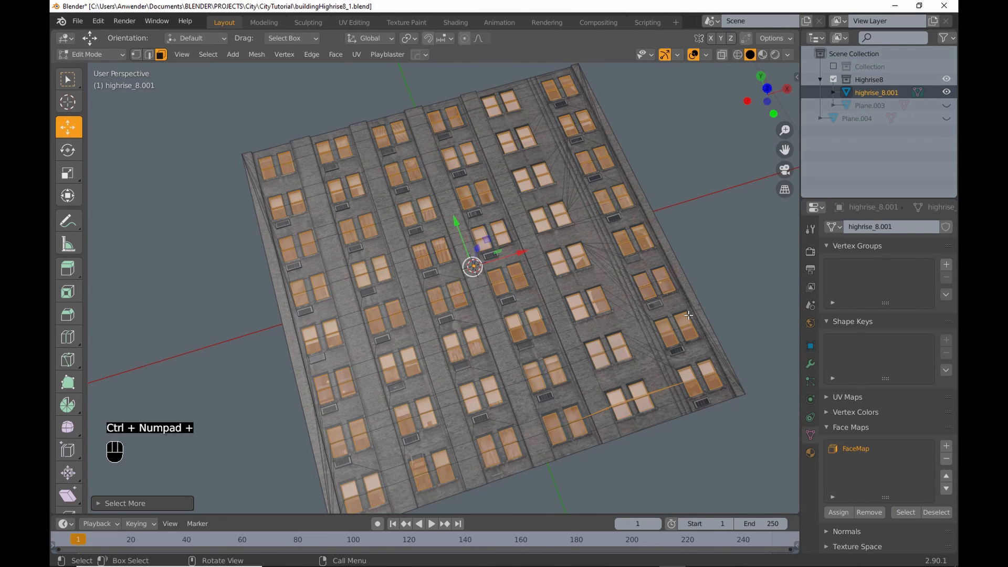
click(938, 513)
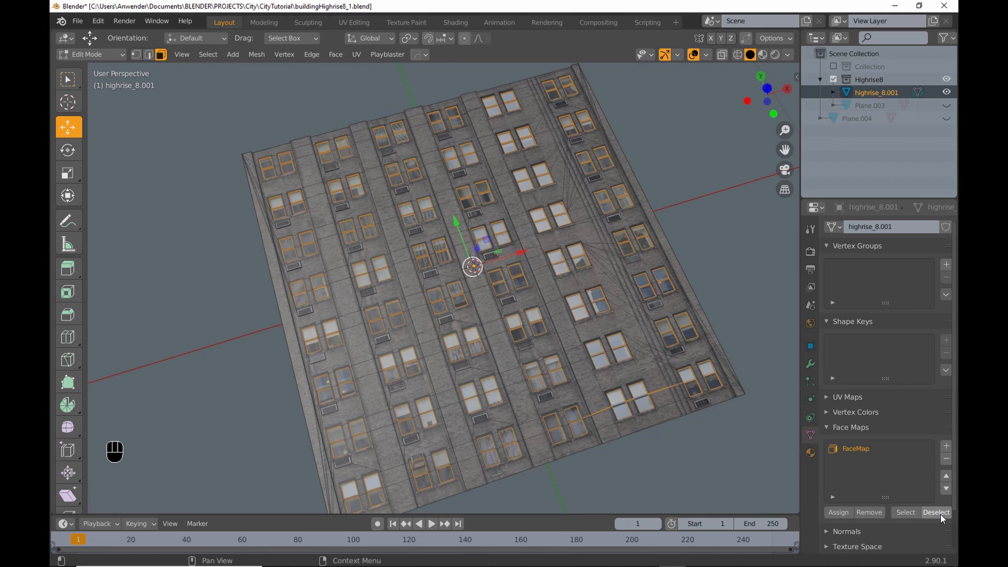
click(946, 447)
click(839, 513)
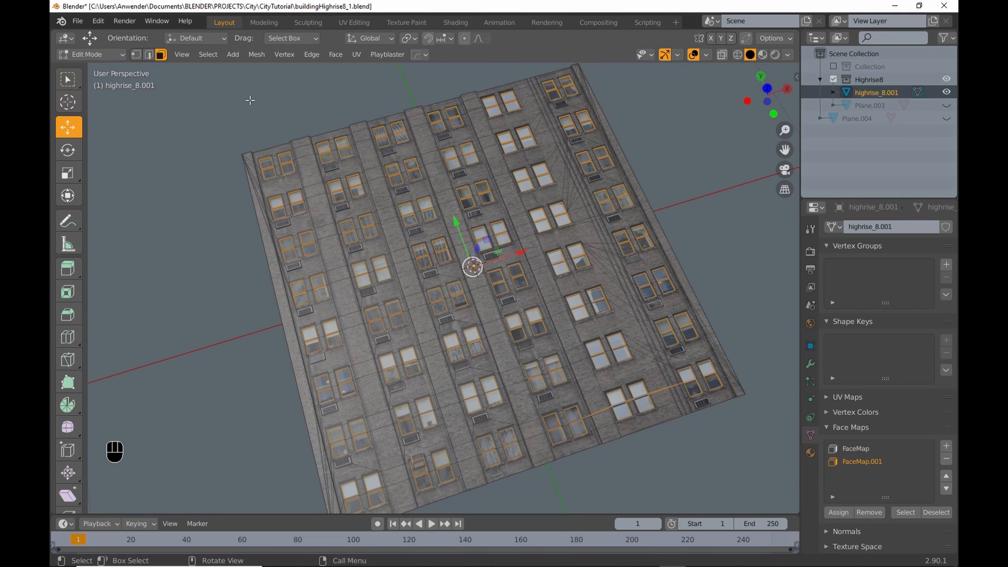
- Select all faces with similar normals and deselect the window reveal faces stored in FaceMap.001
click(210, 56)
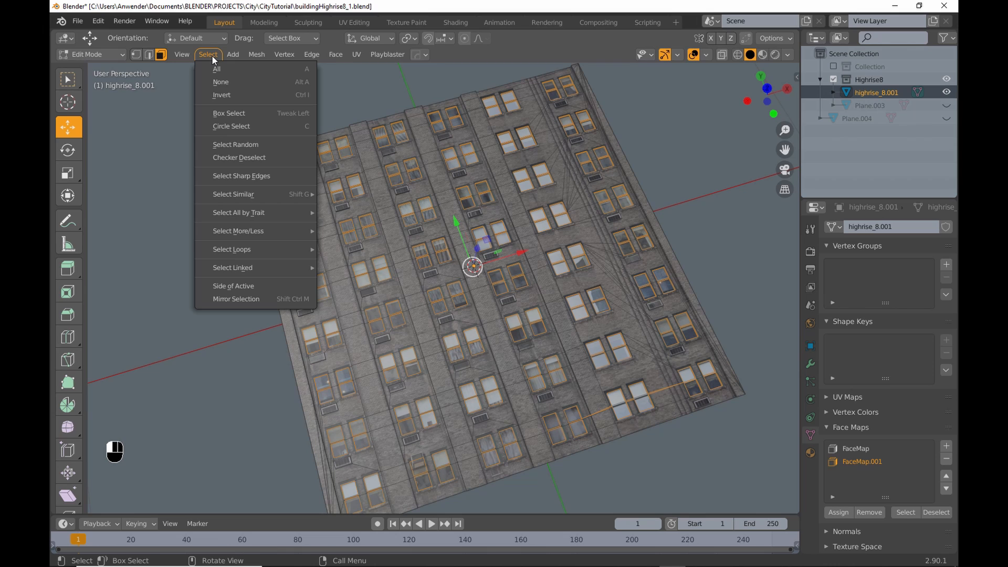
mouse_move(251, 194)
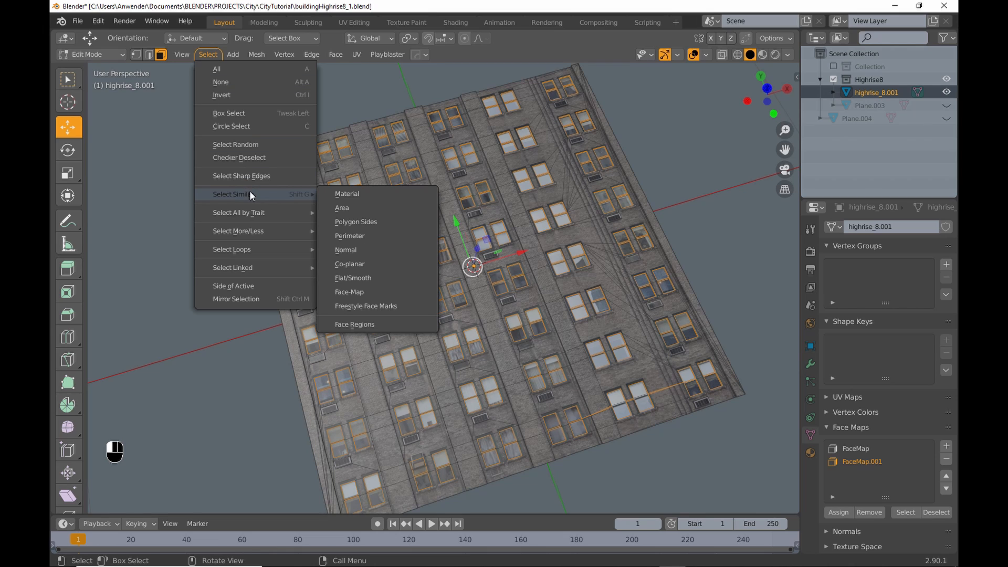
click(361, 249)
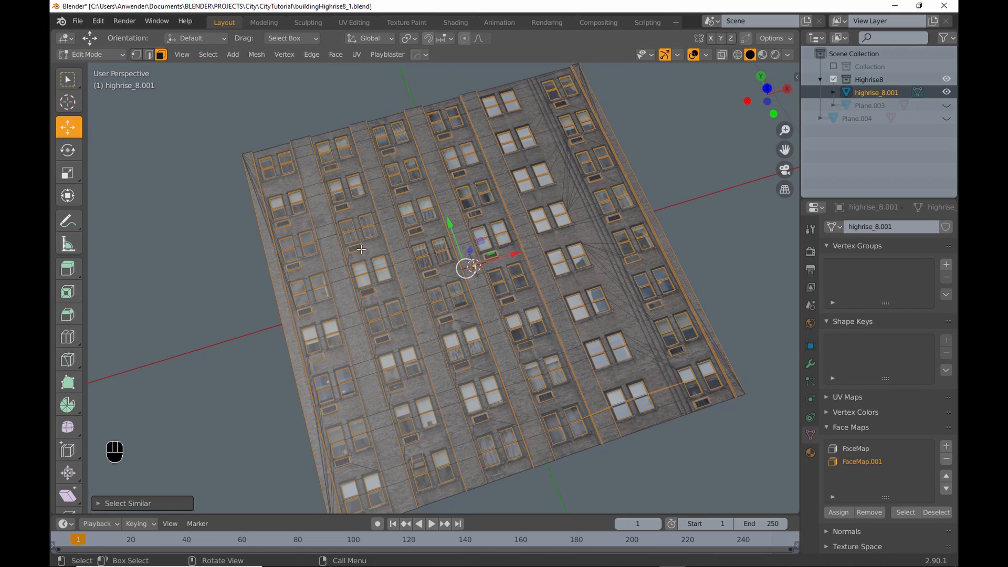
click(934, 515)
middle_drag(428, 295, 477, 196)
scroll(459, 280, up, 7)
scroll(459, 281, down, 6)
middle_drag(459, 280, 475, 329)
- Unwrap the selected side faces in the UV Editing workspace using Smart UV Project with an angle limit of 66
click(362, 23)
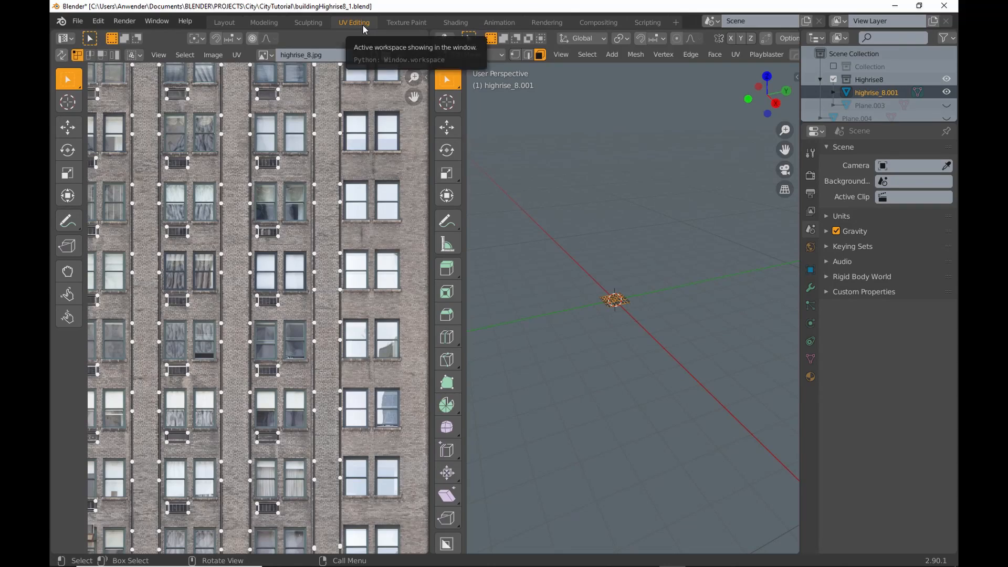
key(u)
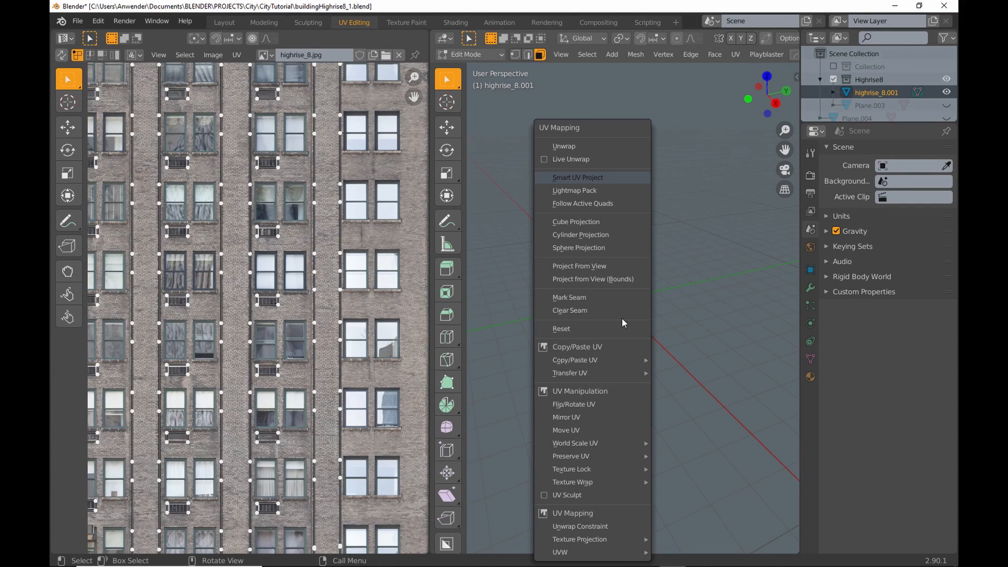
click(581, 178)
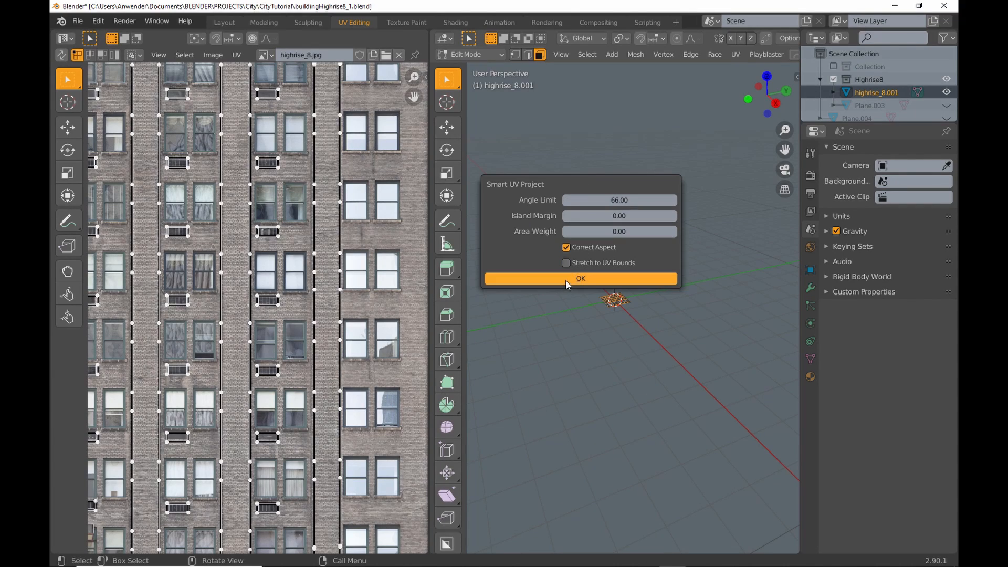
click(566, 280)
scroll(326, 280, down, 5)
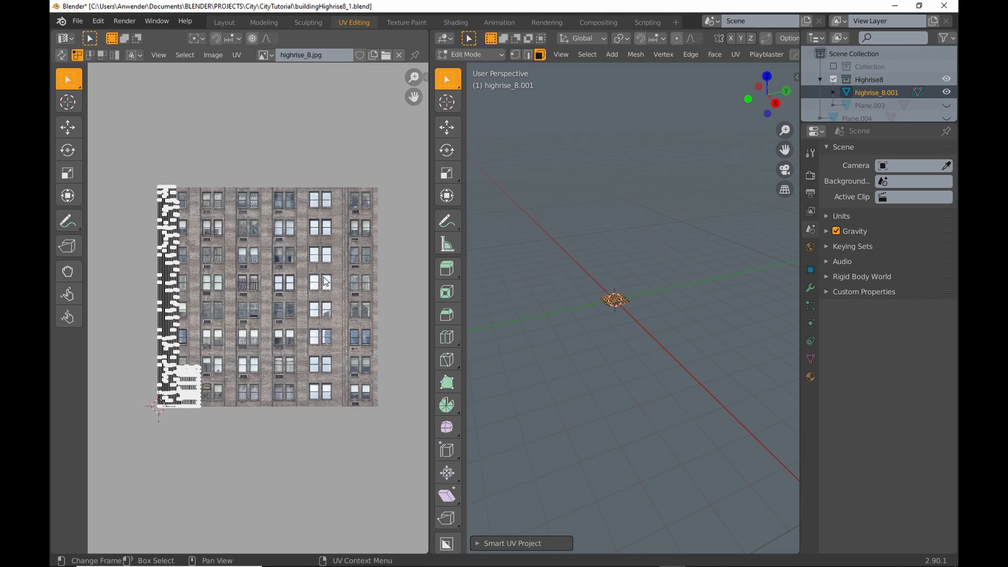
- Select the unwrapped side-face UVs and align them as islands to a common left edge with the UV Toolkit
key(n)
click(421, 192)
scroll(394, 343, down, 5)
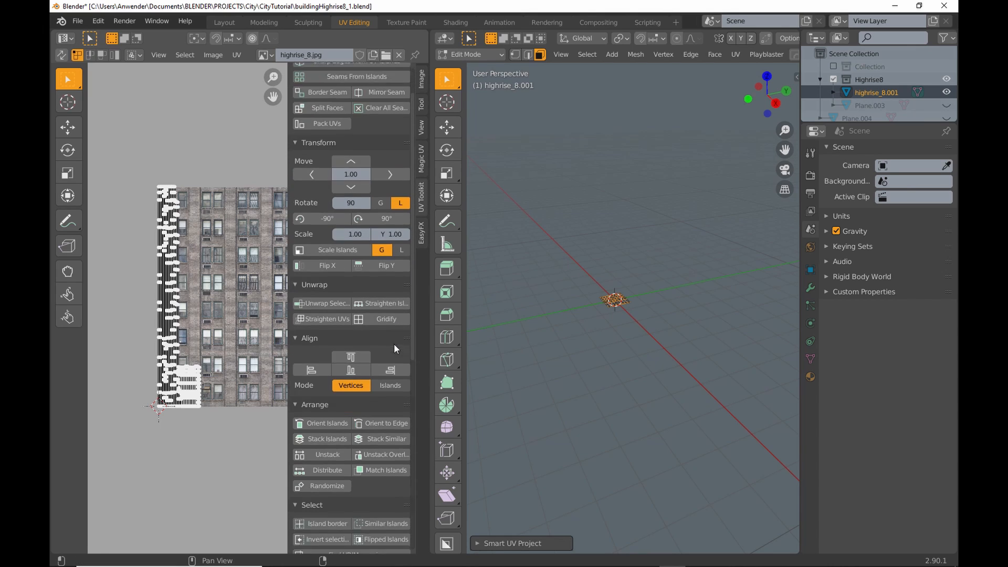
scroll(396, 356, down, 2)
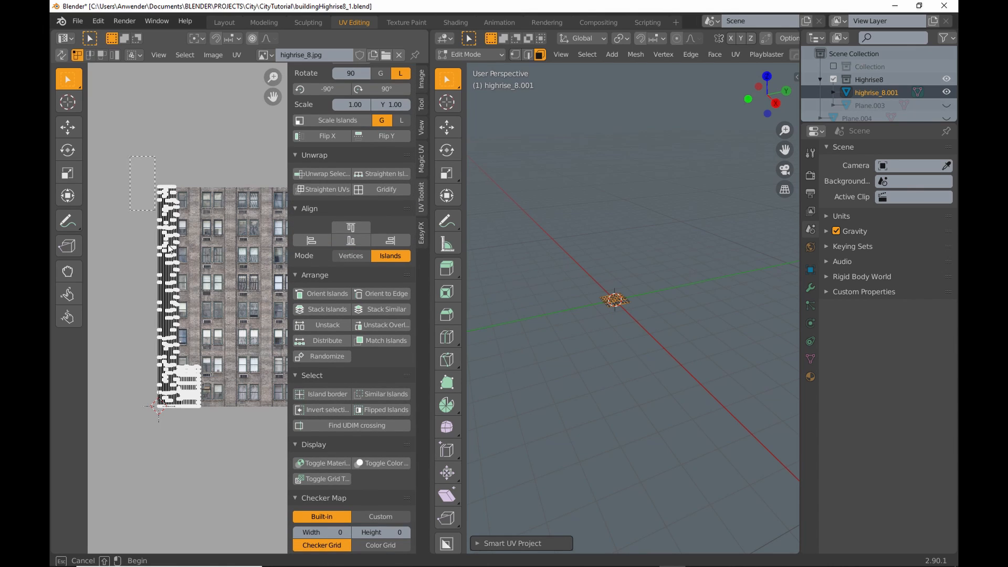
drag(157, 215, 272, 459)
click(311, 240)
scroll(165, 301, up, 5)
scroll(165, 301, up, 3)
- Return to Object Mode and display the facade's texture in the solid viewport
key(Tab)
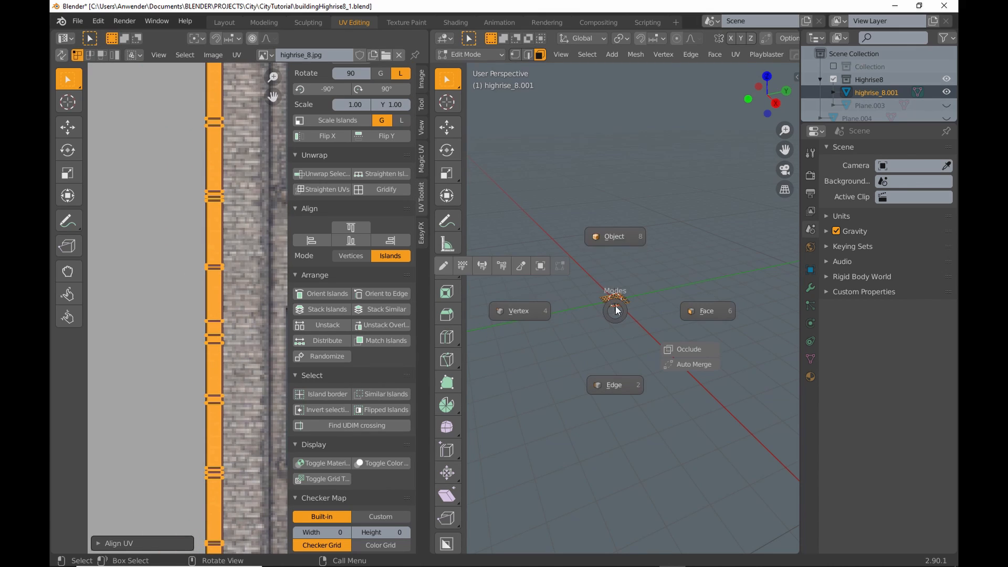
click(612, 234)
scroll(726, 56, down, 3)
click(789, 56)
click(840, 227)
scroll(602, 321, up, 3)
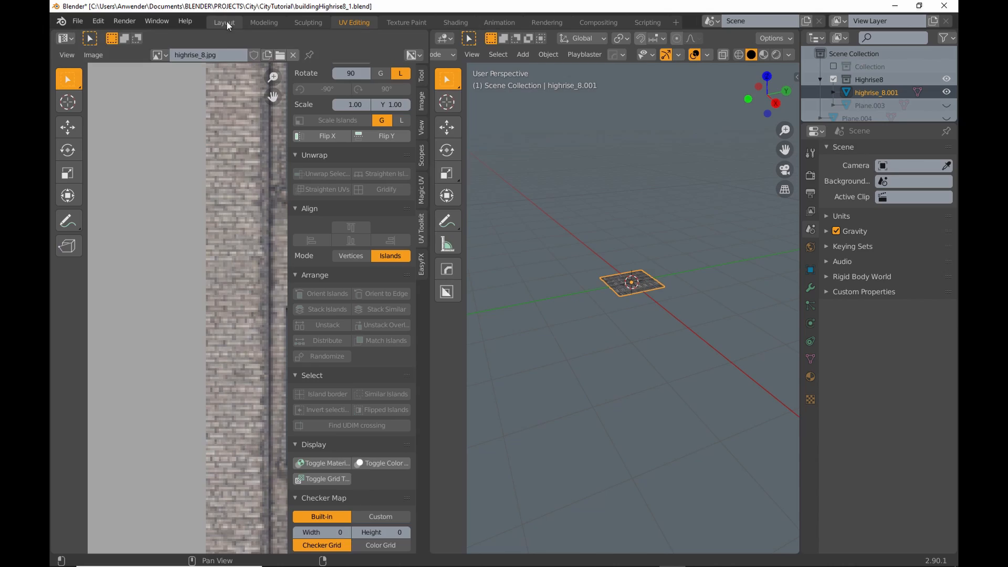
- Rotate the facade 90° about the global X axis in the Layout workspace so it stands upright
click(226, 22)
scroll(488, 245, up, 5)
scroll(511, 235, down, 10)
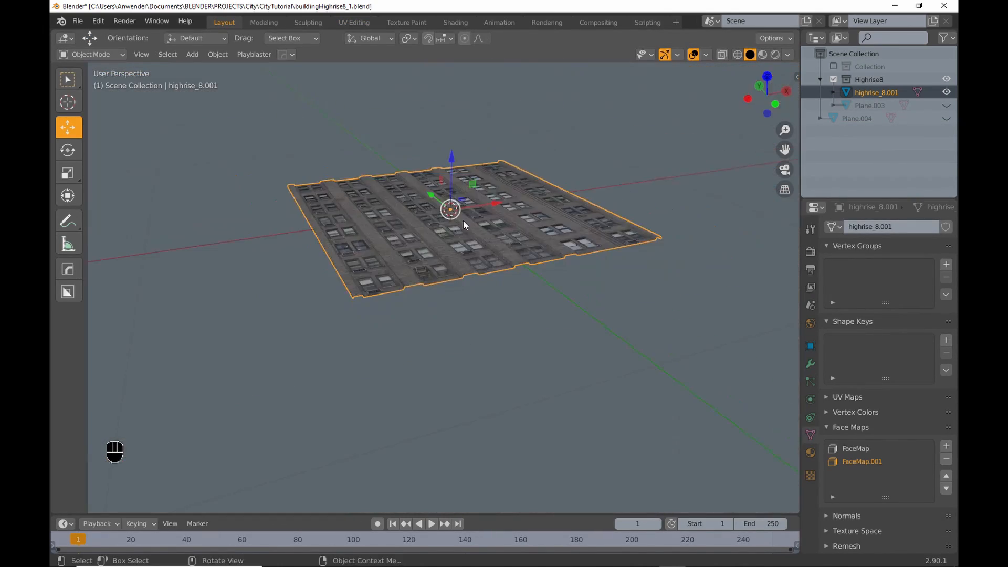
key(KP_7)
shift+middle_drag(556, 287, 591, 297)
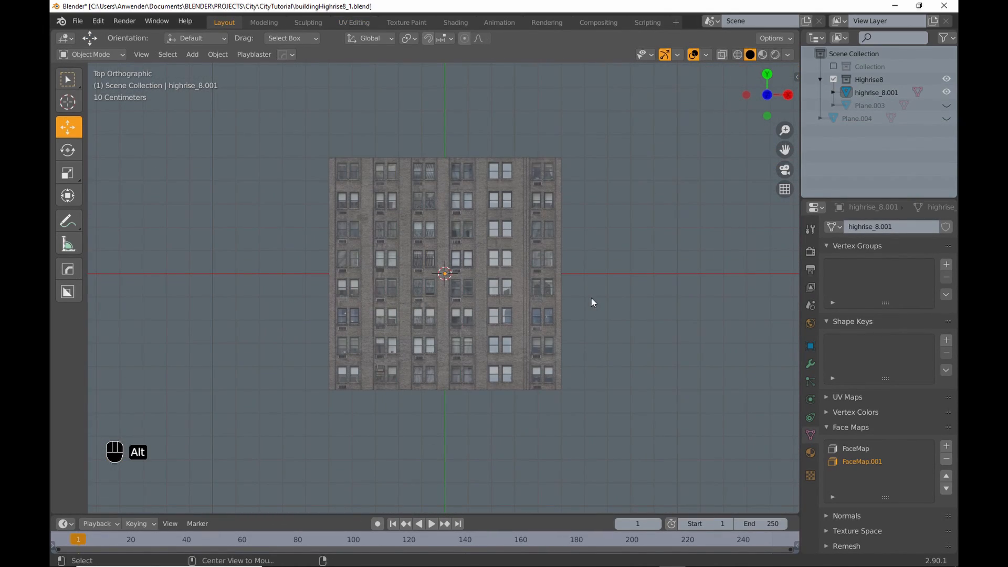
middle_drag(616, 206, 556, 200)
click(338, 105)
key(KP_Decimal)
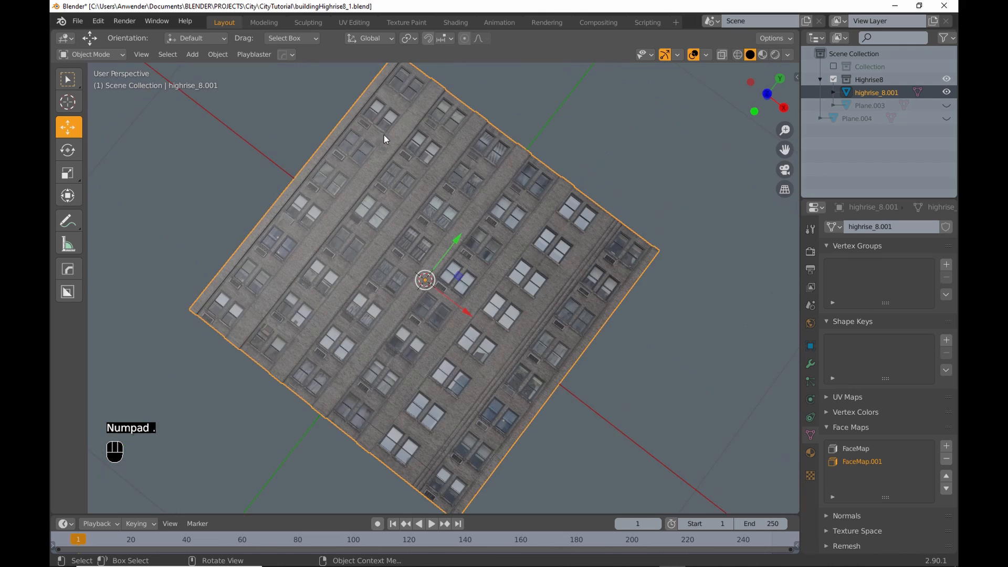
key(r)
key(x)
key(KP_9)
key(KP_0)
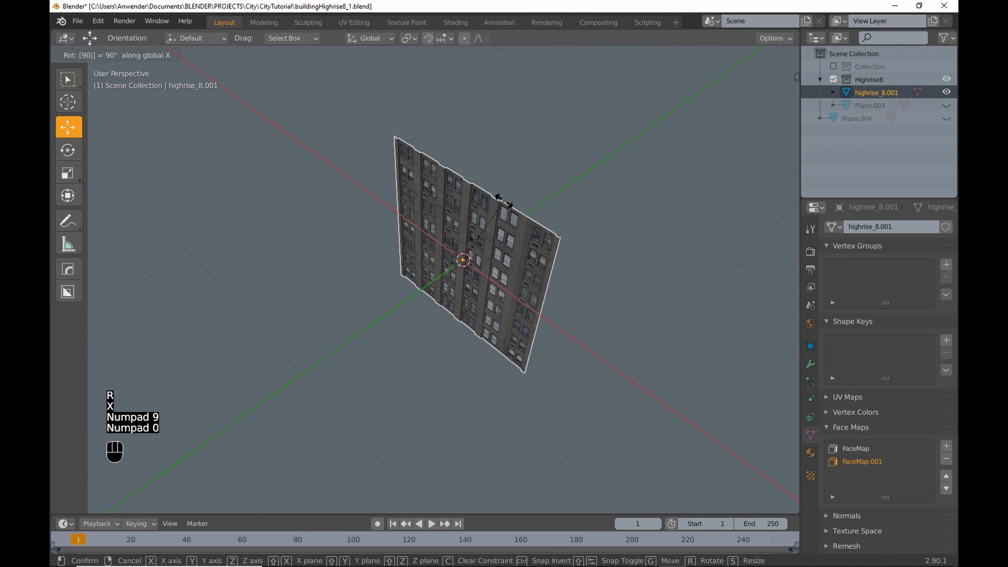
key(KP_Enter)
- Enable increment snapping and move the facade so its lower-left corner sits at the world origin
click(450, 39)
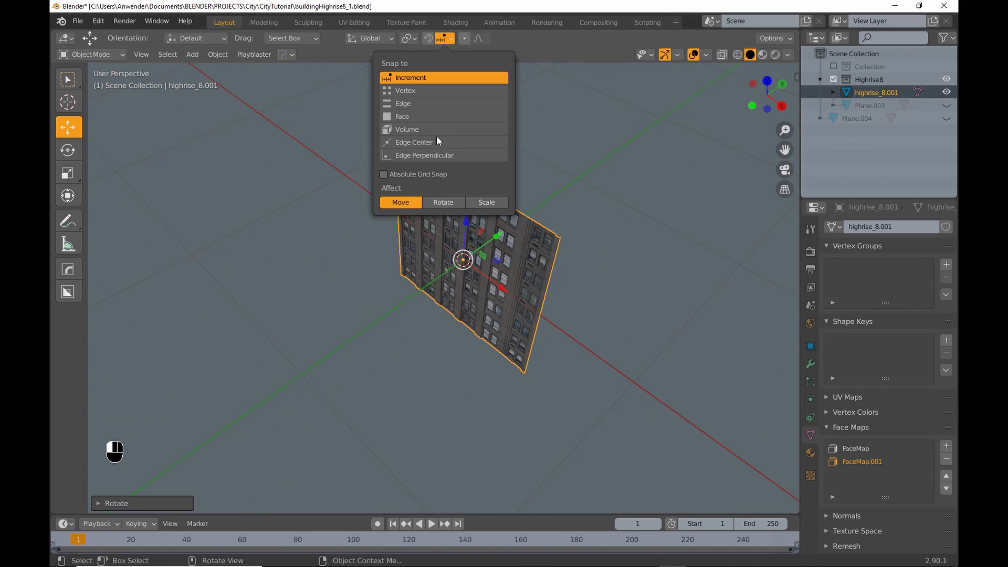
click(429, 39)
middle_drag(462, 220, 537, 227)
key(g)
click(559, 164)
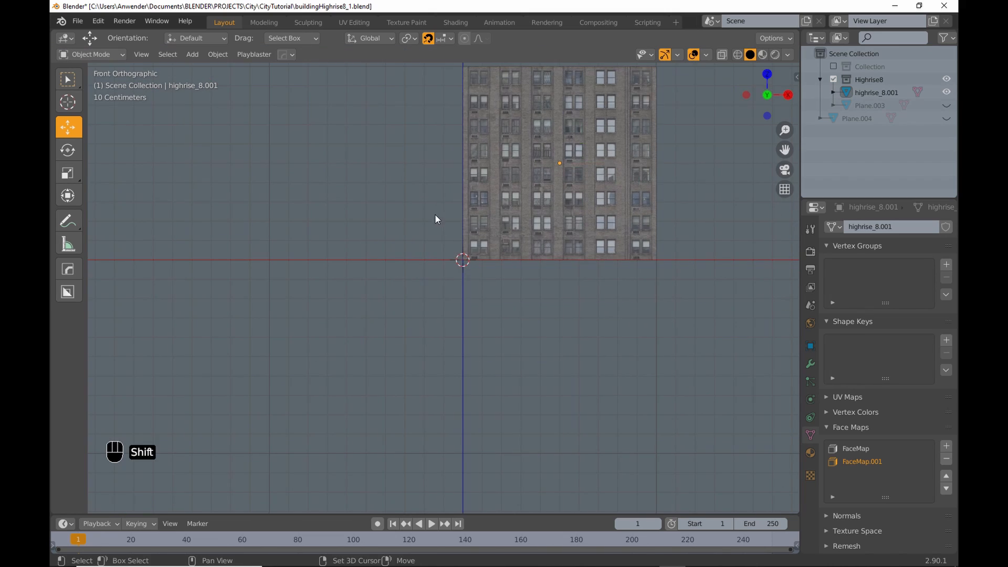
- Add a plane and move it behind the facade's base so one of its corners sits at the world origin
shift+middle_drag(436, 219, 394, 268)
key(shift+a)
mouse_move(394, 267)
click(474, 281)
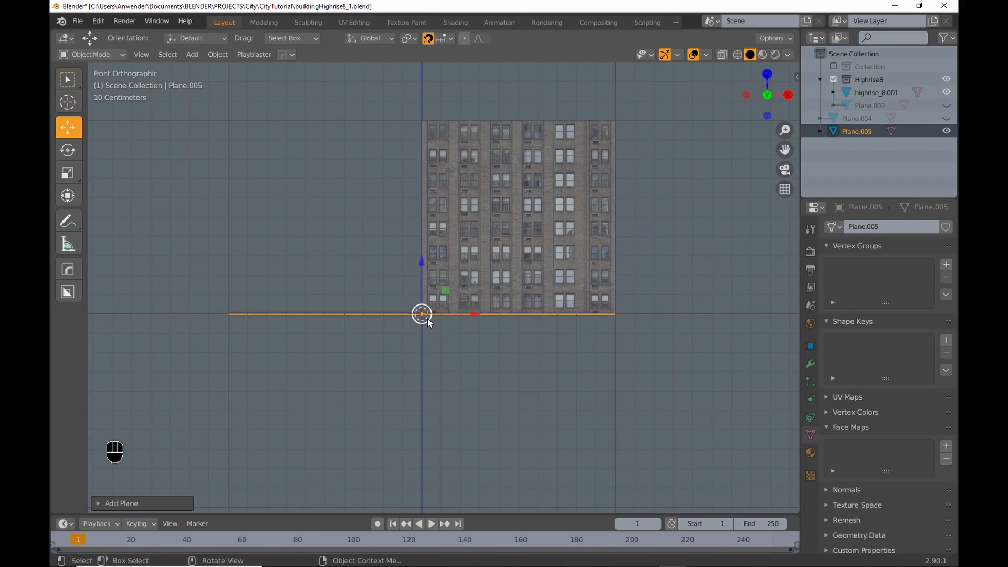
key(g)
click(615, 314)
middle_drag(615, 314, 452, 302)
drag(450, 300, 565, 303)
middle_drag(467, 303, 537, 228)
- Set the ground plane's origin to the 3D cursor
click(217, 55)
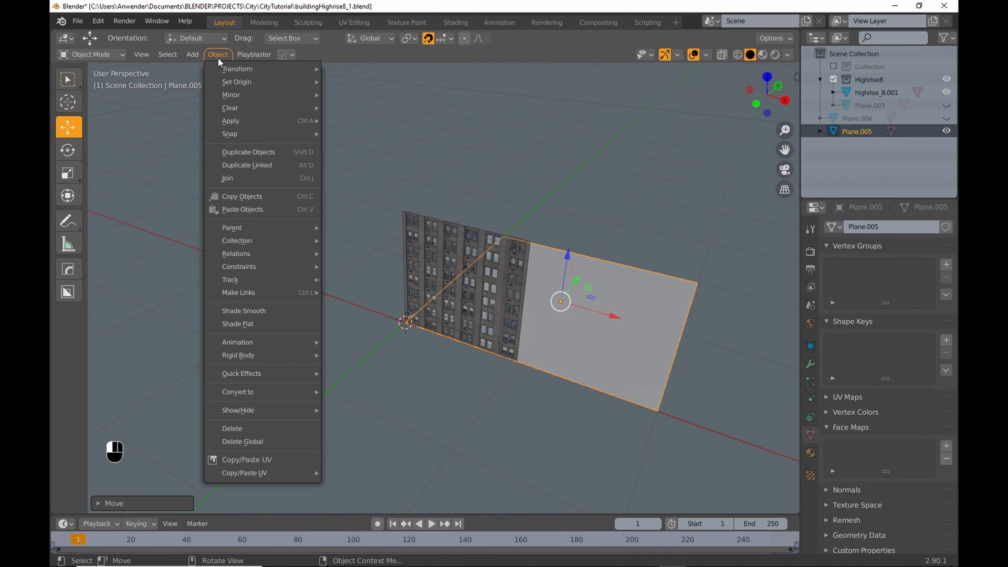
mouse_move(244, 84)
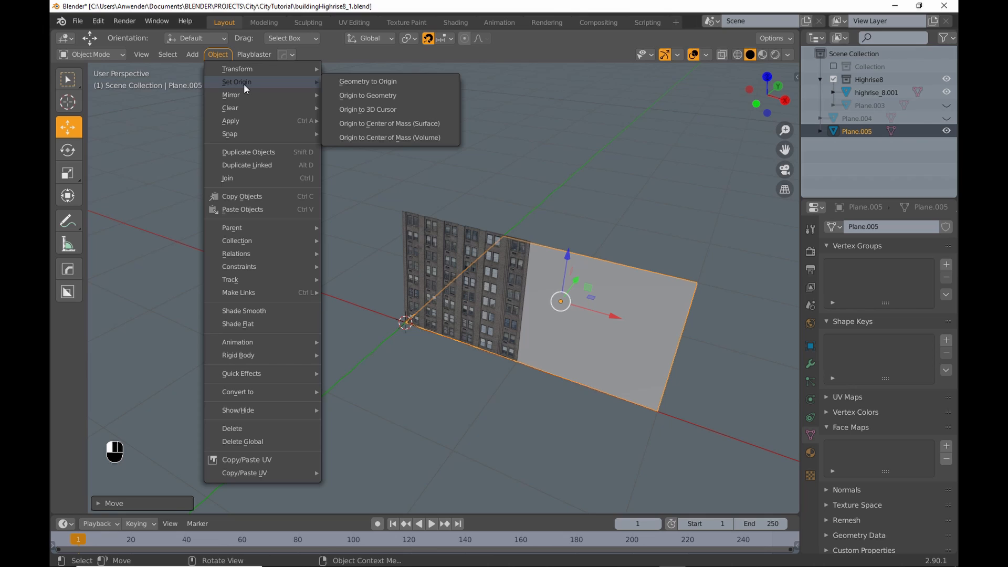
click(365, 108)
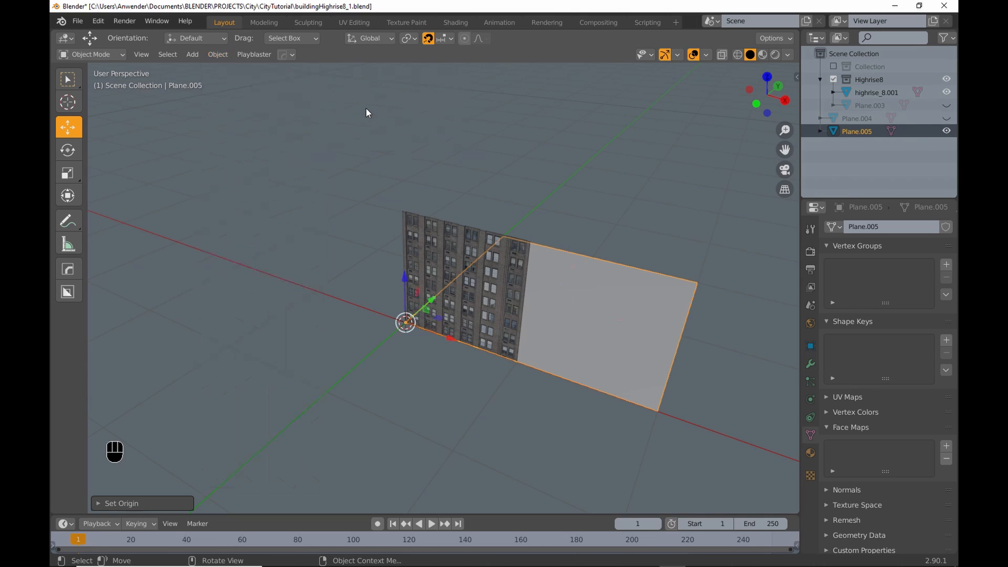
- Set snapping to Vertex with Scale affected and scale the plane to 0.5 so its edge matches the facade's width
click(451, 40)
click(424, 91)
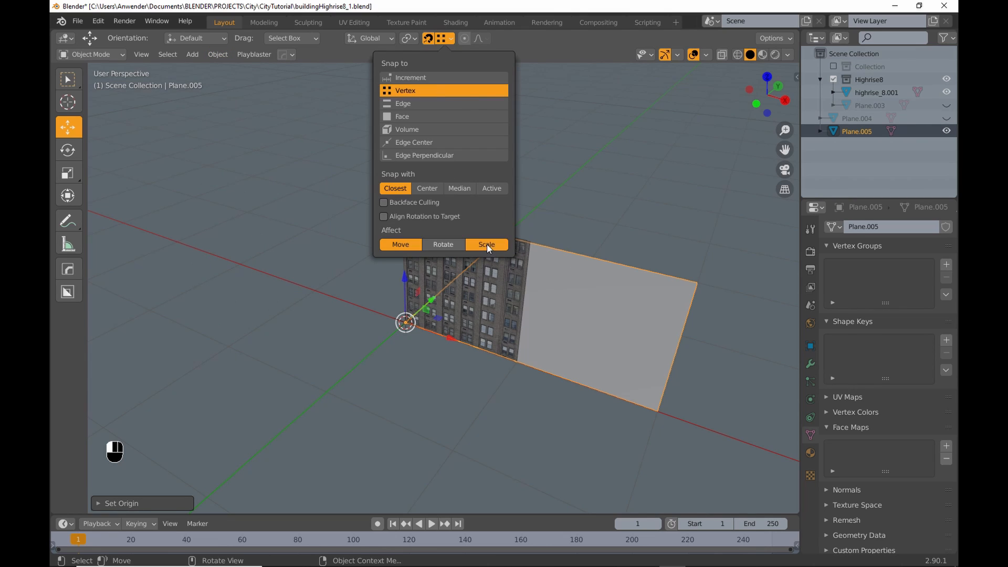
scroll(544, 349, up, 4)
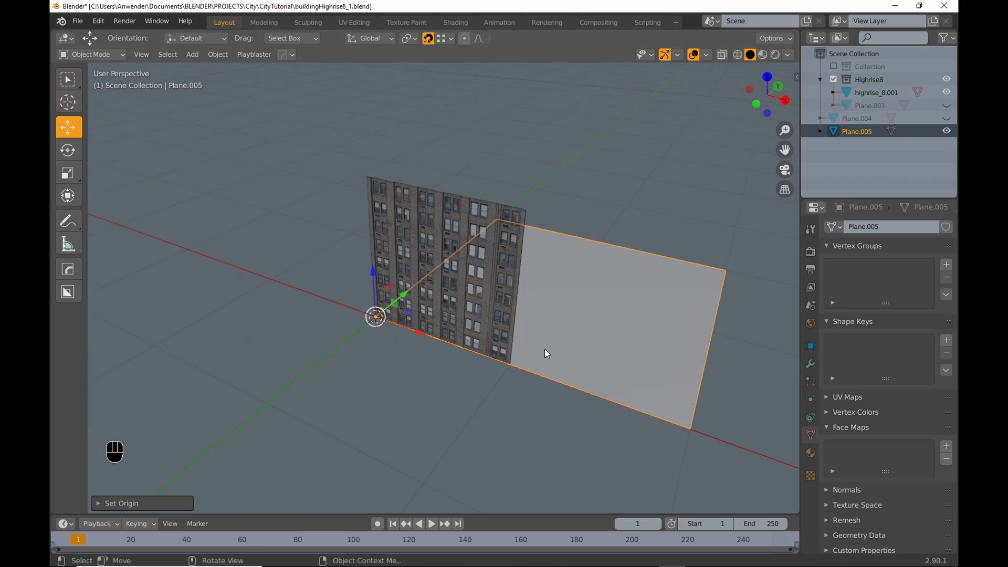
key(s)
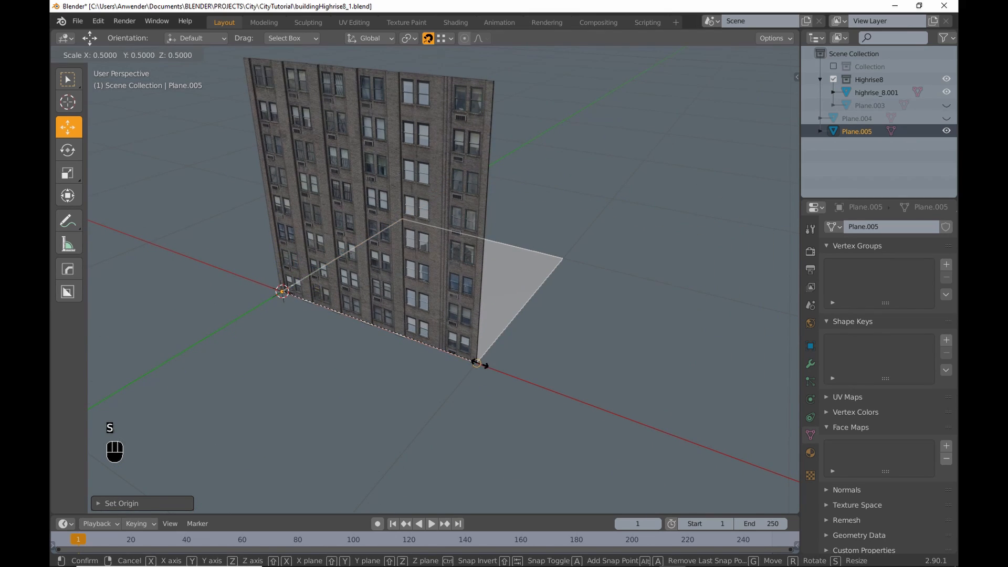
click(476, 362)
scroll(518, 396, down, 3)
shift+middle_drag(516, 342, 549, 356)
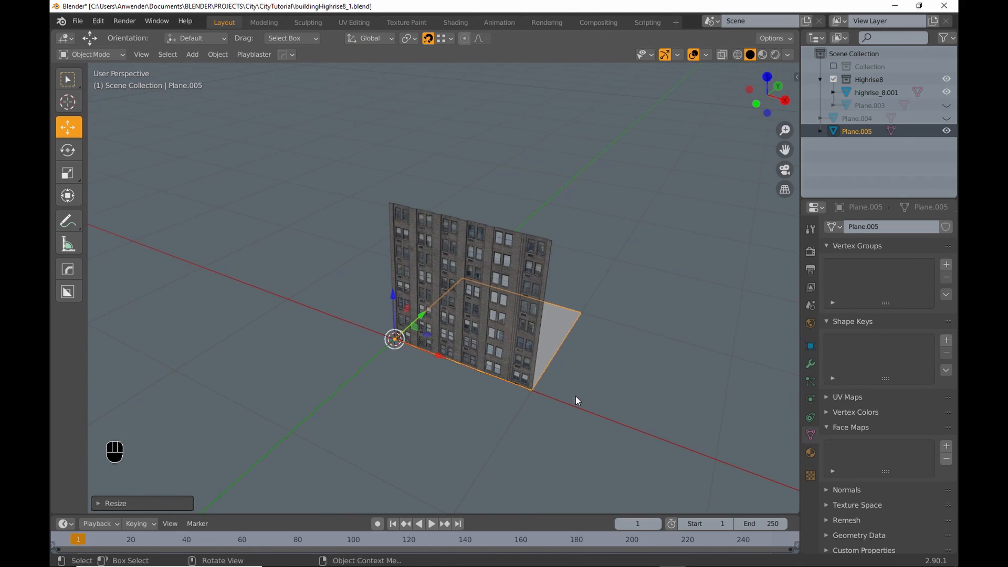
- Set the facade's origin to the 3D cursor
middle_drag(576, 396, 516, 277)
click(506, 260)
click(216, 54)
mouse_move(226, 82)
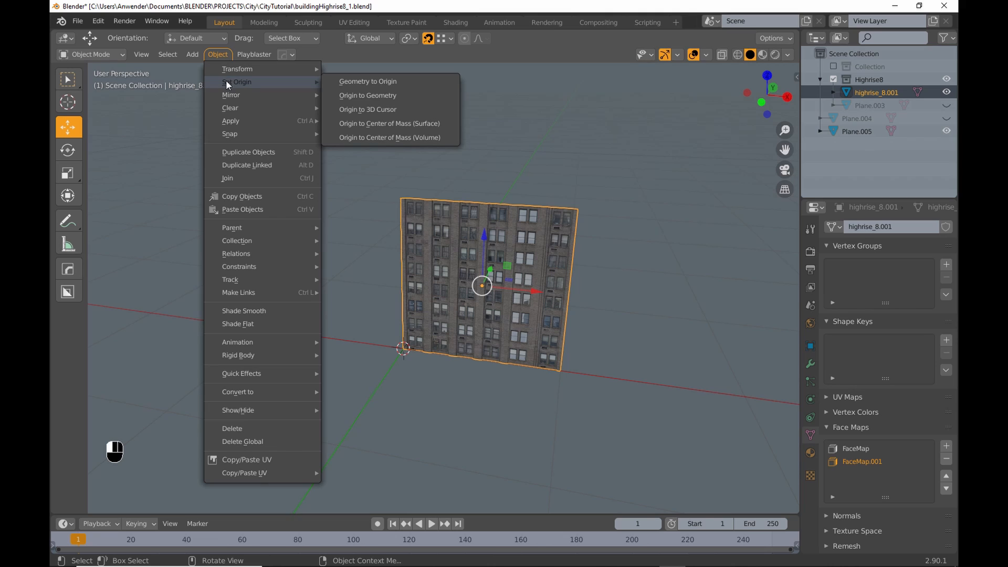
click(347, 109)
click(324, 234)
- Delete only the ground plane's face, keeping its square outline, and return to Object Mode
middle_drag(323, 238, 449, 313)
click(449, 313)
key(Tab)
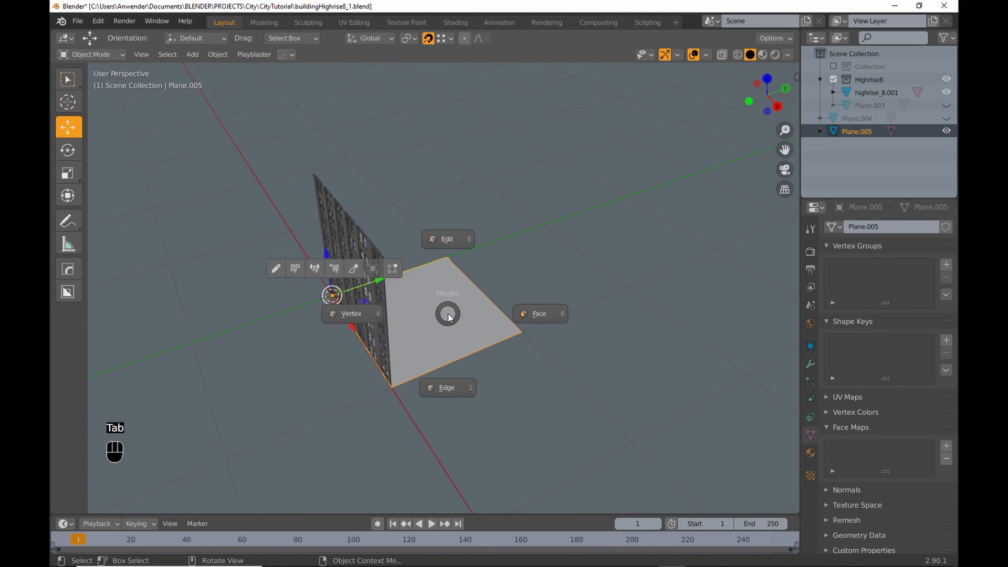
click(553, 323)
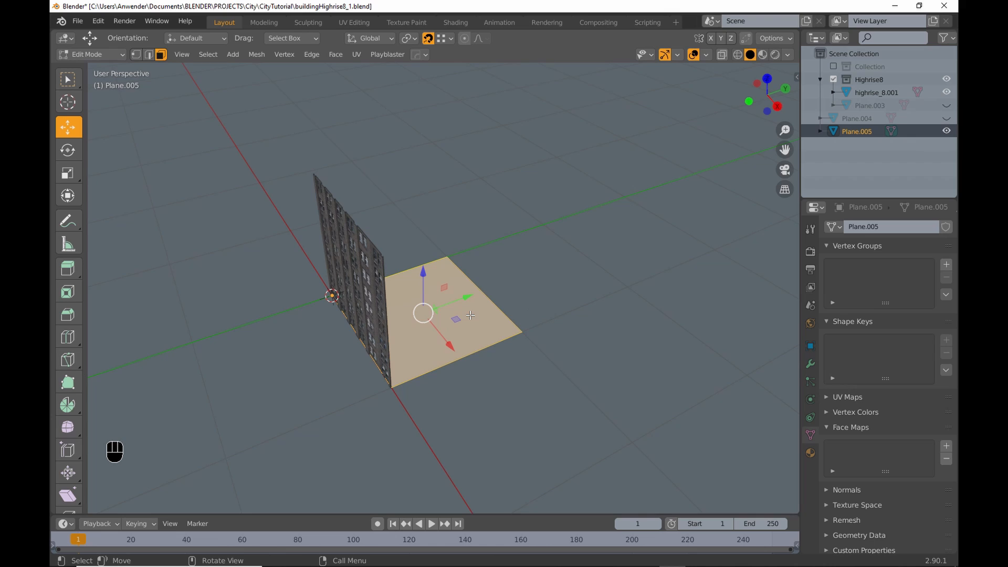
key(x)
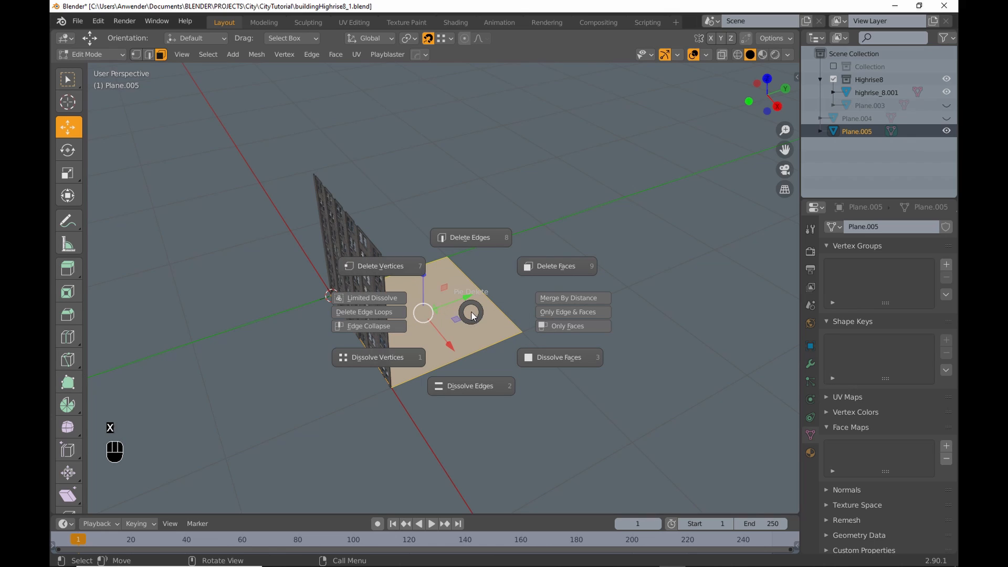
click(568, 326)
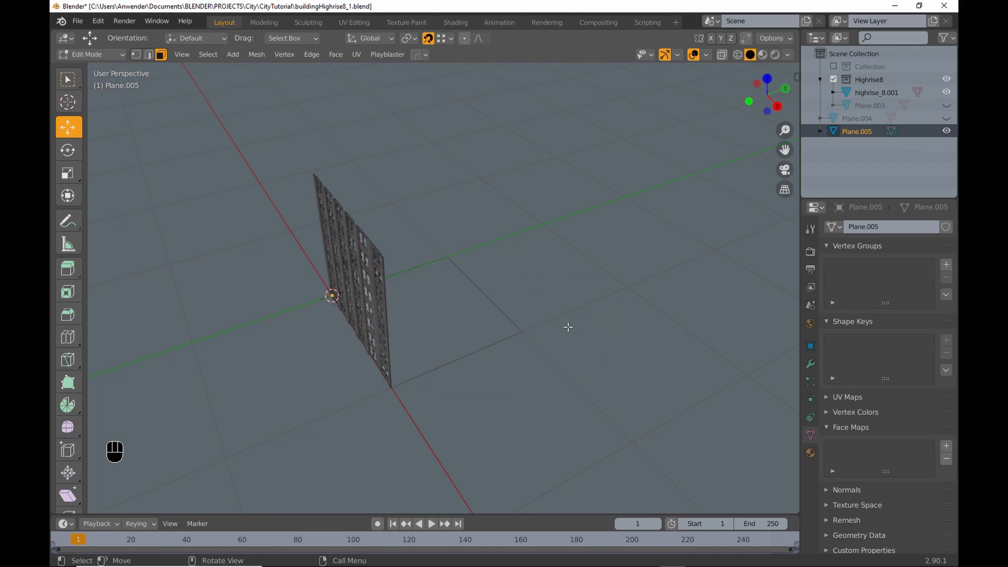
key(Tab)
click(464, 197)
- Convert the square outline from a mesh to a curve
middle_drag(460, 288, 475, 281)
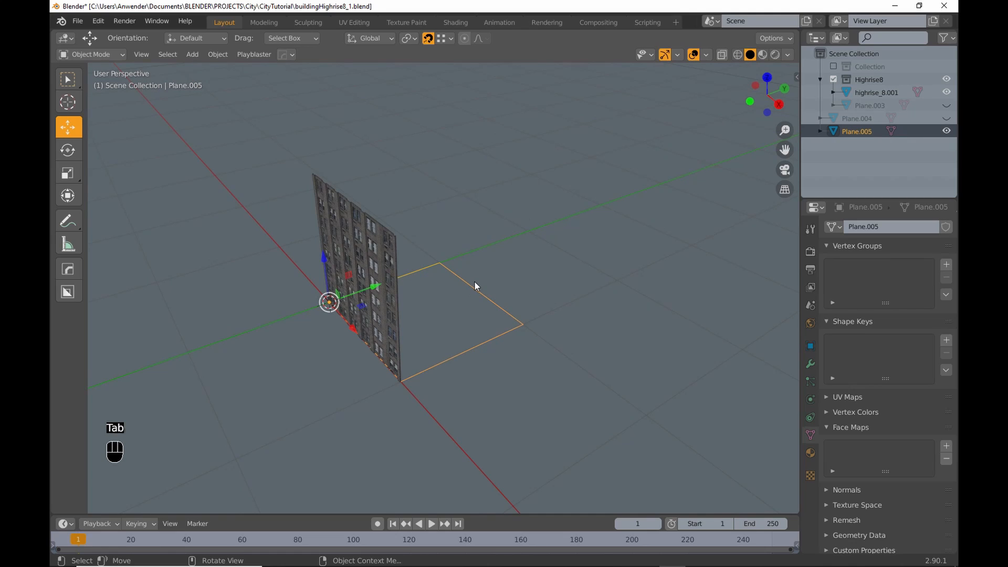
click(218, 54)
mouse_move(281, 392)
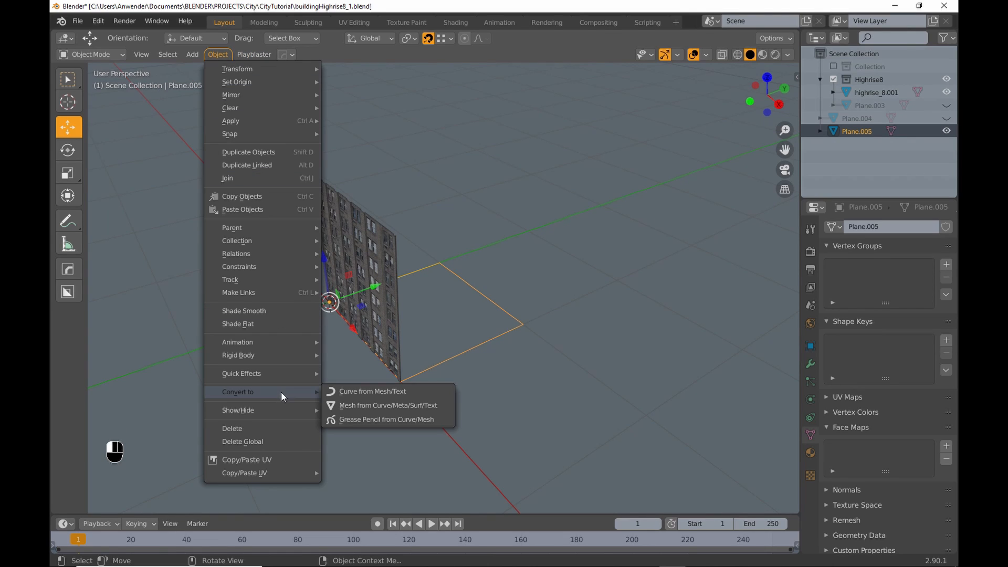
click(372, 394)
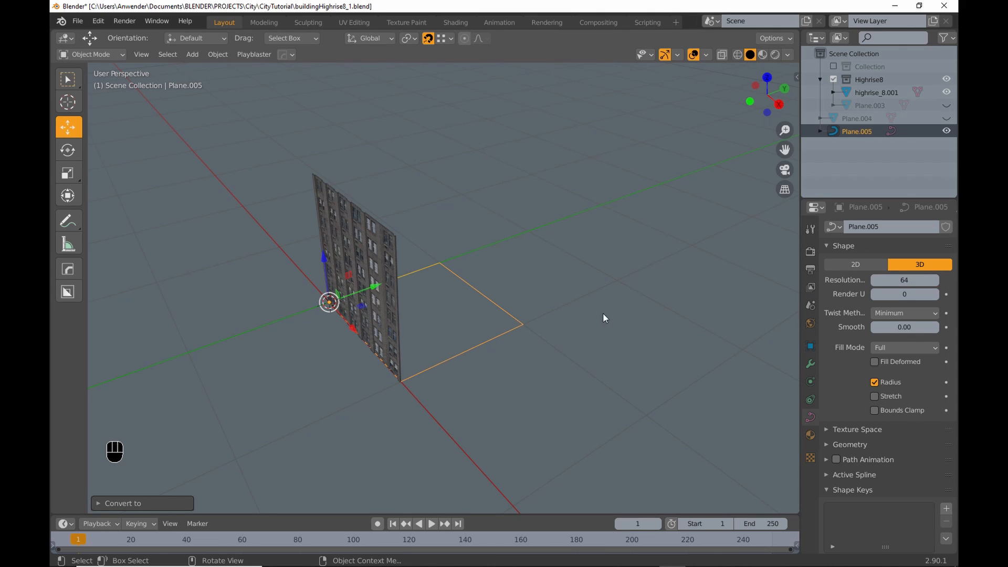
- Add an Array modifier to the facade
middle_drag(597, 320, 487, 293)
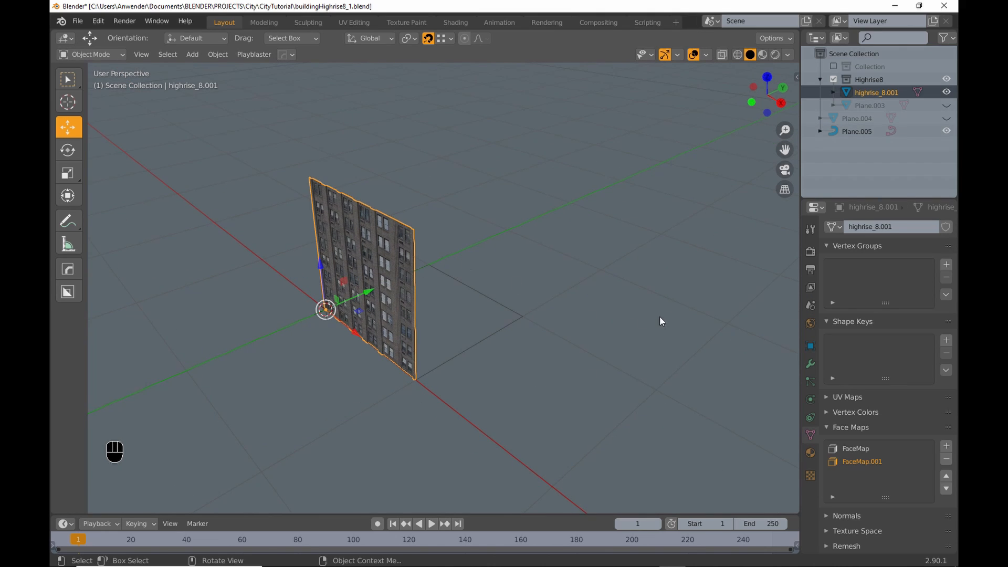
click(811, 363)
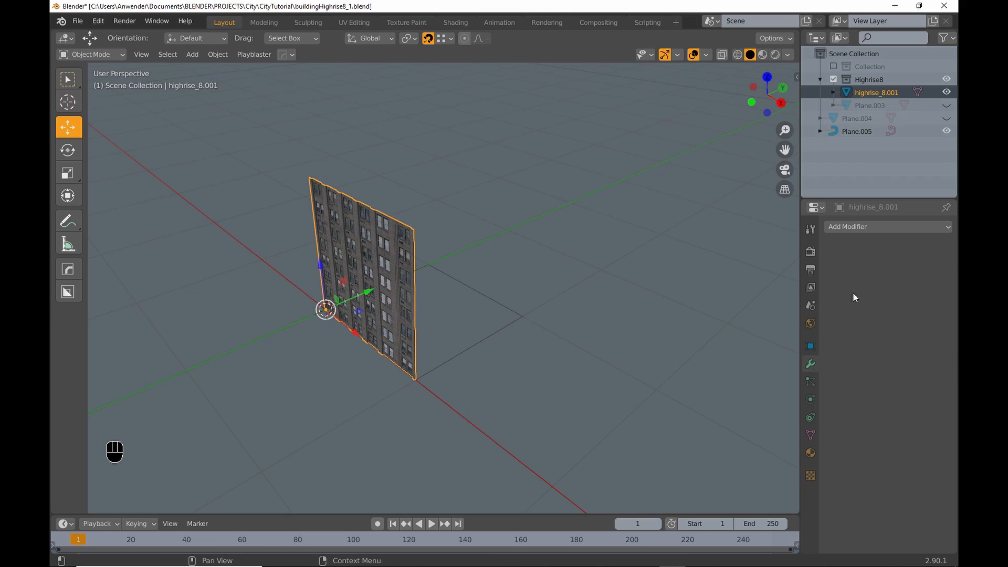
click(874, 228)
click(736, 254)
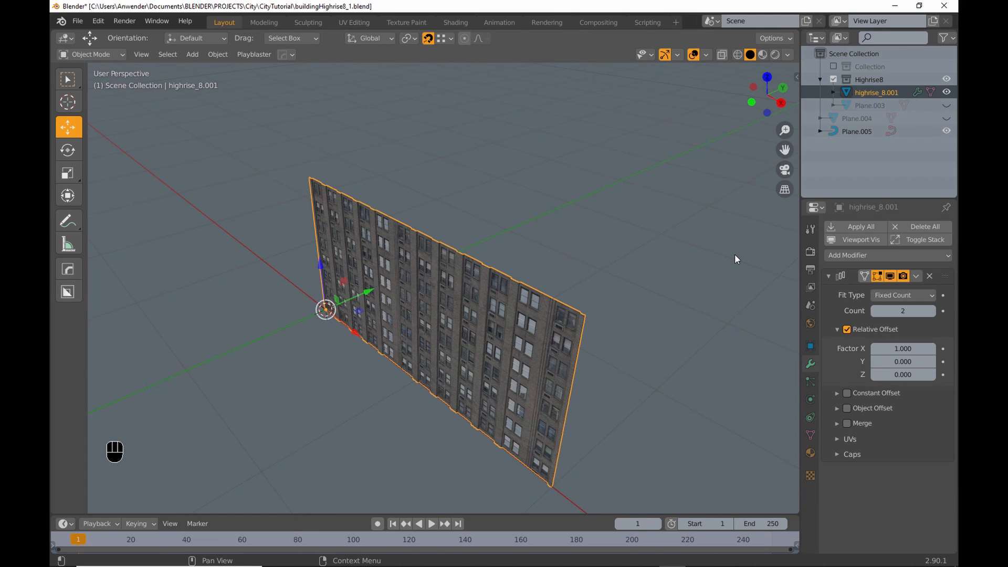
- Add a Curve modifier to the facade and pick the square outline as its curve object
click(829, 276)
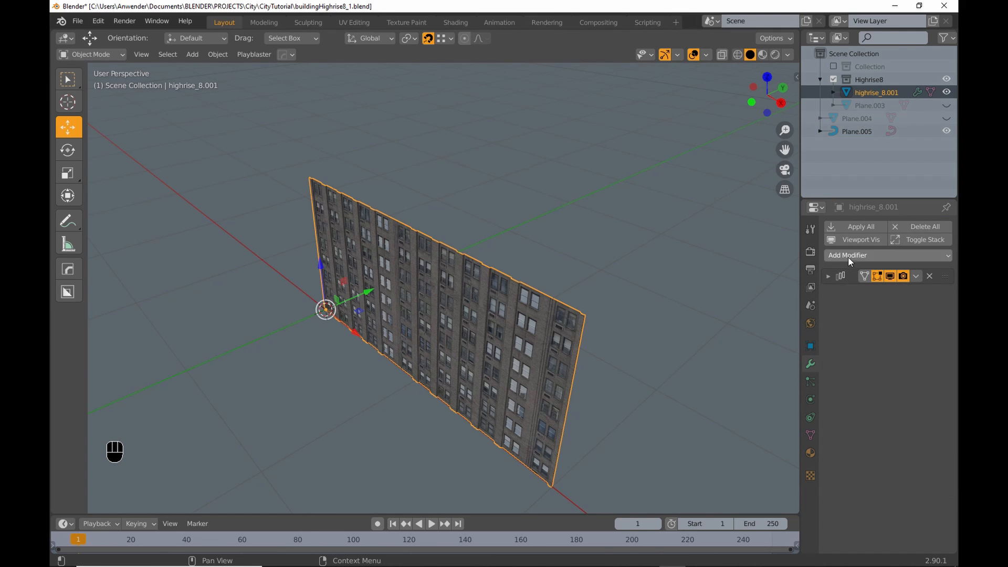
click(850, 255)
click(814, 314)
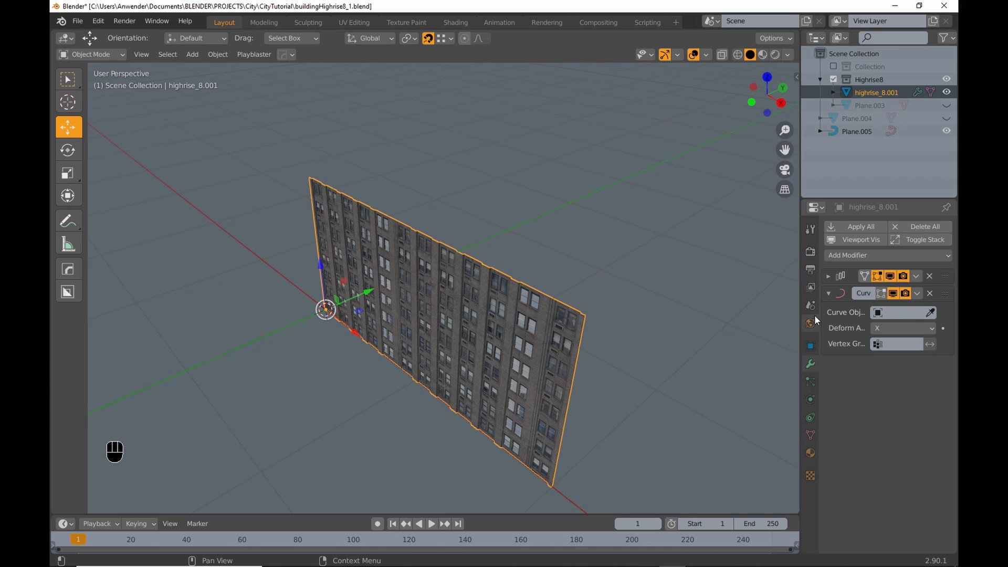
middle_drag(729, 318, 703, 317)
click(930, 312)
click(562, 362)
middle_drag(562, 365, 593, 383)
- Set the first Array modifier's count to 4 to close the building's walls
ctrl+click(828, 277)
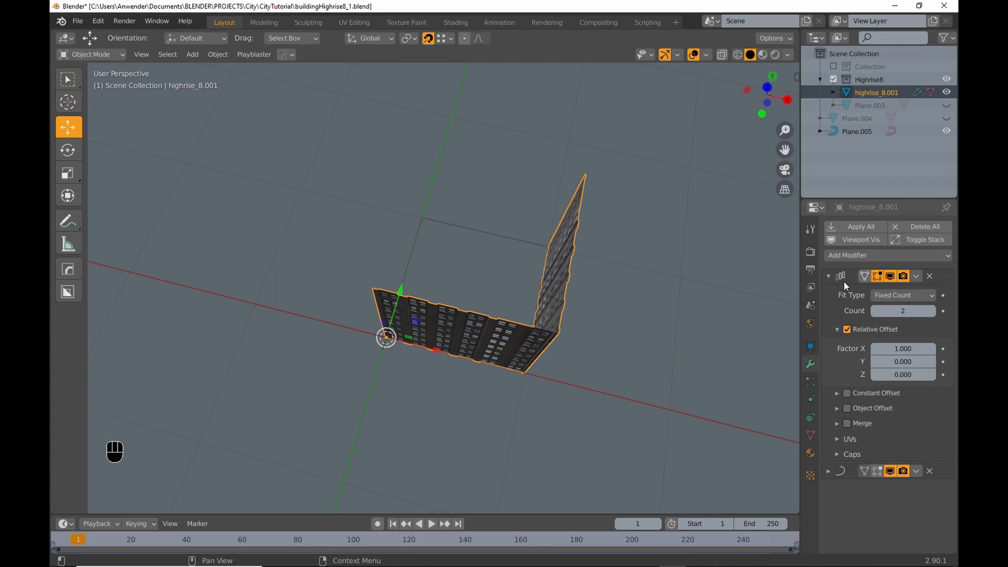
click(933, 311)
click(933, 311)
middle_drag(568, 336, 775, 342)
scroll(472, 333, down, 5)
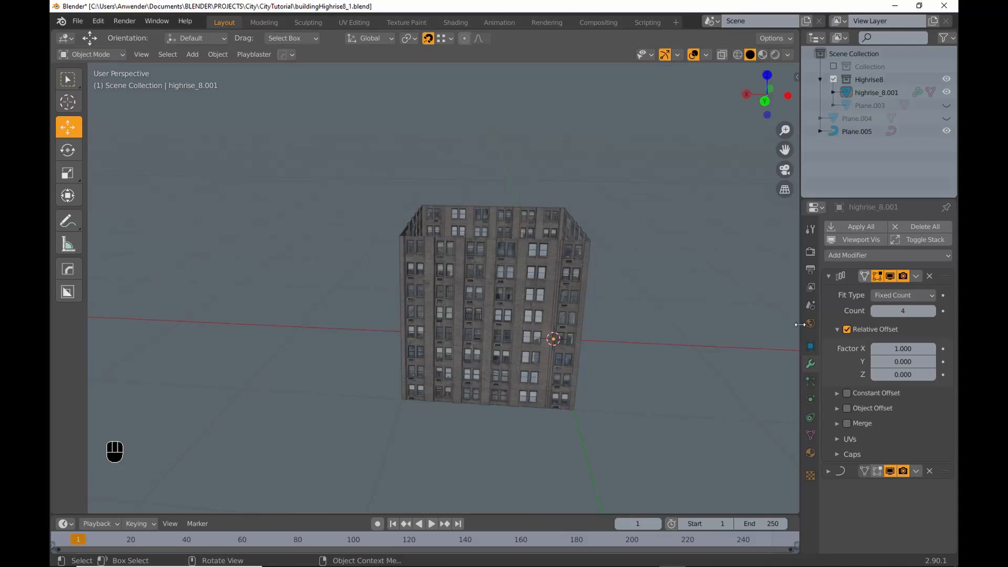
- Add a second Array modifier with a count of 5 and relative offset X 0 and Y 1 to stack the storeys
click(888, 255)
click(718, 282)
double_click(904, 383)
text(0)
key(Tab)
text(1)
middle_drag(718, 294, 556, 304)
double_click(903, 345)
text(5)
middle_drag(736, 315, 601, 317)
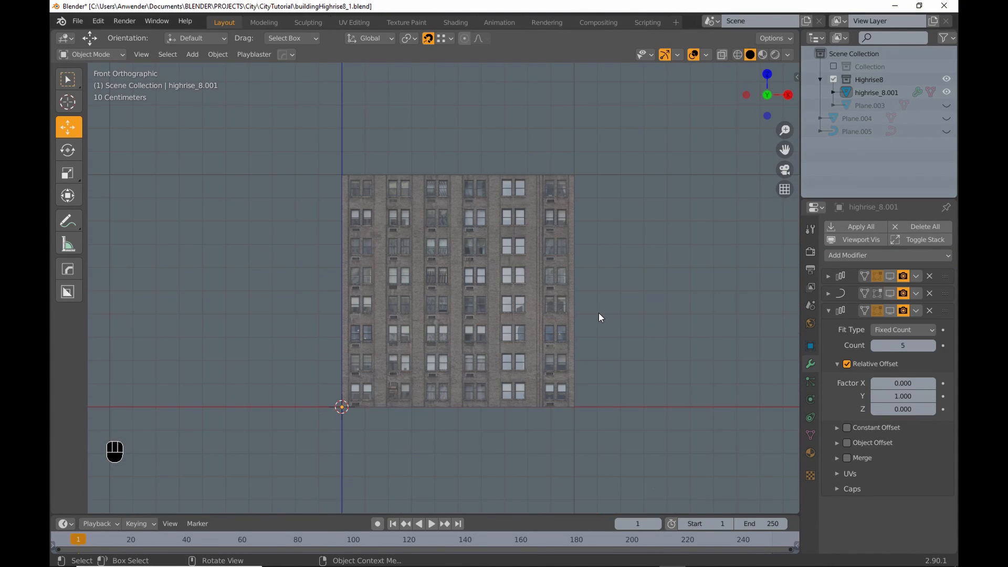
- Dice the facade along X with 30 cuts using the Knife Project method
click(553, 301)
key(q)
mouse_move(553, 297)
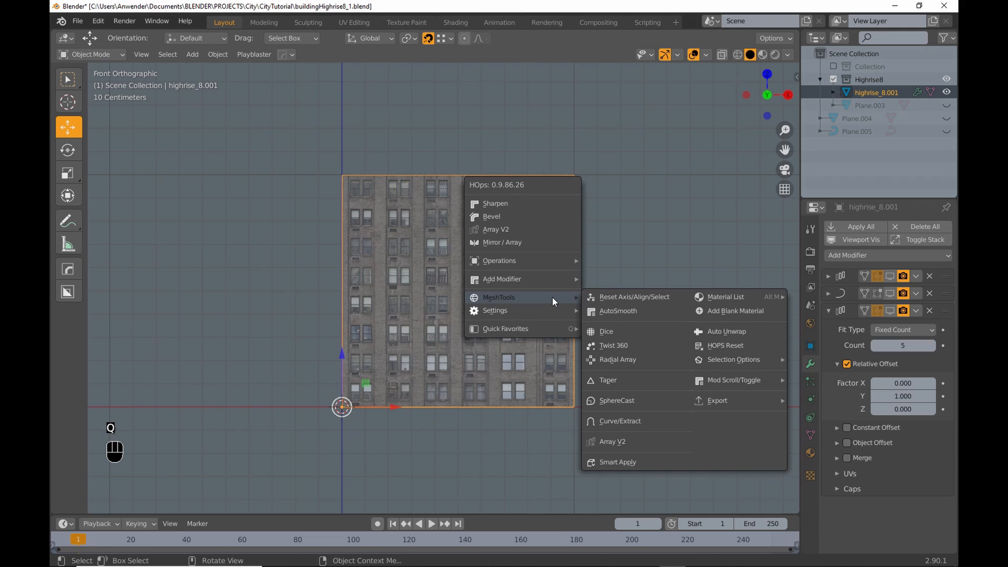
click(611, 328)
scroll(546, 301, up, 20)
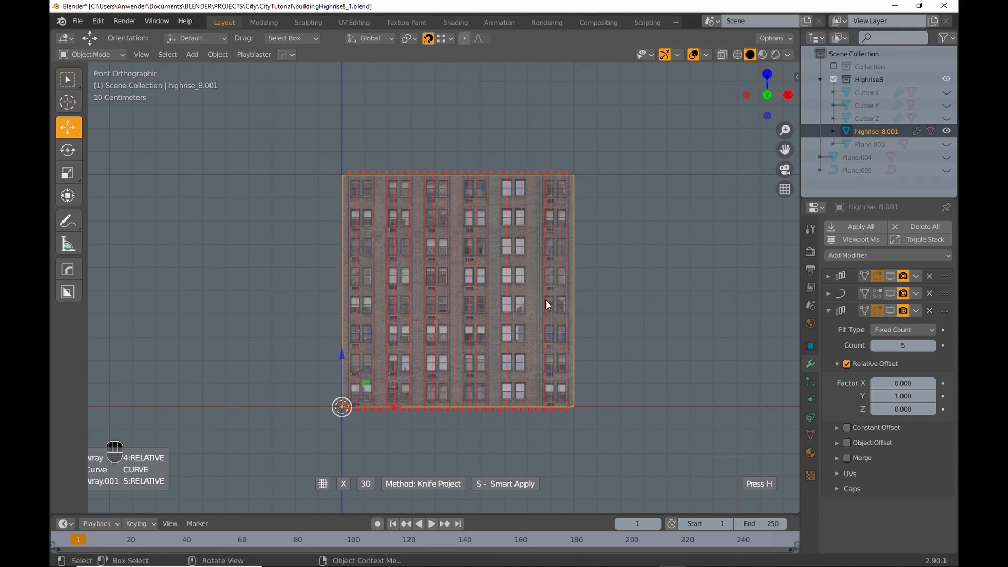
click(546, 301)
- Examine the diced mesh in vertex editing with the Material viewport colour, and restore the Texture colour in Object Mode
key(Tab)
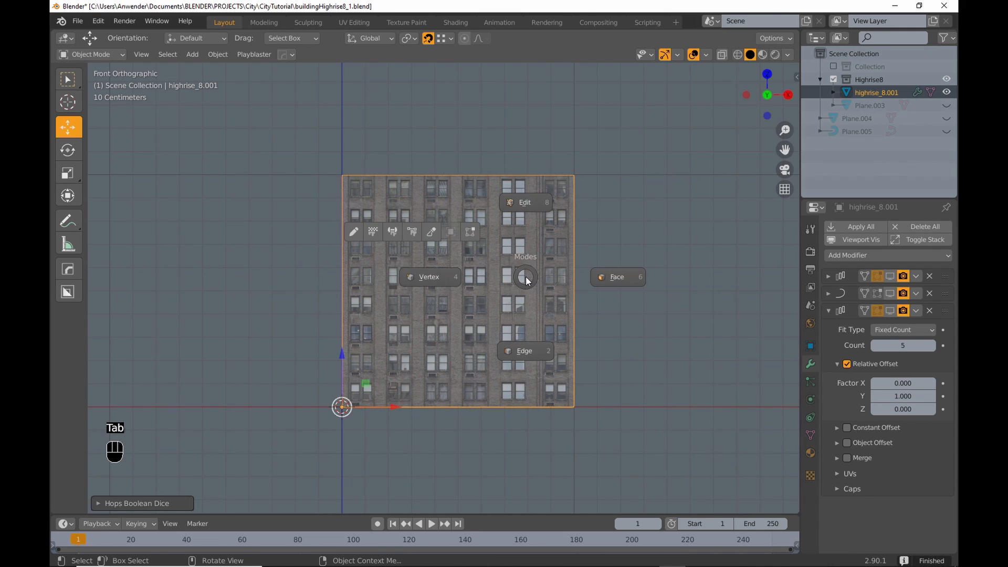
click(460, 277)
scroll(311, 261, up, 5)
shift+middle_drag(633, 265, 357, 239)
click(787, 55)
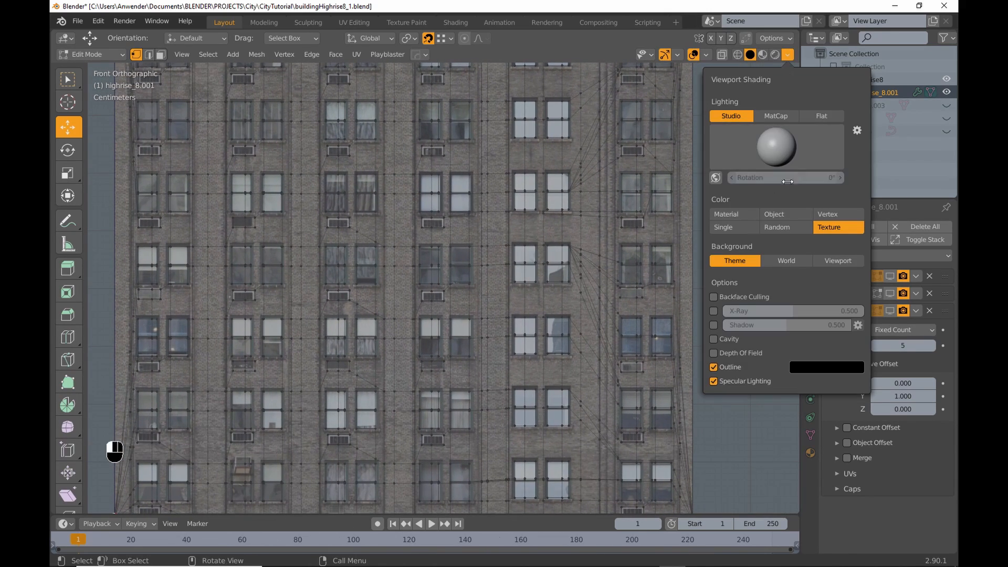
click(727, 209)
shift+middle_drag(518, 249, 655, 250)
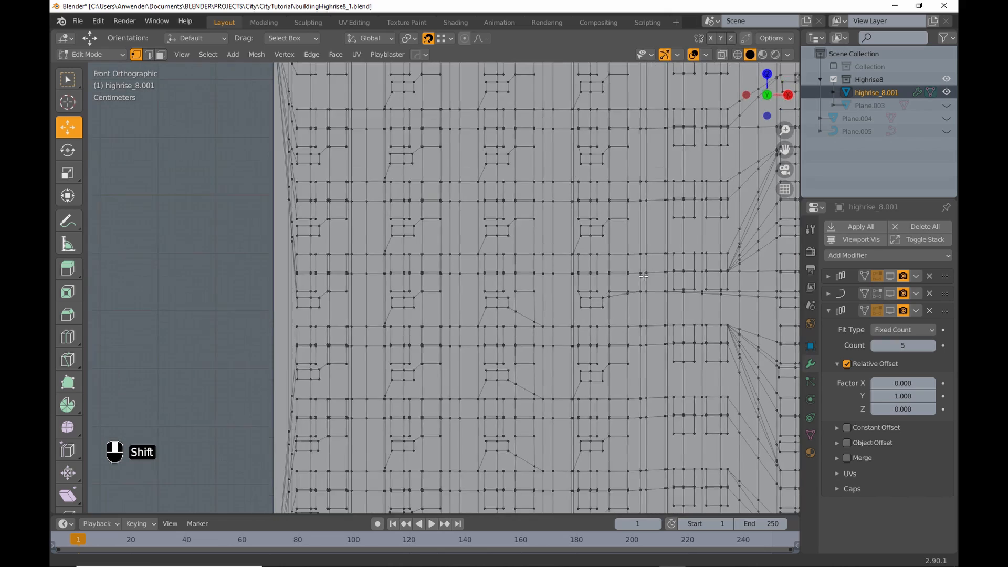
scroll(651, 260, down, 5)
key(Tab)
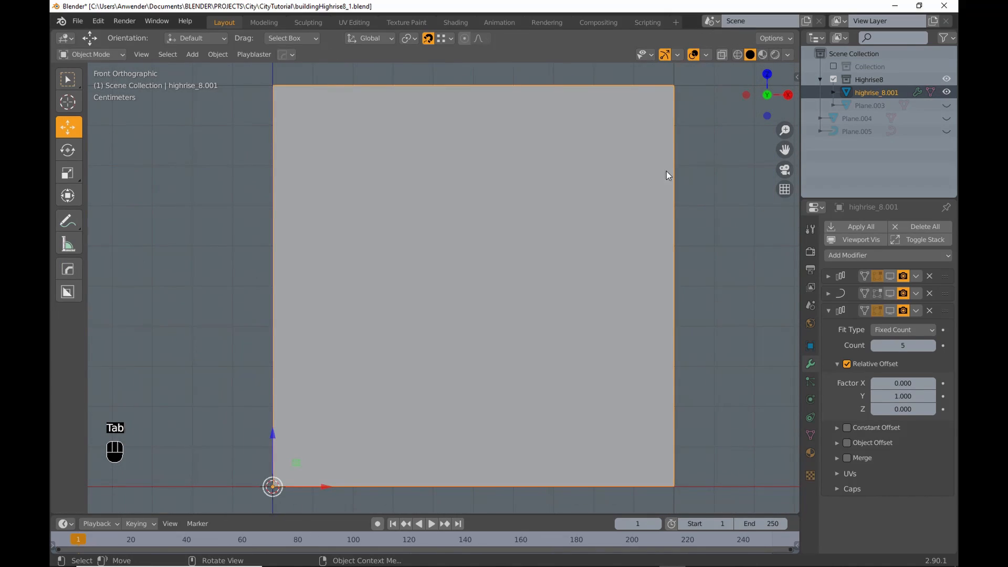
click(788, 55)
click(835, 227)
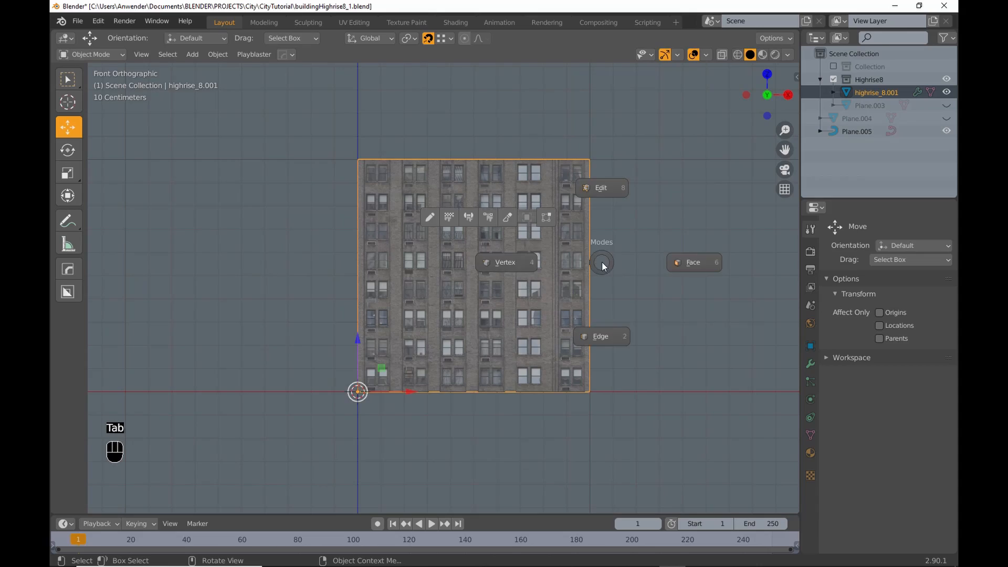
- Cut straight vertical lines through the facade's window columns and wall strips with the angle-constrained, cut-through Knife tool
click(67, 362)
scroll(400, 135, up, 2)
click(347, 135)
key(c)
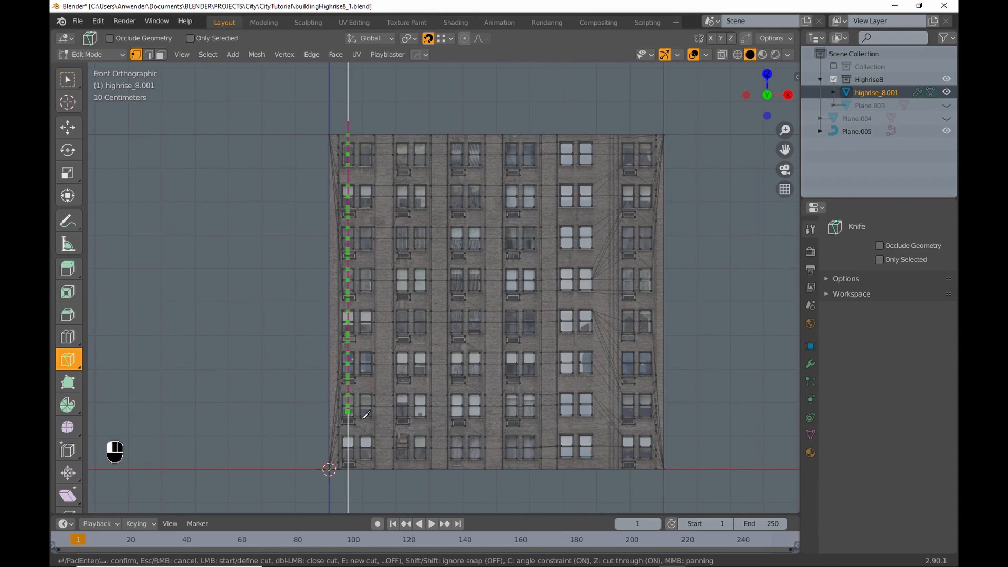
click(366, 478)
double_click(366, 126)
click(382, 128)
double_click(382, 479)
click(403, 478)
double_click(402, 127)
click(418, 128)
double_click(418, 478)
double_click(439, 126)
click(456, 127)
double_click(456, 479)
click(475, 478)
double_click(475, 127)
click(494, 126)
double_click(494, 478)
click(512, 479)
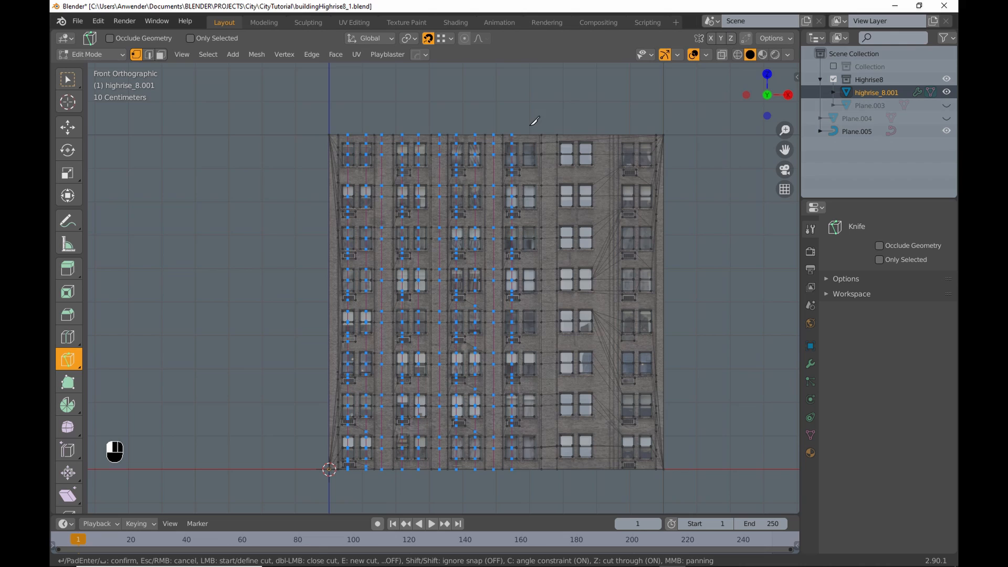
click(550, 482)
double_click(550, 123)
click(566, 124)
double_click(567, 482)
click(586, 482)
double_click(586, 123)
click(603, 123)
double_click(602, 482)
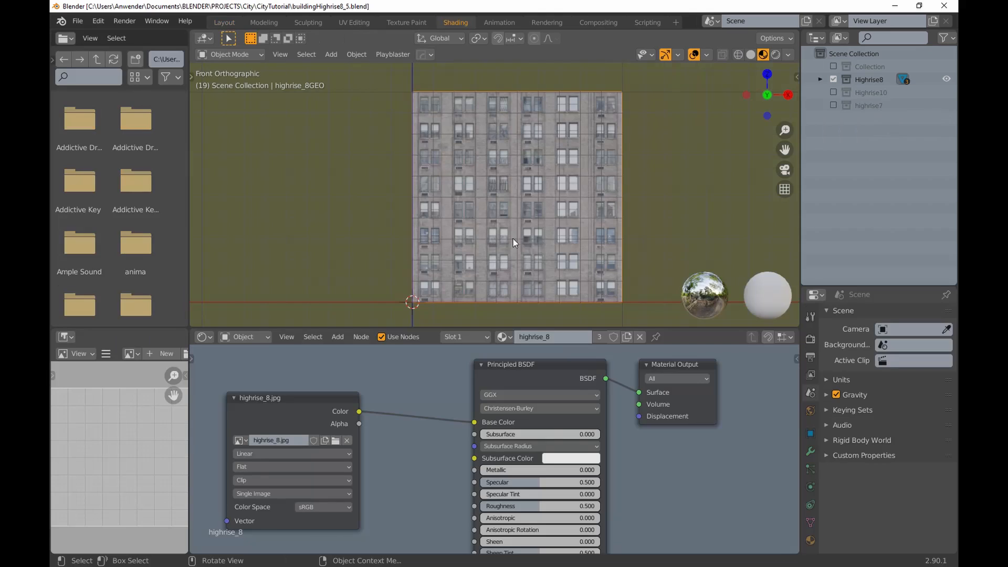
- Select all window faces of highrise_8GEO through its face map named FaceMap
middle_drag(513, 239, 534, 244)
scroll(531, 244, down, 2)
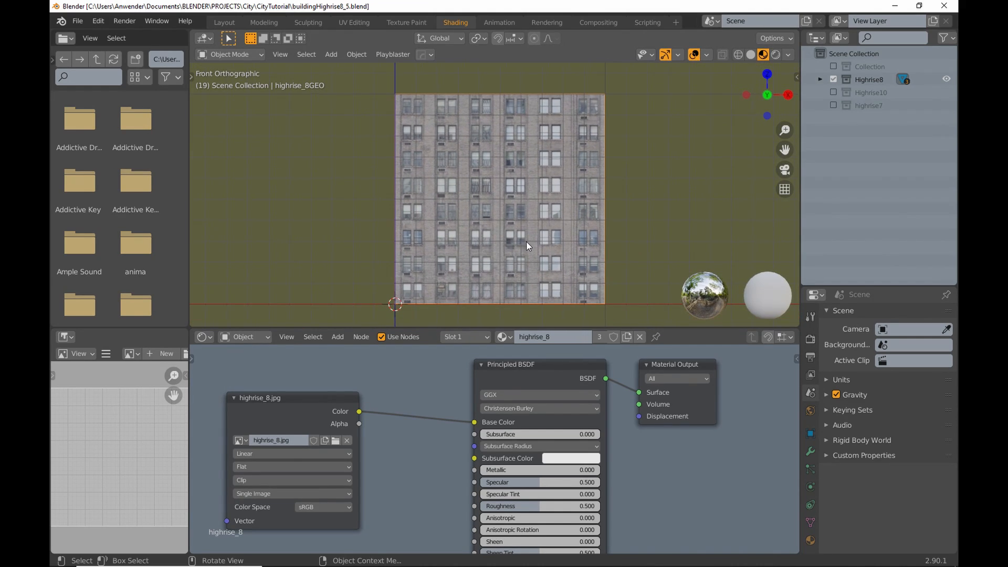
key(Tab)
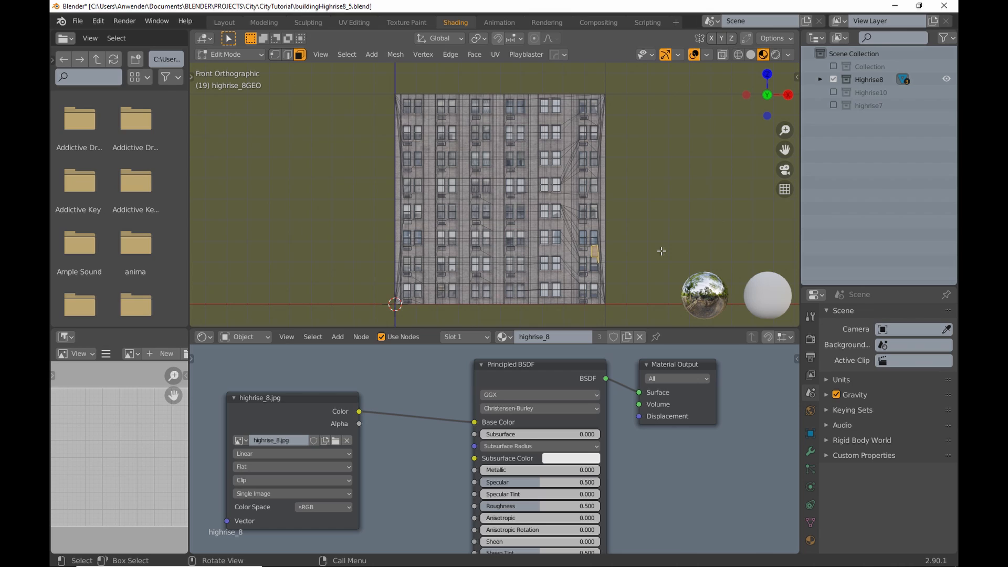
click(811, 522)
scroll(847, 503, down, 5)
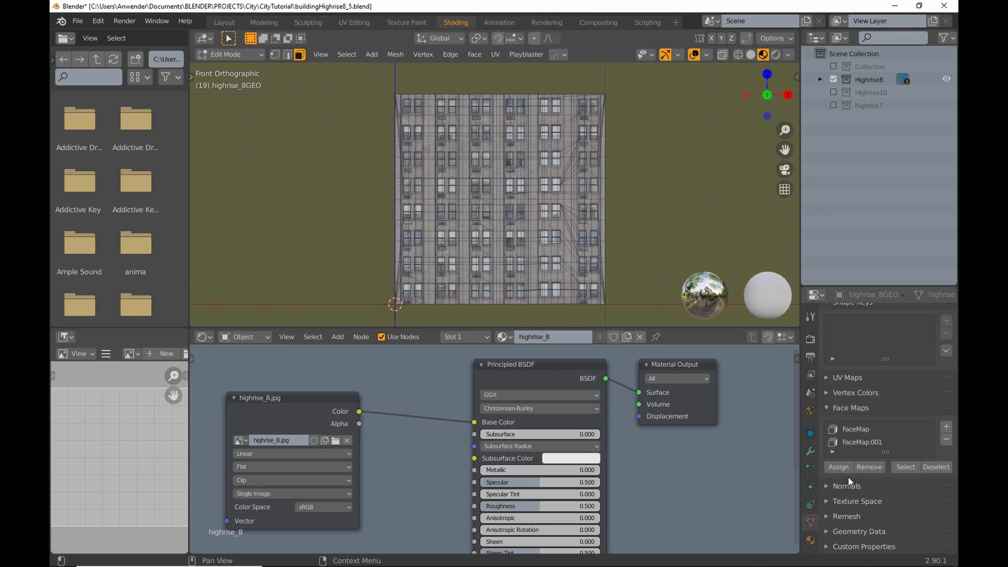
click(856, 430)
click(906, 493)
- Add a second material slot and assign it to the selected window faces
click(466, 336)
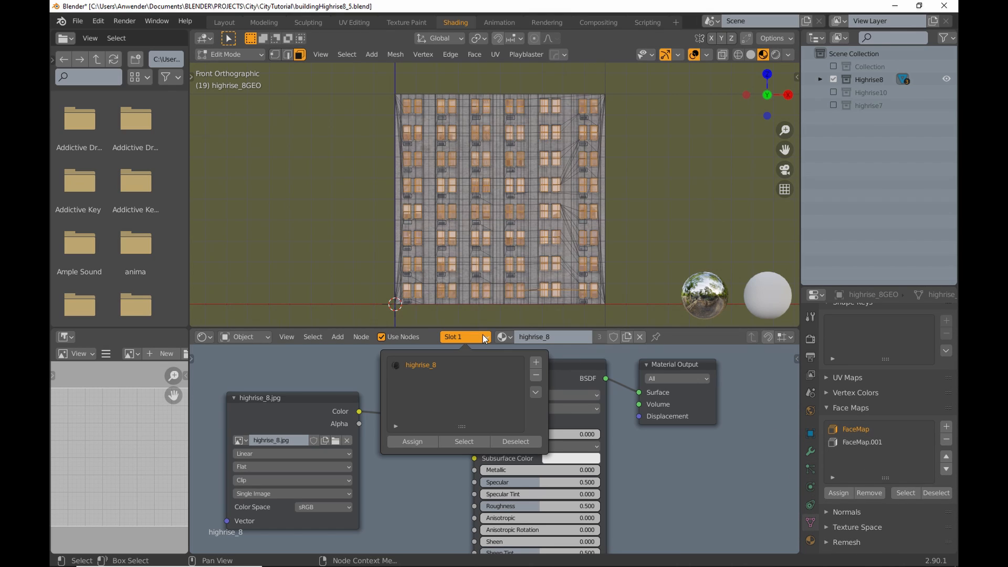
click(536, 362)
click(428, 443)
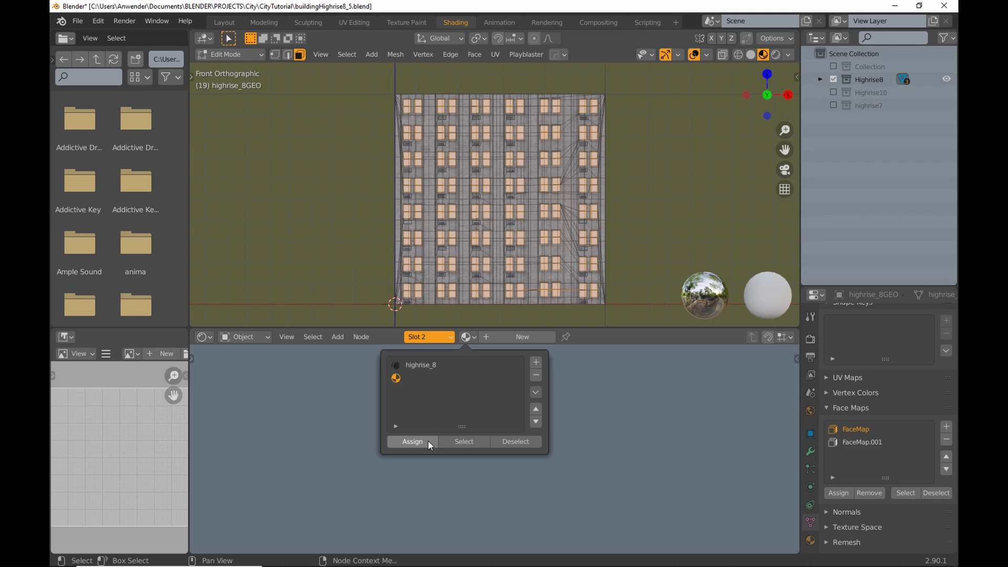
- Return to Object Mode, link the highrise_8 material to slot 2 and make it a single-user copy
key(Tab)
click(512, 196)
click(466, 337)
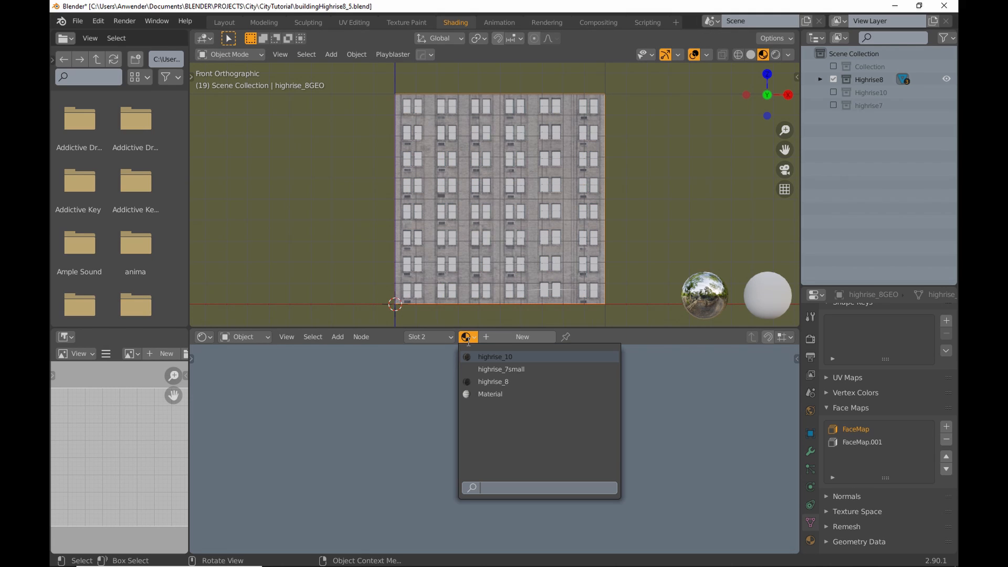
click(493, 381)
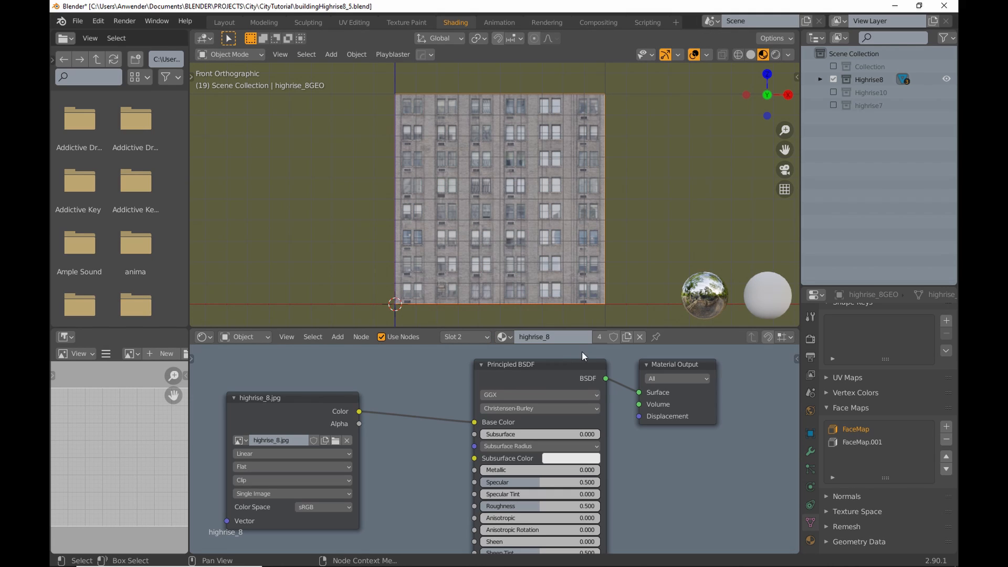
click(600, 336)
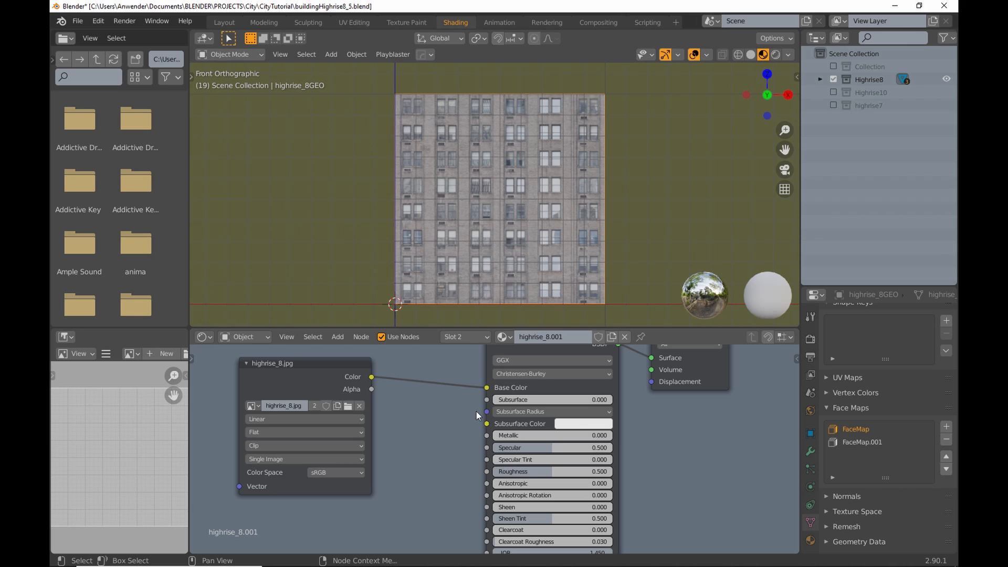
- Make the window material glossier with a Roughness of 0 and a Specular of about 0.863
drag(551, 472, 492, 472)
drag(552, 448, 595, 448)
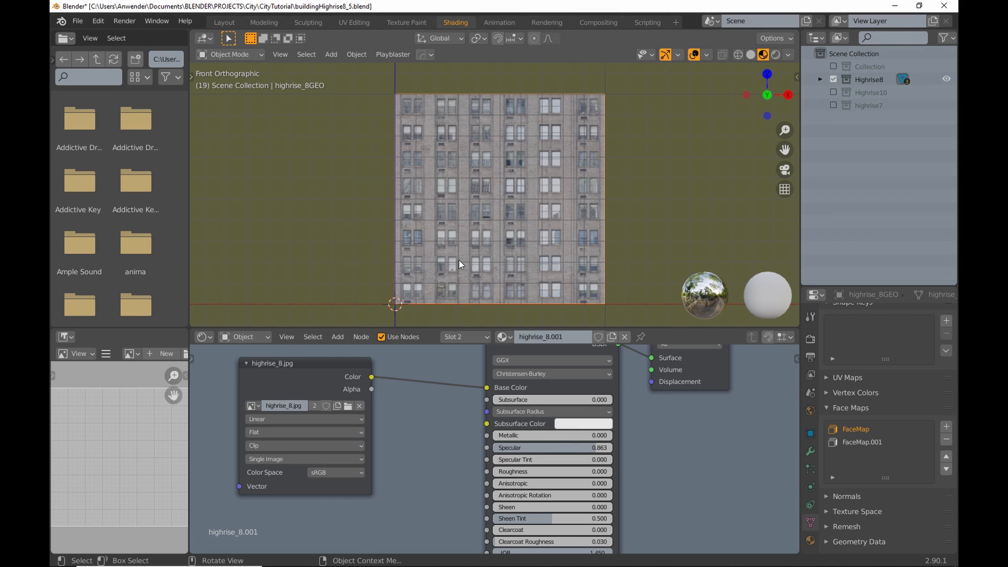
middle_drag(475, 265, 514, 256)
drag(565, 449, 484, 449)
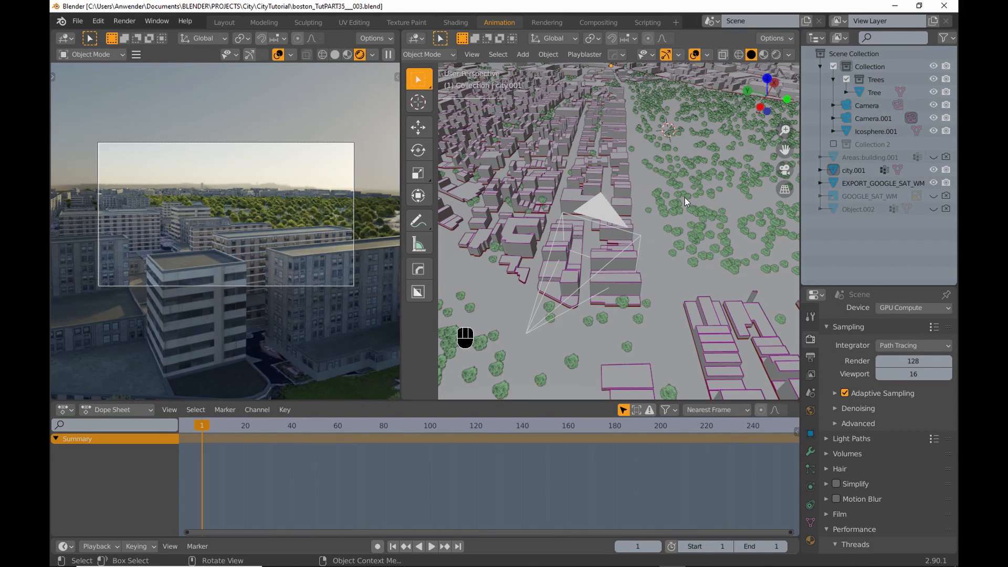
- Hide EXPORT_GOOGLE_SAT_WM in the Boston city scene and display the camera view in solid shading
click(934, 182)
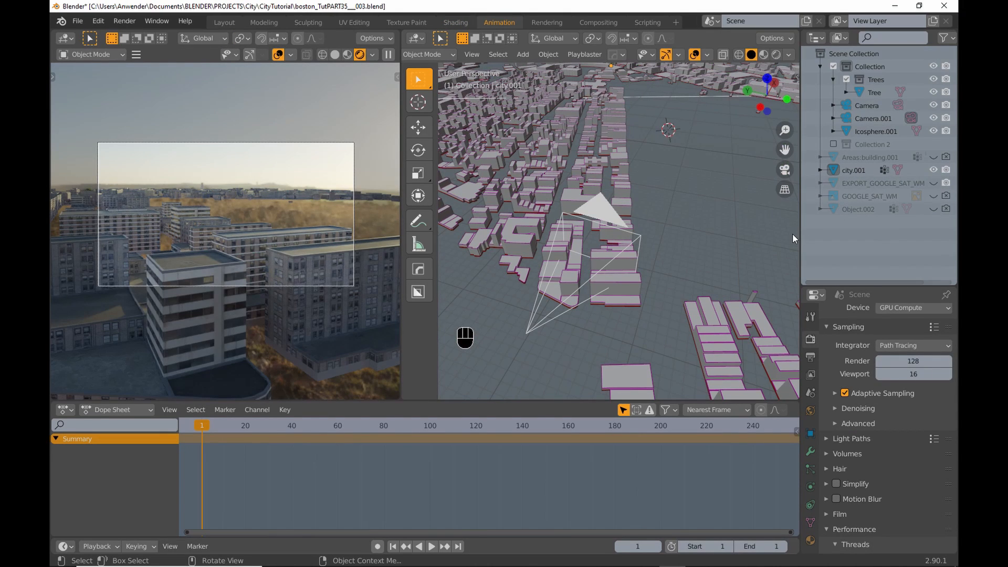
click(335, 54)
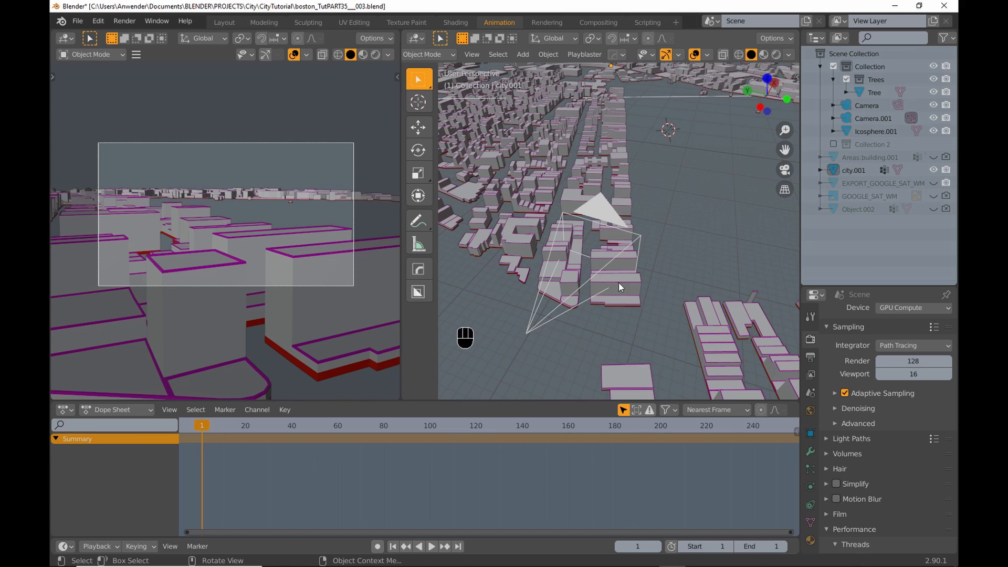
- Separate the four tall buildings nearest the camera from city.001 into their own object and return to Object Mode
click(619, 283)
key(Tab)
click(668, 279)
click(630, 278)
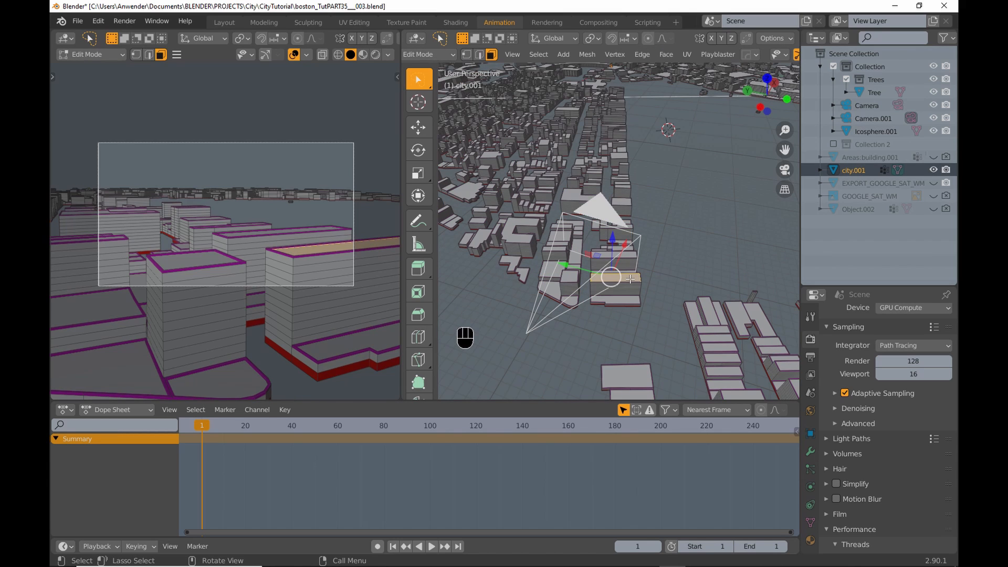
key(KP_Decimal)
middle_drag(630, 278, 583, 285)
key(l)
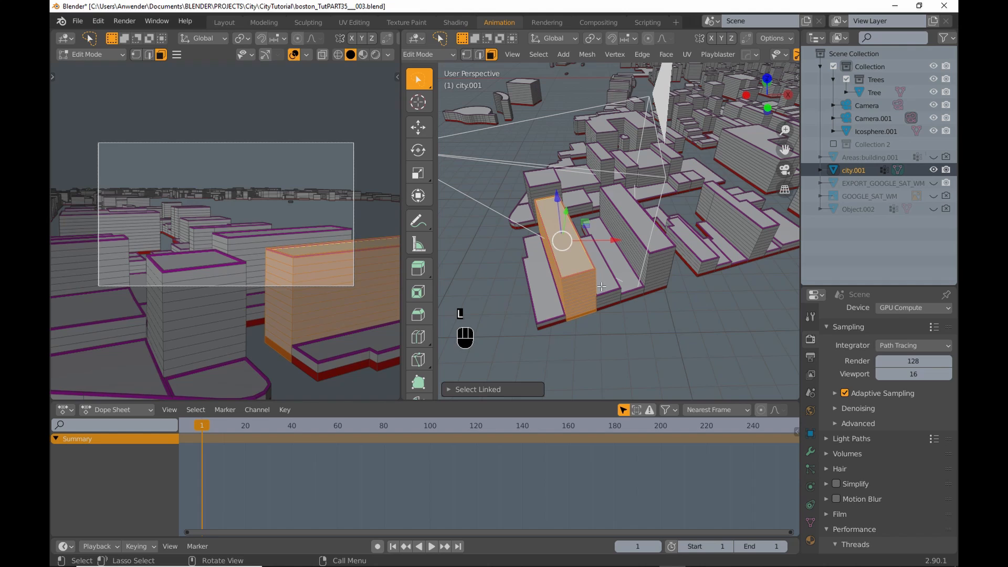
key(l)
middle_drag(560, 169, 552, 187)
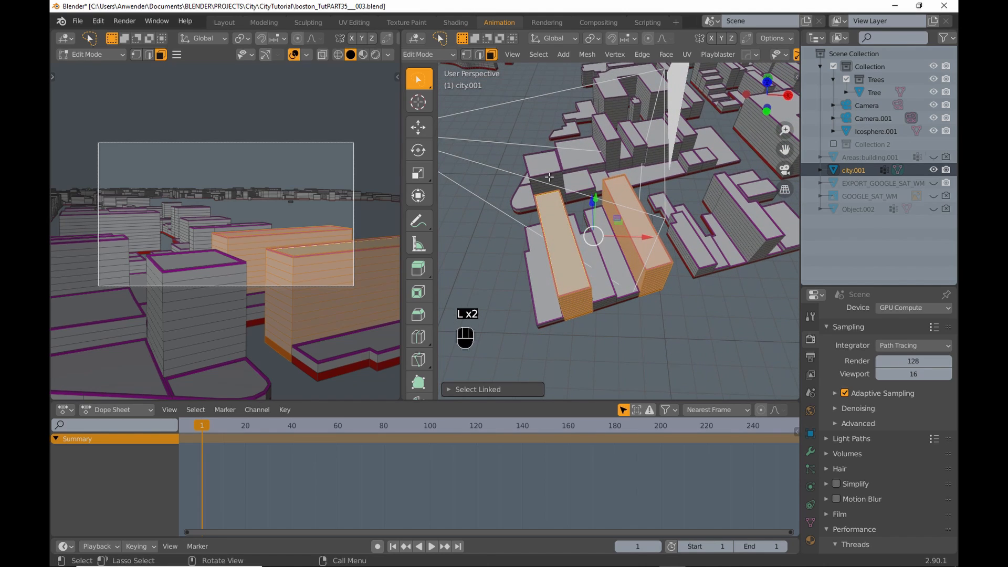
key(l)
key(l)
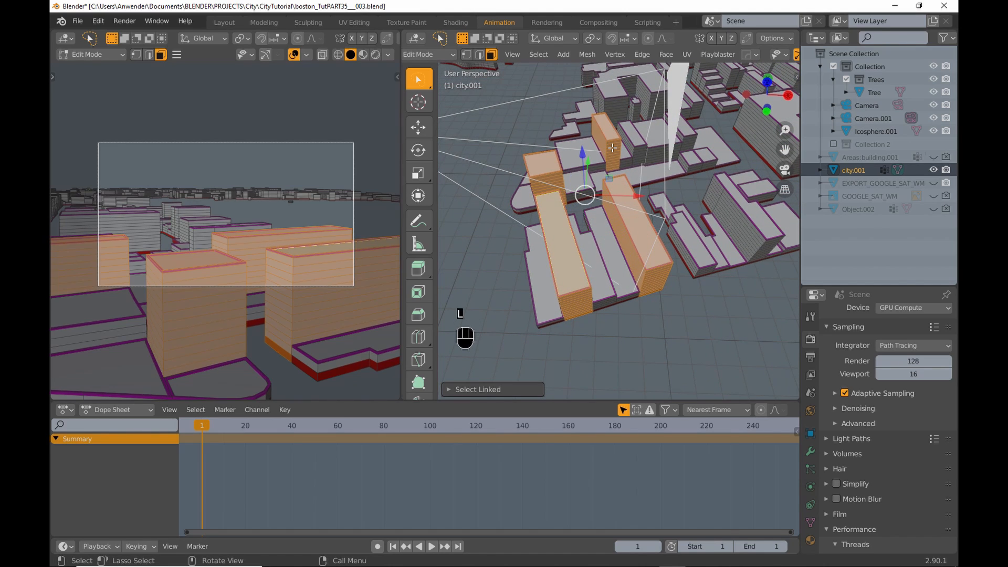
key(p)
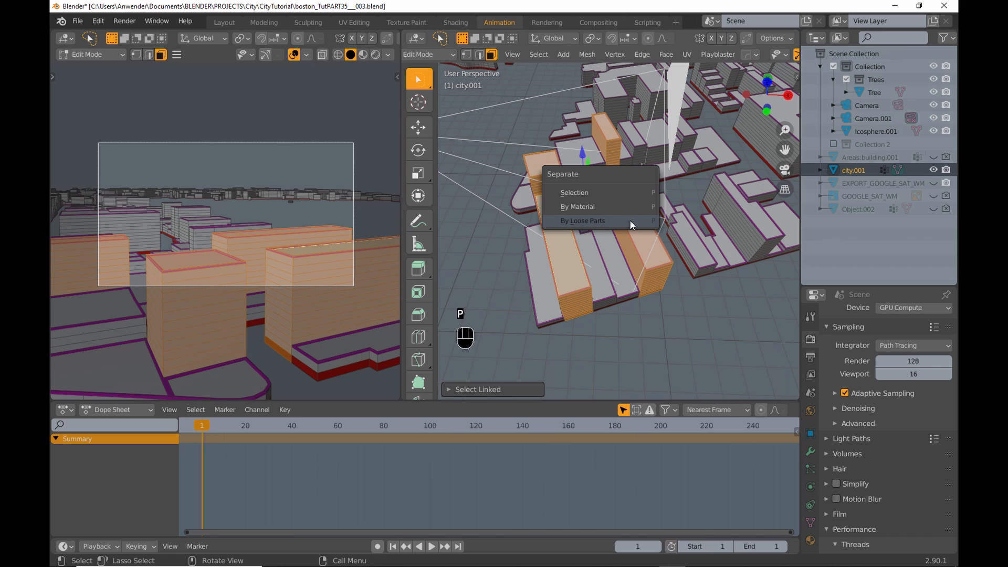
click(616, 188)
key(Tab)
click(640, 213)
- Hide everything except the object holding the four separated buildings
click(648, 266)
middle_drag(627, 272, 648, 235)
key(shift+h)
- Split the four isolated buildings into individual objects by loose parts
key(Tab)
click(723, 236)
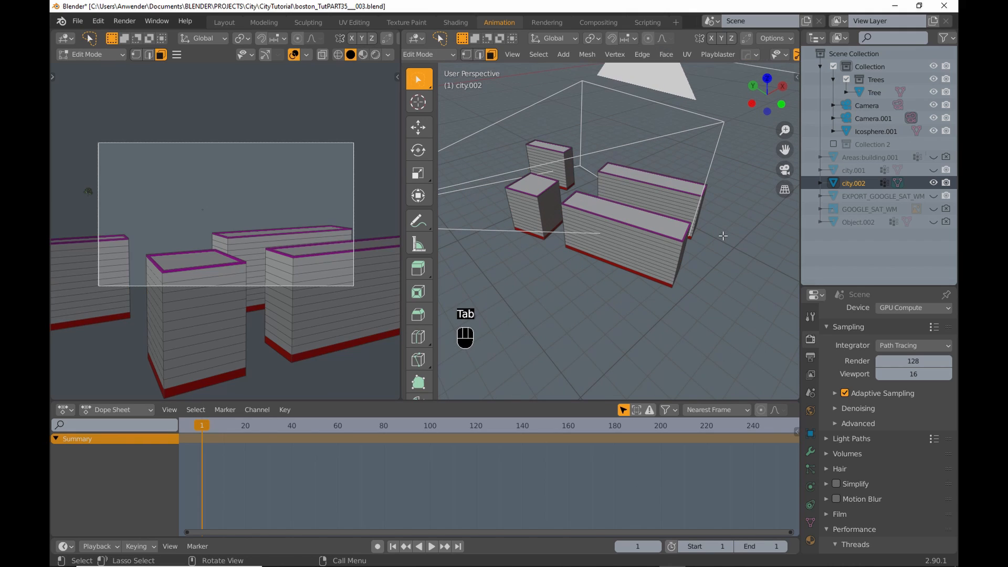
key(a)
key(p)
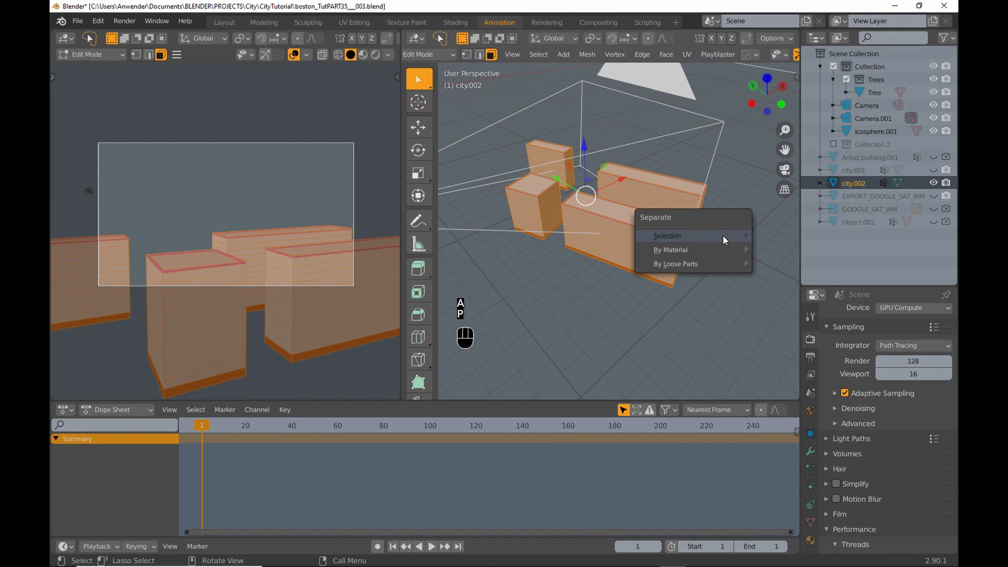
click(696, 263)
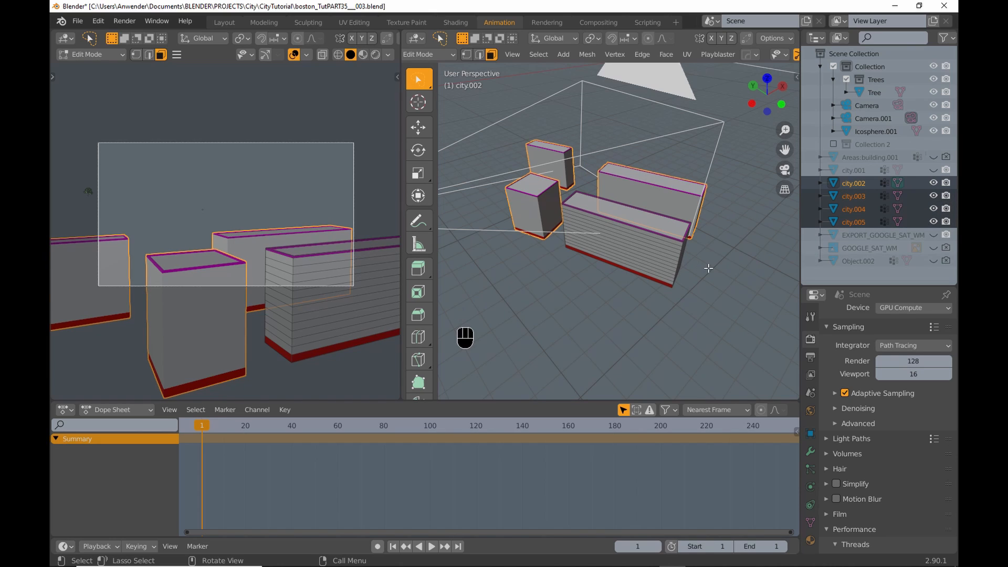
key(Tab)
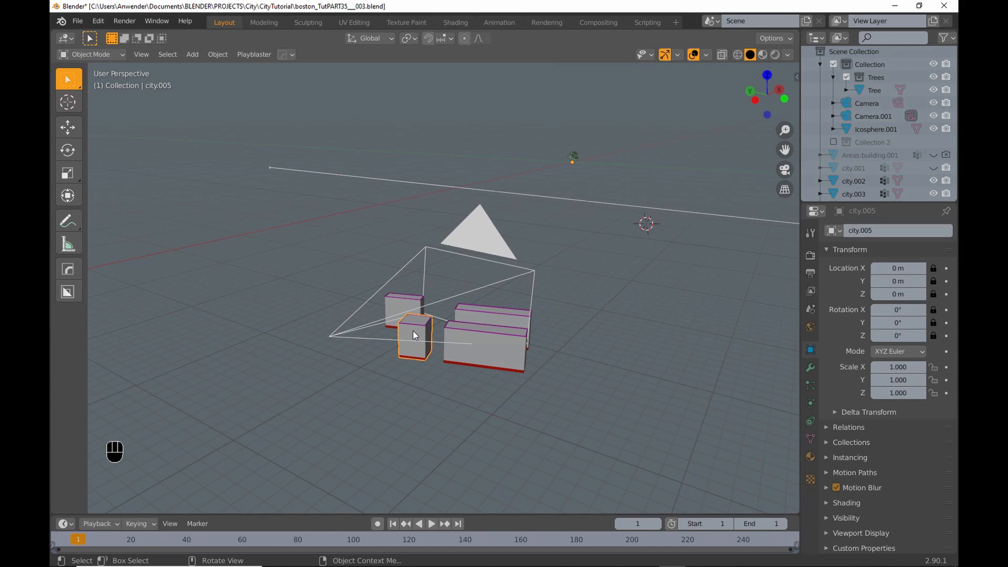
- Isolate building city.005 and delete all its wall faces between the red base and the purple roof edge
key(KP_Divide)
key(KP_1)
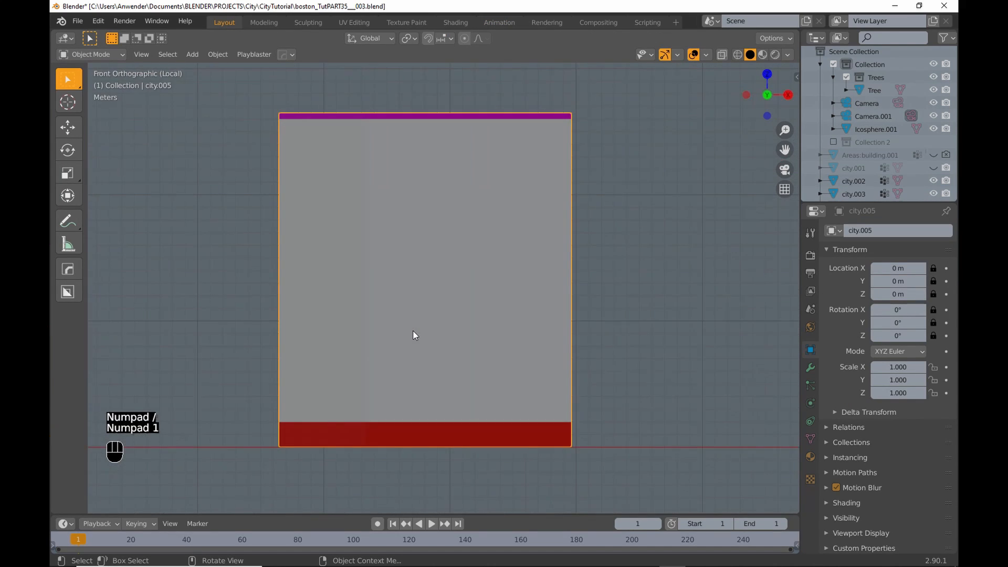
key(Tab)
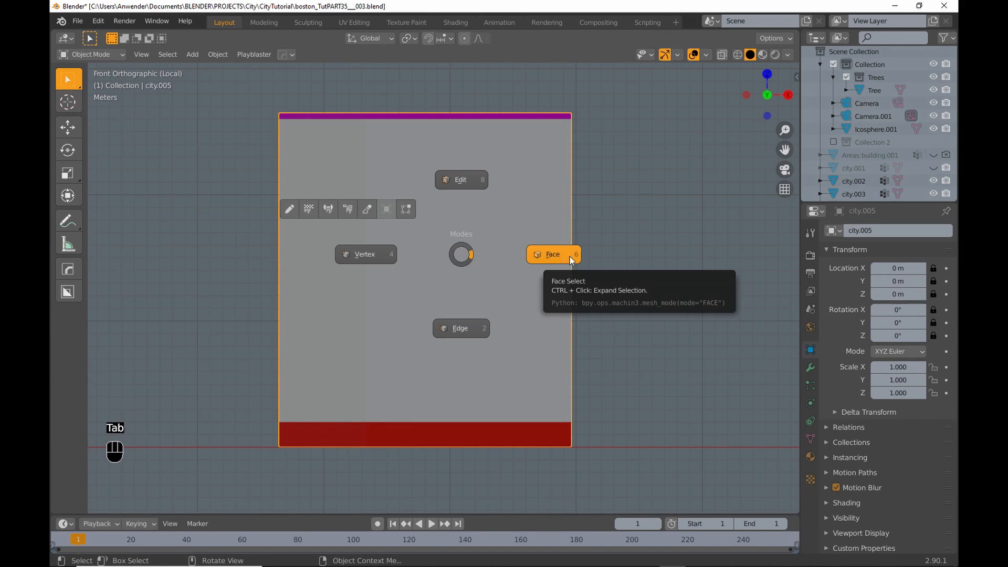
click(571, 258)
click(724, 58)
drag(265, 119, 629, 415)
middle_drag(630, 415, 530, 346)
scroll(530, 346, down, 3)
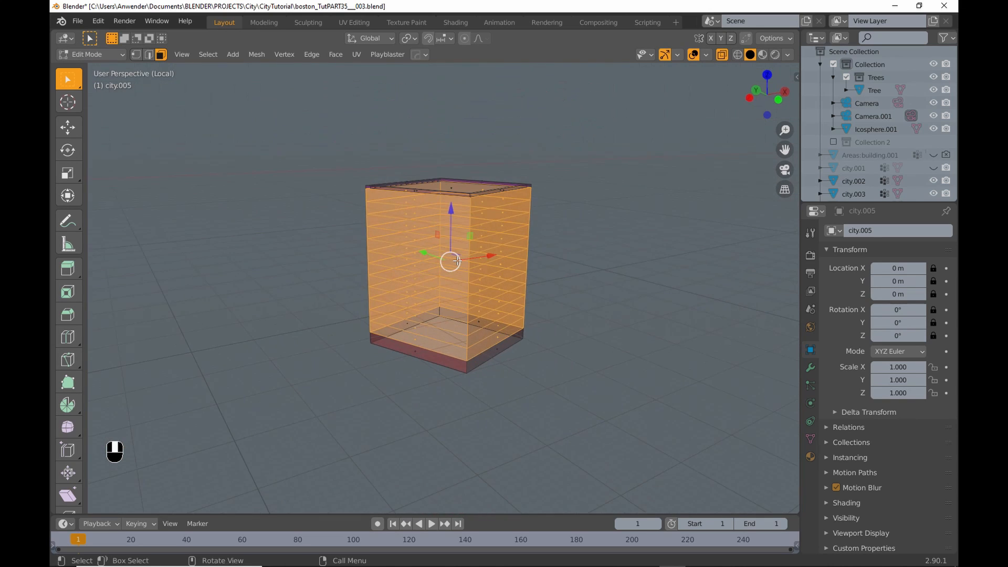
key(x)
click(538, 218)
- Duplicate the upper edge loop of city.005's red base in place and separate it into its own object
key(Tab)
click(508, 336)
alt+click(485, 348)
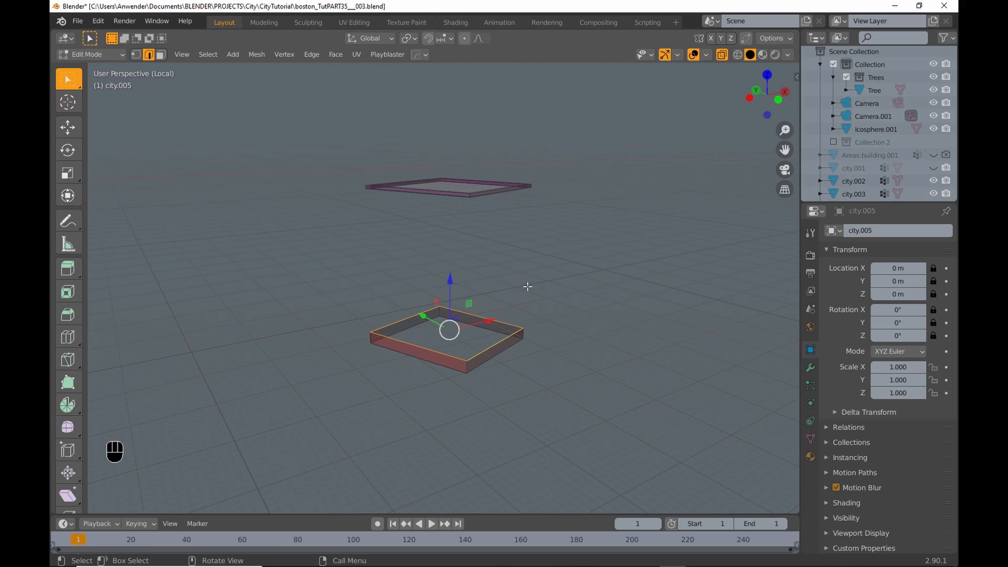
key(shift+d)
key(Escape)
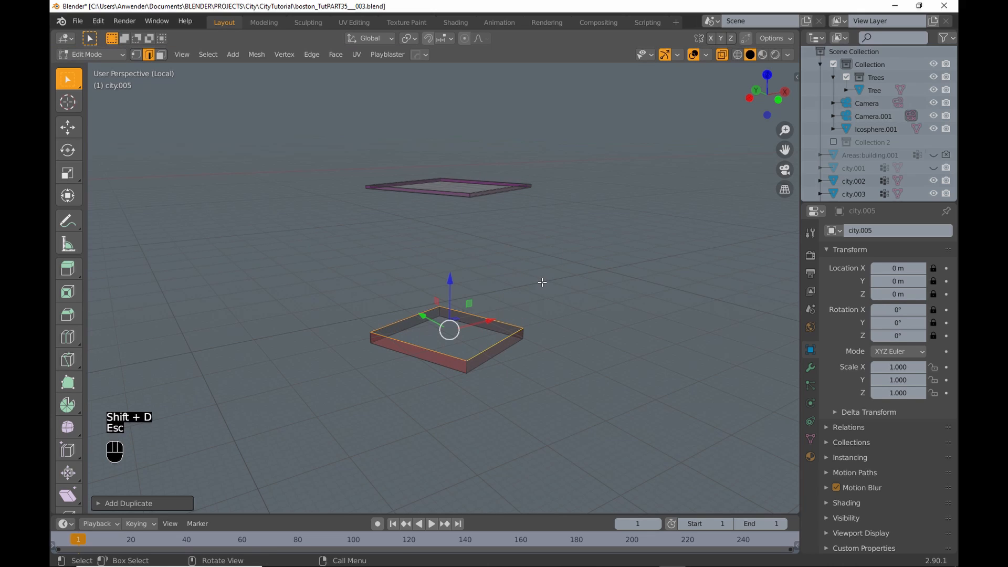
key(p)
click(542, 282)
key(Tab)
- Convert the separated base outline city.006 to a curve and set its preview resolution to 64
click(535, 209)
click(503, 320)
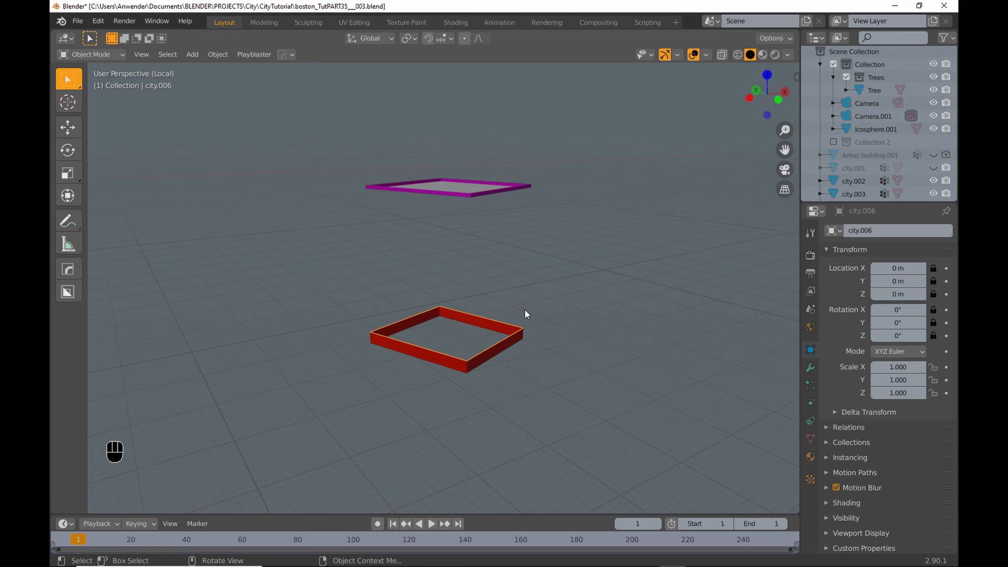
click(217, 54)
mouse_move(266, 393)
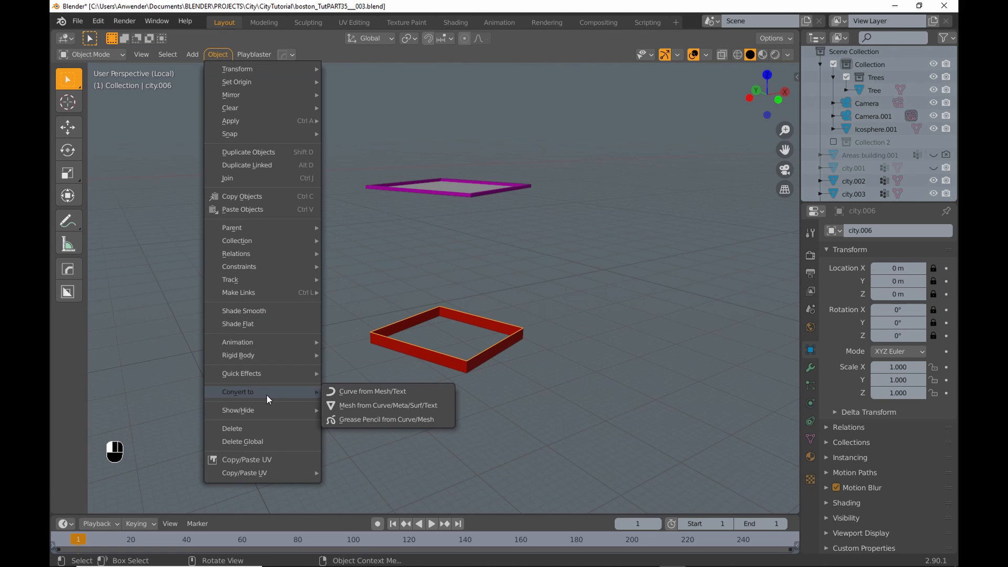
click(341, 393)
drag(852, 202, 845, 266)
click(810, 485)
drag(900, 348, 888, 351)
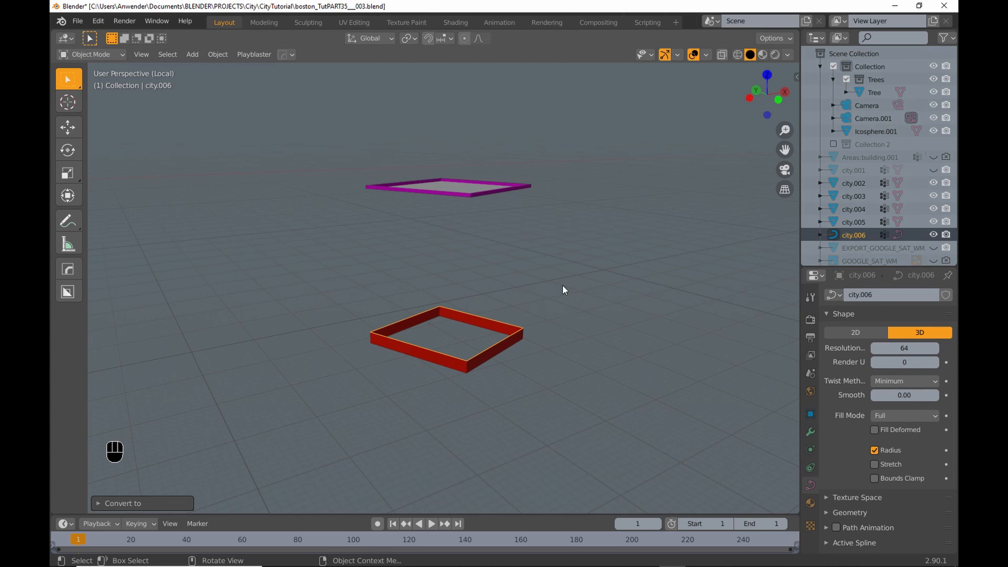
- Save the scene incrementally as boston_TutPART35__004.blend and check the reference image vgl.png in IrfanView
key(alt+a)
key(ctrl+alt+s)
click(709, 560)
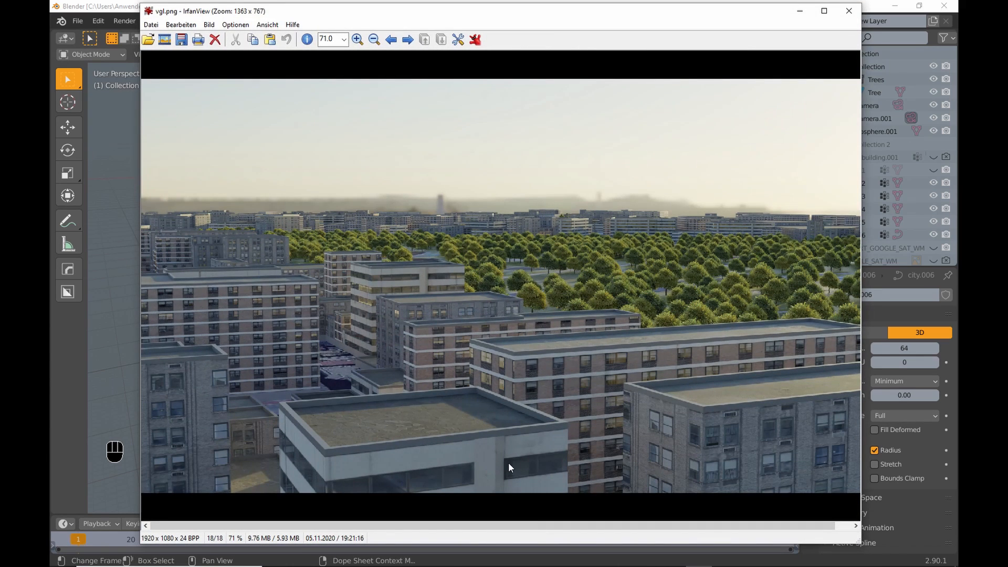
click(805, 17)
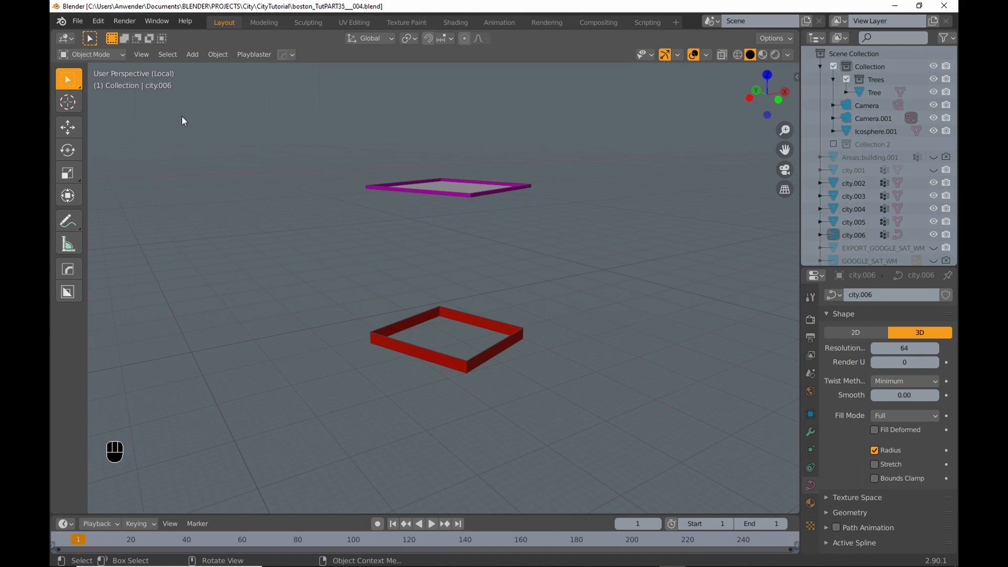
- Append the object highrise_10GEO from buildingHighrise8_3.blend into the city scene
click(77, 21)
click(128, 161)
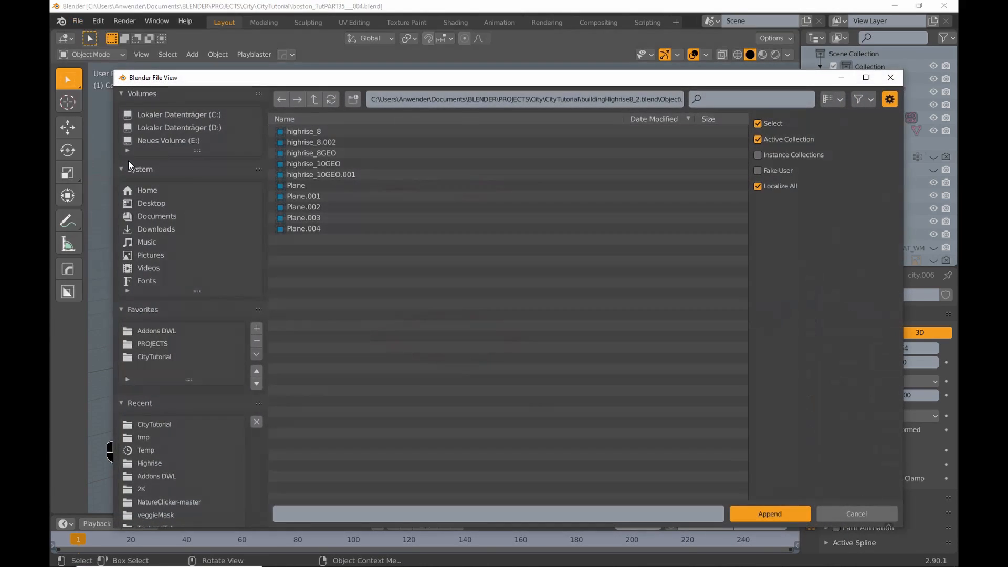
click(314, 99)
click(313, 99)
double_click(338, 164)
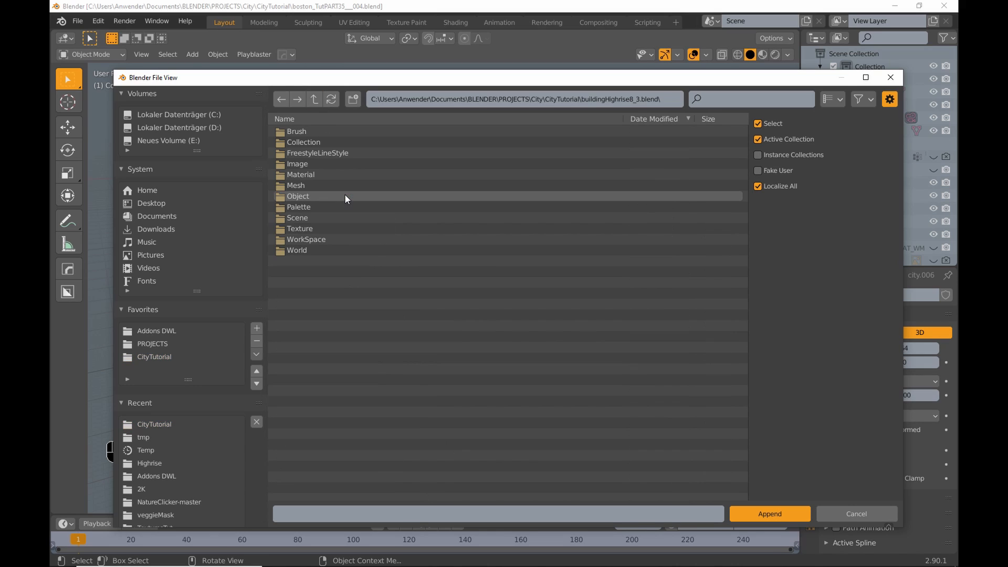
double_click(327, 196)
click(329, 165)
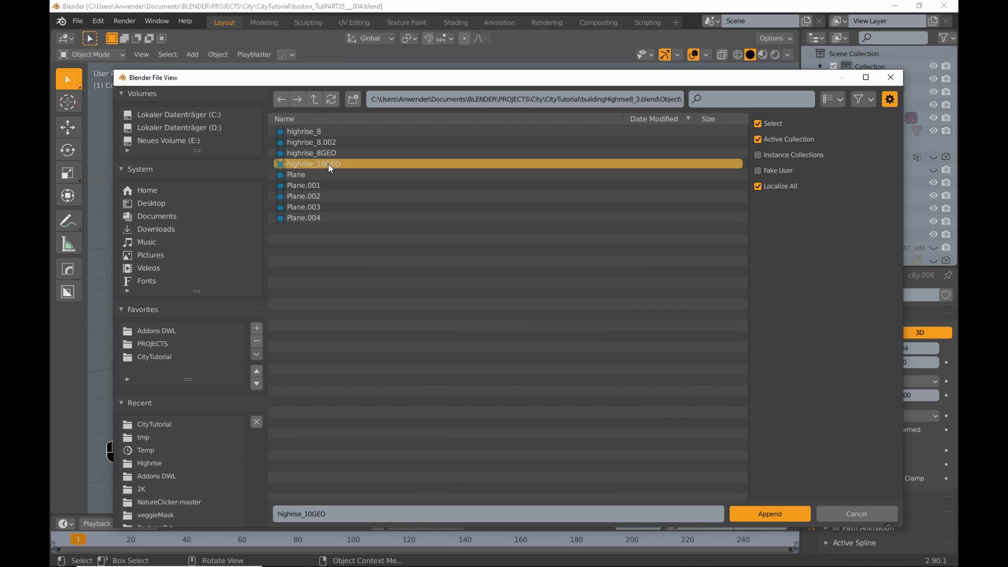
click(779, 514)
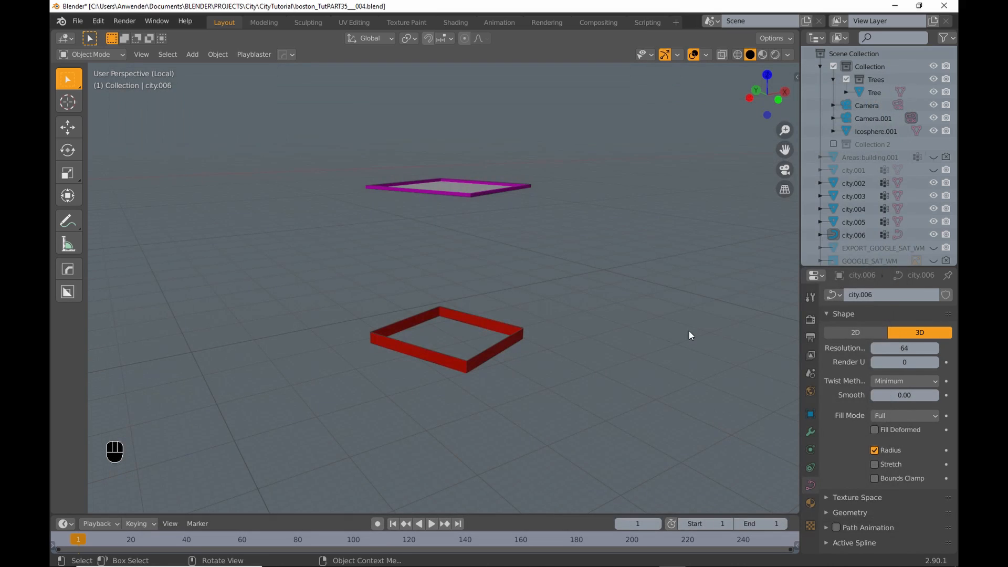
- Assign the outline city.006 as the curve object of highrise_10GEO's Curve modifier
click(811, 431)
click(877, 131)
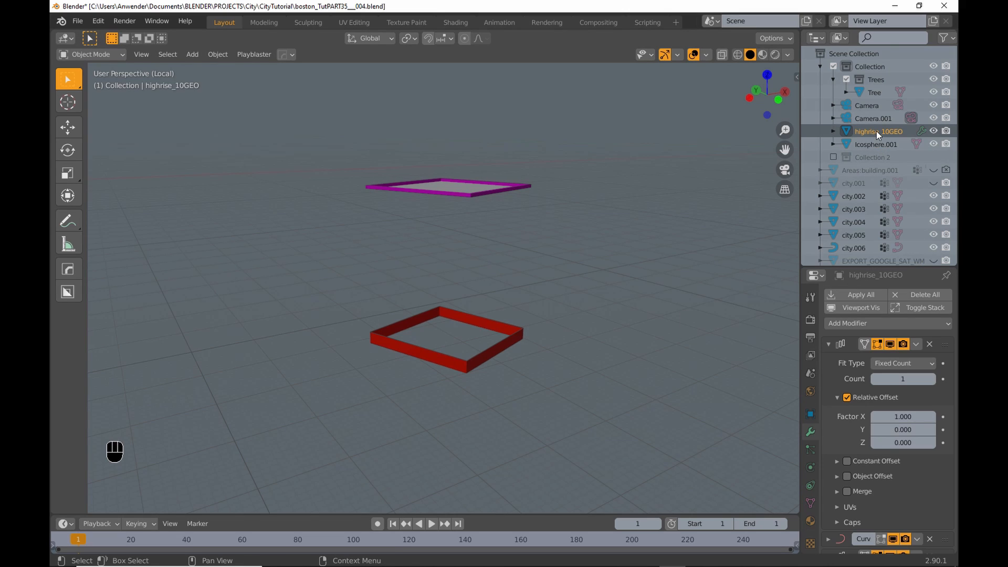
ctrl+click(828, 343)
click(829, 362)
click(931, 381)
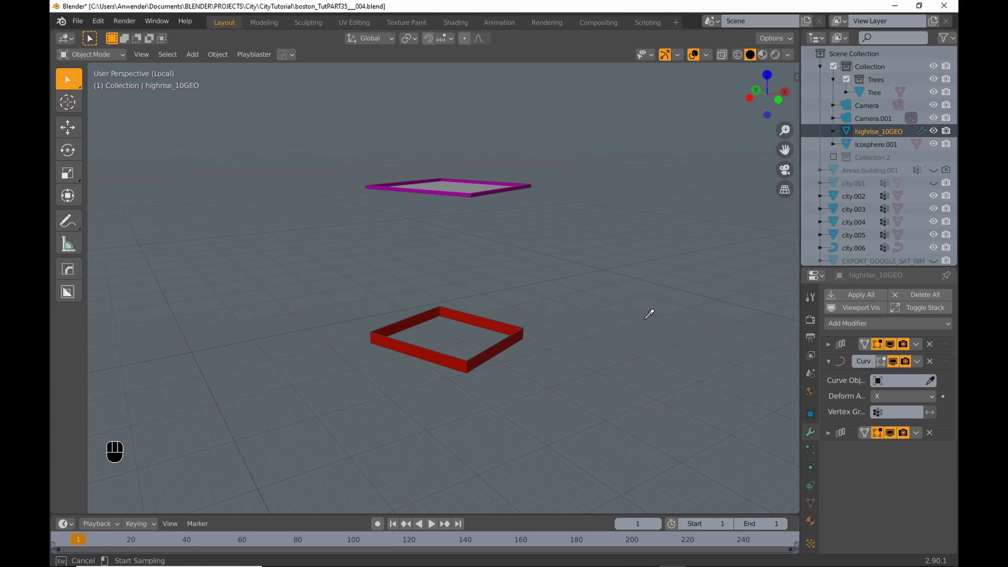
click(515, 317)
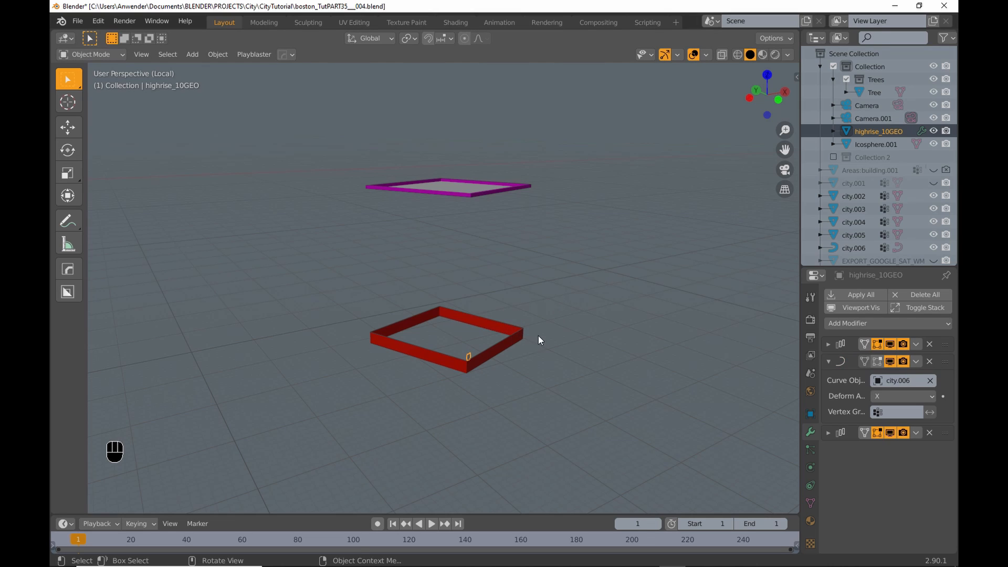
- Scale highrise_10GEO uniformly to 23.9 on all axes and show the viewport in Material Preview
click(811, 414)
drag(892, 429, 892, 457)
text(10)
key(Return)
text(20)
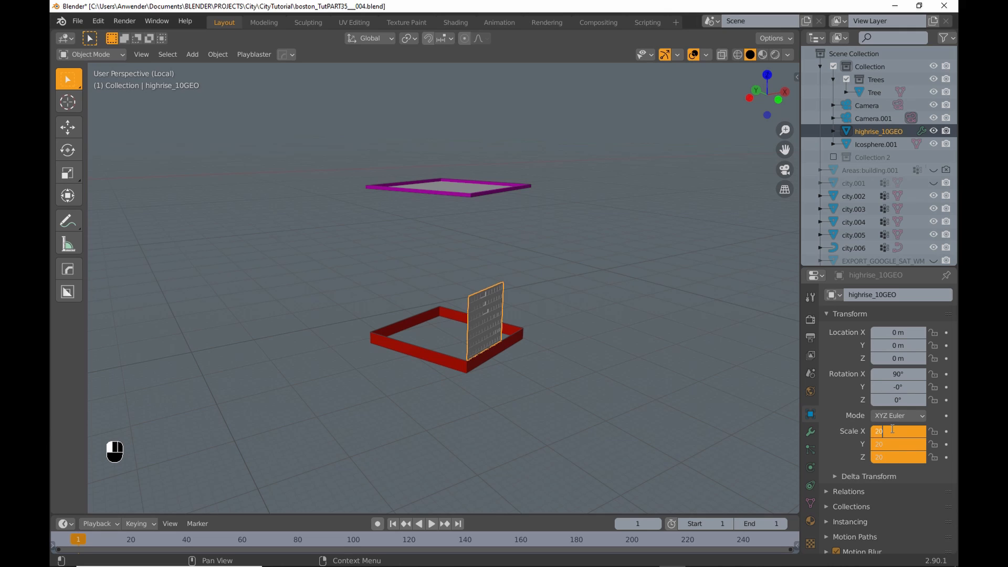
key(Return)
middle_drag(778, 321, 550, 292)
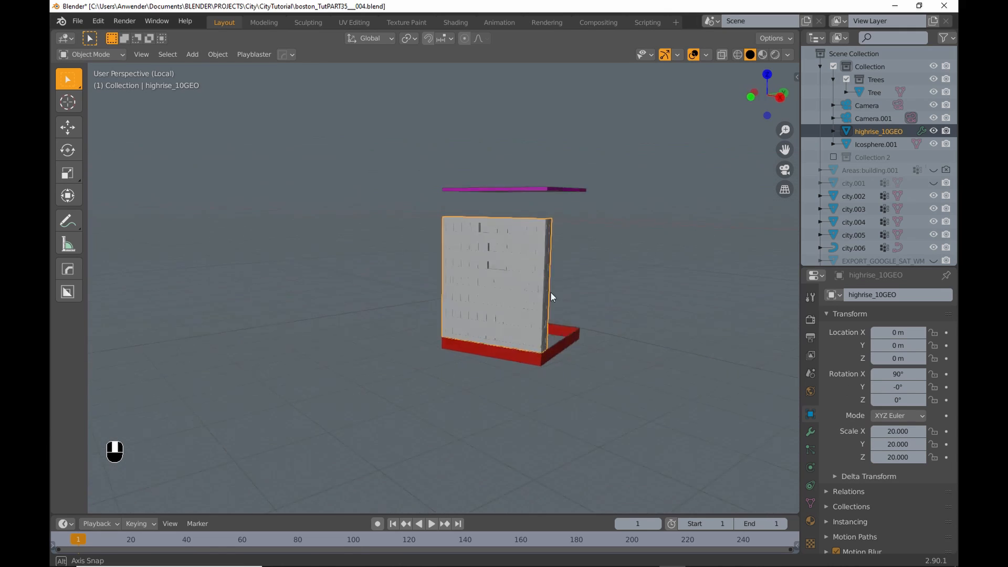
click(762, 54)
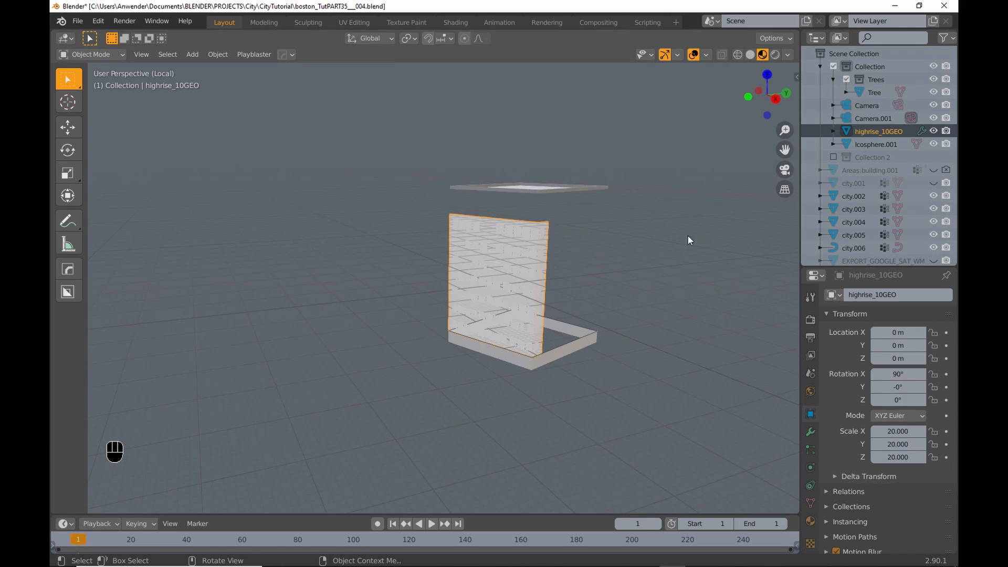
drag(898, 431, 934, 457)
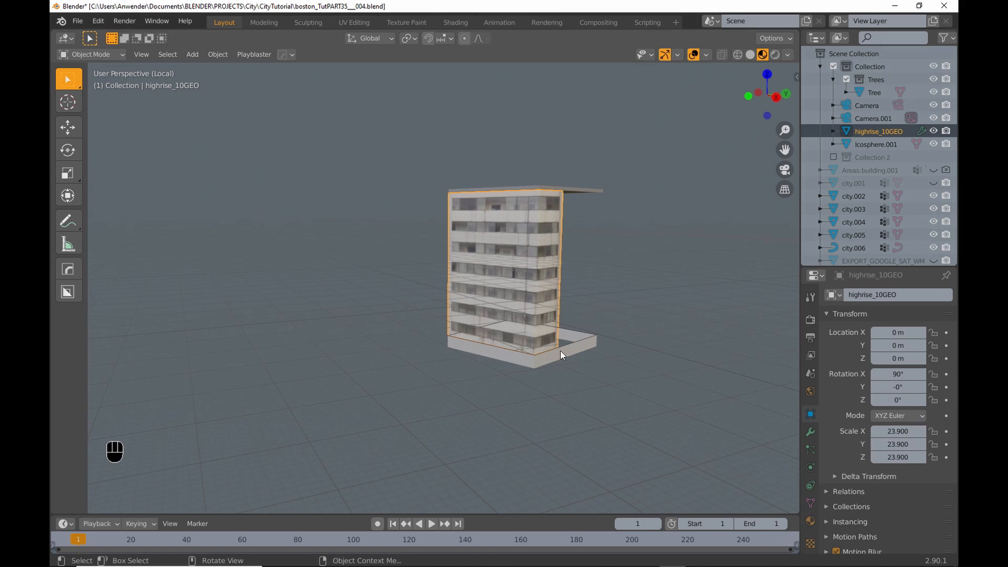
- Set the count of highrise_10GEO's first Array modifier to 3 so the facade runs around the building
shift+middle_drag(683, 296, 620, 301)
click(811, 433)
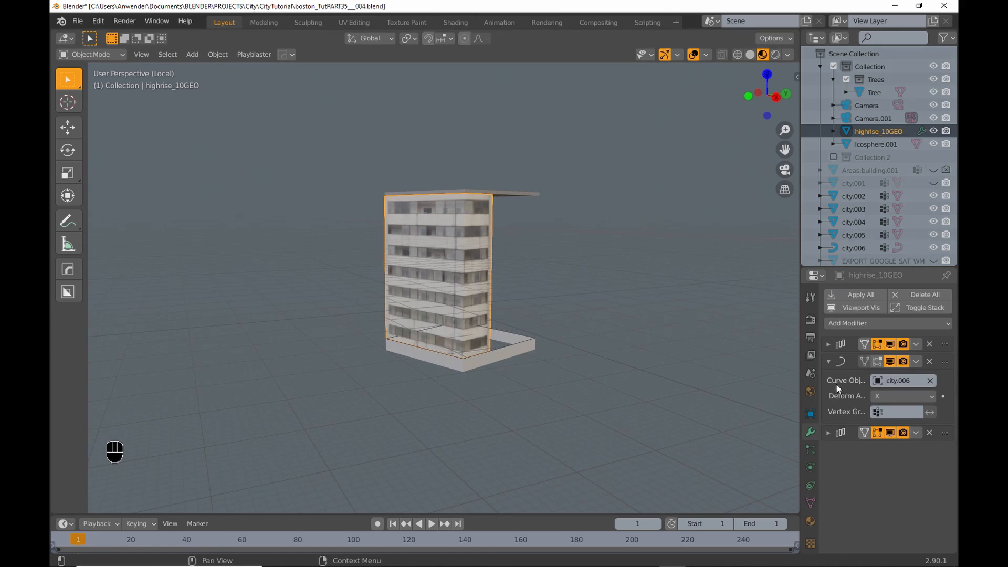
click(828, 344)
click(935, 379)
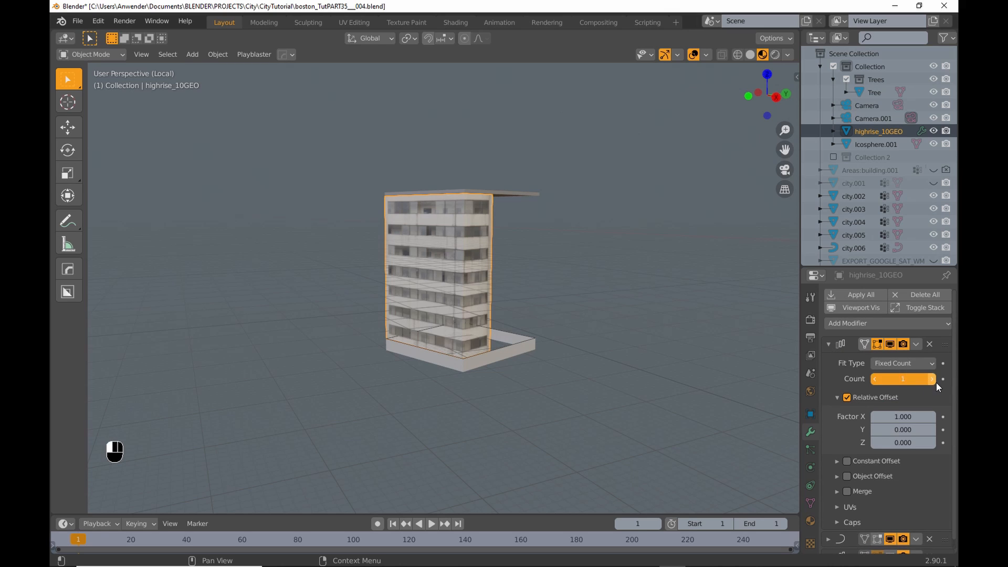
middle_drag(537, 336, 714, 356)
scroll(580, 348, up, 3)
shift+middle_drag(580, 348, 599, 361)
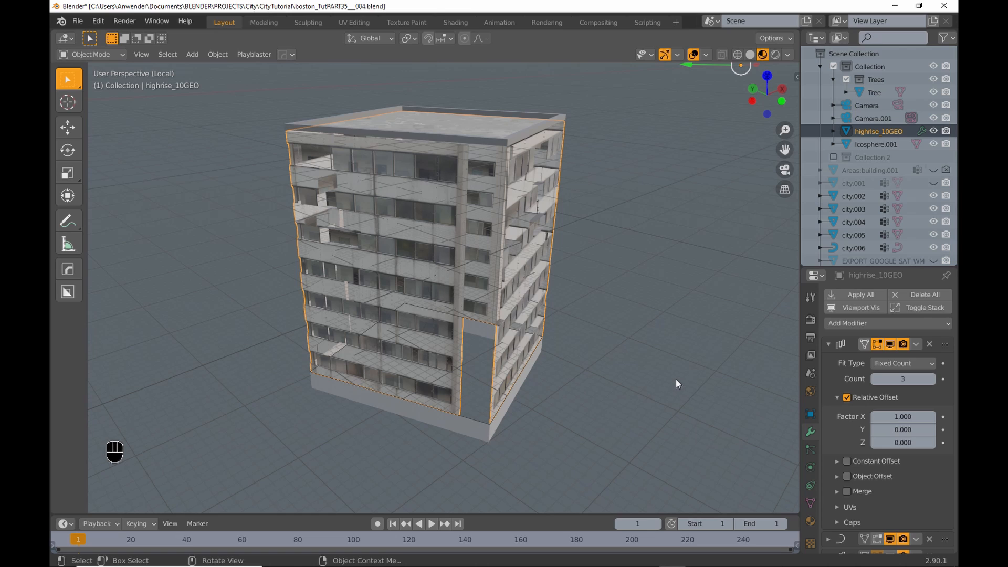
- Enlarge highrise_10GEO uniformly to a scale of 24.868 to close the gap in the facade
click(810, 414)
drag(898, 431, 898, 457)
drag(898, 431, 916, 431)
middle_drag(583, 273, 550, 247)
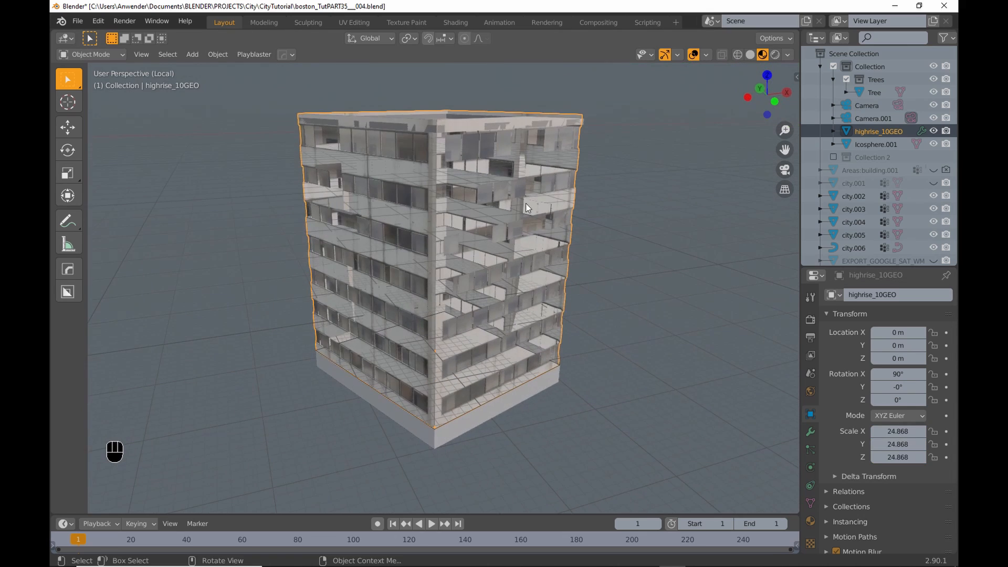
- Select all roof-edge vertices of city.005 in front view and raise them slightly to fit above the facade
click(474, 137)
key(Tab)
middle_drag(339, 128, 444, 145)
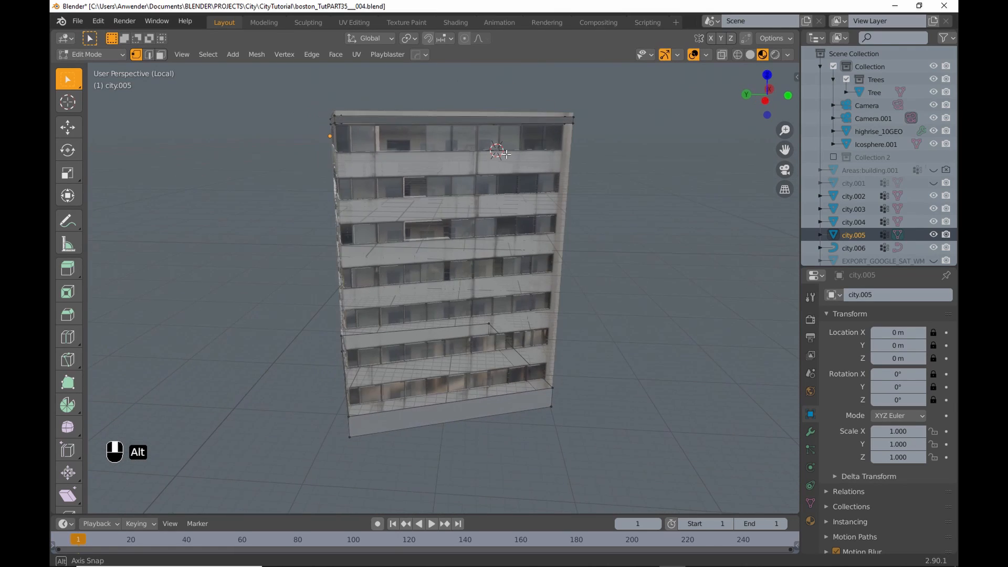
key(KP_1)
drag(302, 87, 582, 158)
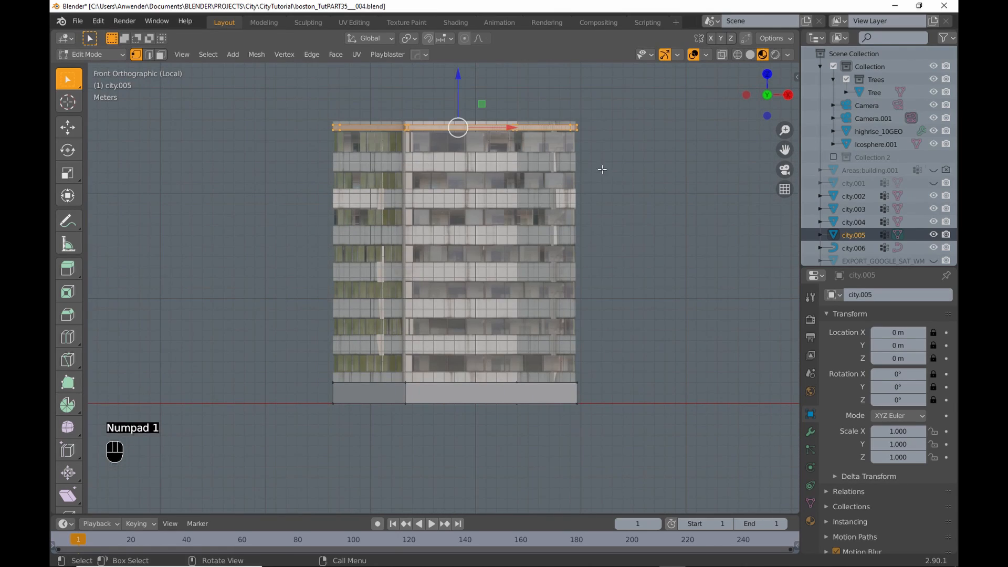
key(Tab)
click(569, 172)
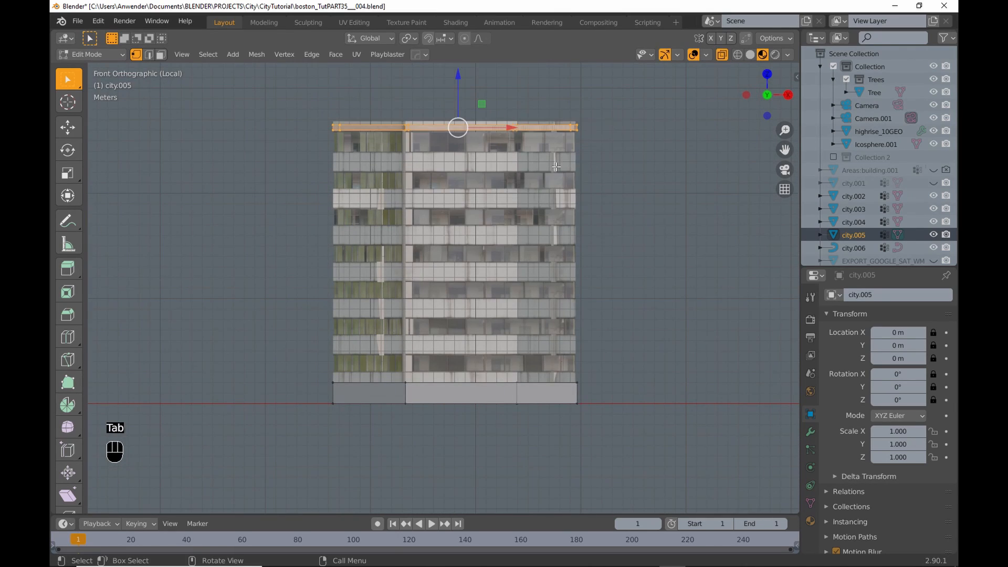
drag(458, 78, 463, 67)
middle_drag(462, 68, 636, 193)
key(Tab)
click(496, 120)
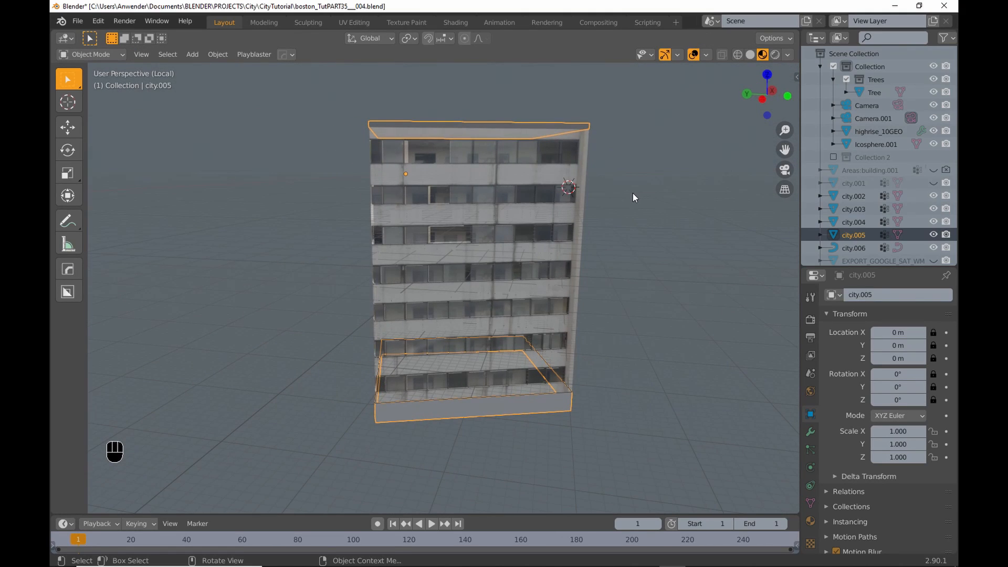
- Switch to the Shading workspace, select highrise_10GEO and set the render engine to Eevee
click(464, 23)
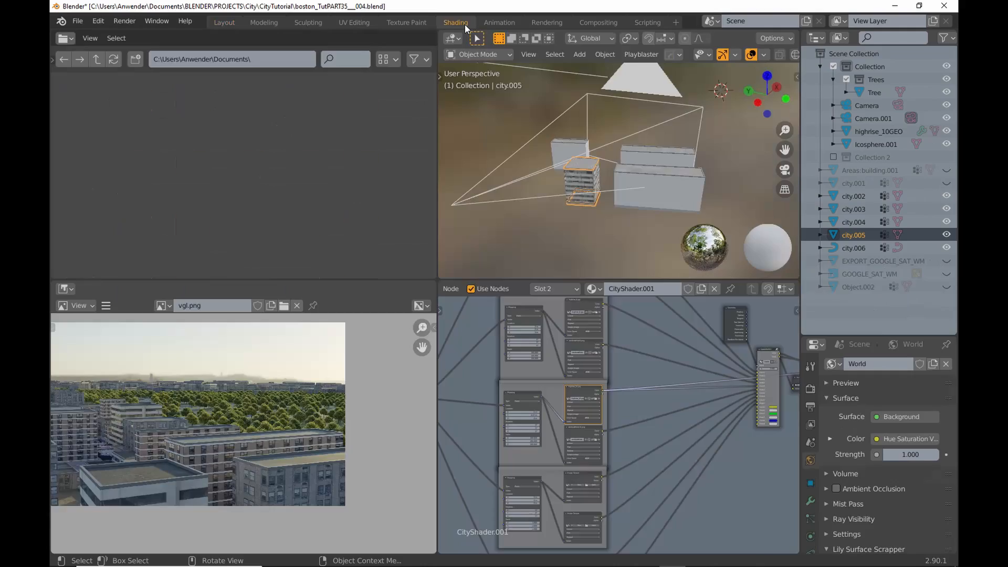
click(582, 184)
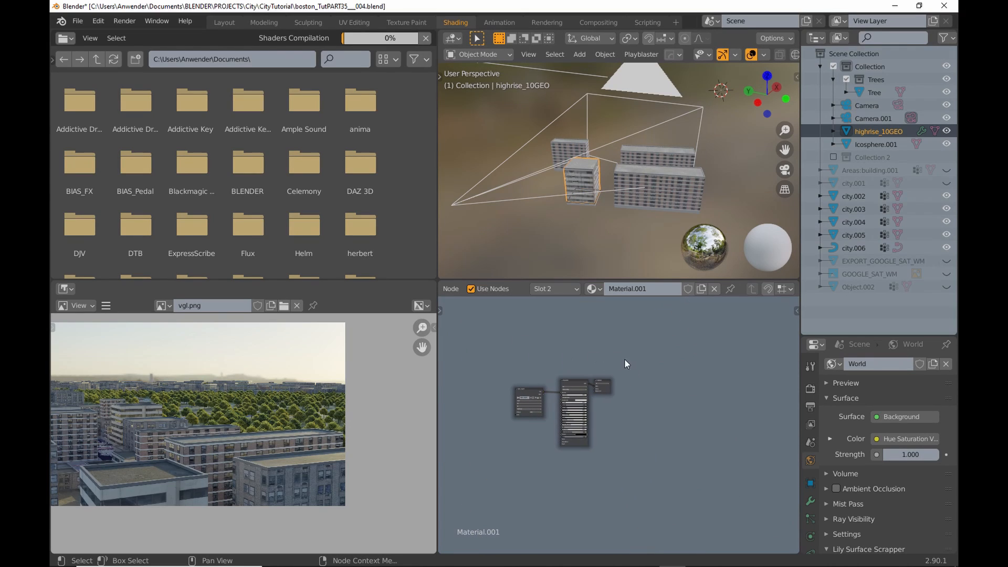
key(n)
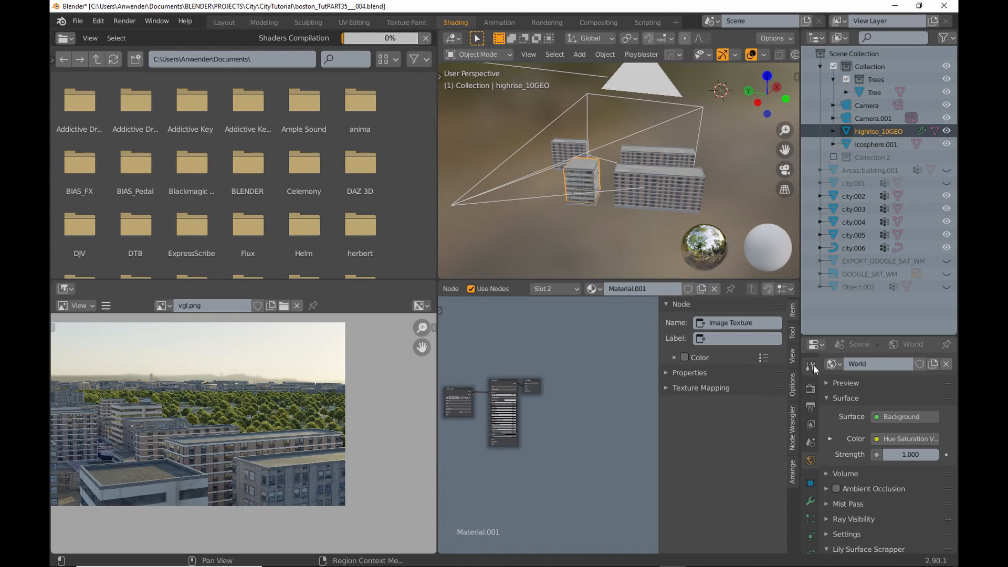
click(811, 388)
click(913, 363)
click(897, 378)
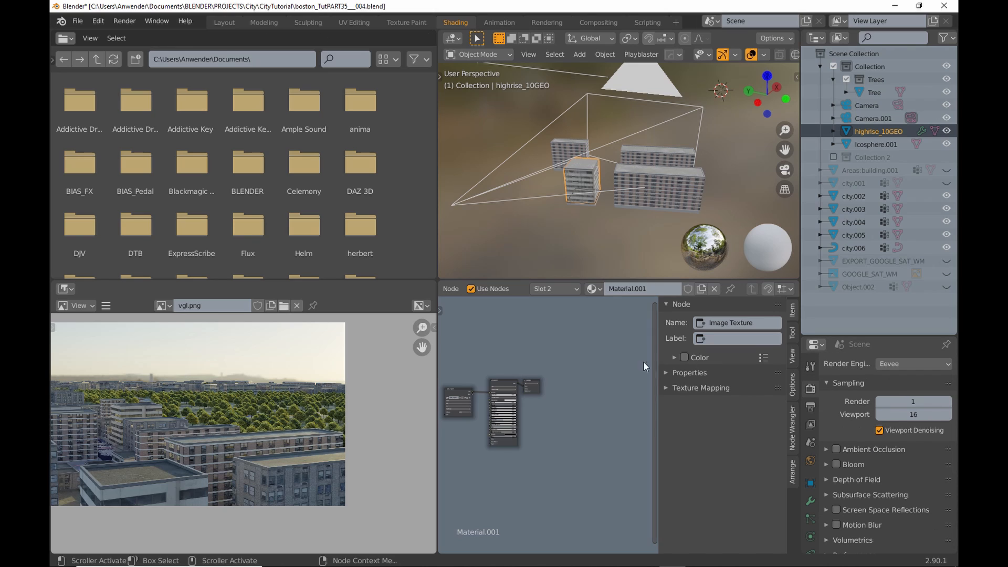
- Set the blend mode of the highrise_10 material in Slot 1 to Opaque
click(792, 387)
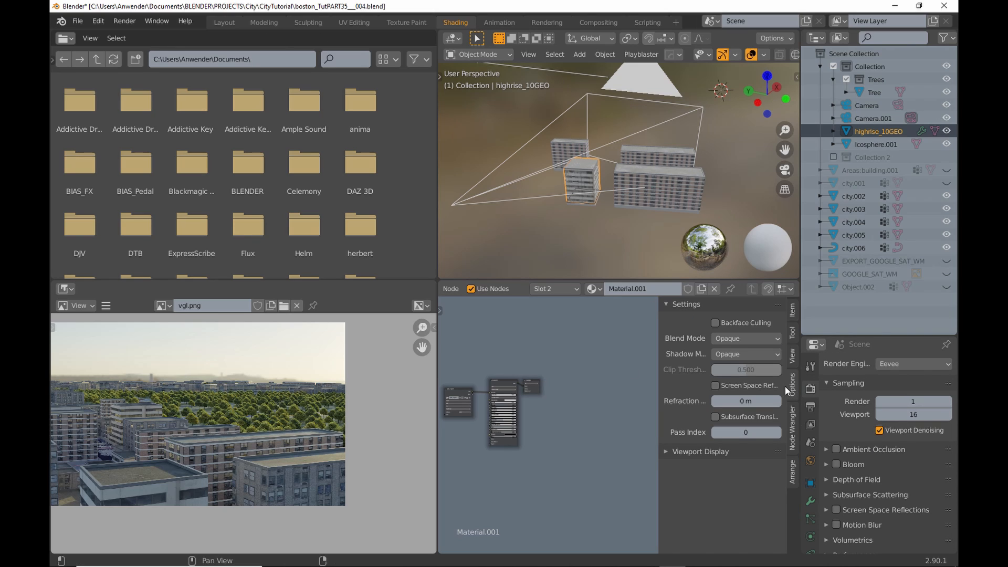
click(556, 289)
click(552, 316)
click(739, 340)
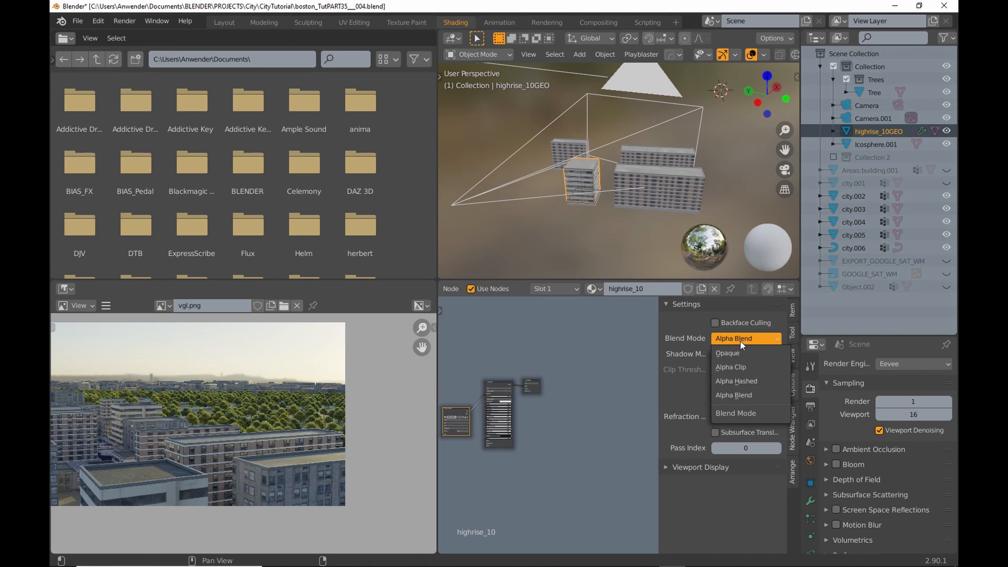
click(738, 354)
key(n)
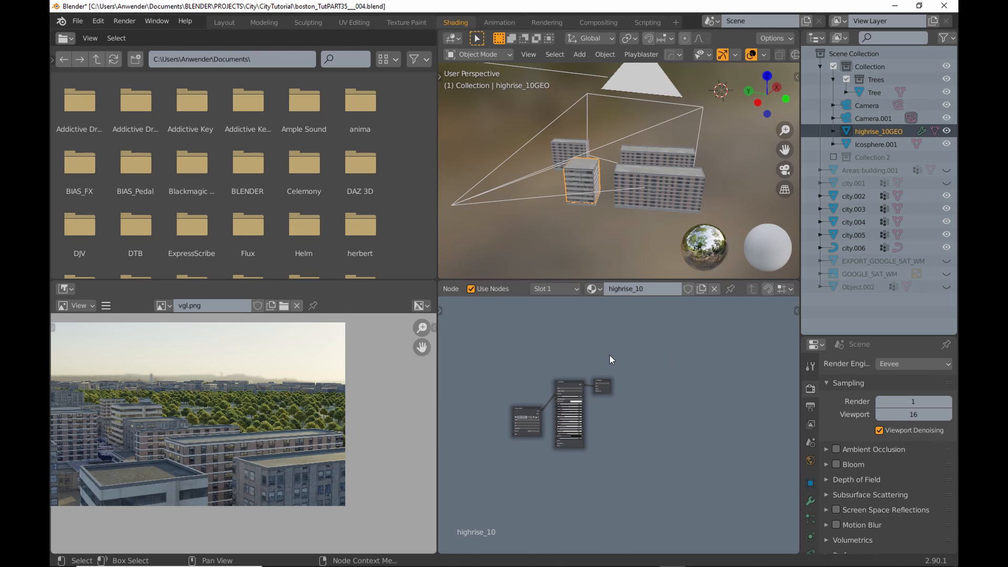
- Return to the Layout workspace, leave the local view and isolate the long building city.002
click(226, 23)
mouse_move(379, 224)
middle_down()
mouse_move(342, 205)
mouse_move(244, 197)
middle_up()
middle_drag(336, 211, 284, 209)
scroll(285, 209, up, 2)
shift+middle_drag(473, 229, 591, 224)
key(KP_Divide)
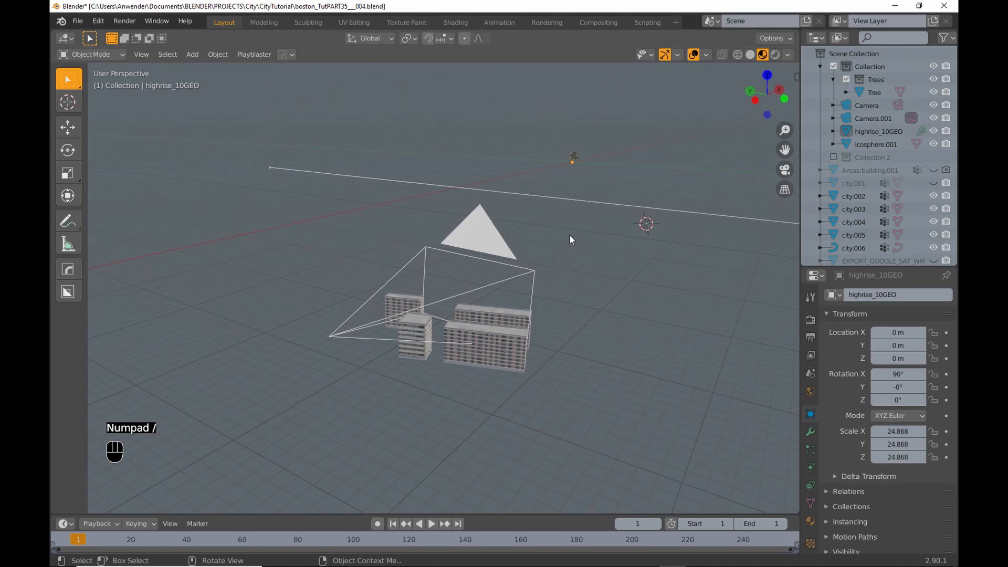
click(509, 358)
key(KP_Divide)
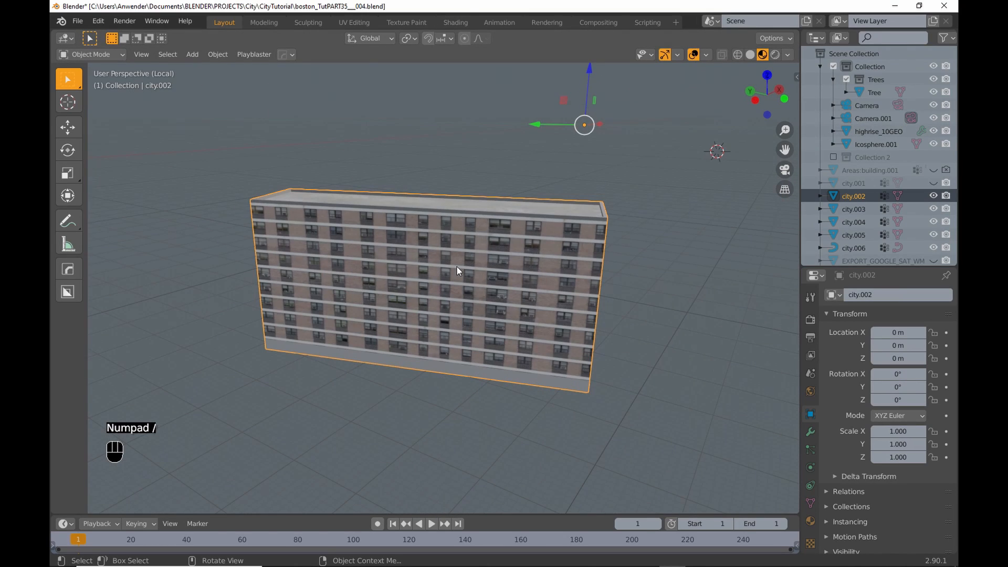
- Select all faces of city.002 between its base and roof edge in front view and delete them
key(KP_1)
key(Tab)
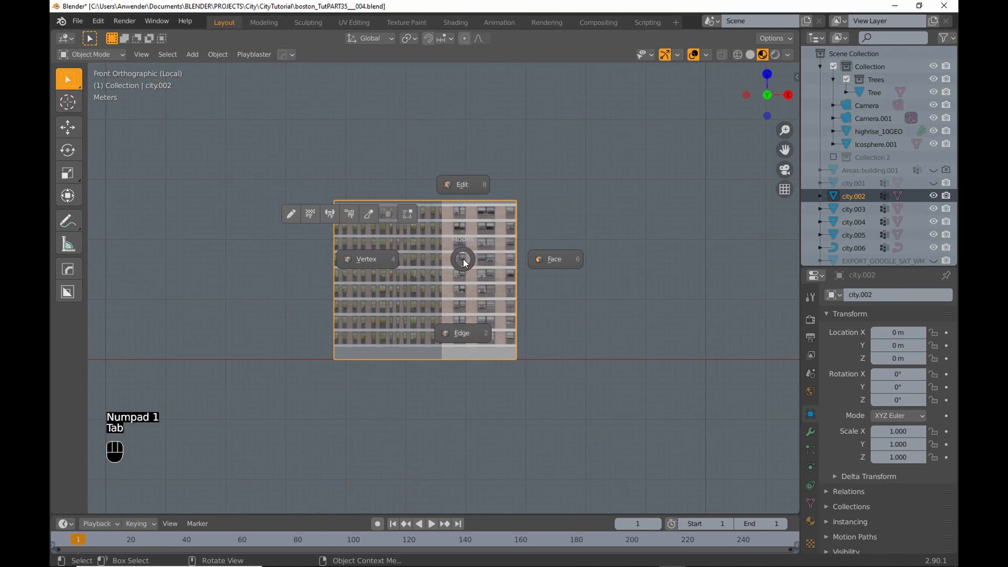
click(580, 263)
scroll(486, 243, up, 3)
shift+middle_drag(473, 229, 576, 194)
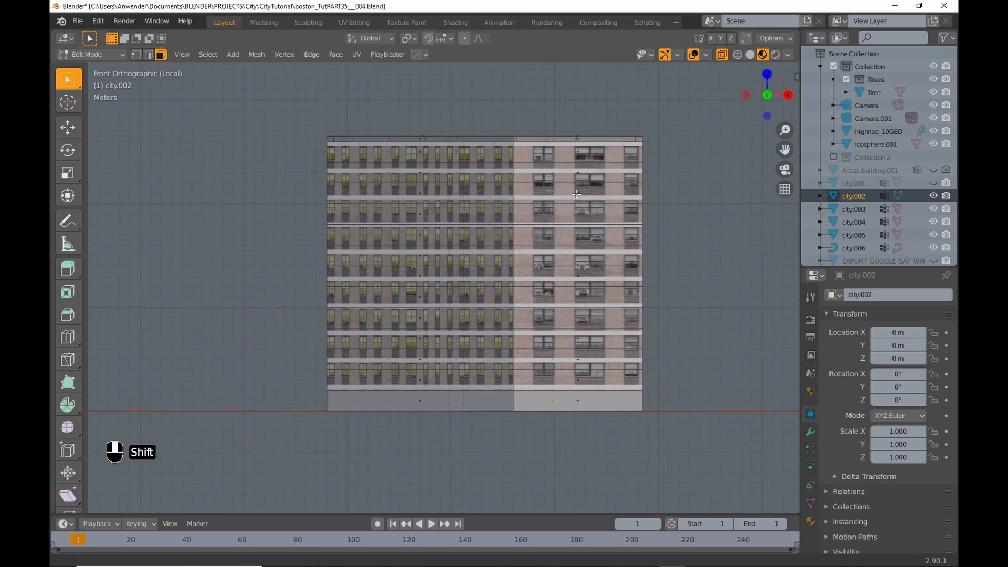
drag(315, 140, 683, 389)
middle_drag(702, 383, 579, 234)
key(x)
click(623, 178)
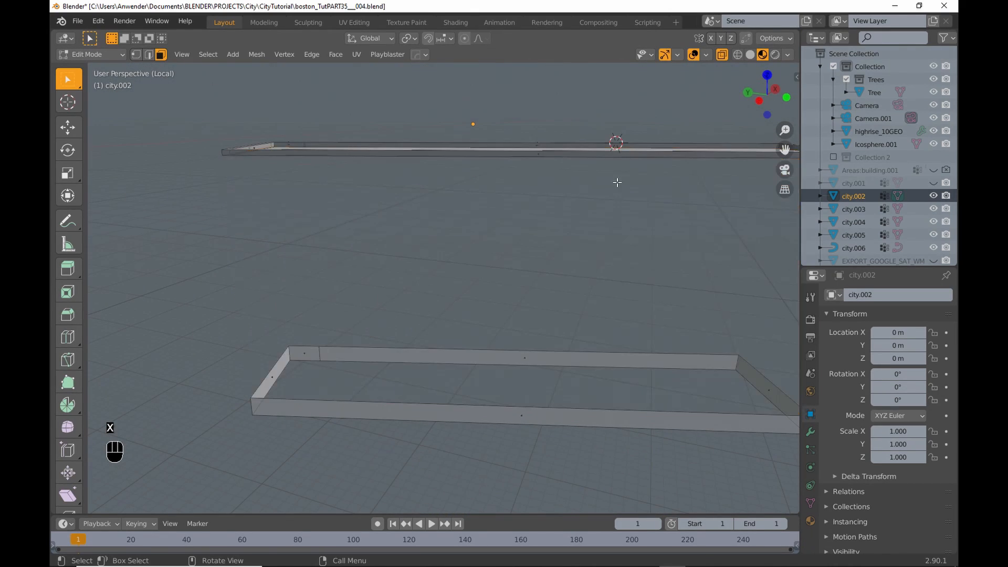
- Duplicate the upper edge loop of city.002's base in place and separate it into its own object
scroll(591, 241, down, 1)
key(Tab)
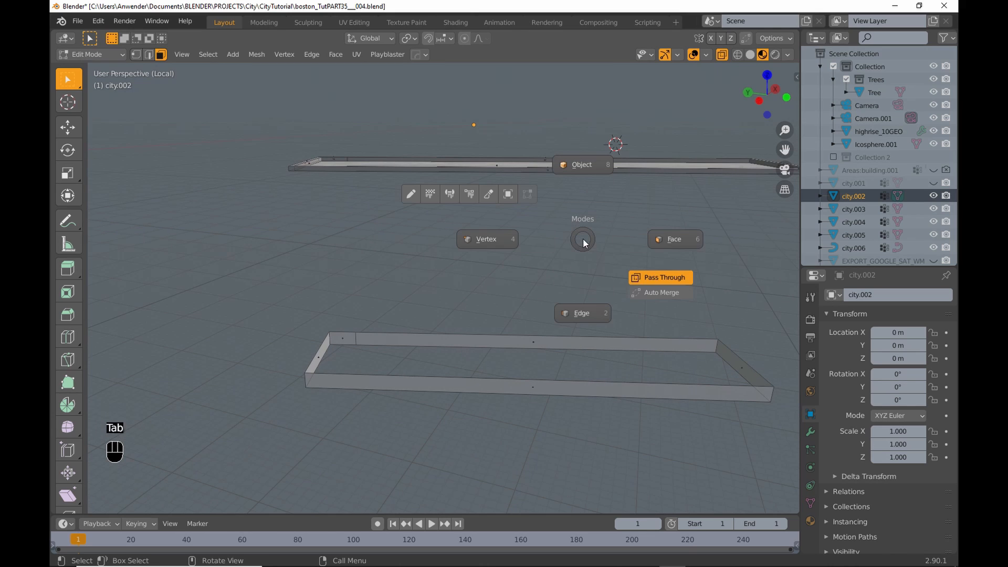
click(578, 321)
shift+middle_drag(609, 313, 466, 283)
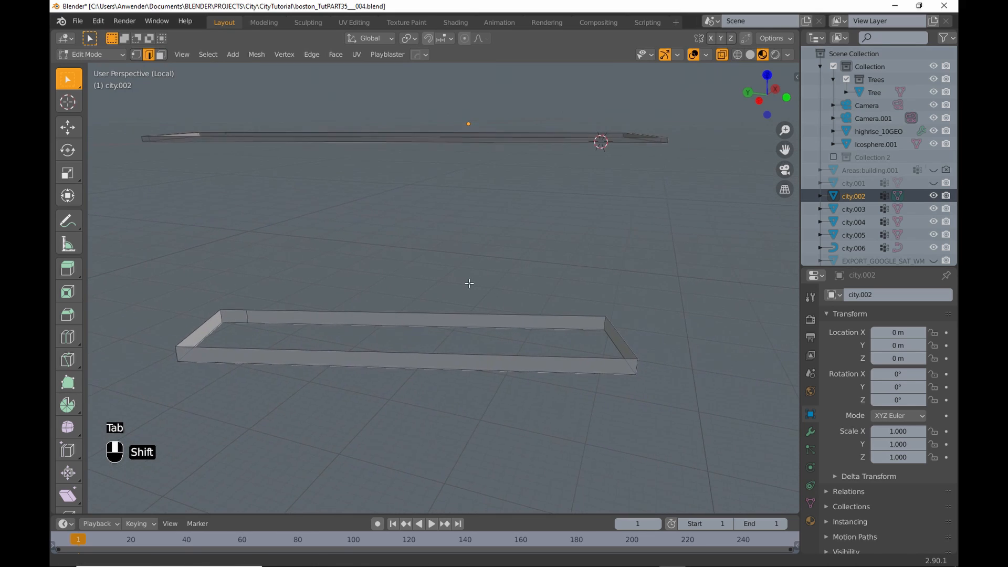
alt+click(548, 358)
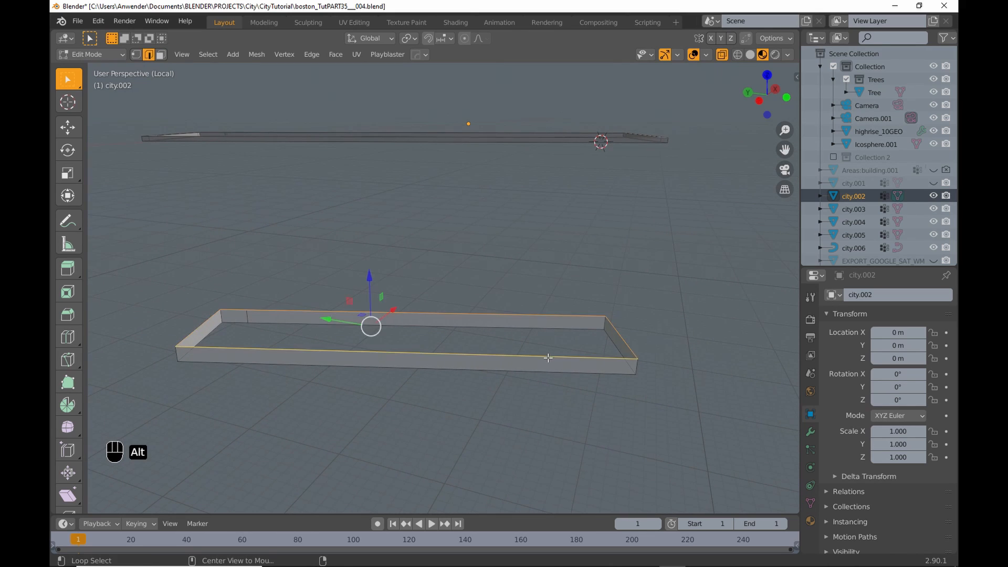
key(shift+d)
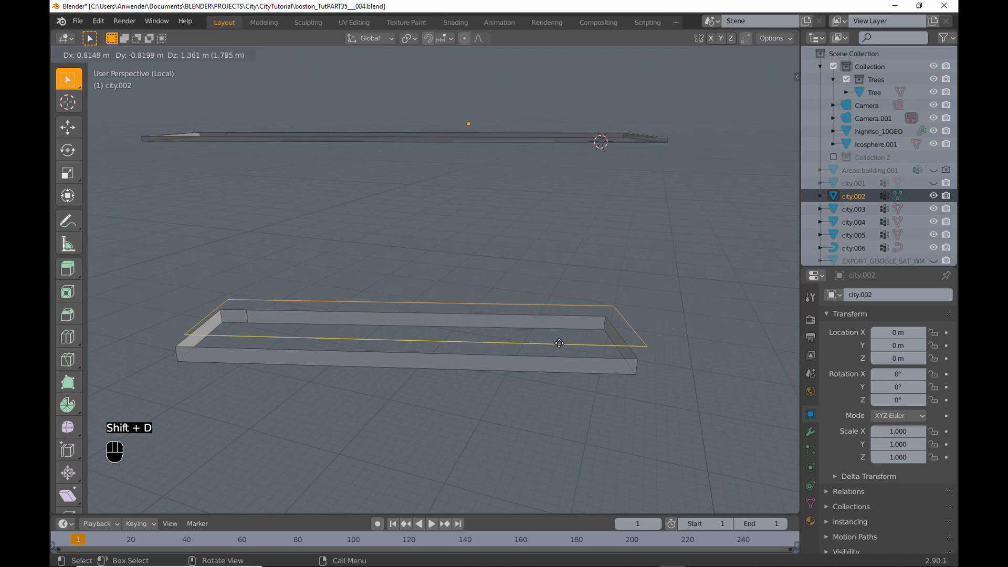
key(Escape)
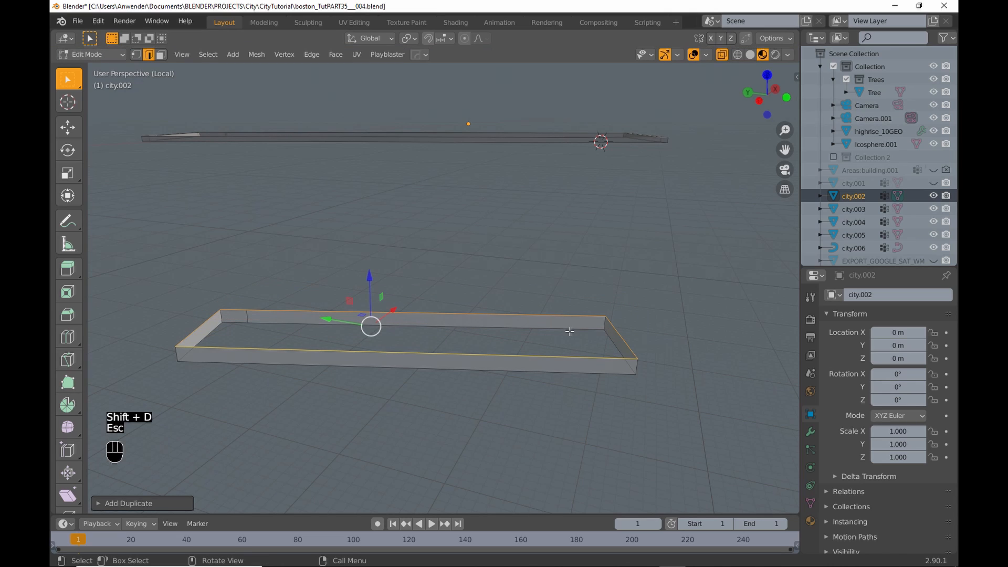
key(p)
click(569, 330)
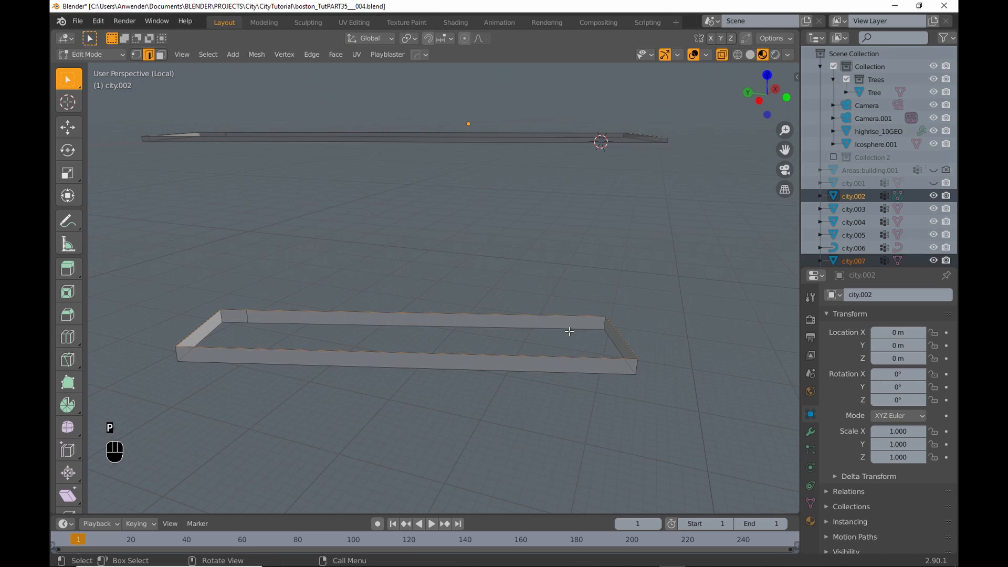
- Return to Object Mode, select the separated outline city.007 and convert it to a curve
key(Tab)
click(576, 227)
click(573, 313)
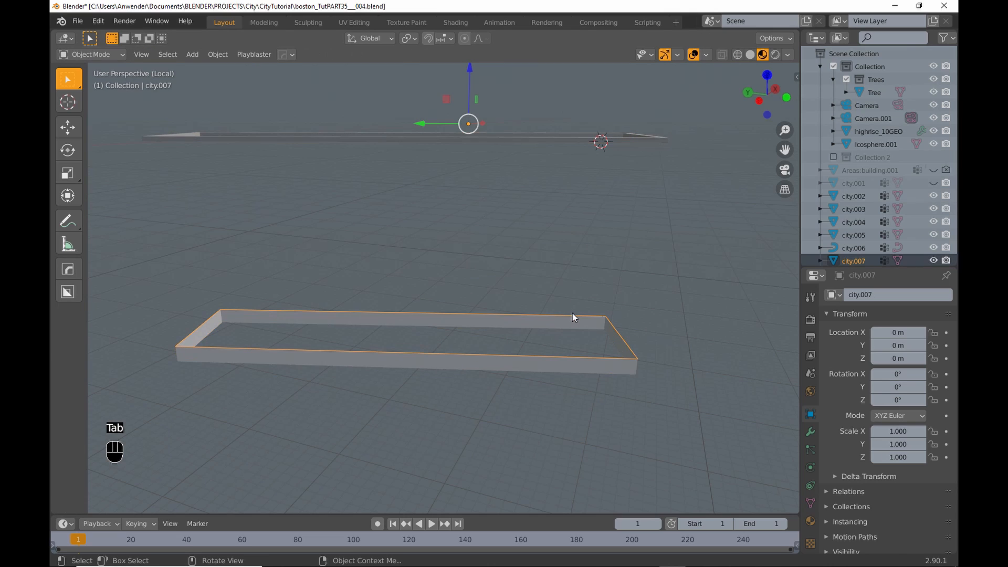
click(218, 55)
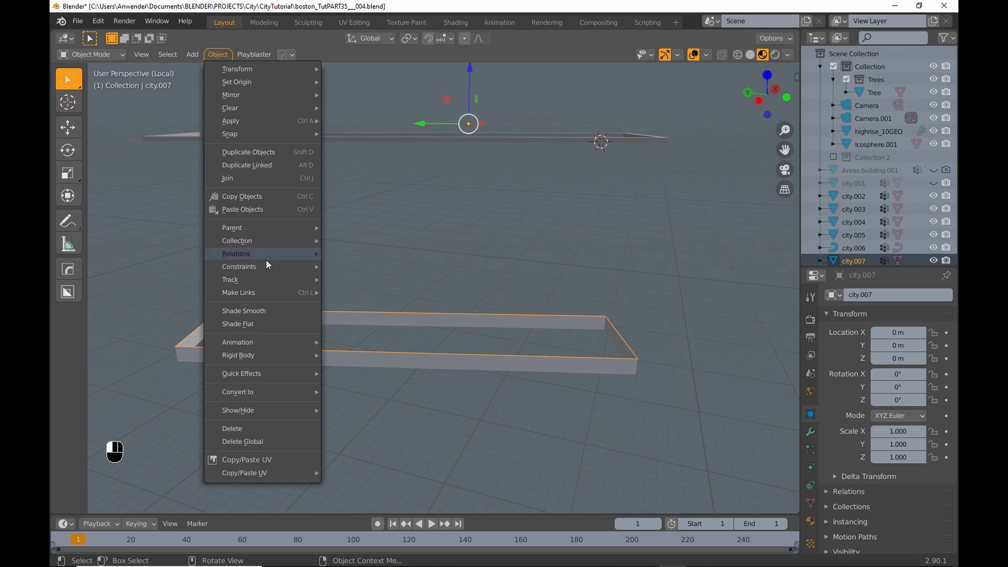
mouse_move(273, 393)
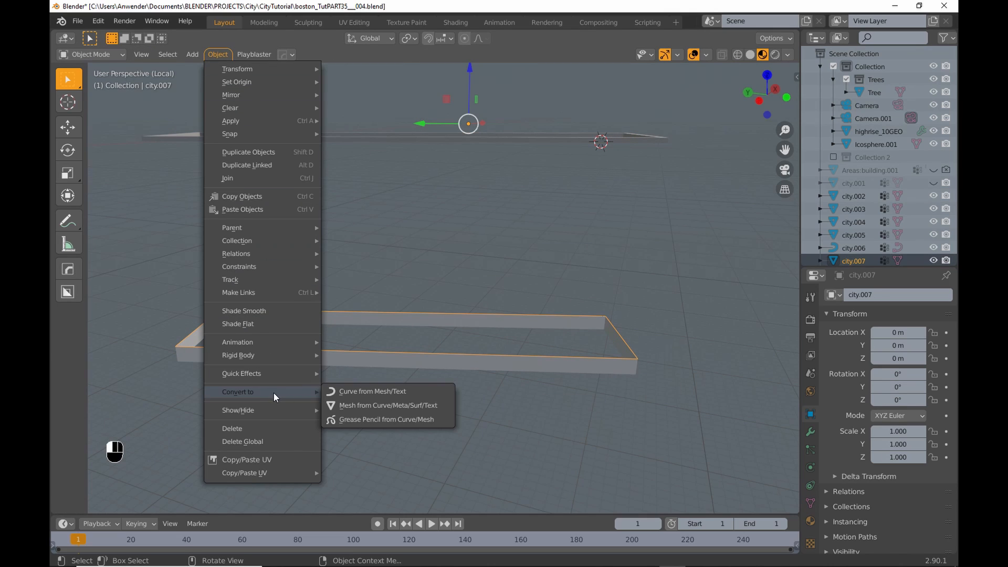
click(343, 390)
- Append the object highrise_8GEO from buildingHighrise8_3.blend
shift+middle_drag(428, 388, 485, 250)
click(77, 20)
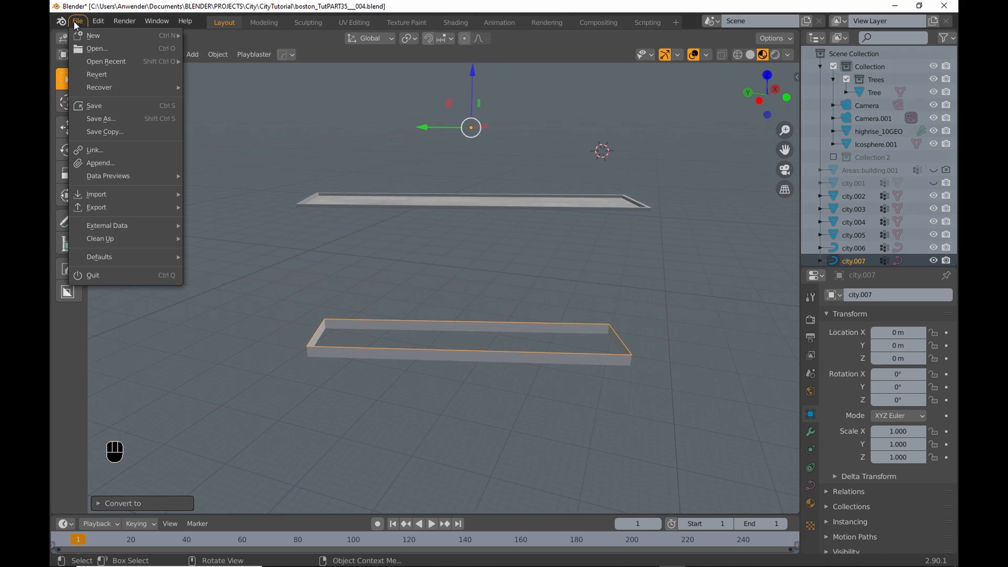
click(99, 162)
click(292, 152)
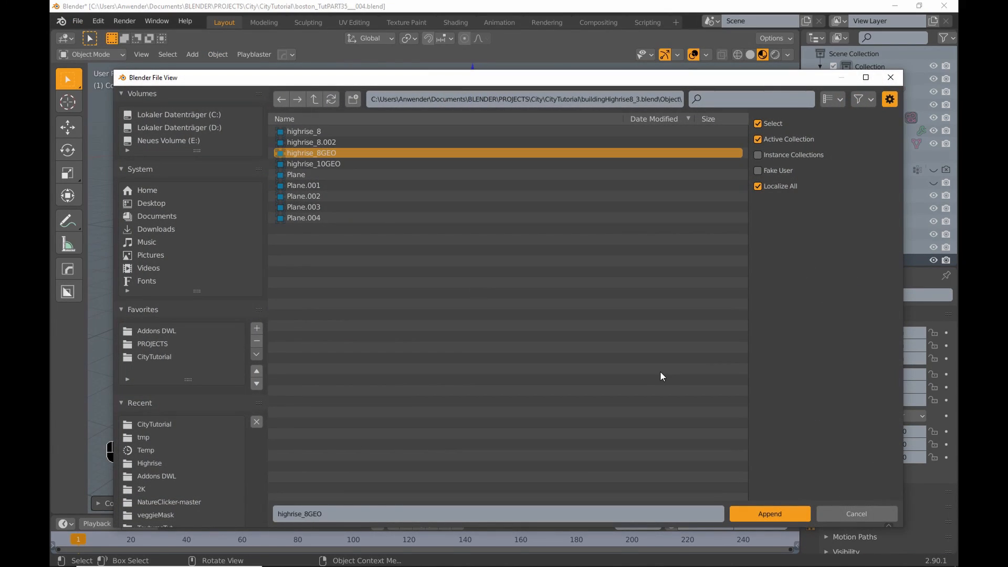
click(762, 514)
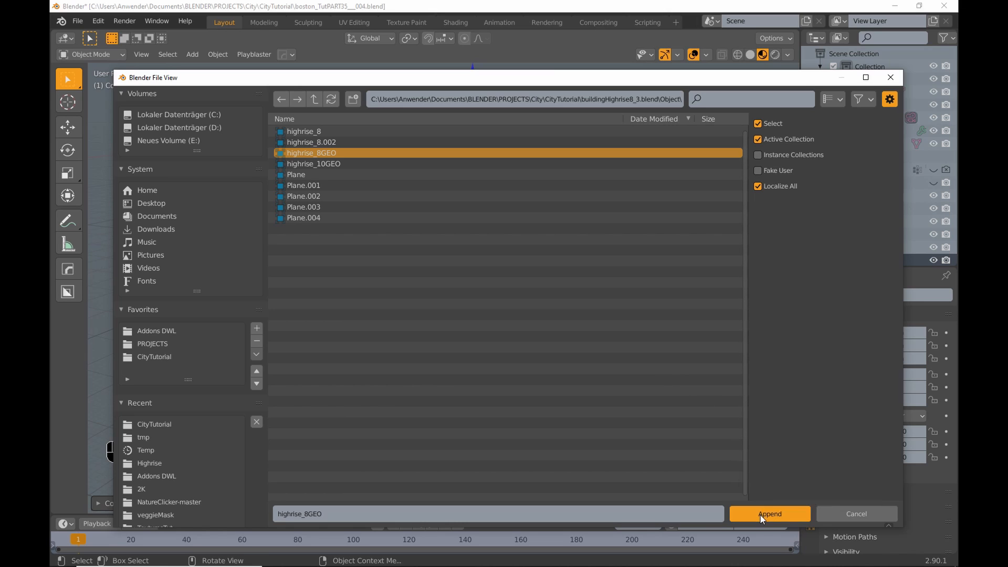
- Turn on viewport display of highrise_8GEO's Curve modifier and assign city.007 as its curve object
click(871, 134)
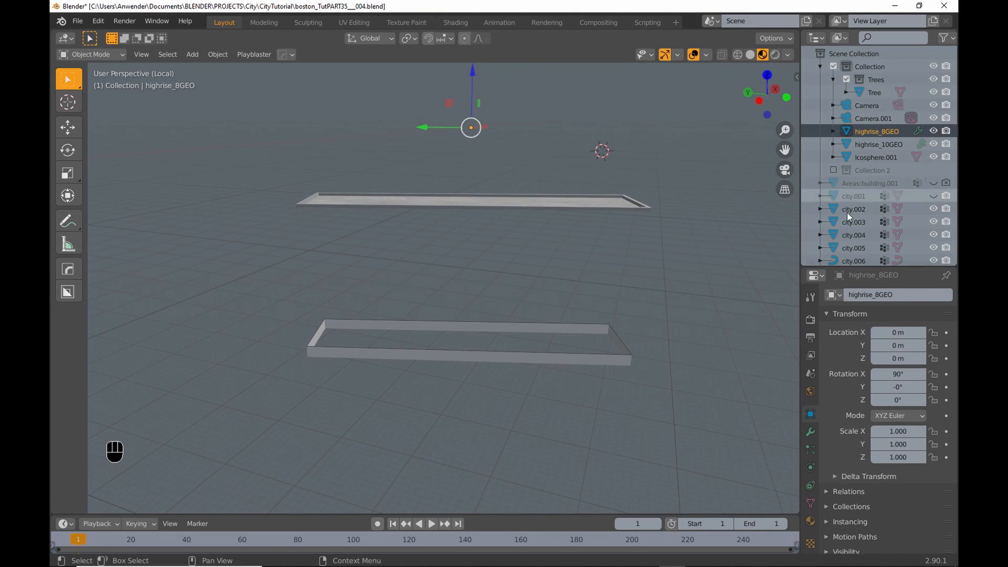
click(812, 434)
scroll(836, 423, down, 1)
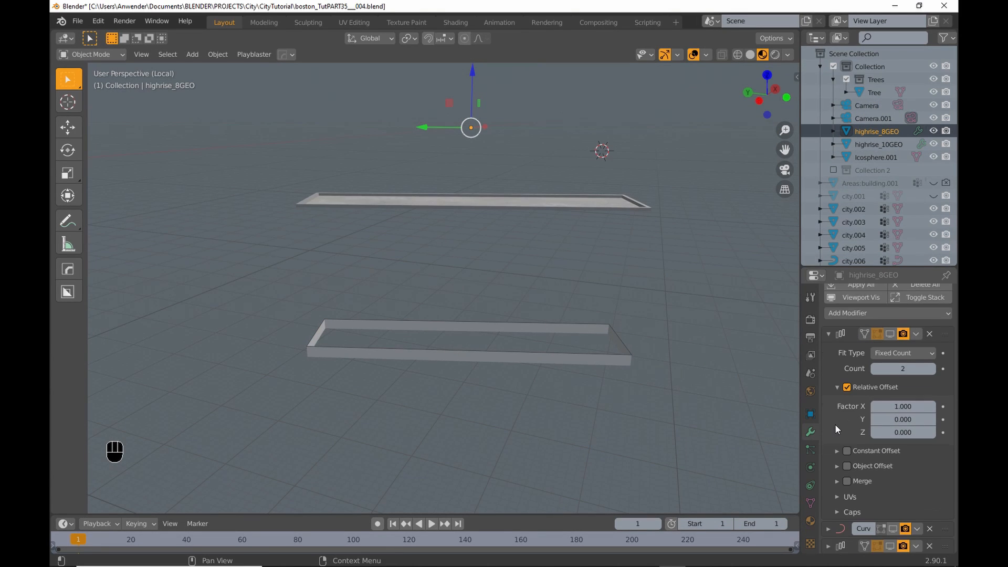
ctrl+click(830, 329)
click(828, 362)
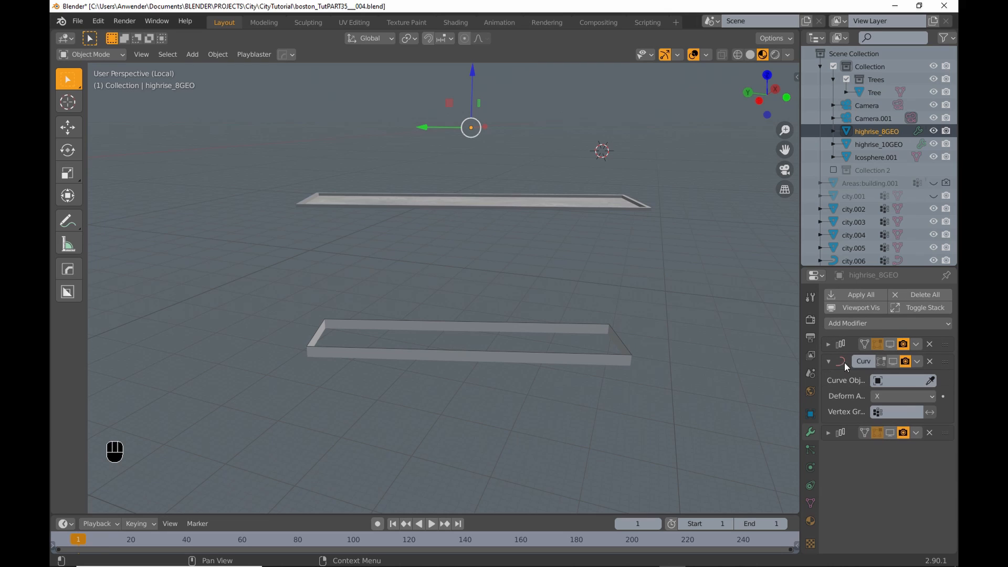
click(930, 380)
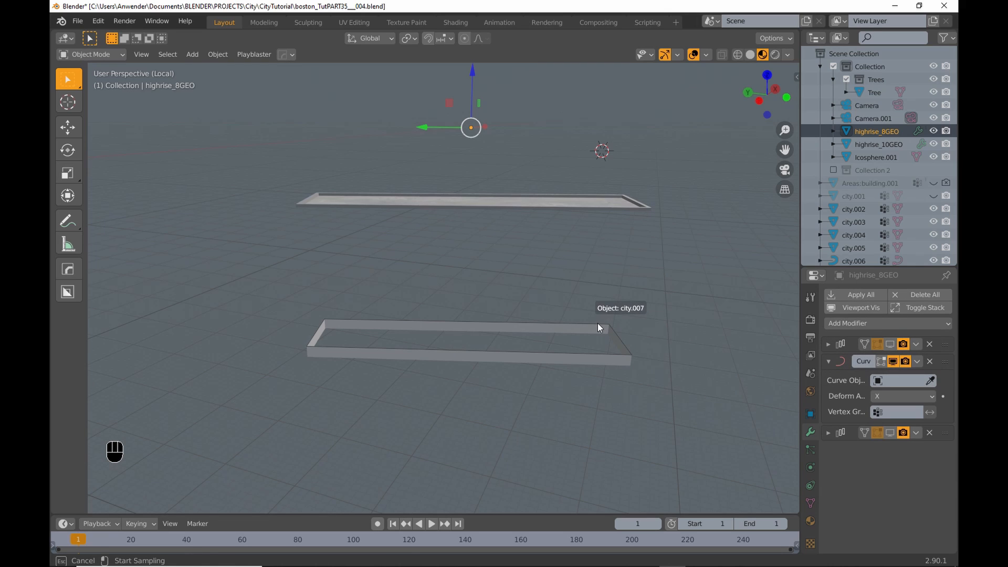
click(599, 326)
middle_drag(662, 335, 483, 302)
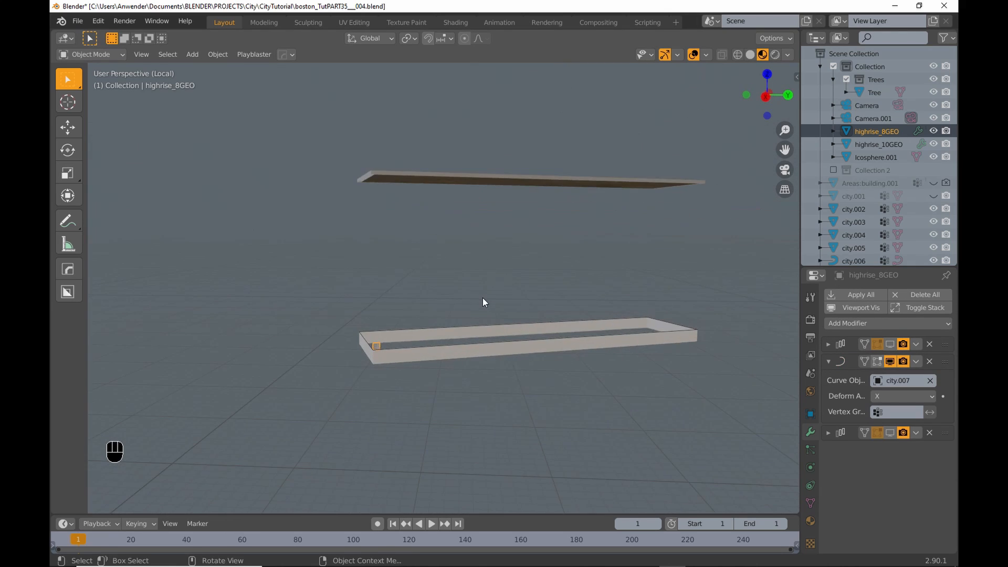
- Set the scale of highrise_8GEO to 20 on all axes and enlarge it further until the facade nearly reaches the roof
click(811, 415)
drag(896, 432, 896, 456)
text(20)
key(Return)
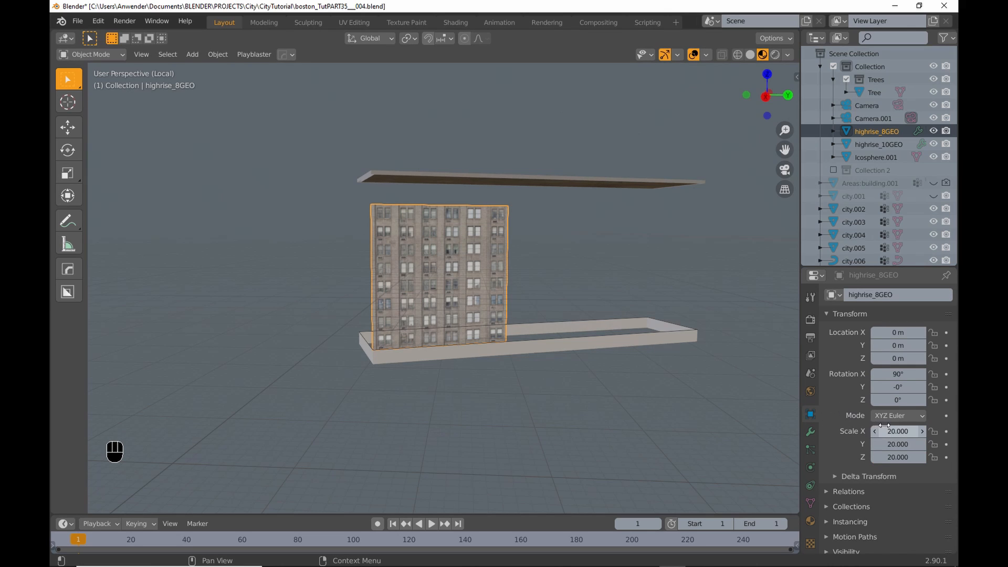
shift+drag(885, 428, 922, 457)
- Turn on viewport display of highrise_8GEO's first Array modifier and raise its count to 6
click(810, 432)
click(829, 361)
click(829, 344)
click(891, 344)
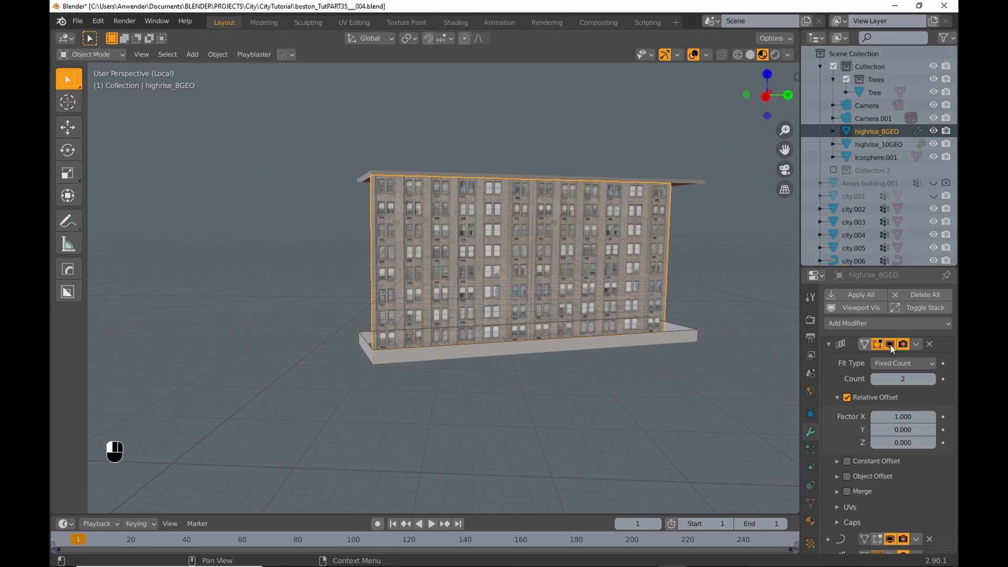
click(934, 379)
click(934, 379)
click(933, 379)
click(933, 379)
middle_drag(530, 306, 594, 326)
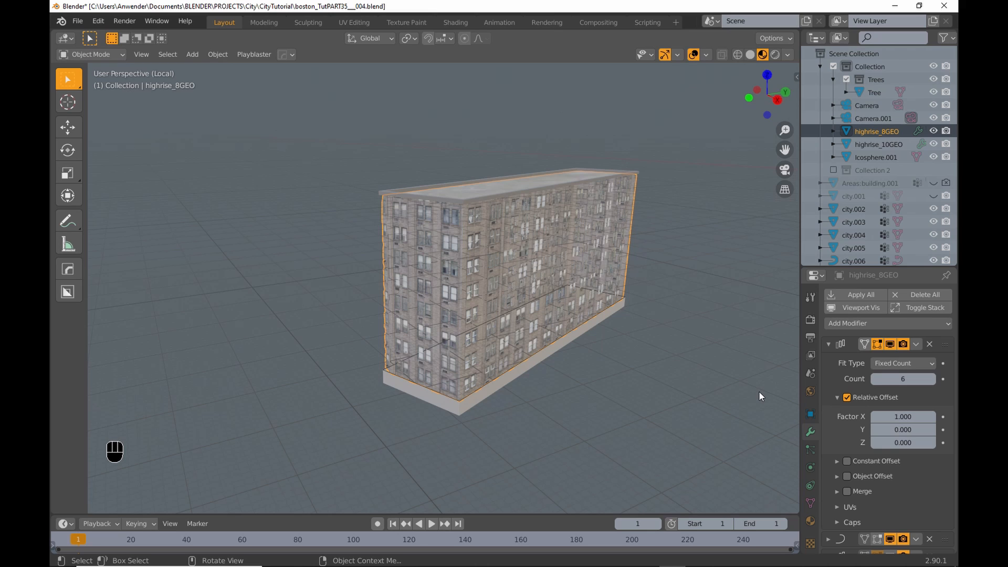
- Fine-tune the scale of highrise_8GEO to 22.485 on all axes to fit the facade around the outline
click(810, 415)
drag(898, 431, 911, 457)
middle_drag(686, 282, 491, 251)
- Inspect the highrise_8 material's nodes and settings in the Shading workspace and return to the Layout workspace
click(459, 23)
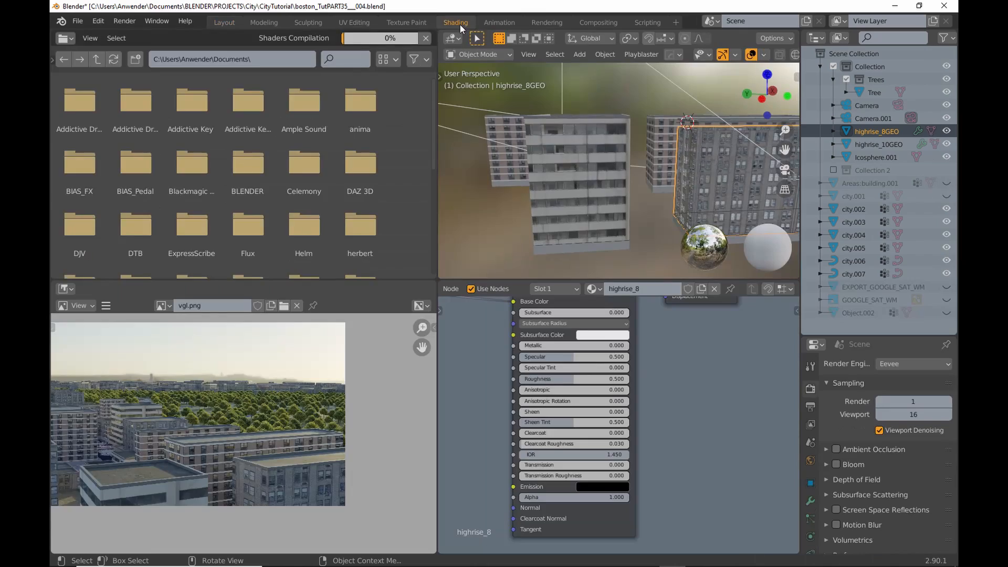
key(ctrl+Tab)
key(Escape)
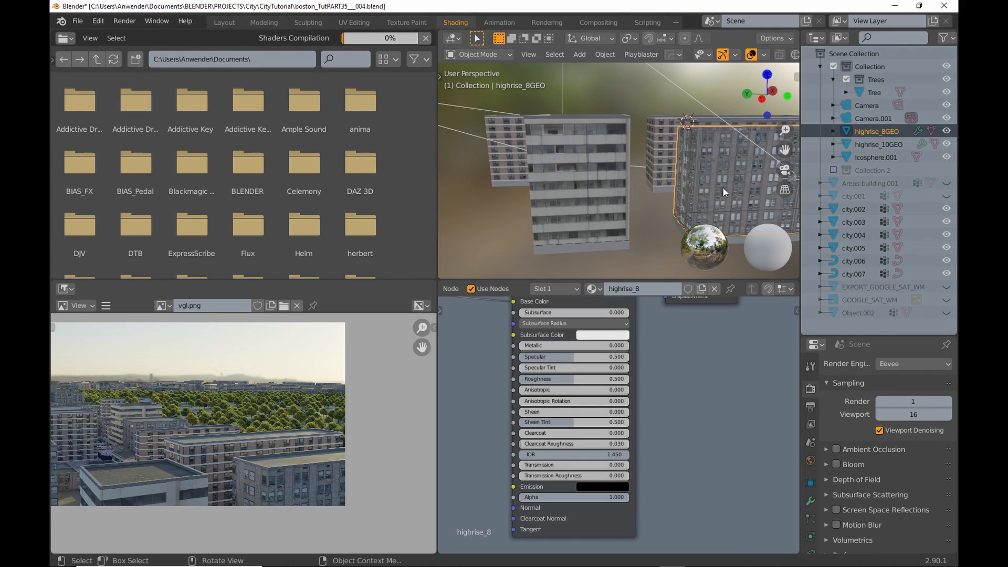
key(Home)
click(568, 288)
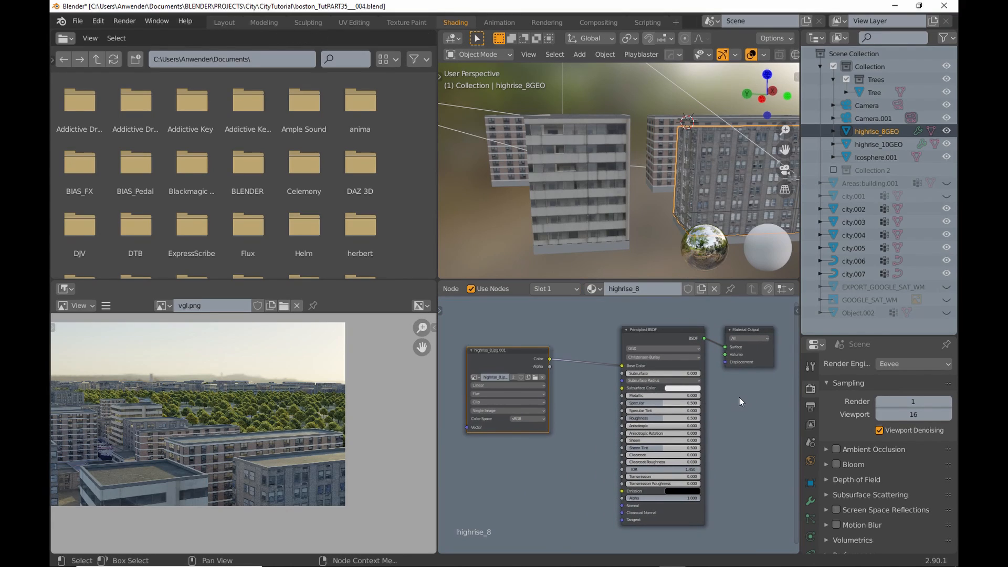
key(n)
click(745, 338)
key(n)
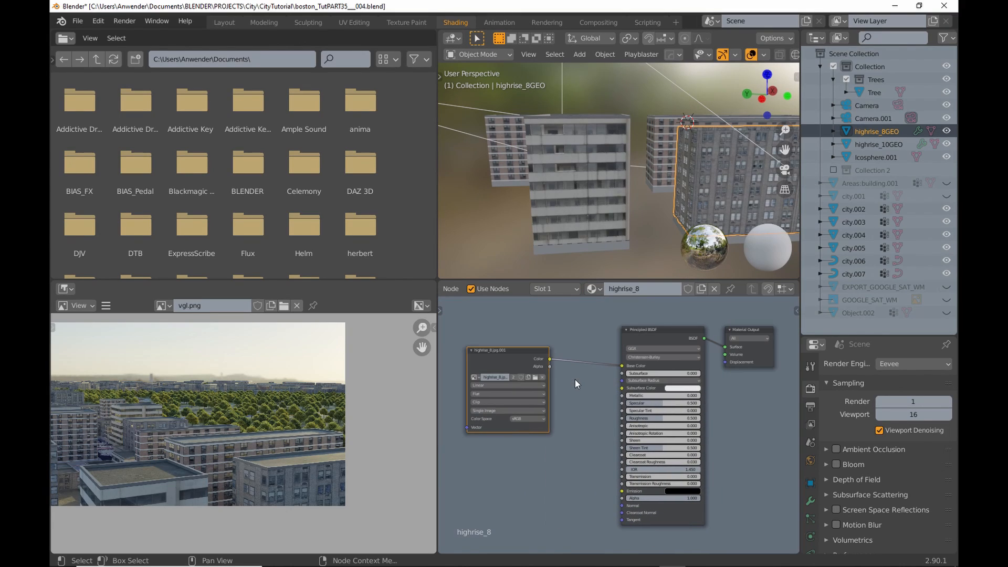
click(226, 22)
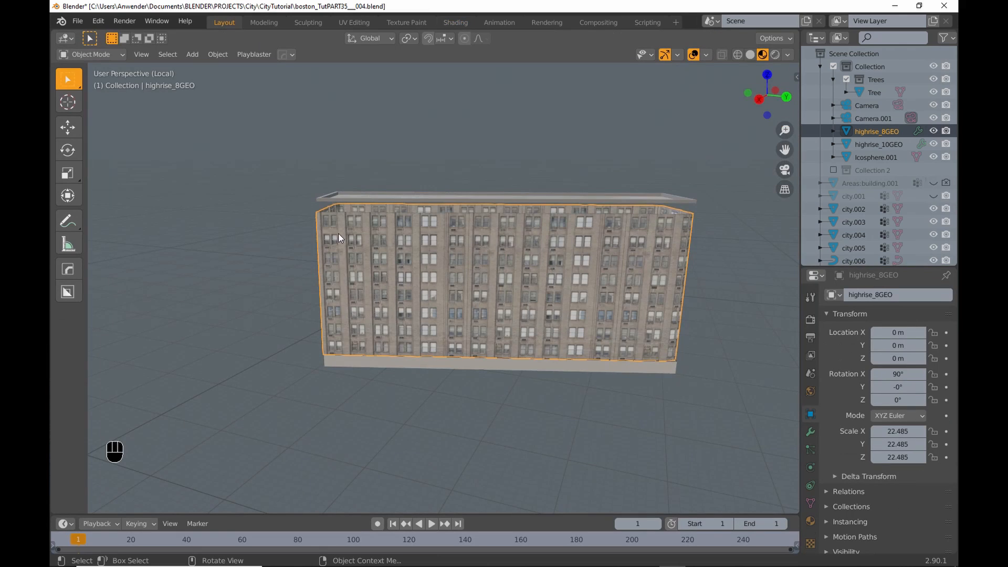
- Select all roof vertices of city.002 and lower them along Z by about 1.5 m onto the top of the facade
middle_drag(404, 225, 390, 226)
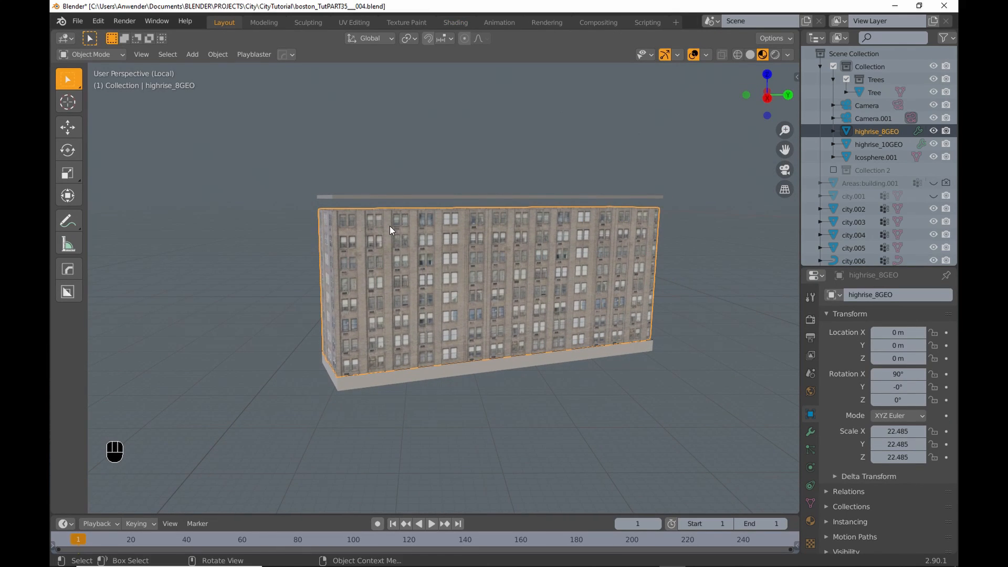
click(403, 197)
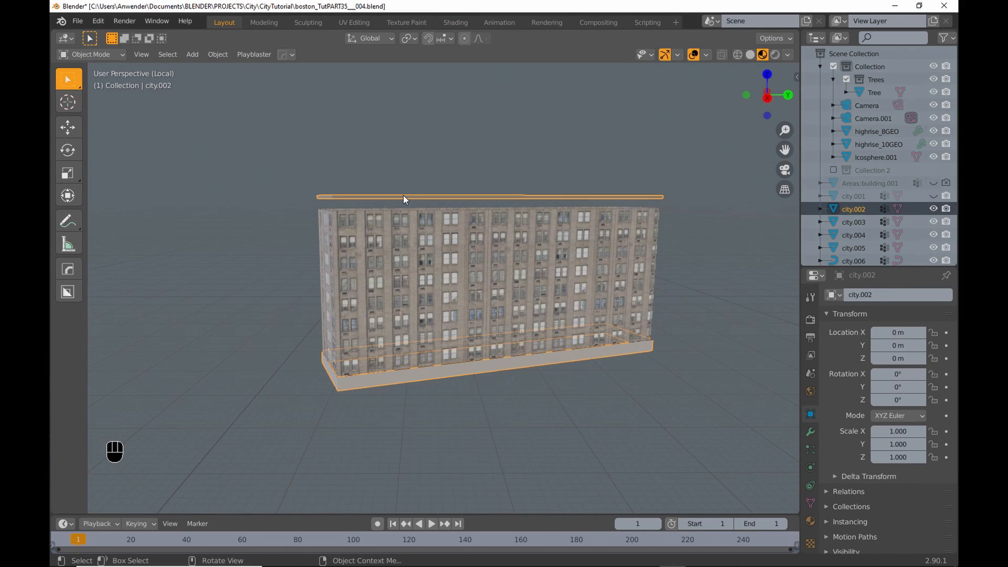
key(Tab)
middle_drag(501, 161, 485, 159)
drag(238, 123, 781, 254)
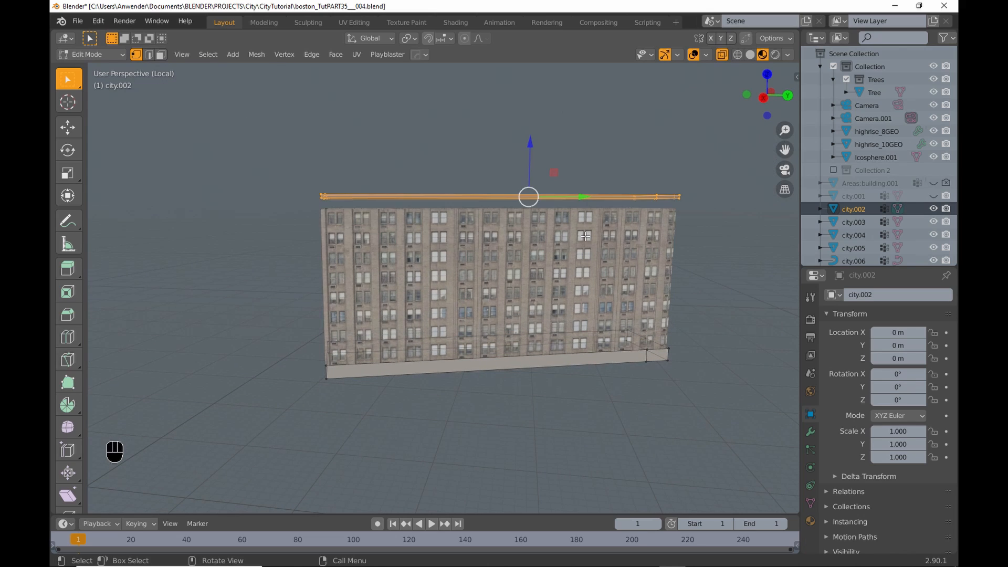
middle_drag(455, 211, 517, 212)
scroll(517, 210, up, 2)
key(KP_1)
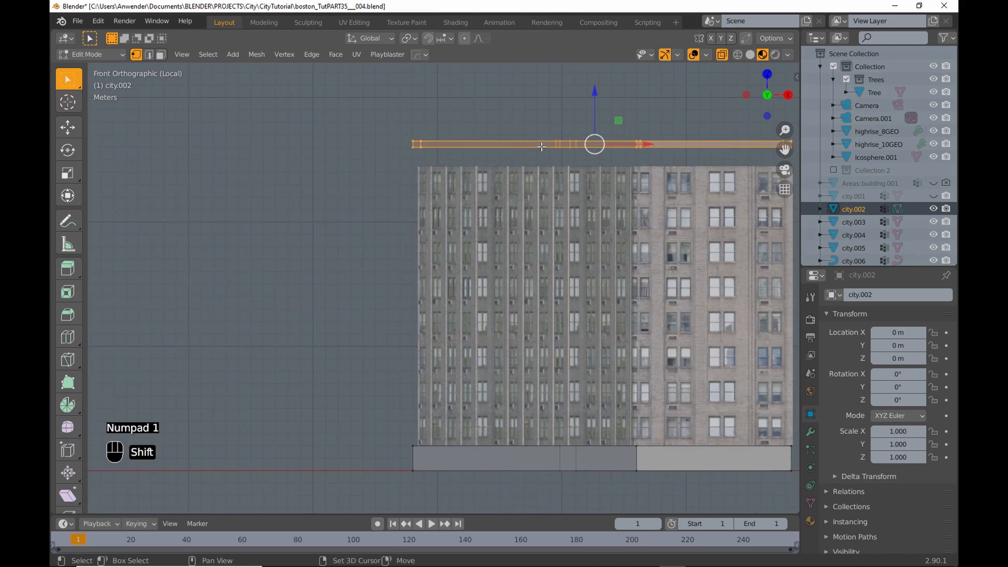
shift+middle_drag(534, 166, 453, 211)
key(g)
key(z)
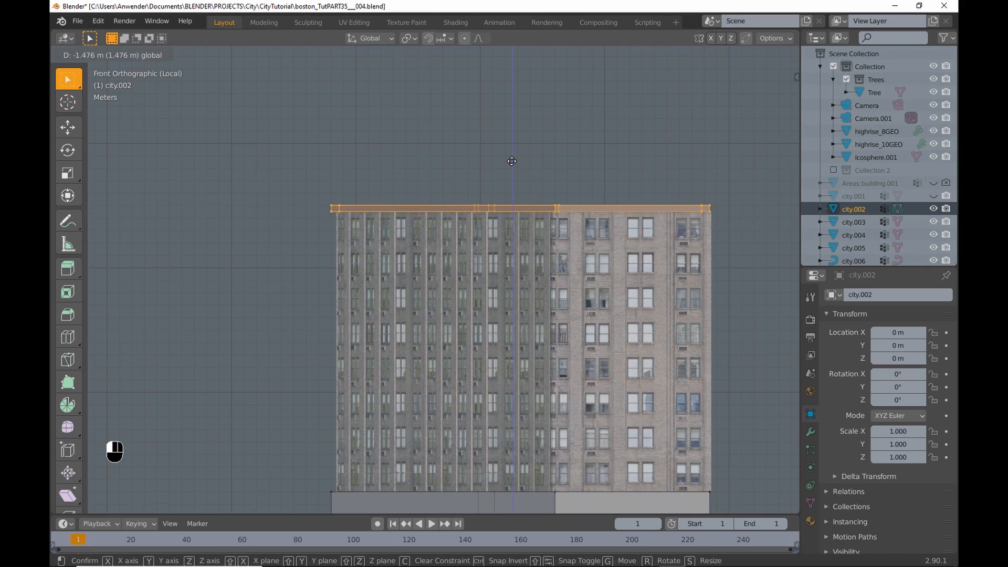
click(511, 162)
key(Tab)
- Select the highrise_8GEO facade and examine the corner and narrow end of the building
middle_drag(475, 239, 464, 179)
click(465, 178)
middle_drag(438, 218, 513, 229)
shift+middle_drag(560, 253, 512, 320)
click(476, 347)
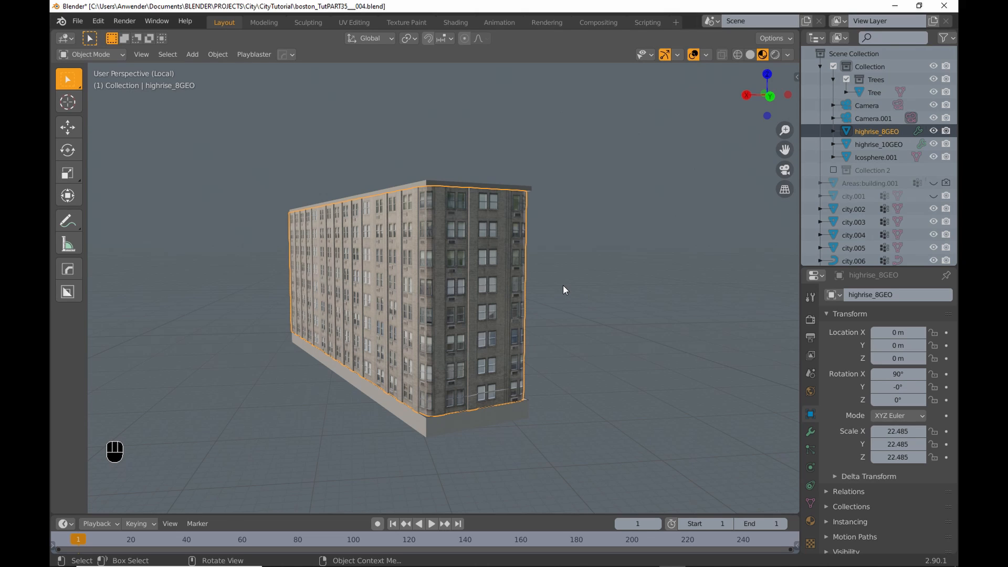
scroll(563, 285, up, 2)
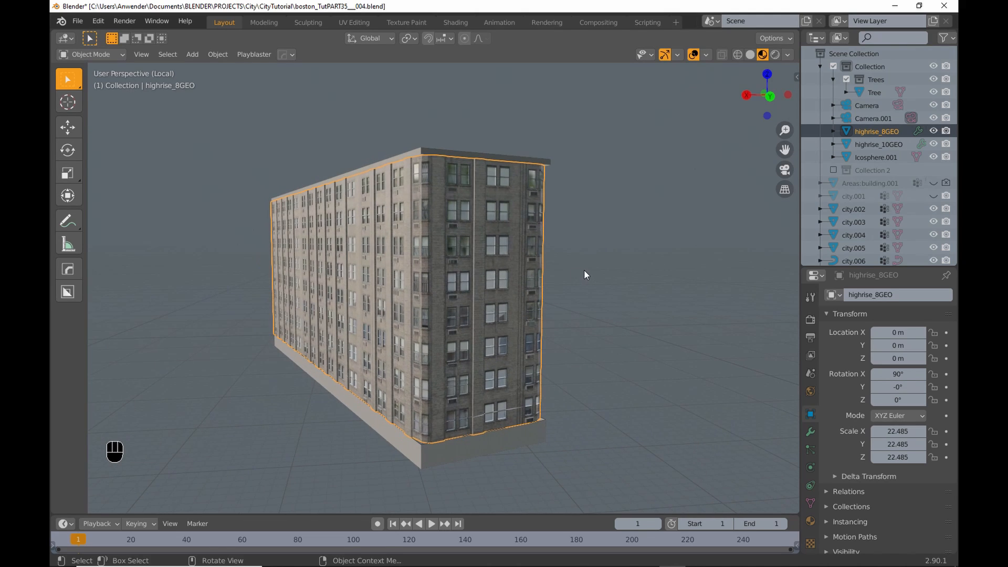
- Move the highrise_8GEO facade about -1.817 m along the global X axis to shift its windows around the building corner
key(g)
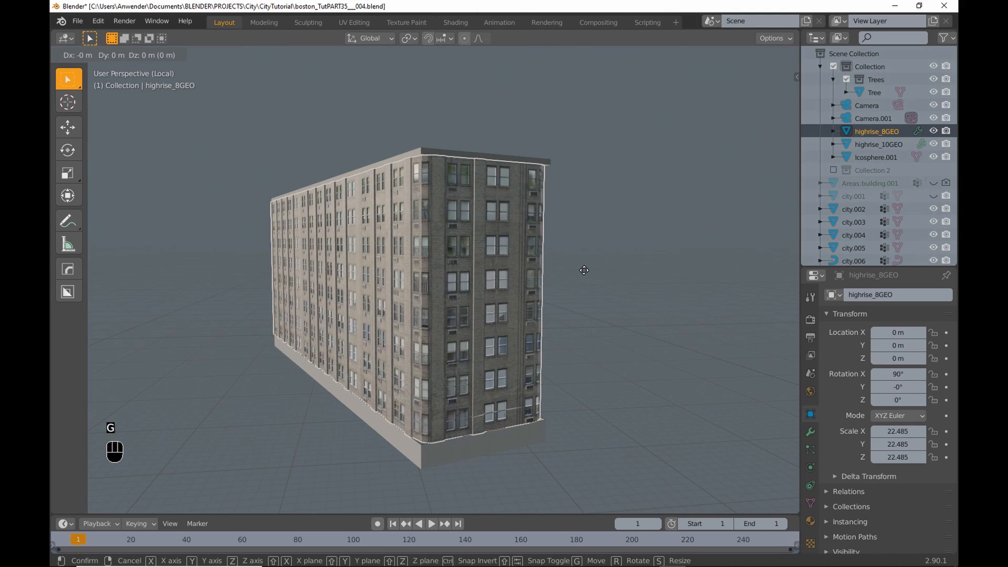
key(x)
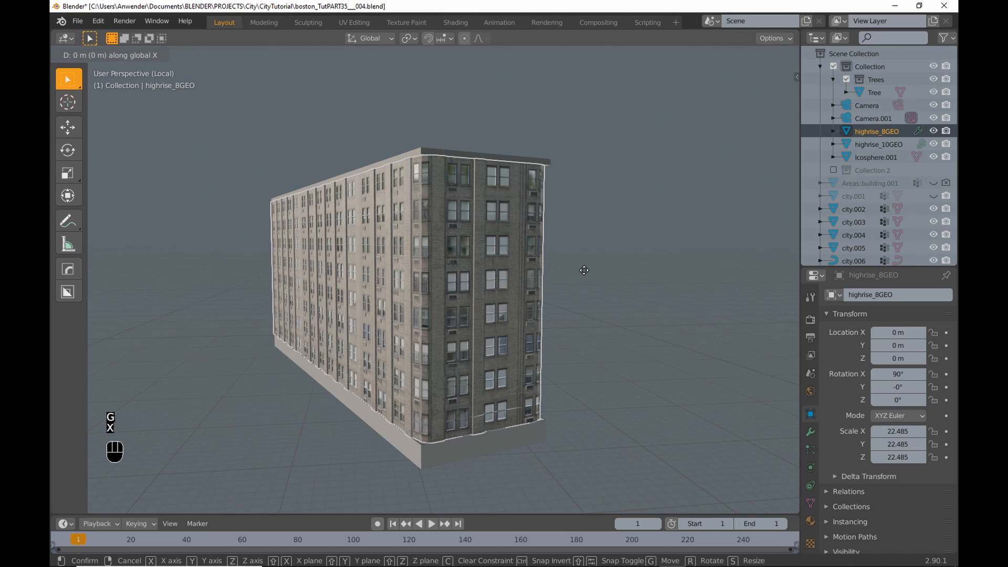
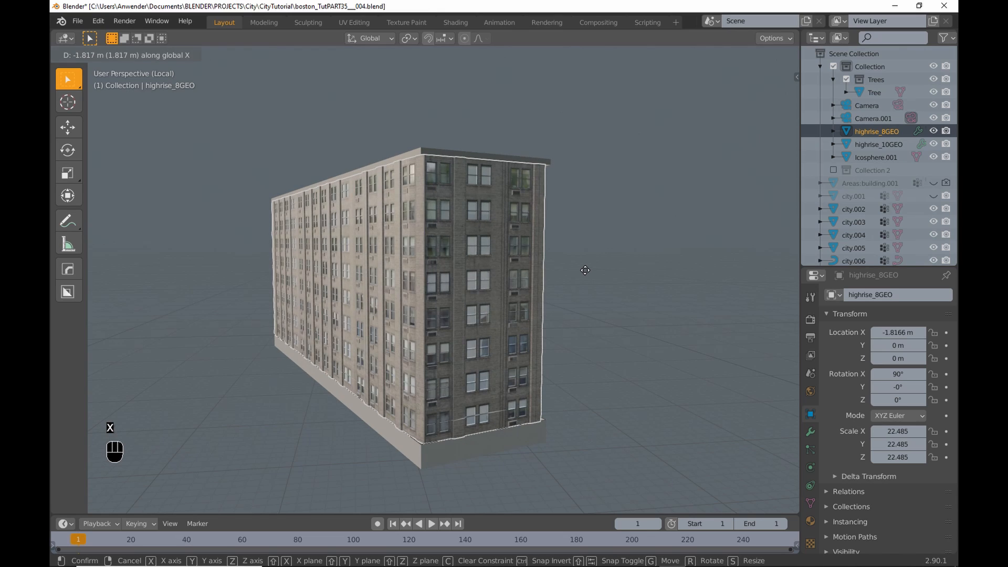
click(586, 270)
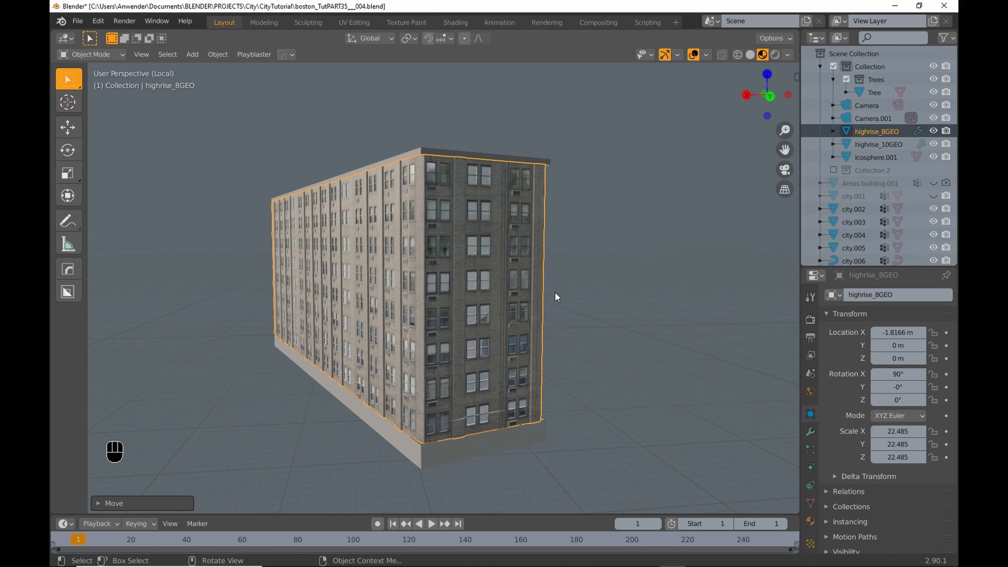
- Select the city.007 outline curve, adjust its curve data settings, and check the facade's fit around the building
click(519, 425)
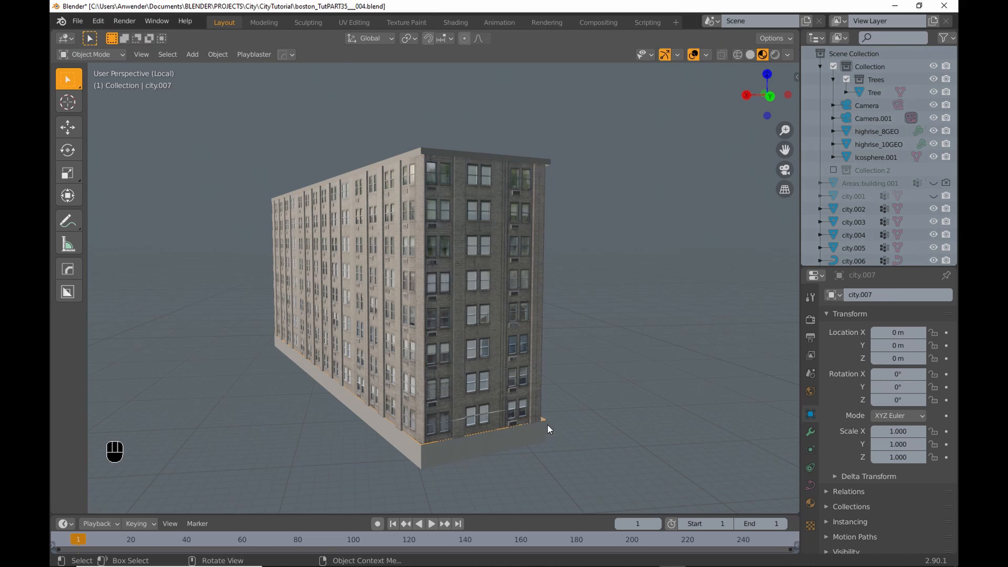
click(810, 485)
drag(904, 348, 935, 348)
middle_drag(499, 295, 635, 322)
middle_drag(382, 292, 598, 305)
shift+middle_drag(484, 326, 533, 312)
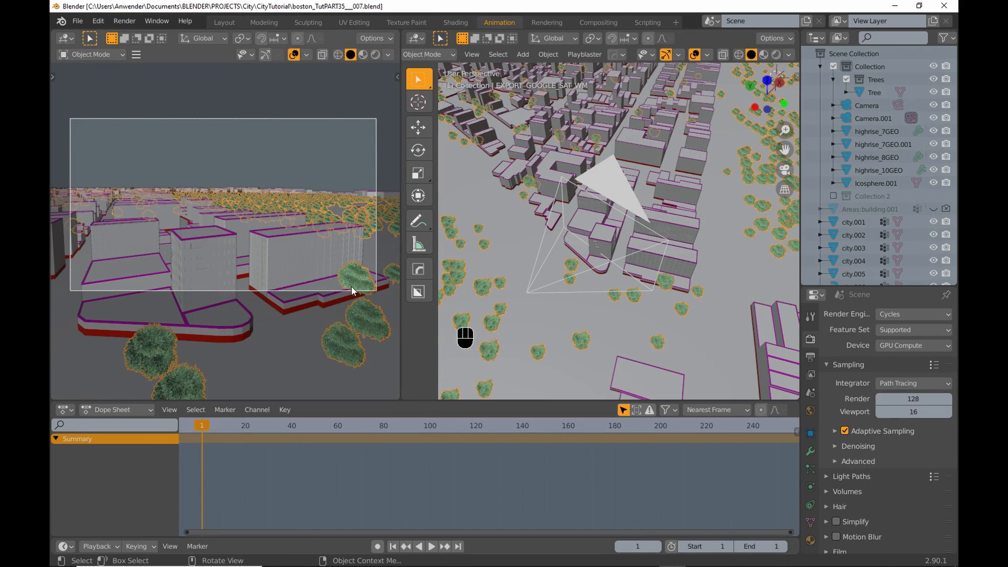
- Display the full city scene in the perspective view with Material Preview shading
click(764, 54)
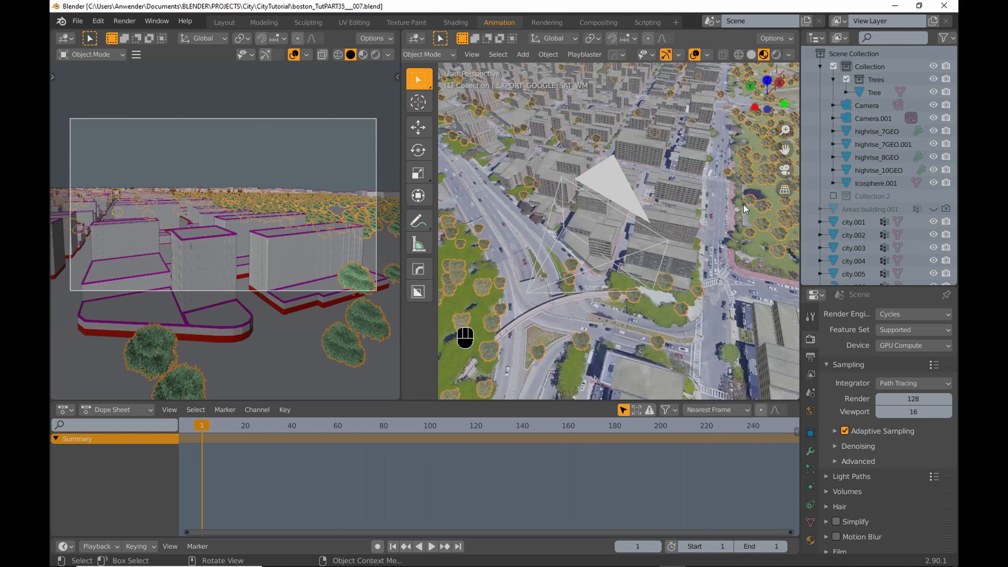
- Cut away the tree particles on the green in front of the camera in Particle Edit mode, then return to Object Mode
click(442, 55)
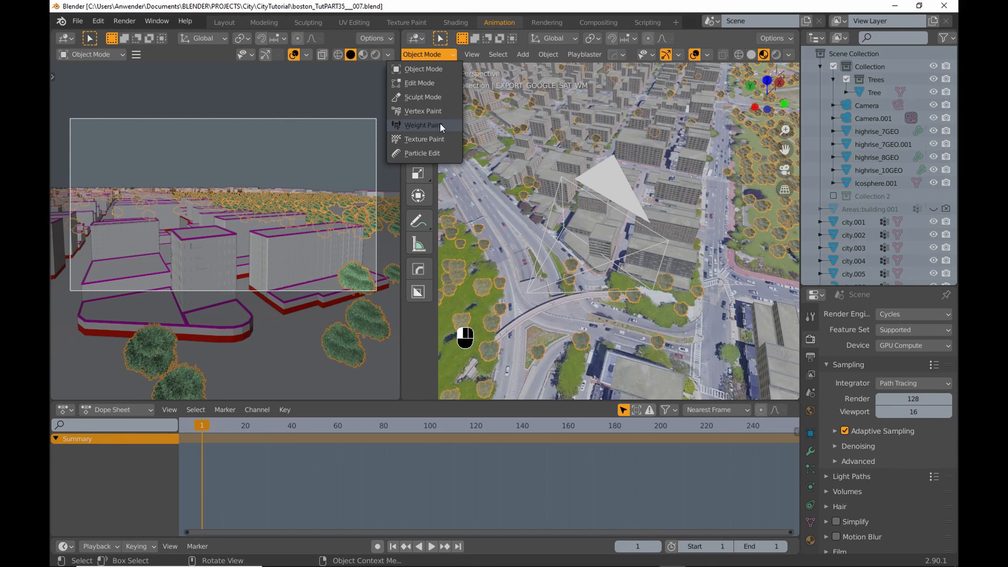
click(431, 150)
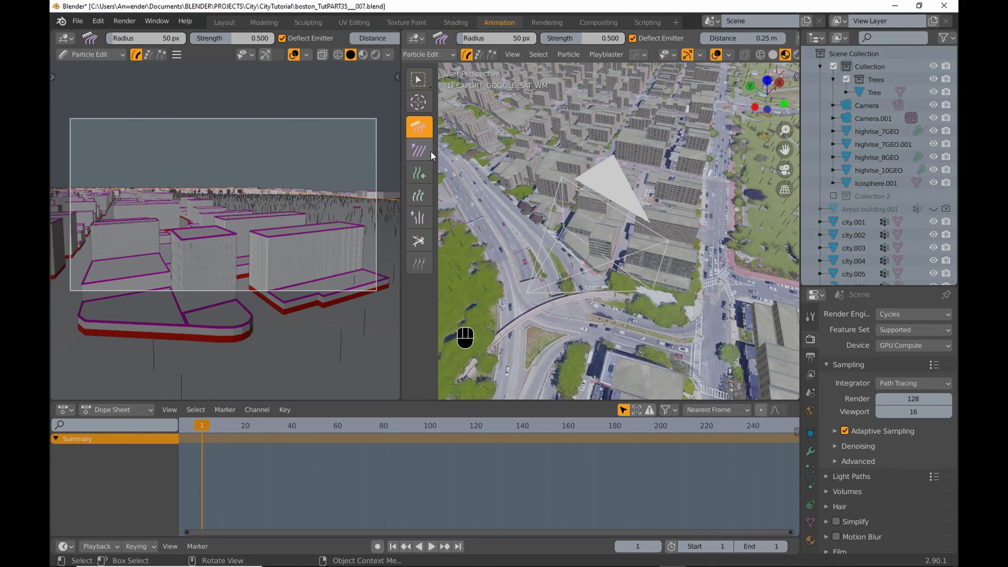
click(420, 241)
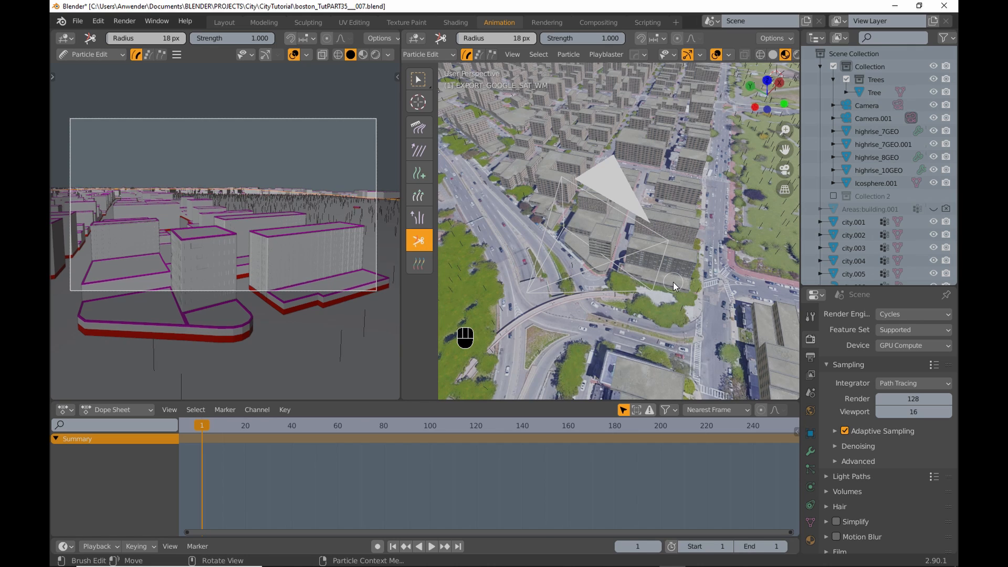
drag(615, 298, 637, 298)
click(436, 55)
click(427, 68)
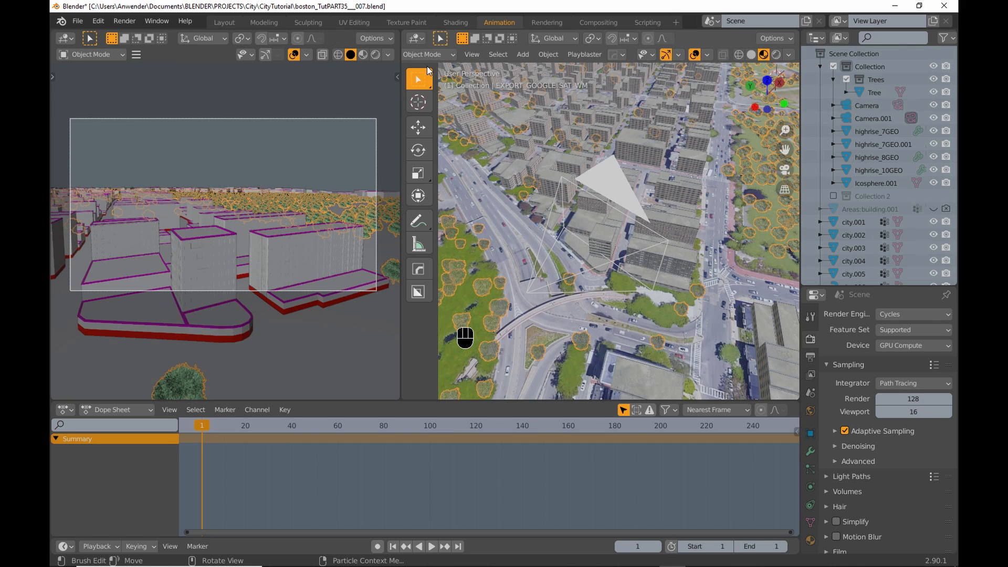
- Duplicate the Tree object in place, rotate the copy about the Z axis and apply its rotation
click(326, 218)
scroll(335, 213, up, 9)
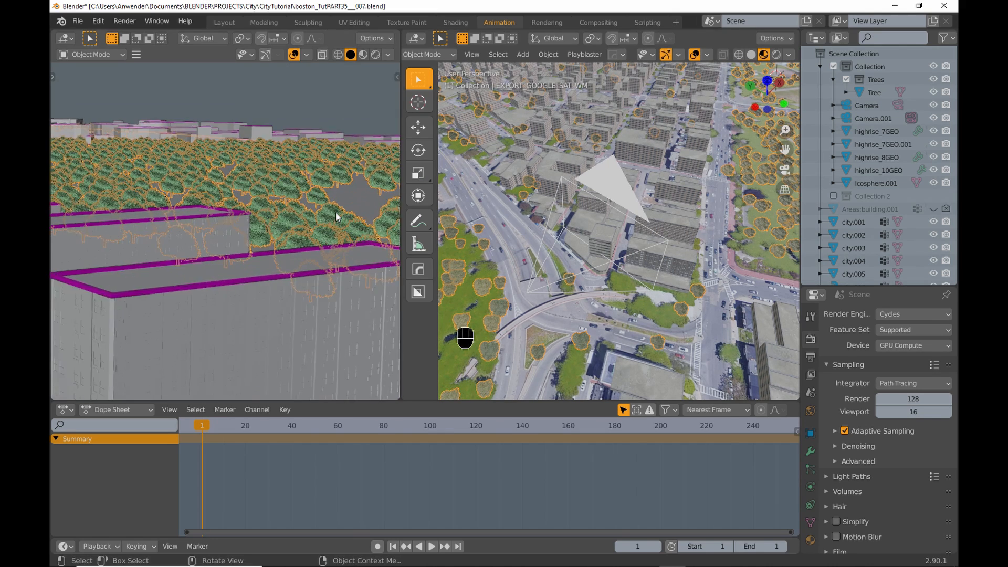
click(873, 93)
key(KP_Decimal)
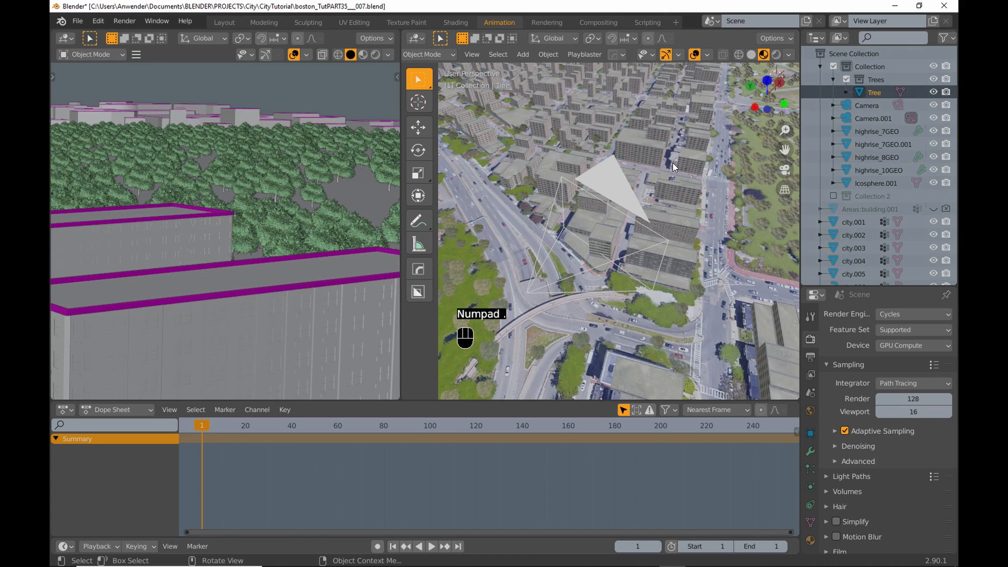
middle_drag(648, 234, 653, 254)
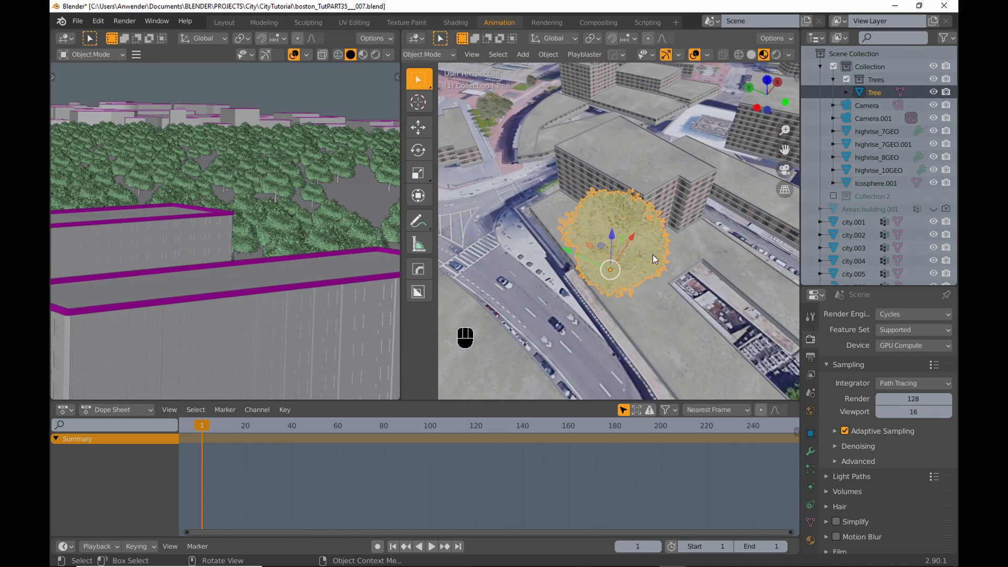
key(shift+d)
key(Escape)
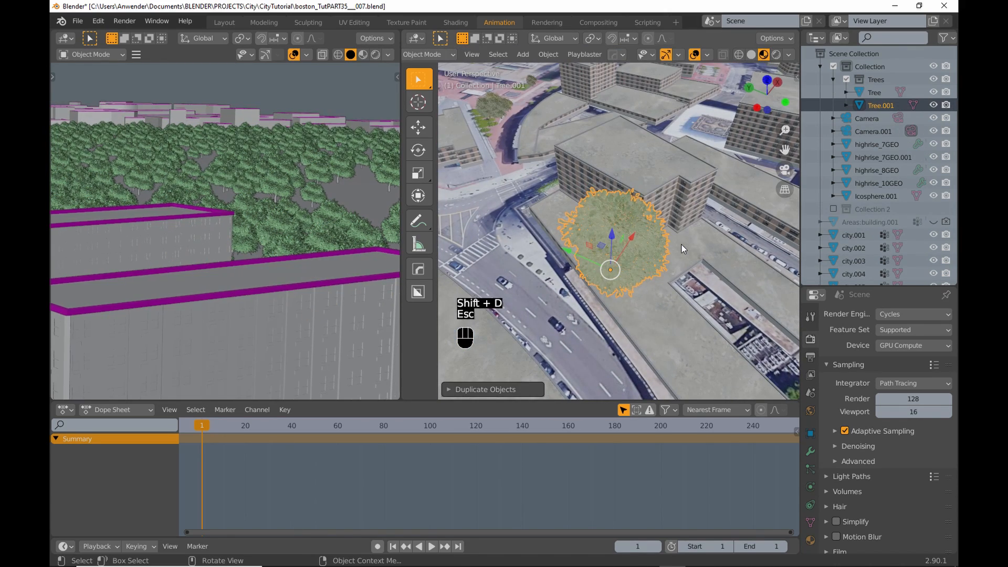
key(r)
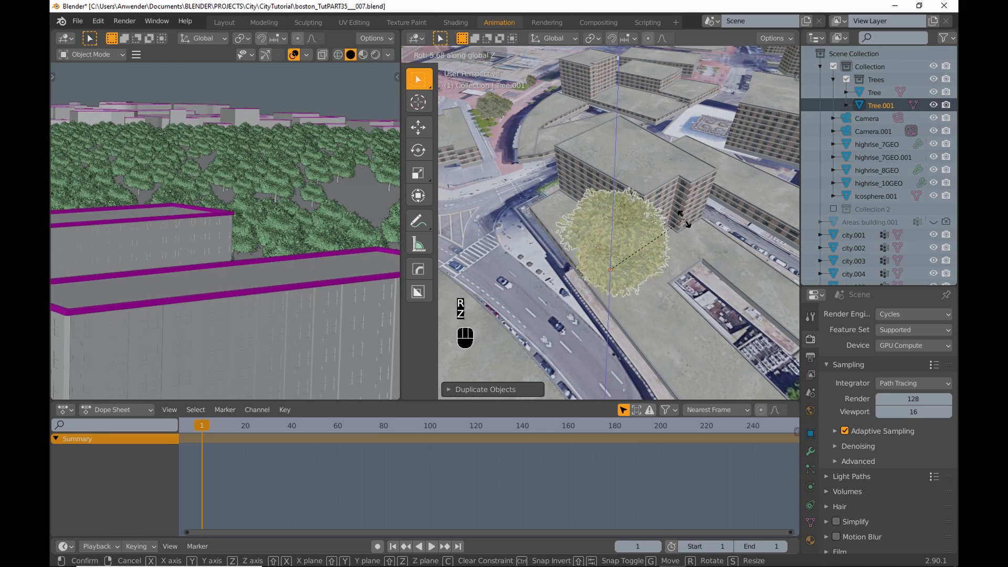
click(631, 196)
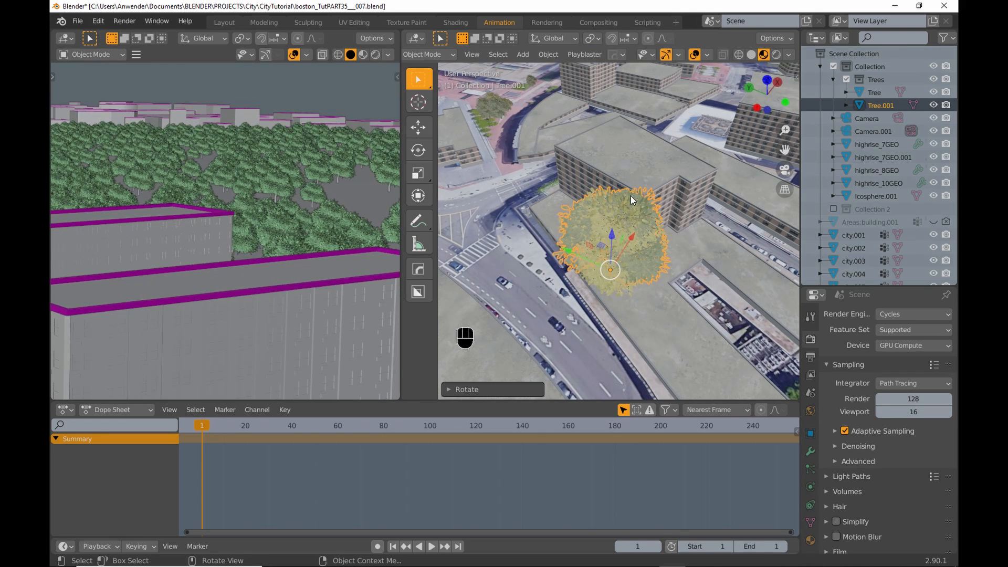
key(ctrl+a)
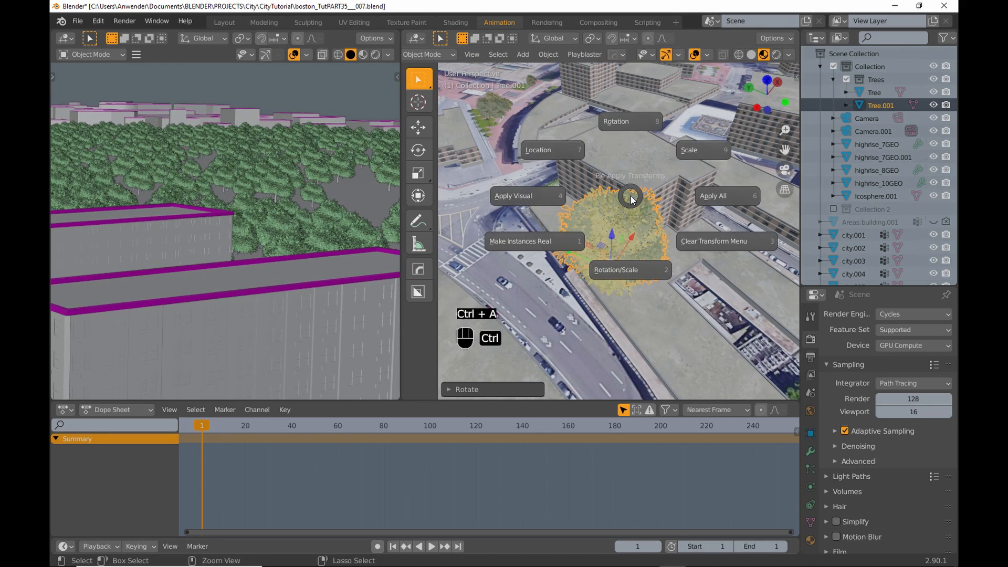
click(633, 122)
- Duplicate the rotated tree copy in place, turn the new one about the Z axis and apply its rotation
key(shift+d)
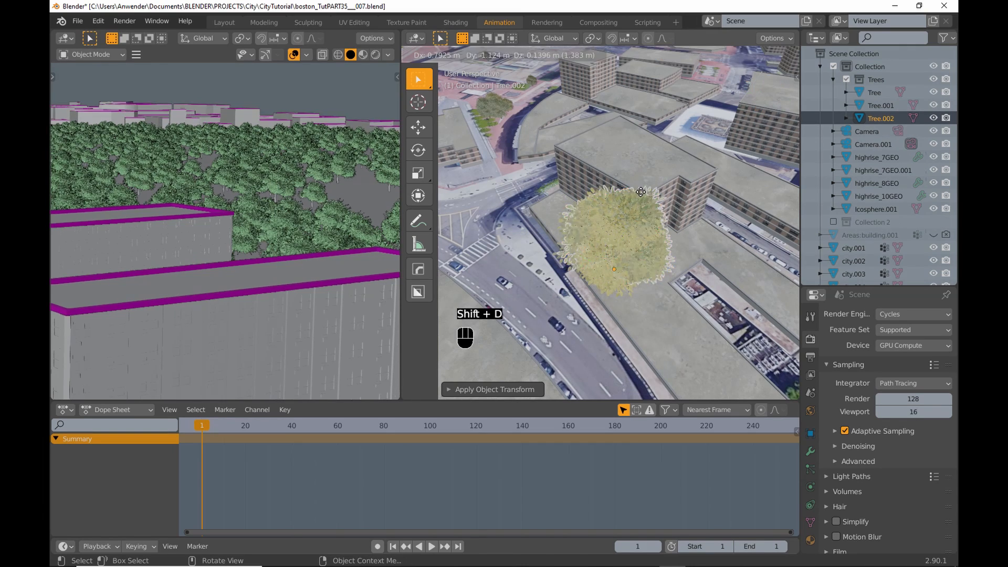
key(Escape)
key(r)
key(z)
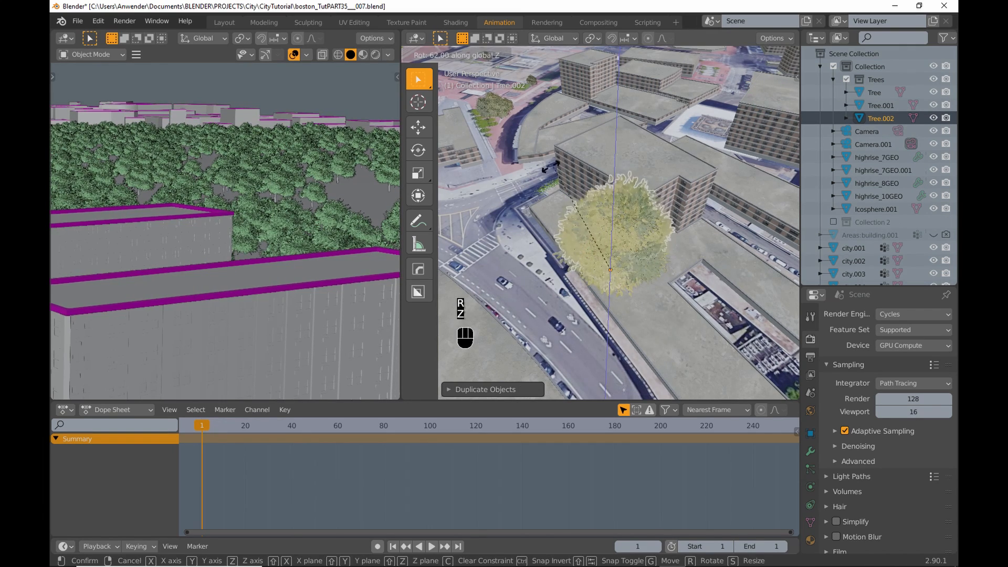
click(644, 179)
key(ctrl+a)
click(526, 97)
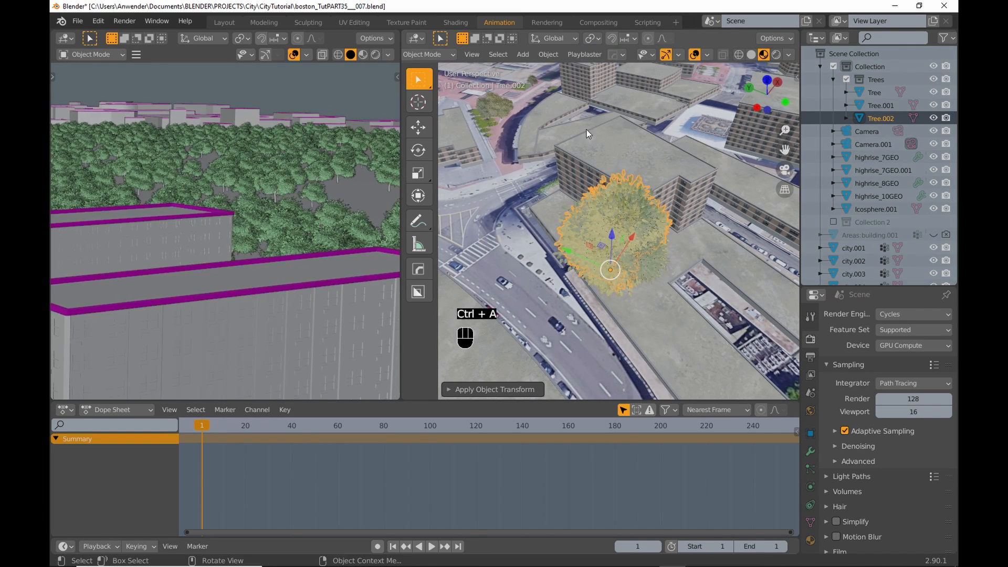
- Duplicate the Trees collection and delete Tree.004 and Tree.005 from the duplicate, keeping a single tree in it
click(833, 79)
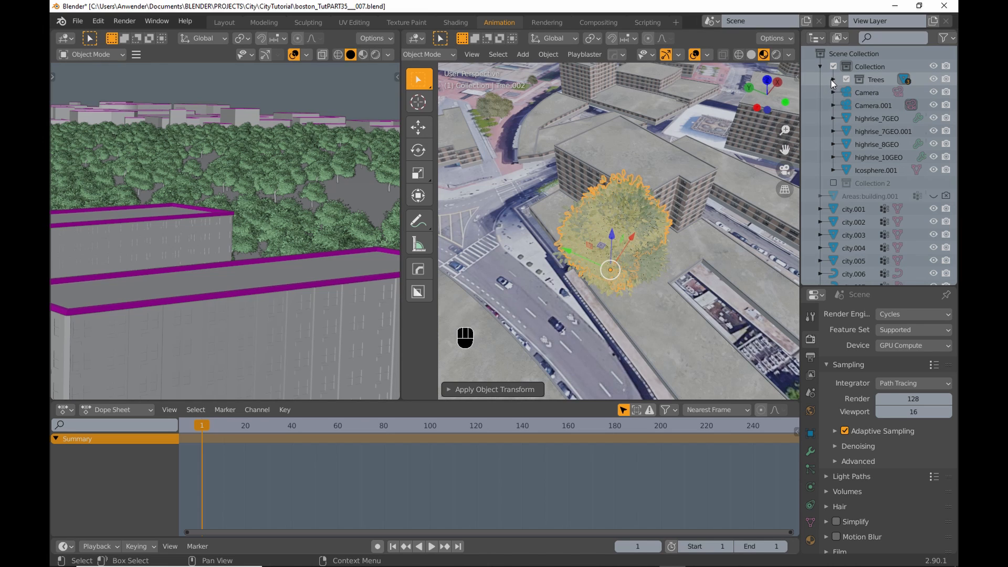
click(515, 249)
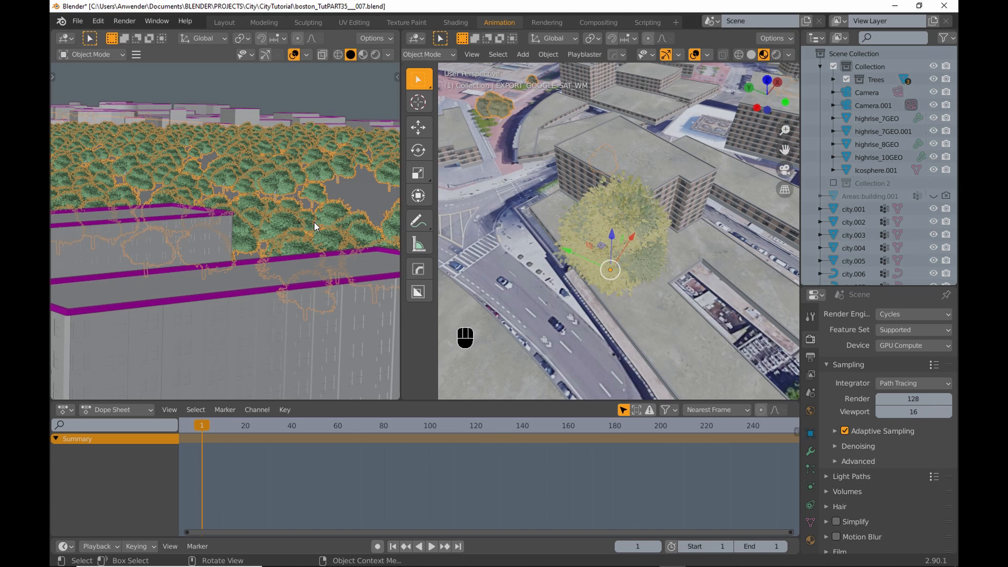
scroll(314, 222, down, 6)
shift+middle_drag(298, 217, 319, 158)
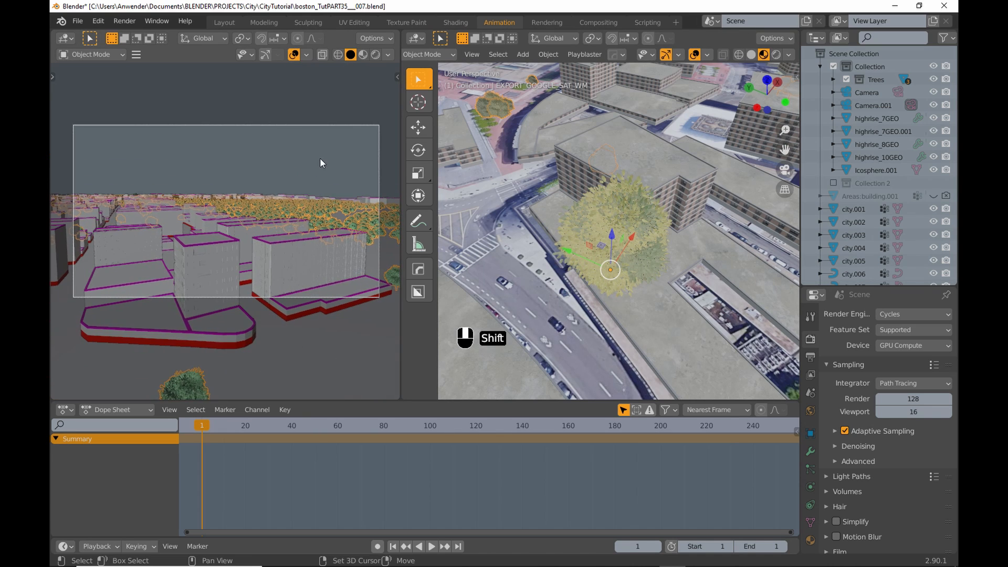
click(346, 158)
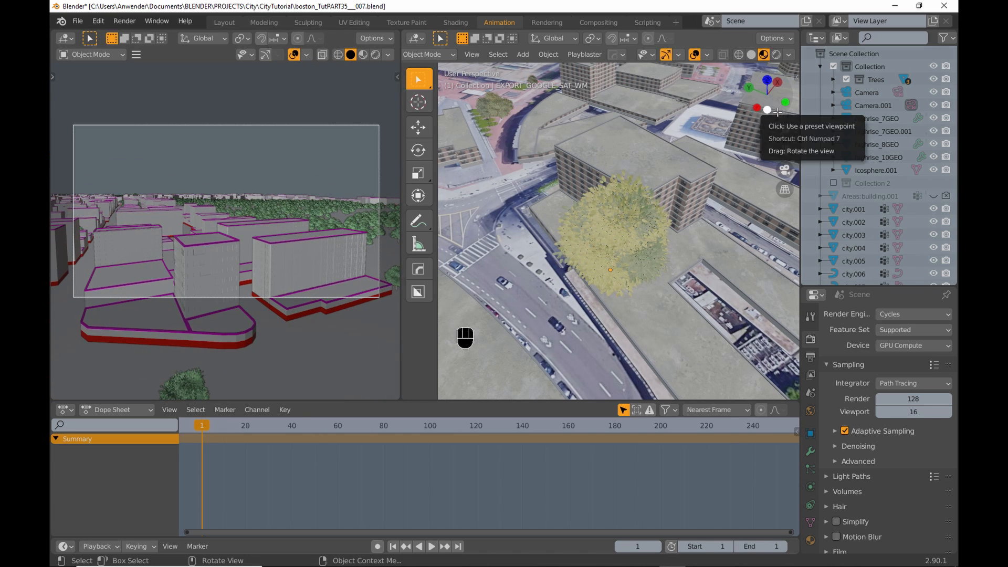
click(877, 81)
right_click(878, 80)
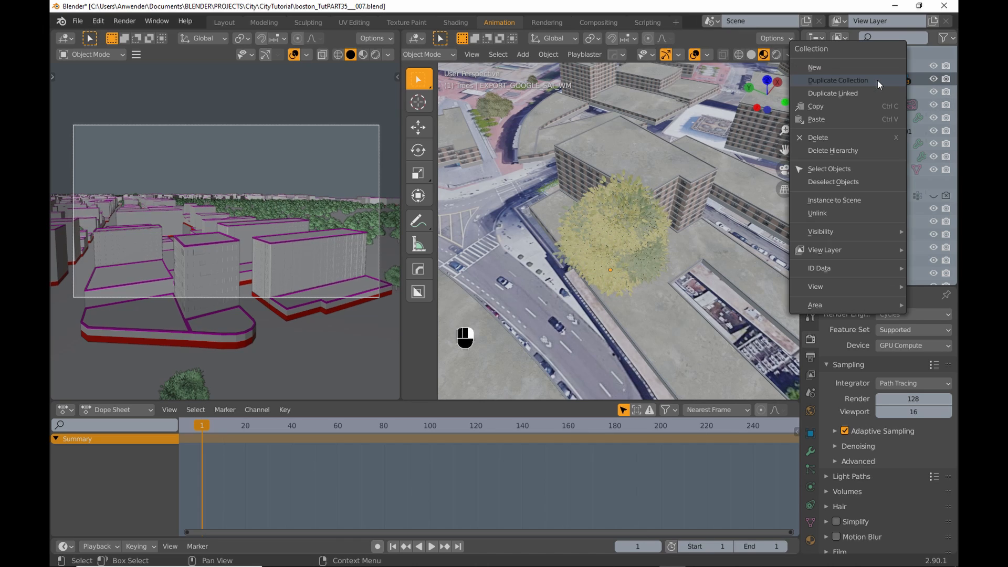
click(877, 80)
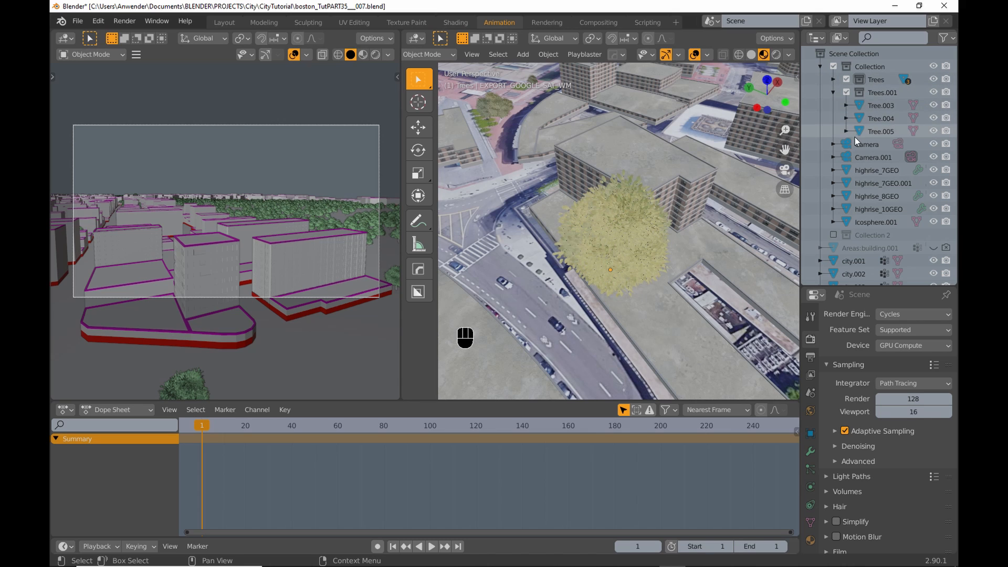
shift+click(874, 133)
key(Delete)
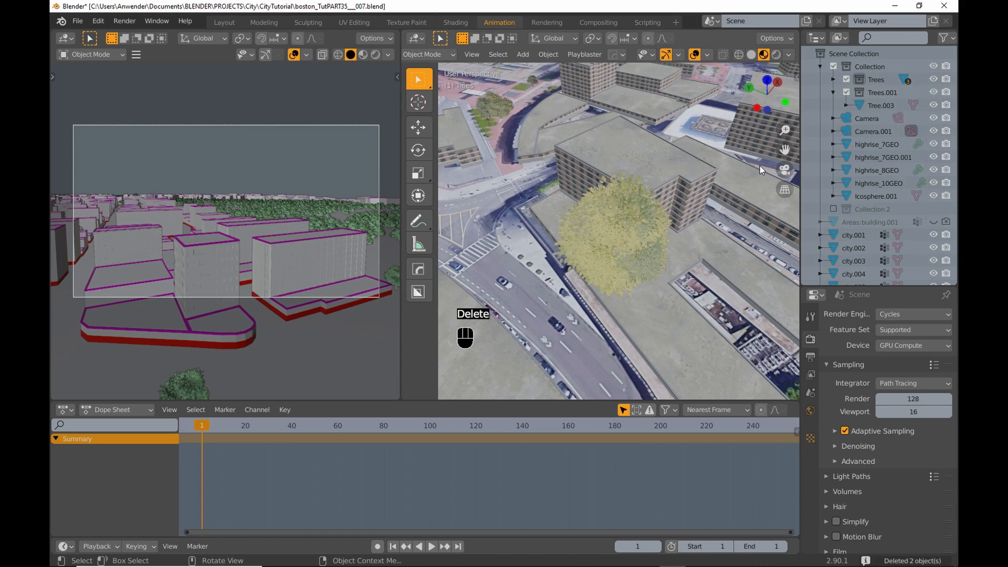
click(834, 93)
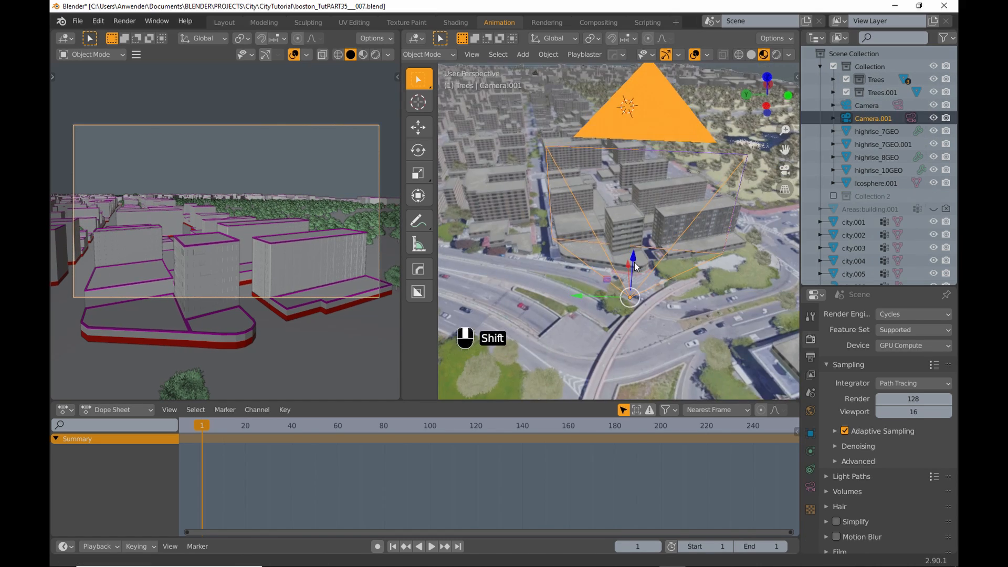
- Place the 3D cursor on the street beside the front building block and add a collection instance of Trees.001 there
shift+middle_drag(603, 202, 603, 225)
shift+right_click(541, 225)
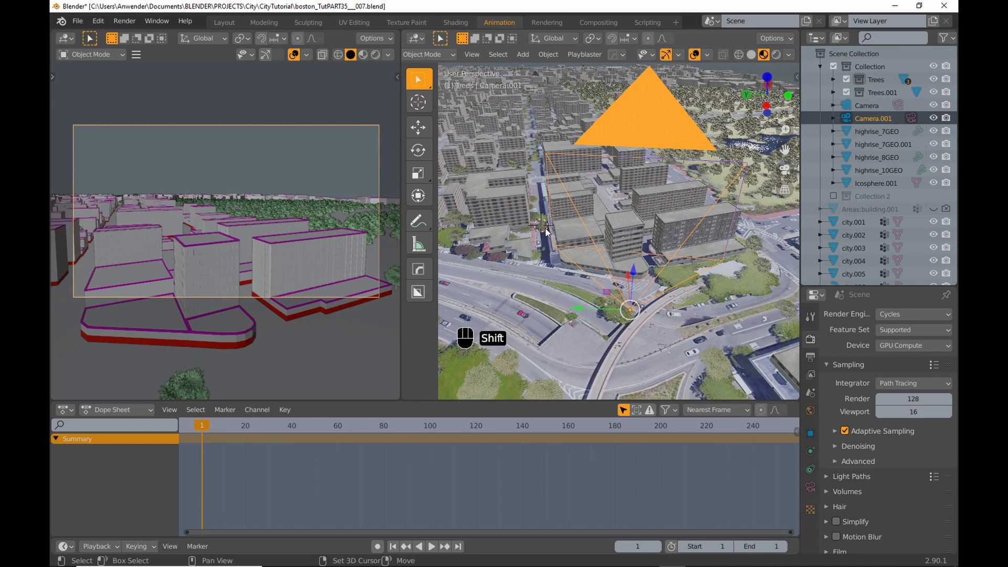
key(shift+a)
mouse_move(567, 298)
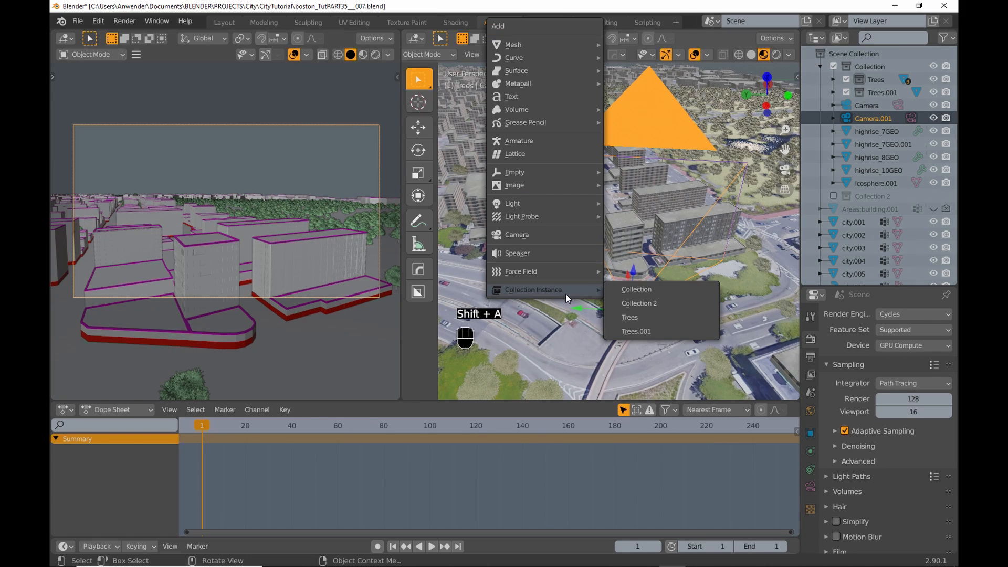
click(638, 331)
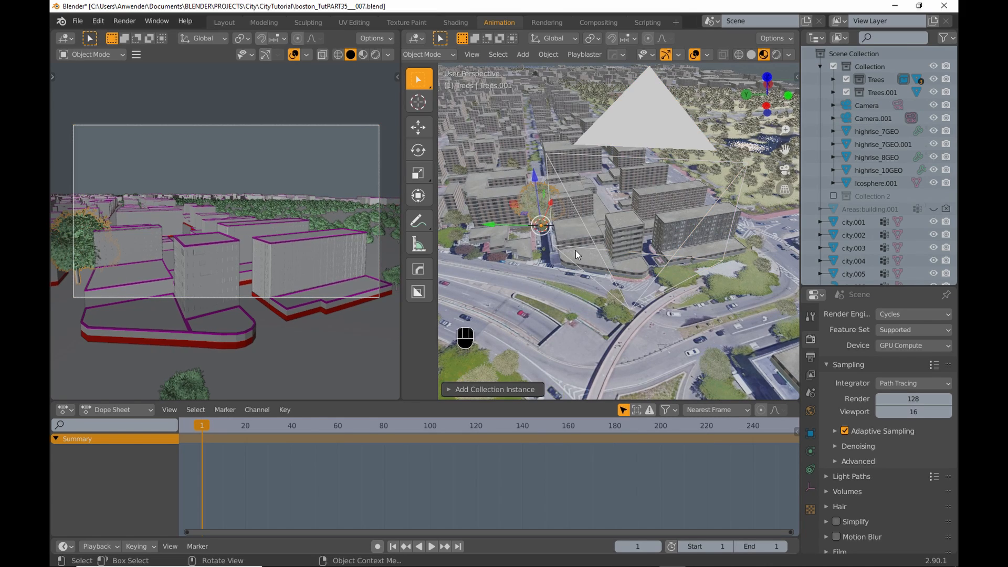
- In top view, scale the tree instance to about 0.34 and move it onto the street tree in the satellite image
middle_drag(581, 193, 528, 260)
key(KP_7)
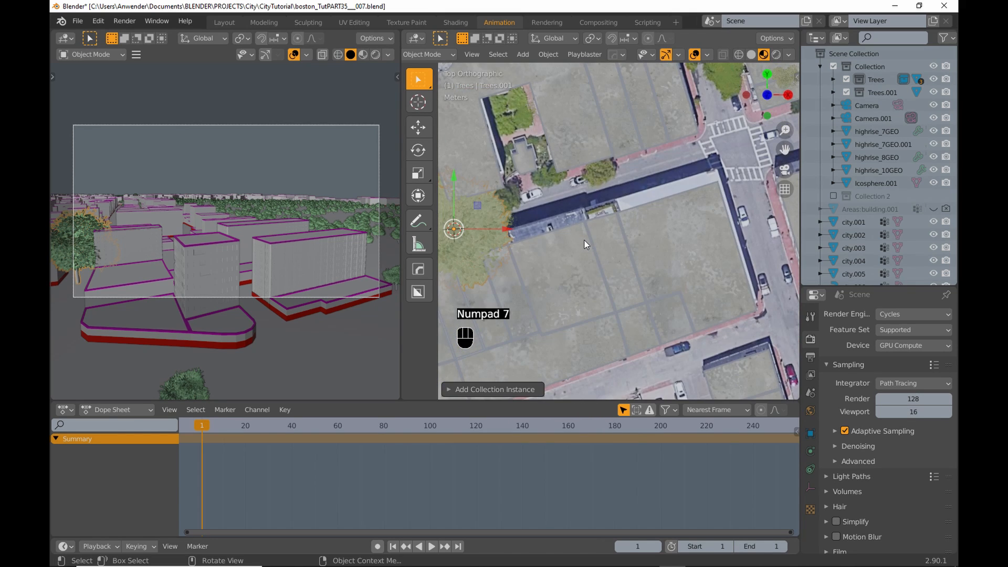
scroll(585, 241, down, 2)
shift+middle_drag(585, 242, 635, 251)
key(s)
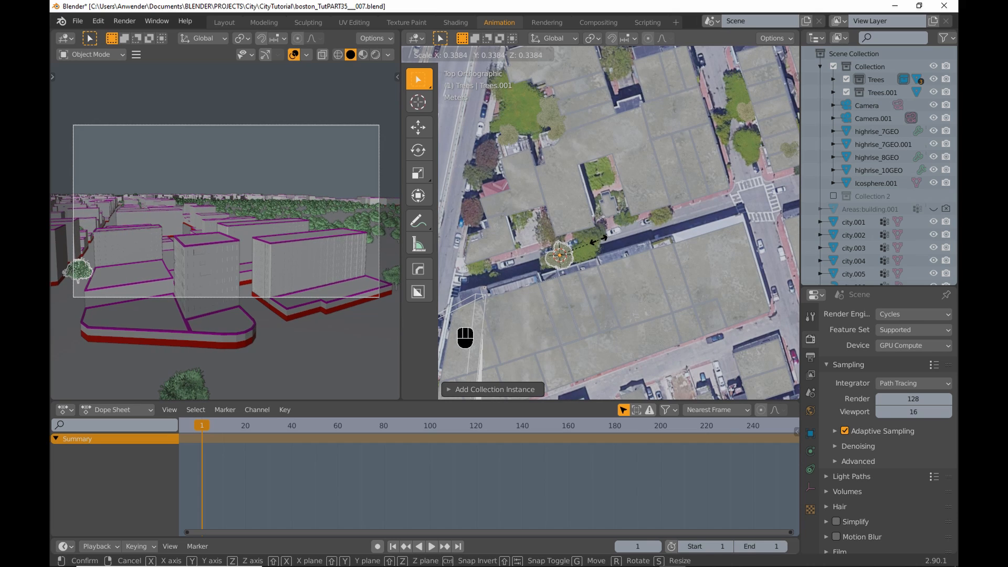
click(599, 241)
drag(556, 256, 545, 258)
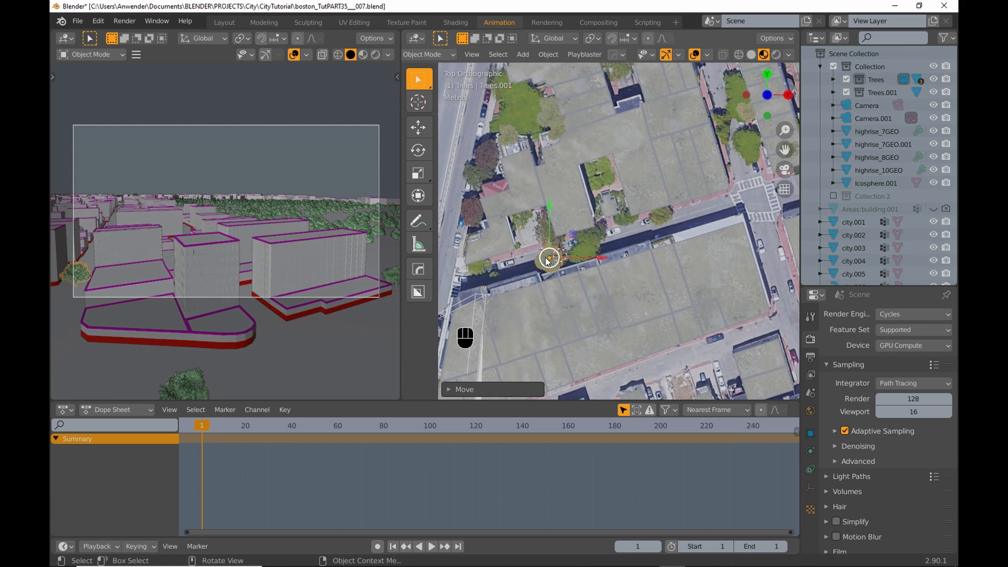
- Duplicate the tree instance onto the neighbouring tree along the same street and rotate the copy
key(shift+d)
click(583, 247)
key(r)
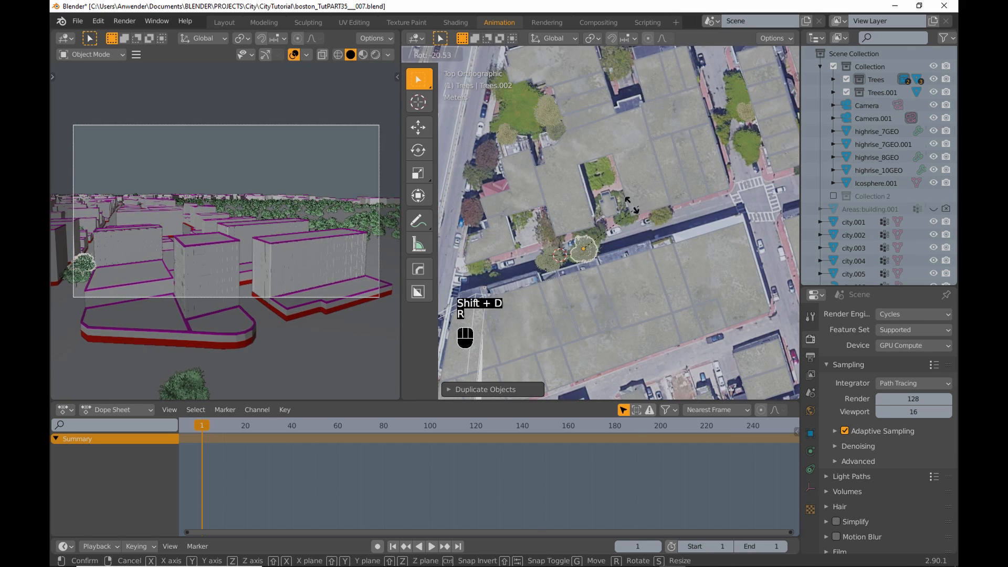
click(594, 282)
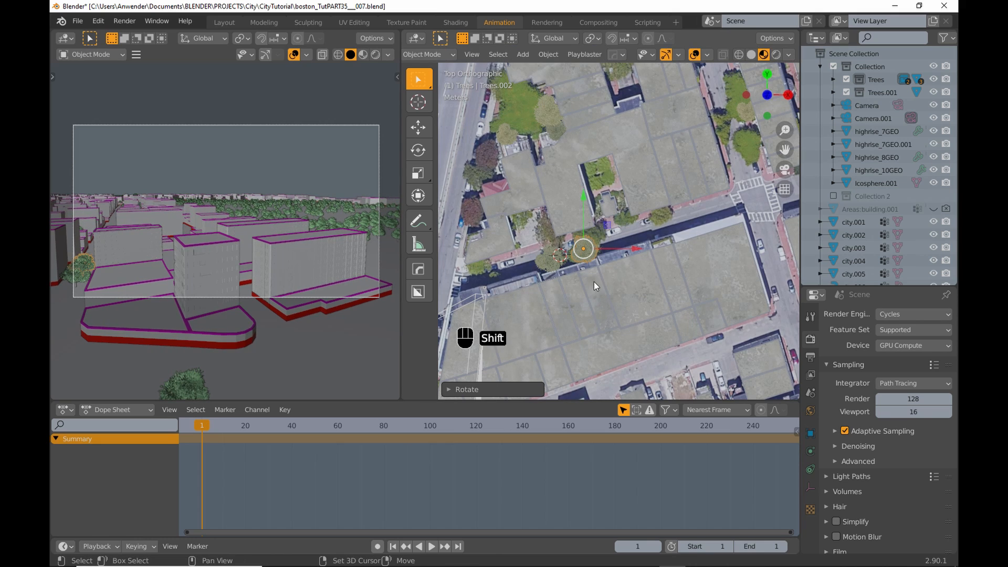
- Duplicate the instance onto the next tree farther along the street toward the crossing, then rescale, rotate and reposition the copy
key(shift+d)
click(693, 238)
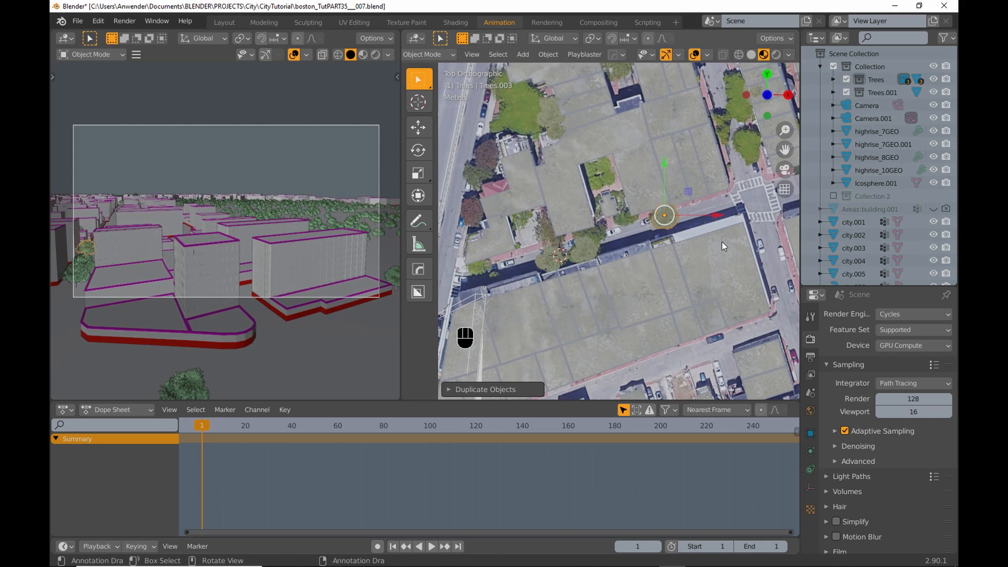
key(s)
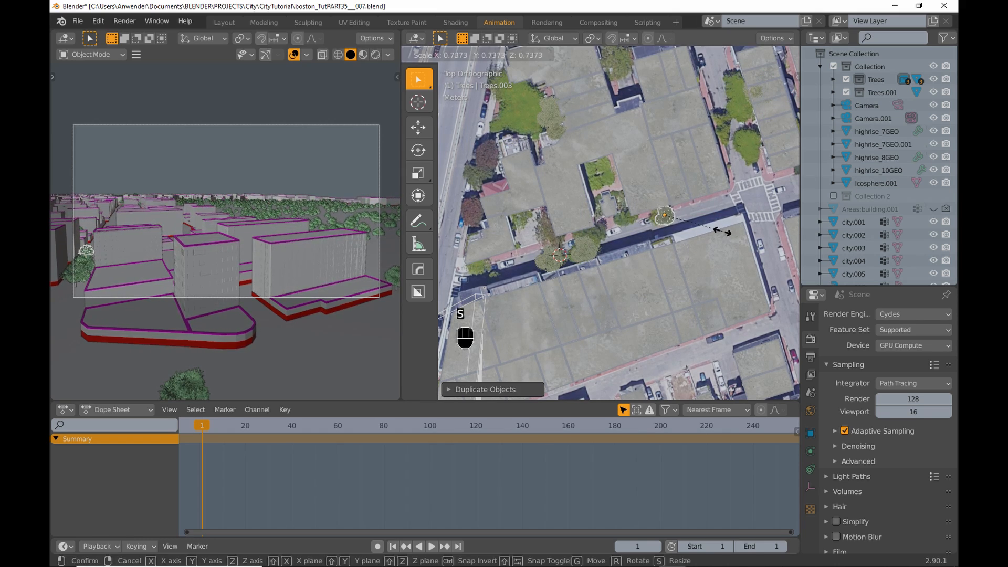
click(741, 245)
key(r)
click(666, 269)
drag(666, 216, 662, 221)
- Duplicate the tree instance to the street corner of the building block next to the green
shift+middle_drag(660, 235, 639, 174)
shift+middle_drag(650, 236, 694, 187)
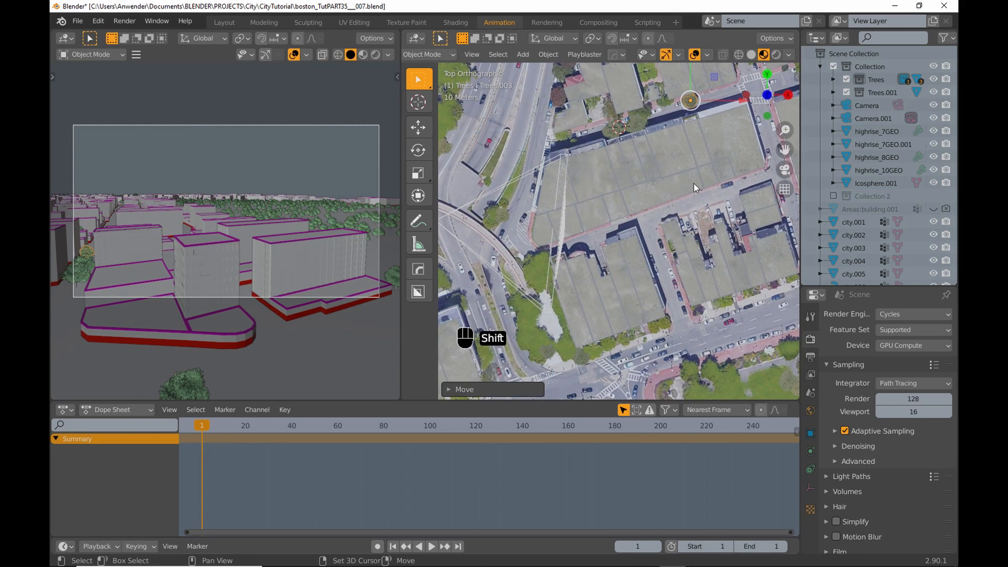
key(shift+d)
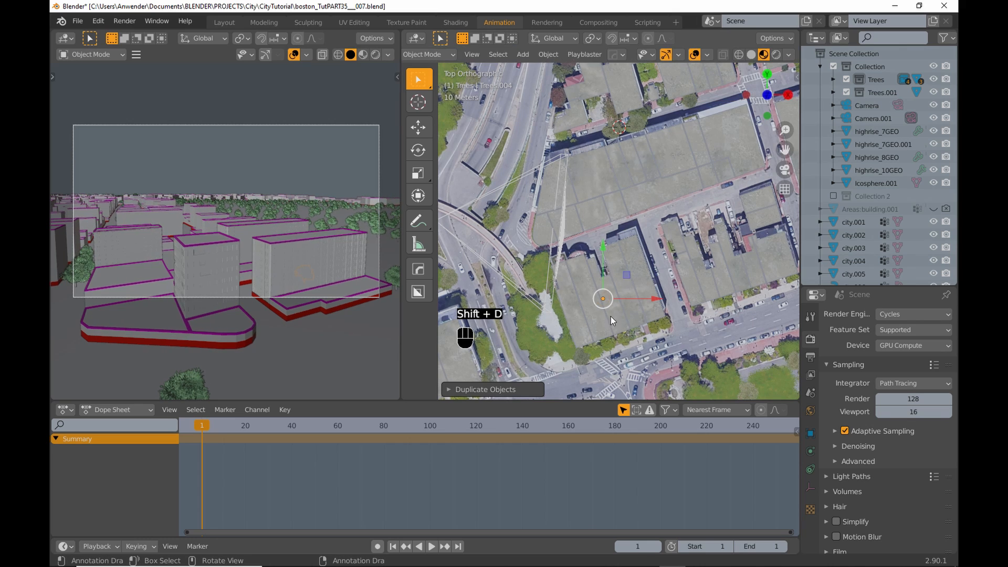
click(597, 349)
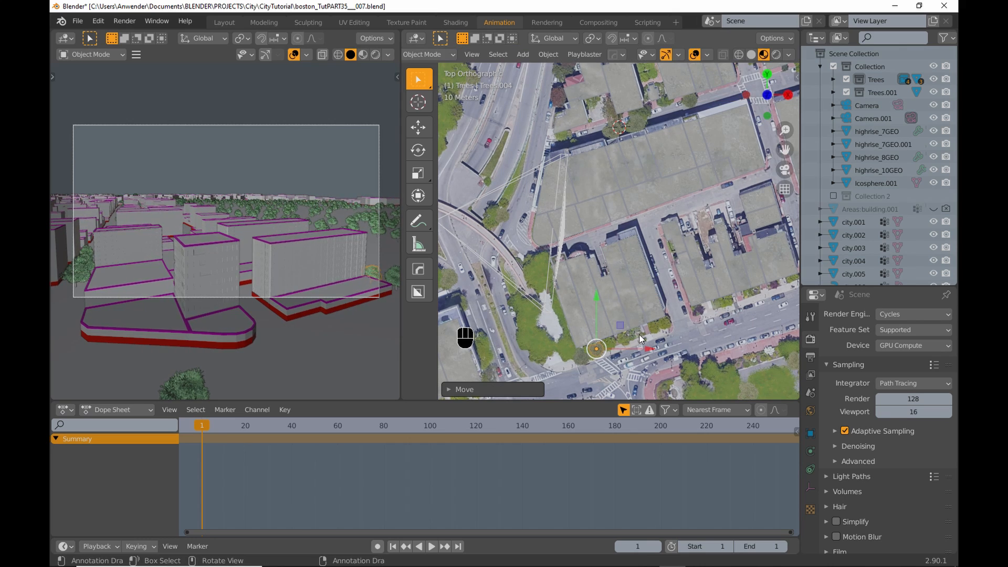
- Rescale and rotate the tree copy at the street corner beside the green, and save the file
key(s)
click(653, 333)
key(r)
click(561, 284)
key(ctrl+s)
- Preview the camera view with rendered shading and examine the highrises and the street surface between them up close
click(376, 55)
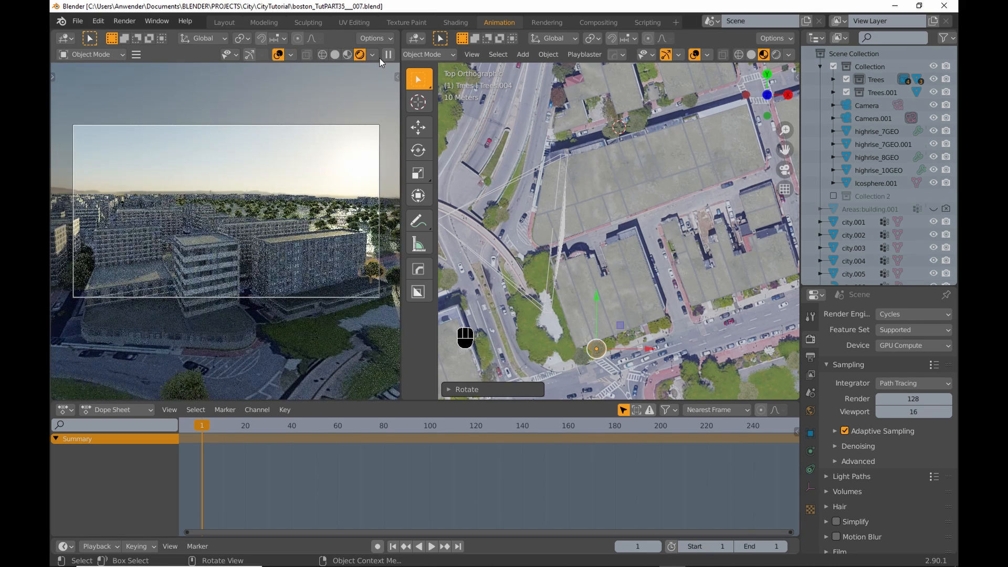
click(349, 137)
key(ctrl+space)
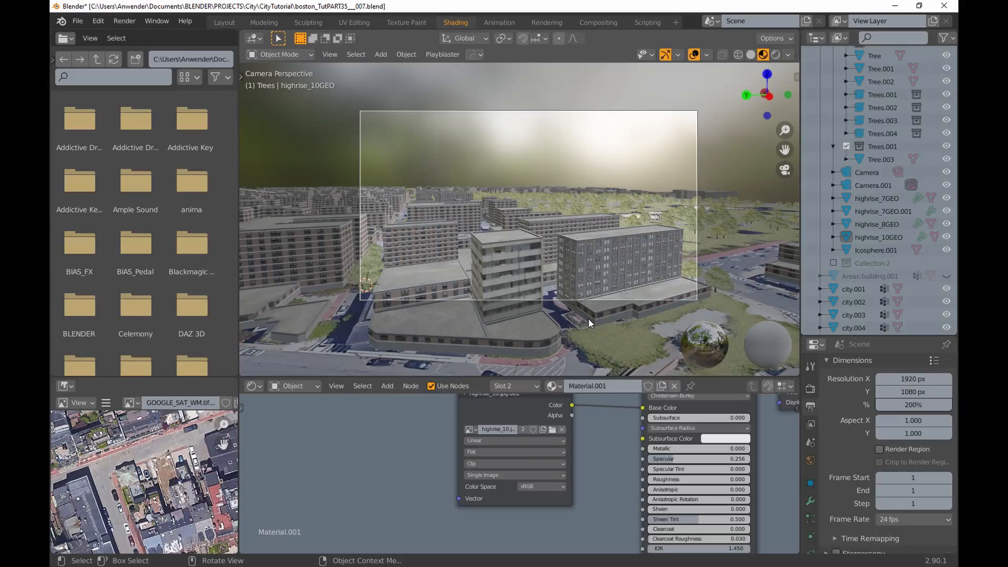
scroll(589, 318, up, 3)
shift+middle_drag(597, 304, 678, 317)
shift+middle_drag(517, 265, 722, 261)
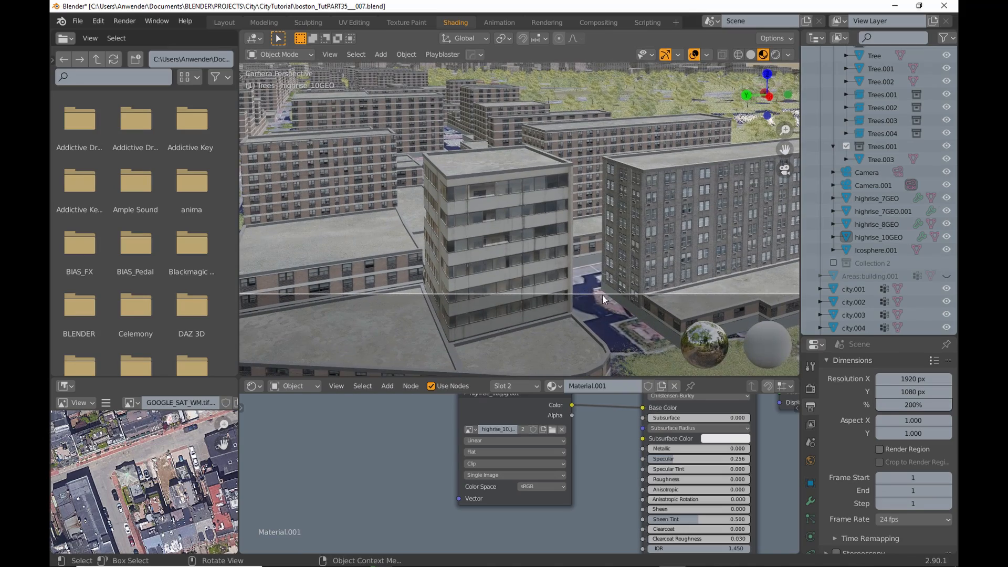
scroll(588, 263, down, 3)
shift+middle_drag(659, 245, 467, 256)
- Select the satellite ground plane and turn off the viewport display of its particle system modifier
click(594, 326)
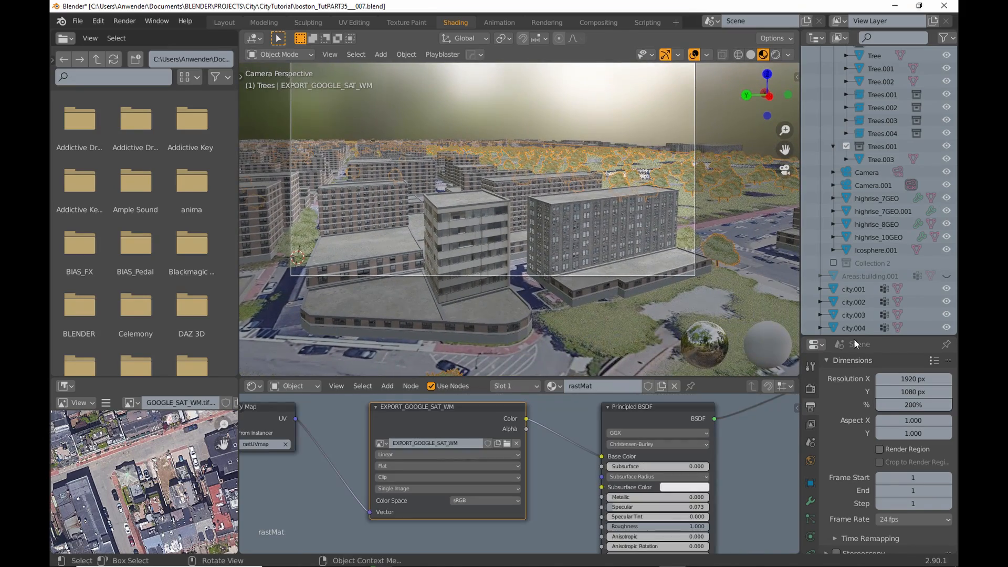
drag(854, 339, 857, 164)
click(811, 325)
click(889, 238)
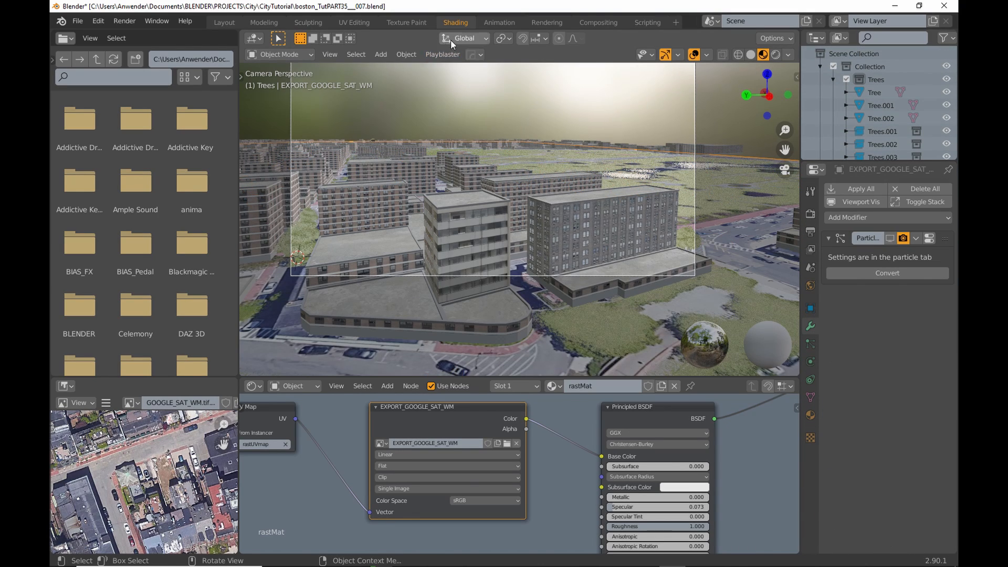
- Switch to texture painting in top view and widen the 3D viewport, framing the street between the building blocks near the camera
click(407, 22)
scroll(619, 318, down, 6)
scroll(619, 317, down, 4)
middle_drag(620, 317, 625, 346)
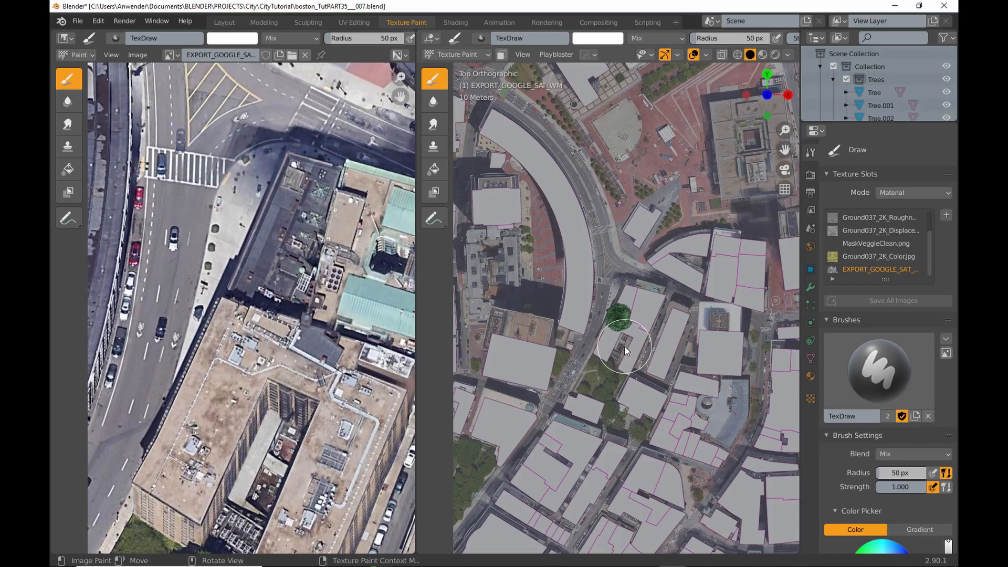
scroll(626, 352, down, 8)
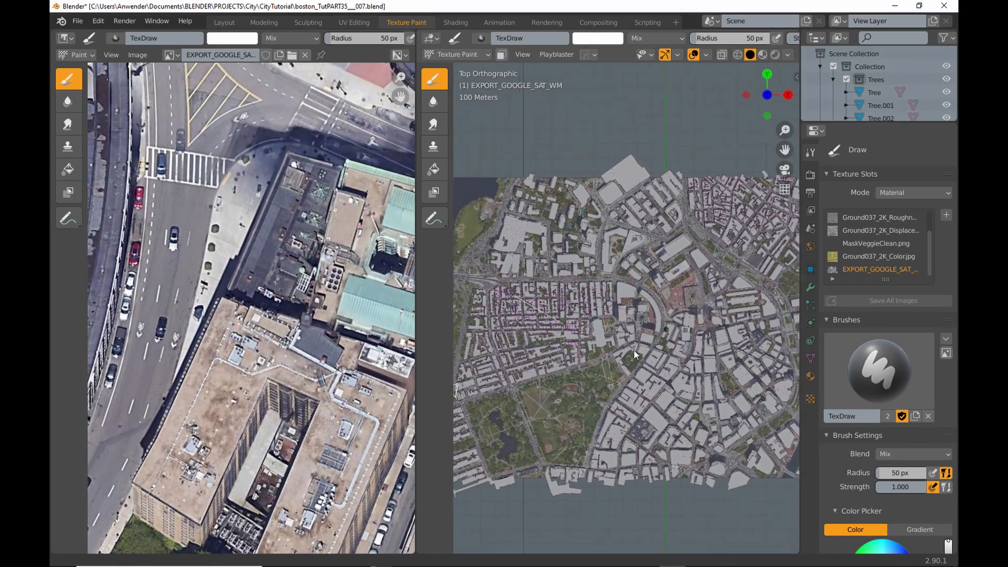
shift+middle_drag(628, 352, 727, 291)
scroll(605, 345, up, 9)
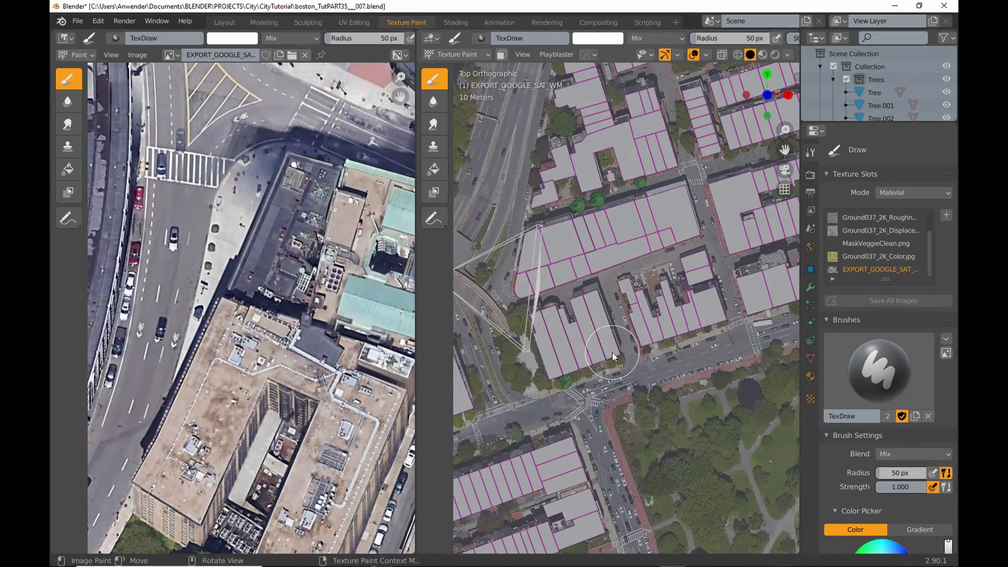
shift+middle_drag(635, 336, 613, 352)
drag(416, 331, 246, 331)
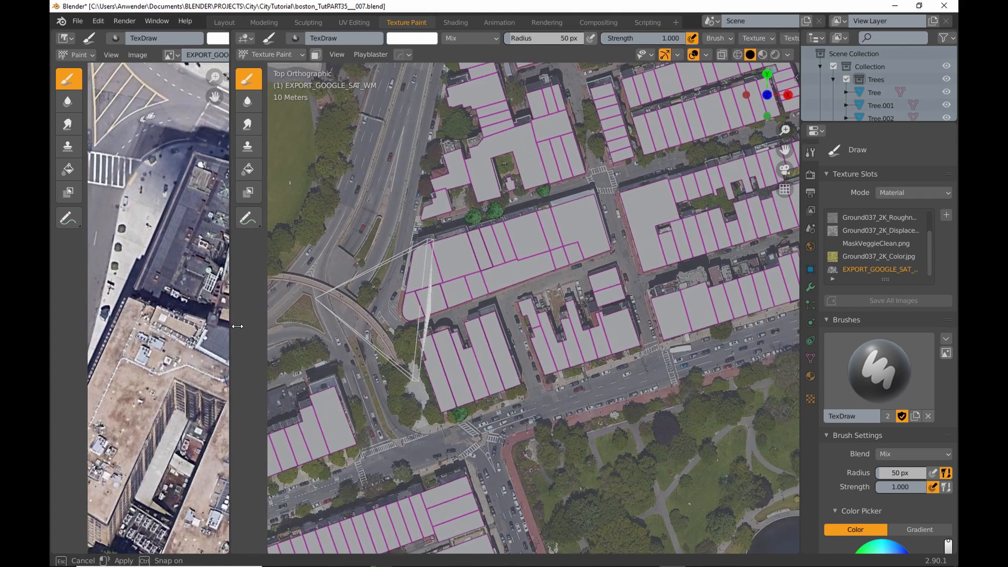
scroll(374, 329, up, 7)
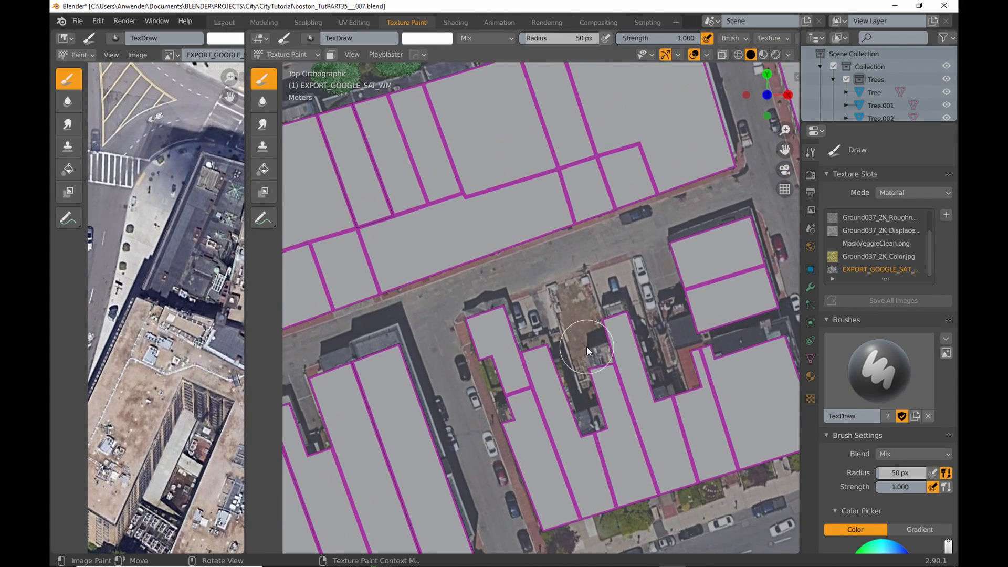
- Set the texture slot mode to Single Image and assign EXPORT_GOOGLE_SAT_WM as the image to paint on
click(929, 190)
click(916, 222)
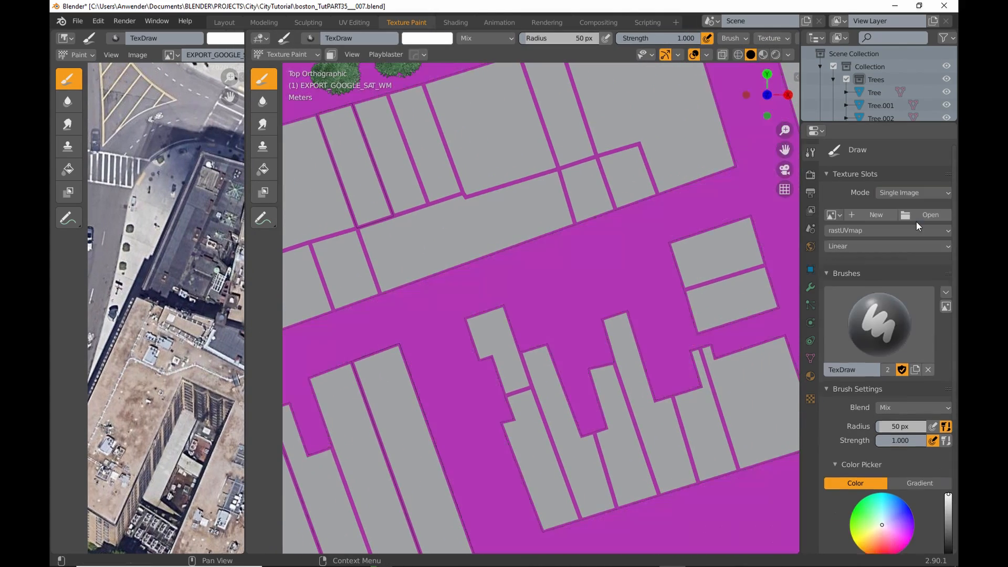
click(832, 215)
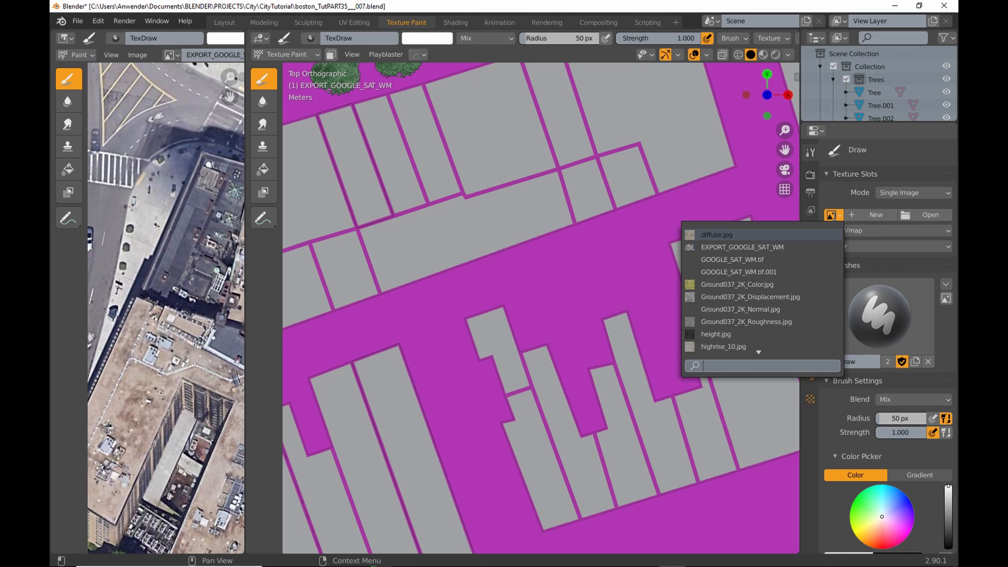
click(777, 247)
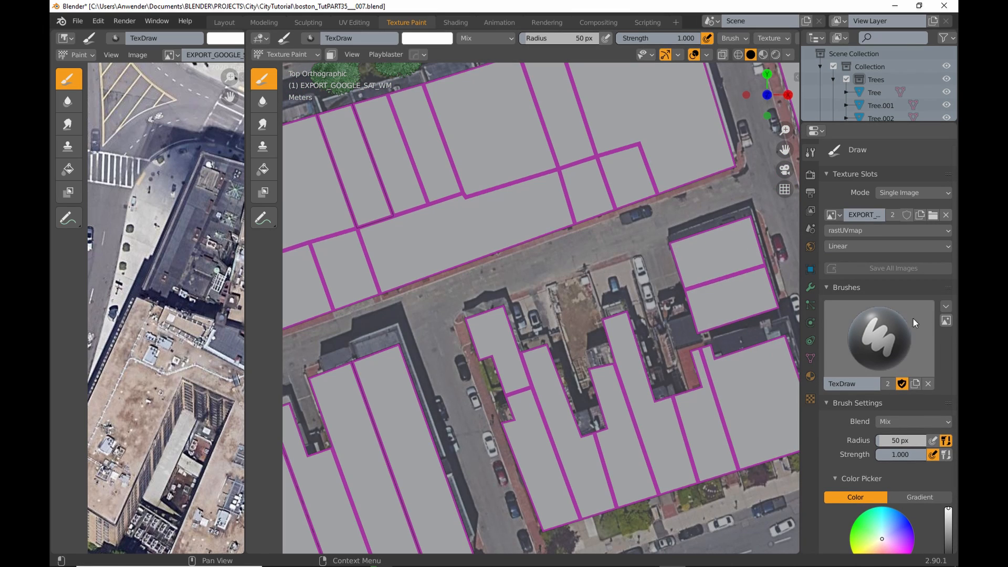
- Switch the image paint tool to Clone and set the brush radius to 14 px
click(947, 307)
mouse_move(923, 332)
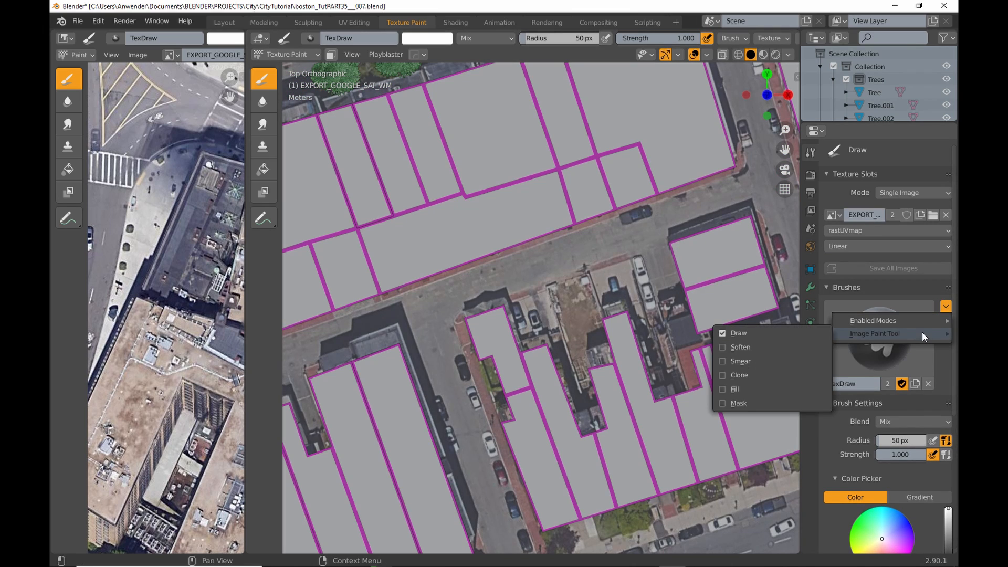
click(739, 376)
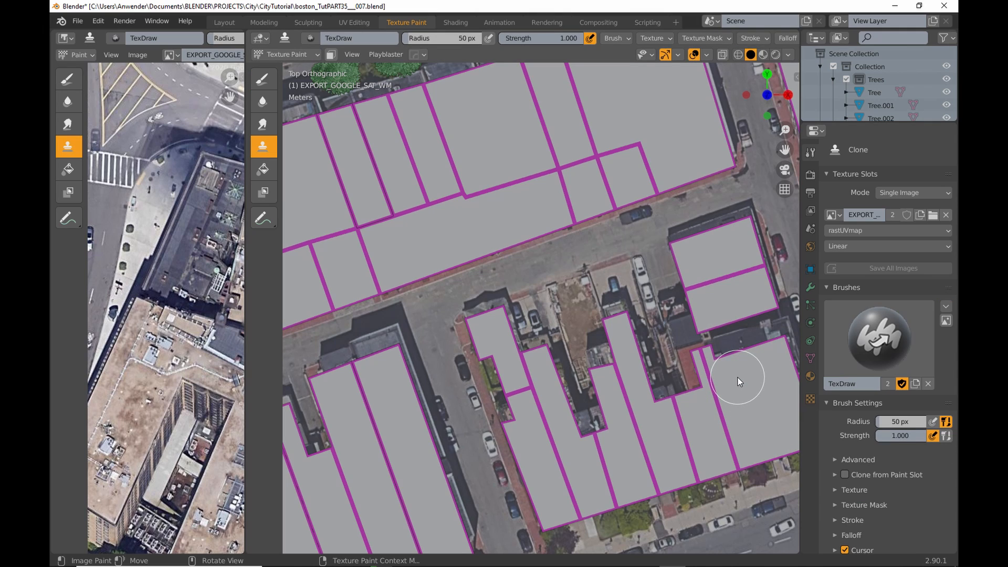
key(f)
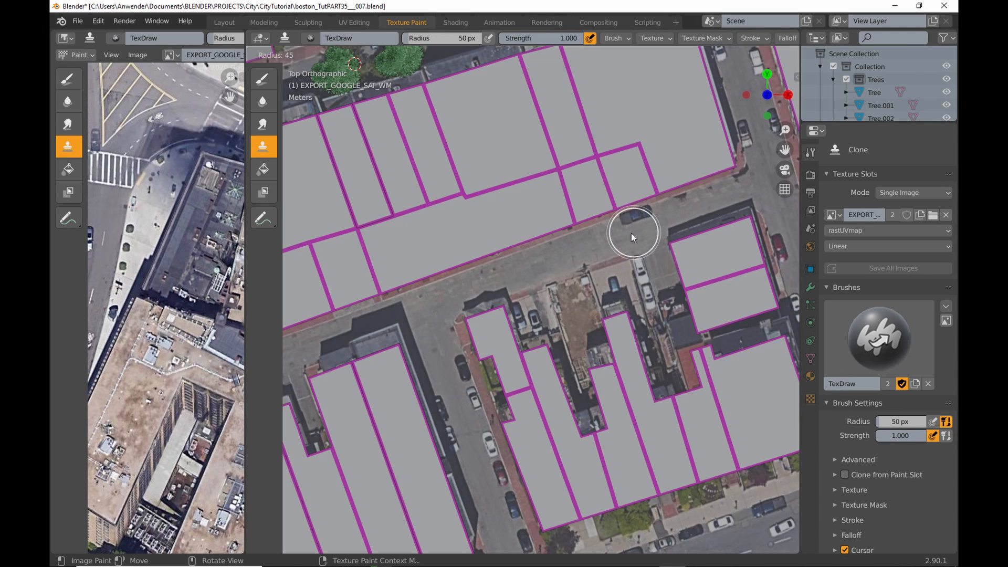
click(614, 240)
- Clone road asphalt over the tip of the building shadow at the street corner, sampling from the clean road beside it
shift+middle_drag(506, 266, 659, 229)
scroll(651, 236, up, 4)
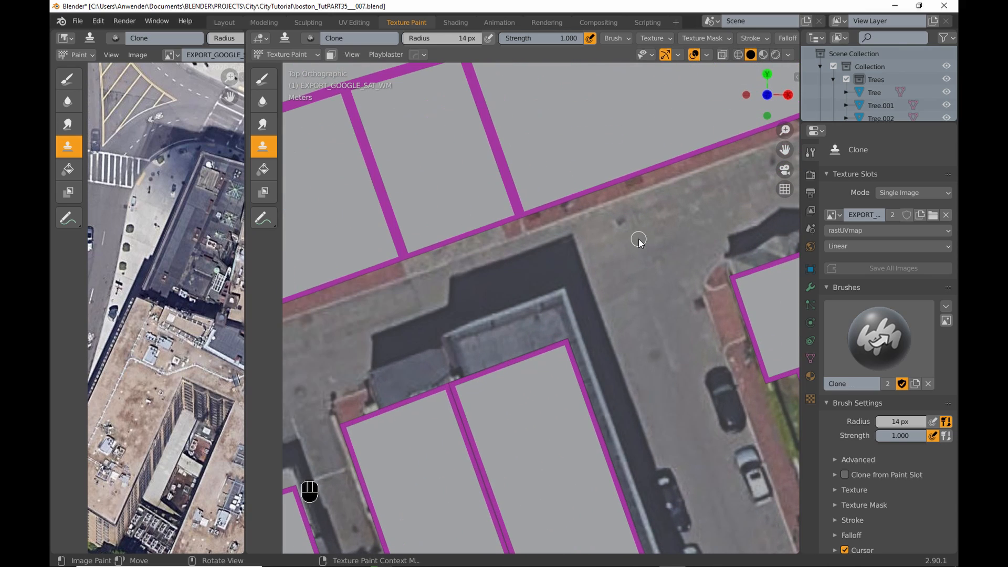
key(shift)
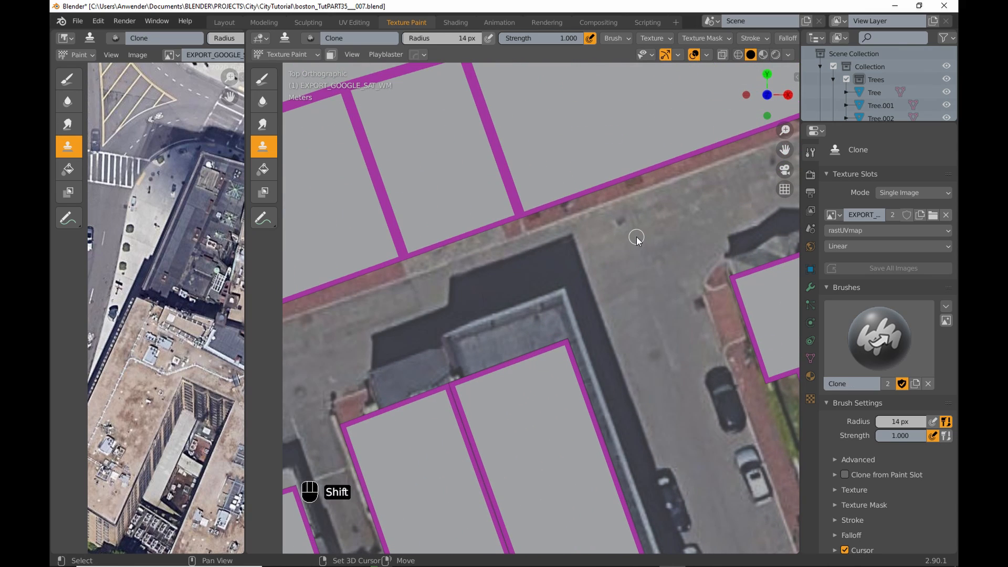
mouse_move(570, 238)
mouse_down()
mouse_move(566, 255)
mouse_move(581, 268)
mouse_up()
shift+right_click(617, 256)
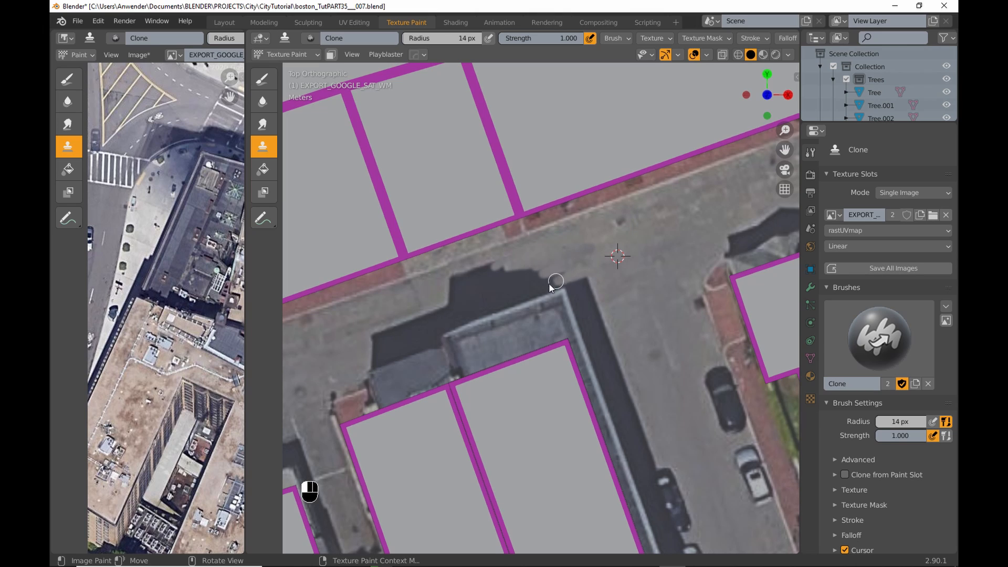
- Set the clone radius to 27 px and paint asphalt over the shadow and roof remnants along the block's street edge
key(f)
click(508, 273)
mouse_move(449, 282)
mouse_down()
mouse_move(468, 292)
mouse_move(450, 300)
mouse_move(558, 280)
mouse_move(603, 293)
mouse_move(472, 365)
mouse_up()
ctrl+click(660, 254)
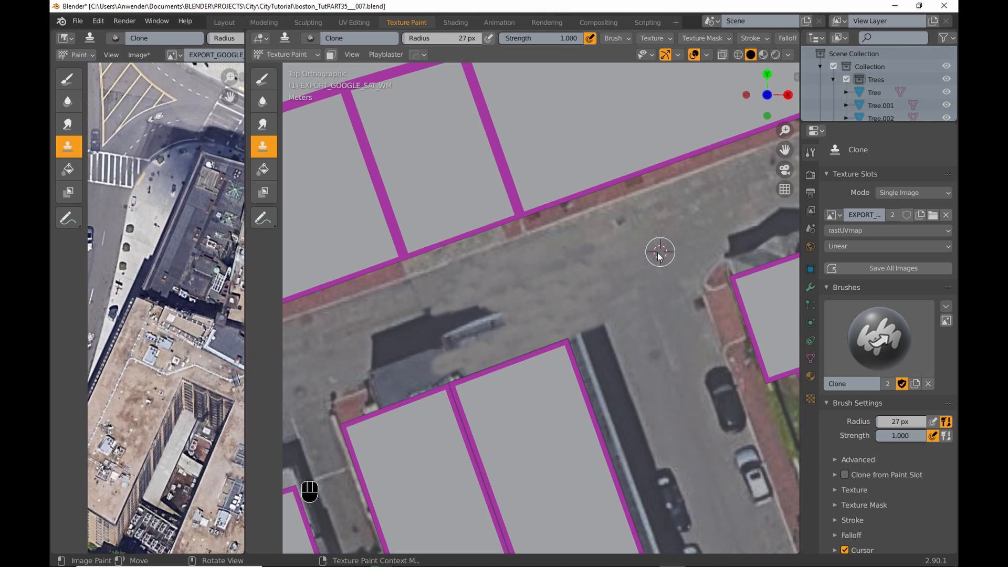
mouse_move(490, 327)
mouse_down()
mouse_move(471, 311)
mouse_move(416, 325)
mouse_move(407, 355)
mouse_move(422, 361)
mouse_move(422, 377)
mouse_up()
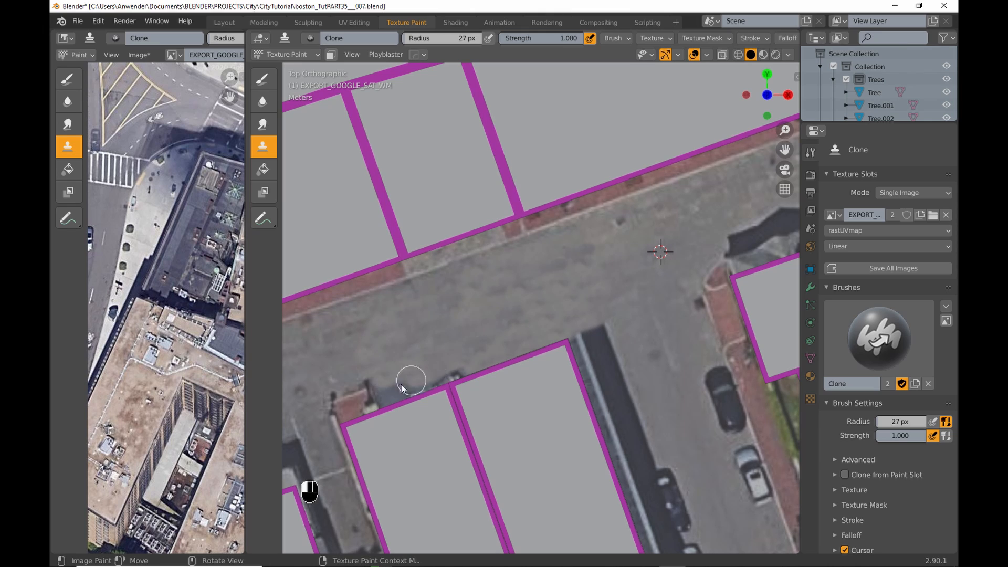
drag(339, 420, 322, 400)
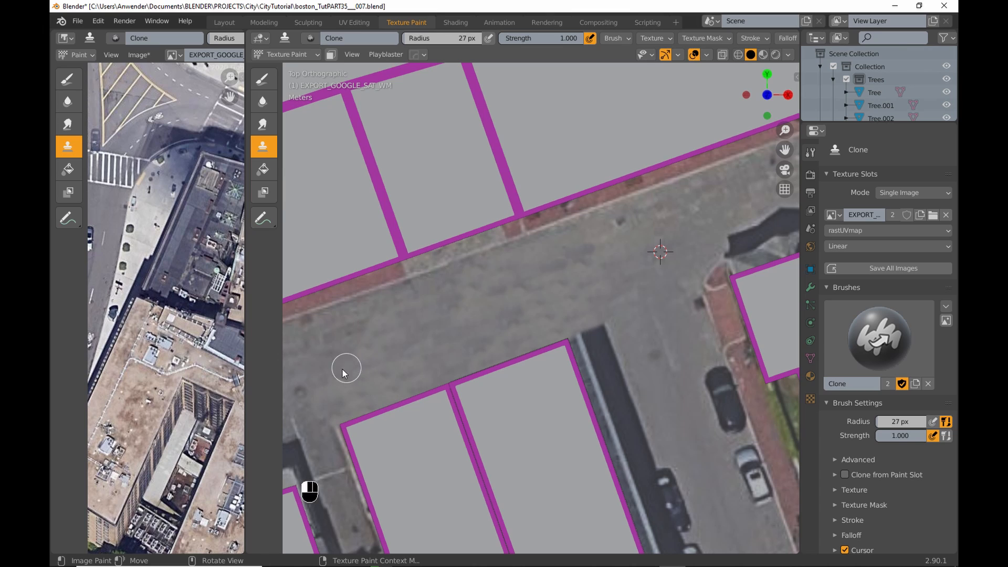
- Resample clean asphalt near the junction and clone it over the uneven patches in the middle of the road
ctrl+click(634, 300)
mouse_move(575, 284)
mouse_down()
mouse_move(527, 297)
mouse_move(509, 275)
mouse_move(444, 293)
mouse_up()
shift+right_click(620, 278)
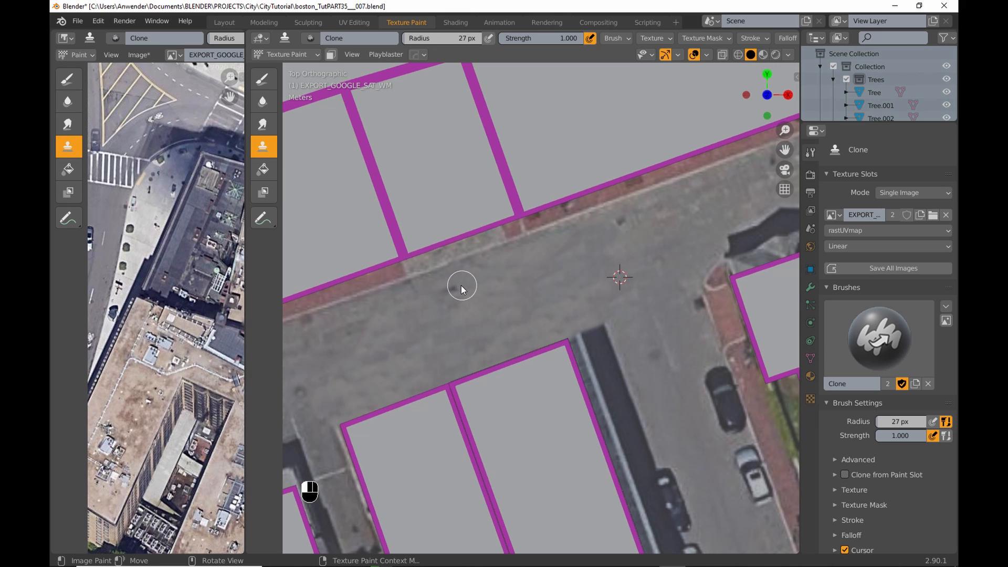
- Clone asphalt over the shadow and roof edge at the corner of the block across the side street
scroll(522, 316, down, 4)
shift+middle_drag(544, 303, 460, 315)
scroll(575, 304, up, 3)
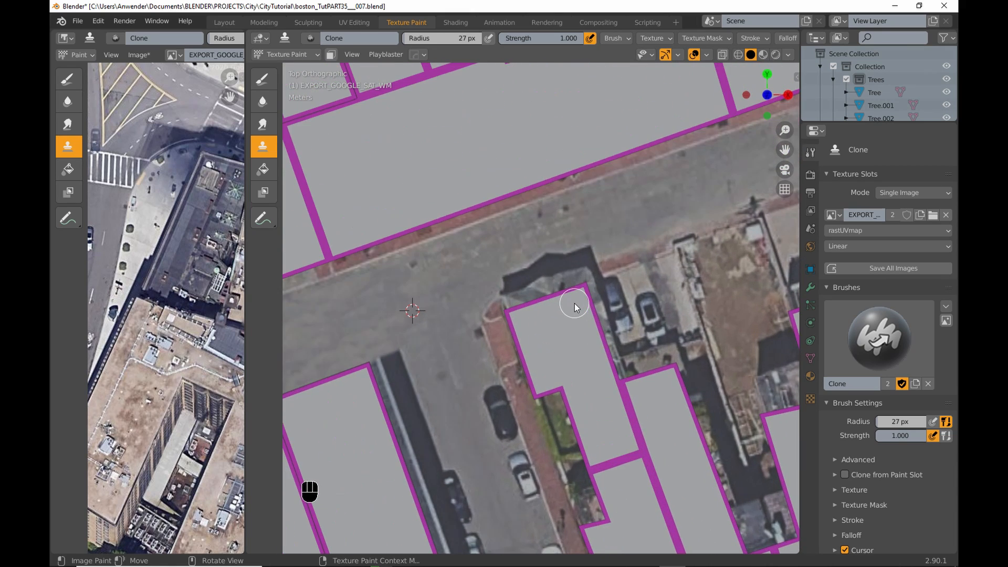
shift+right_click(636, 215)
mouse_move(539, 259)
mouse_down()
mouse_move(500, 277)
mouse_move(508, 294)
mouse_up()
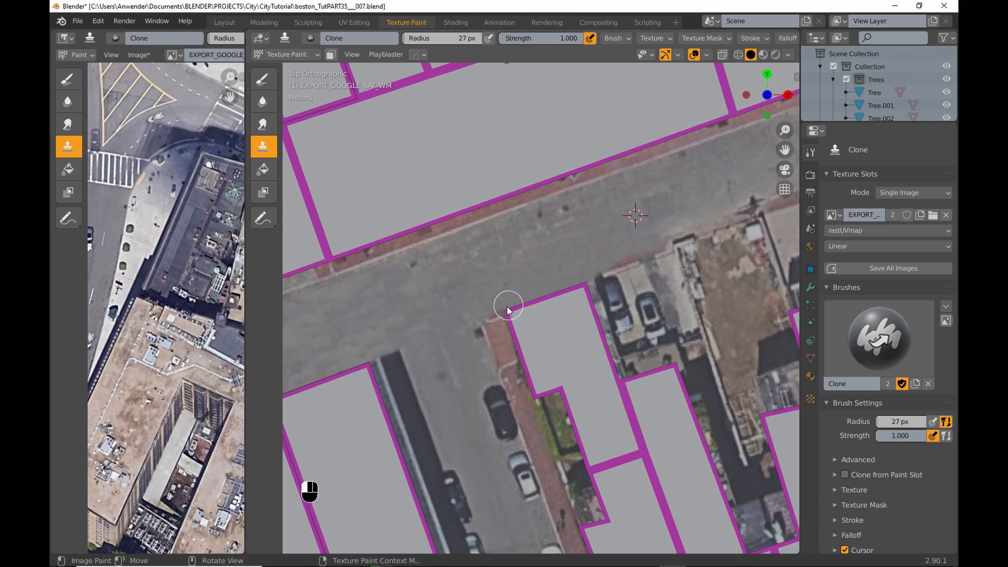
- Set the clone radius to 15 px and clone asphalt over the dark car parked along the sidewalk
shift+middle_drag(667, 200, 569, 266)
shift+right_click(588, 243)
shift+right_click(565, 212)
key(f)
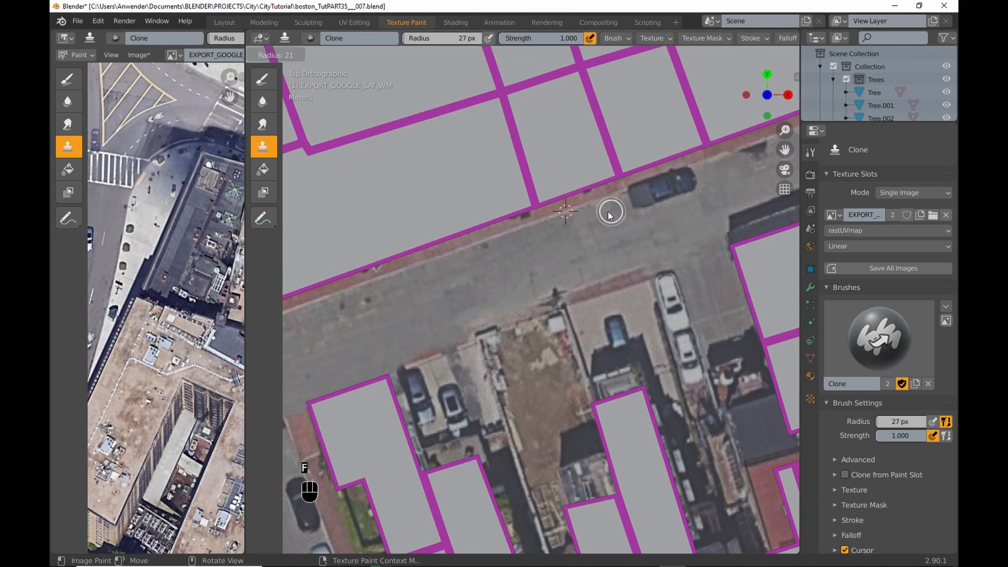
click(619, 198)
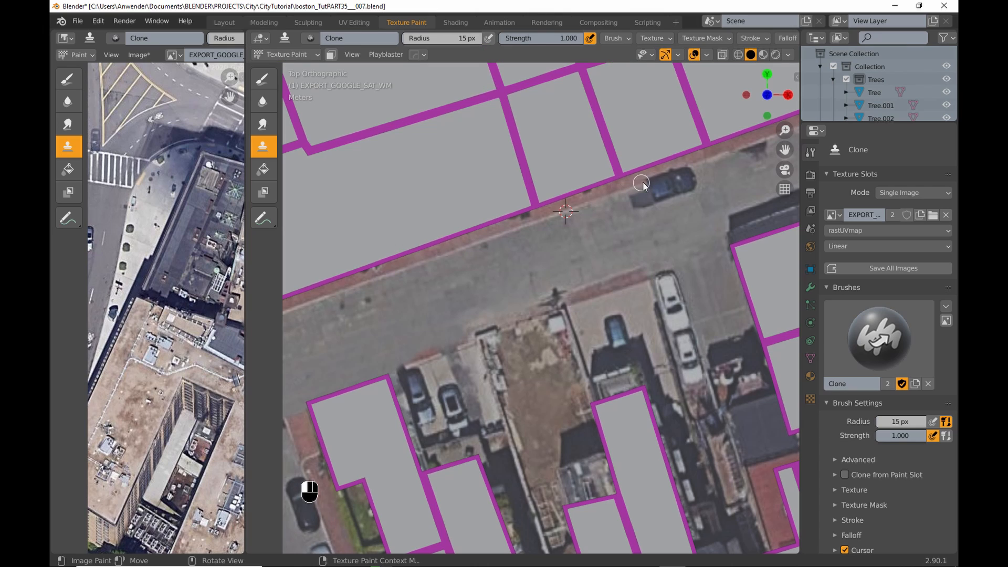
shift+right_click(577, 233)
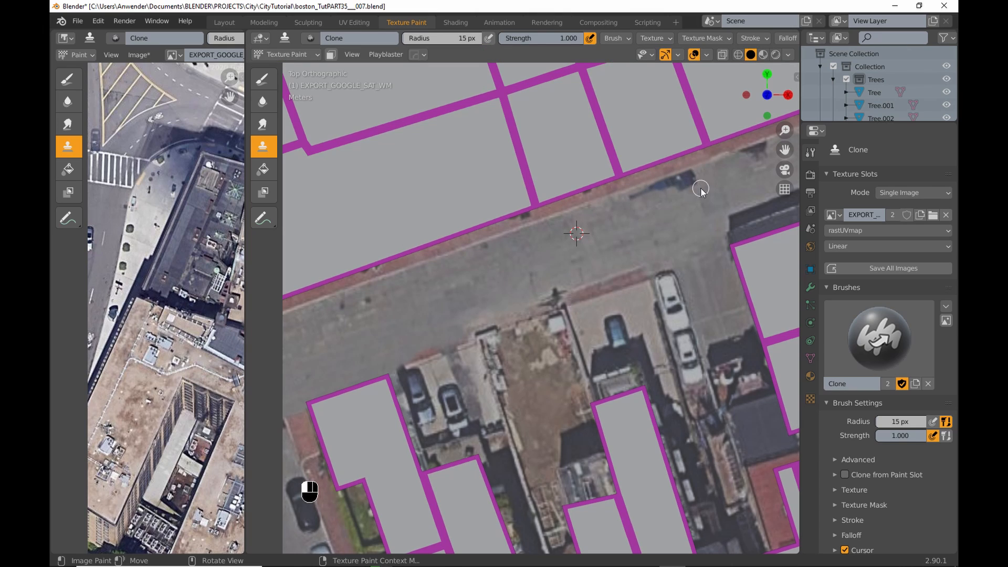
shift+middle_drag(670, 184, 612, 210)
shift+right_click(613, 210)
mouse_move(674, 183)
mouse_down()
mouse_move(649, 184)
mouse_move(682, 170)
mouse_up()
- Set the clone radius to 27 px and clone asphalt over the curved building shadow at the street's other end
scroll(577, 241, down, 4)
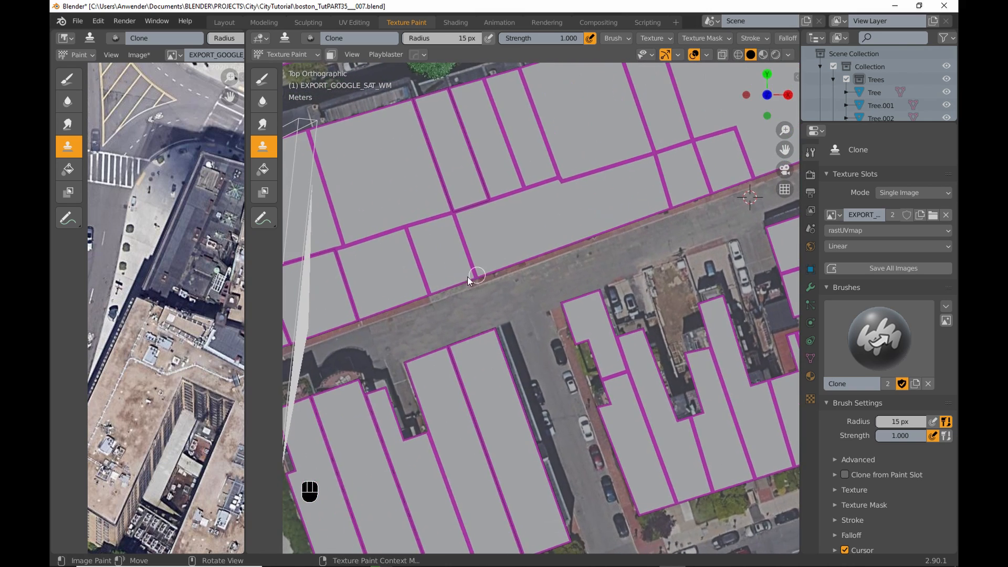
scroll(509, 266, down, 3)
scroll(530, 257, up, 8)
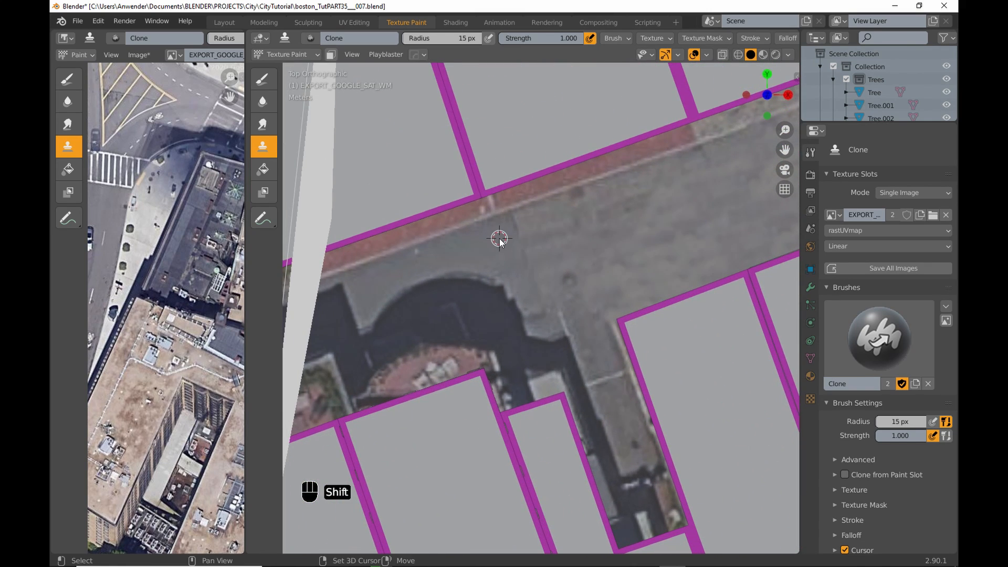
key(f)
click(435, 280)
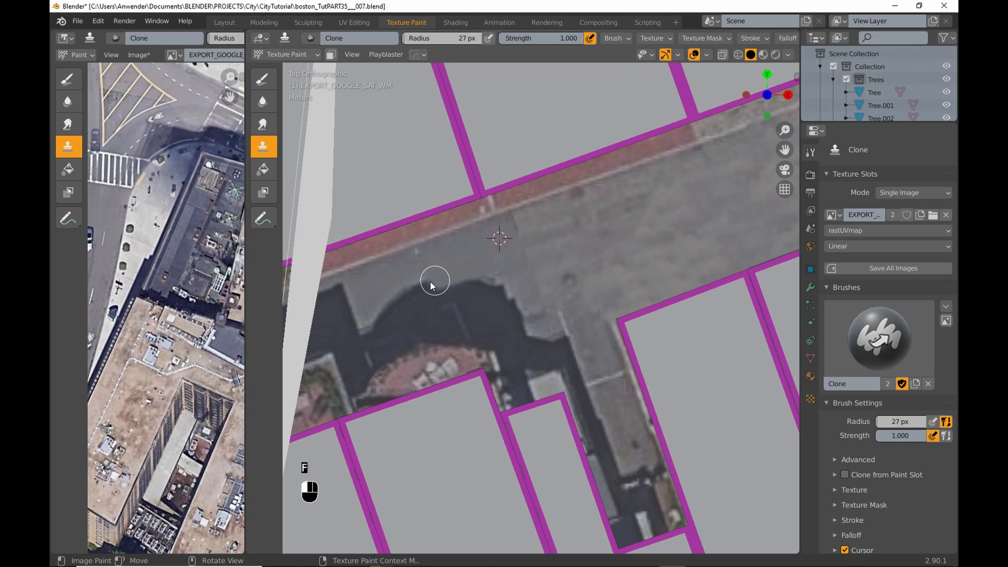
mouse_move(379, 305)
mouse_down()
mouse_move(387, 321)
mouse_move(499, 295)
mouse_move(439, 326)
mouse_up()
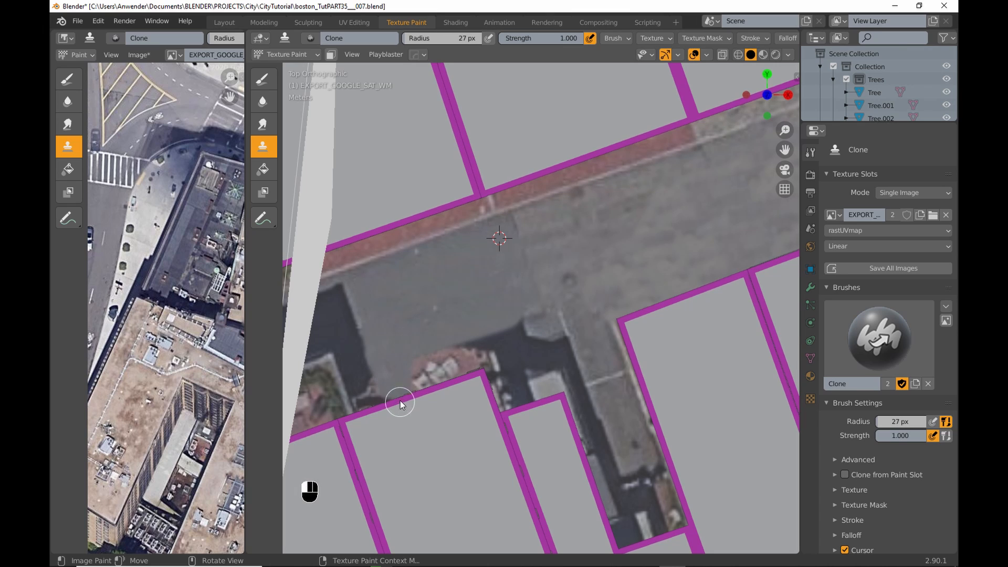
- Clone asphalt over the planted forecourt and remaining shadow along the block edge, resampling from the road to blend it
mouse_move(421, 370)
mouse_down()
mouse_move(515, 324)
mouse_move(409, 351)
mouse_move(424, 351)
mouse_up()
drag(526, 314, 460, 352)
drag(426, 388, 508, 358)
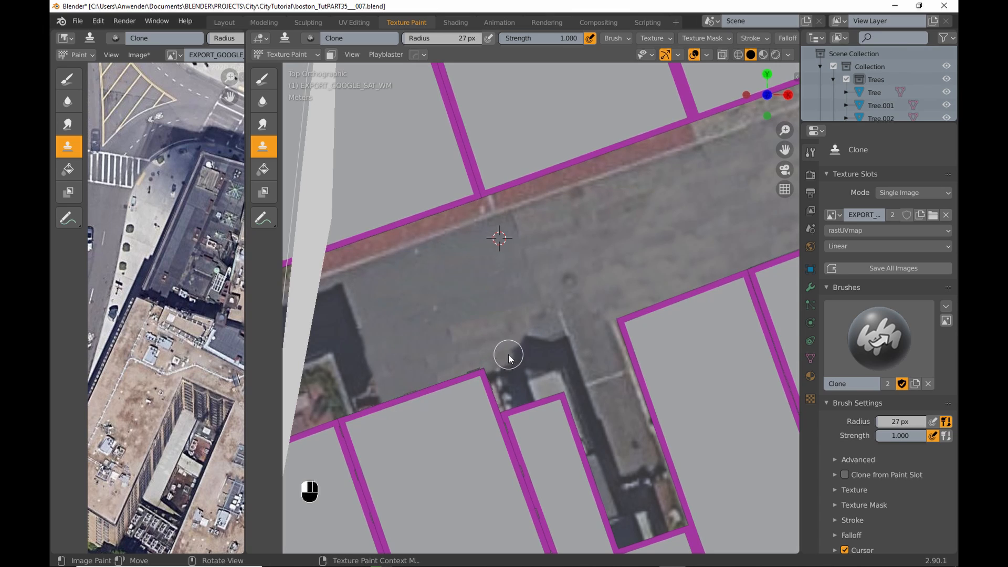
ctrl+click(478, 266)
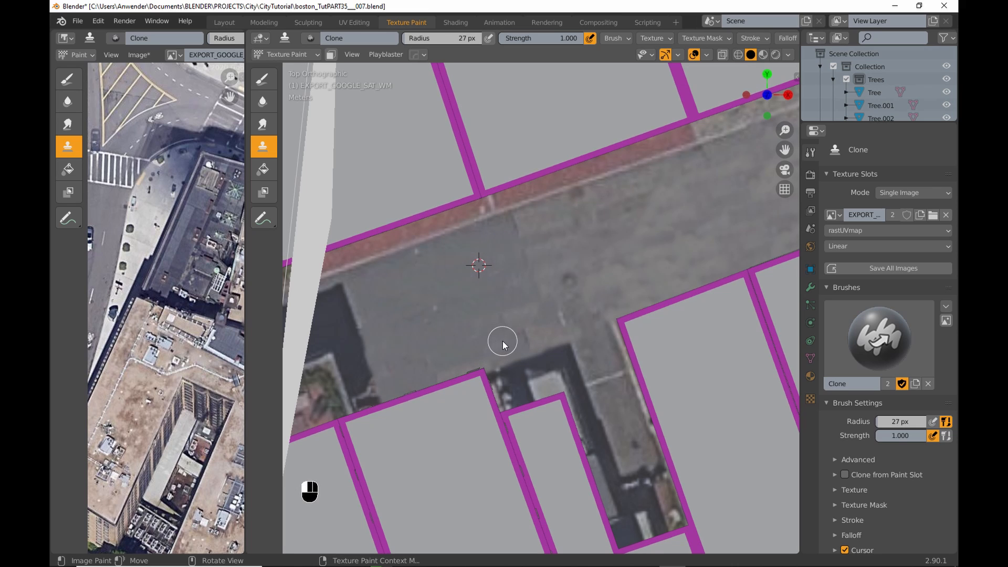
scroll(521, 287, down, 4)
scroll(521, 287, up, 4)
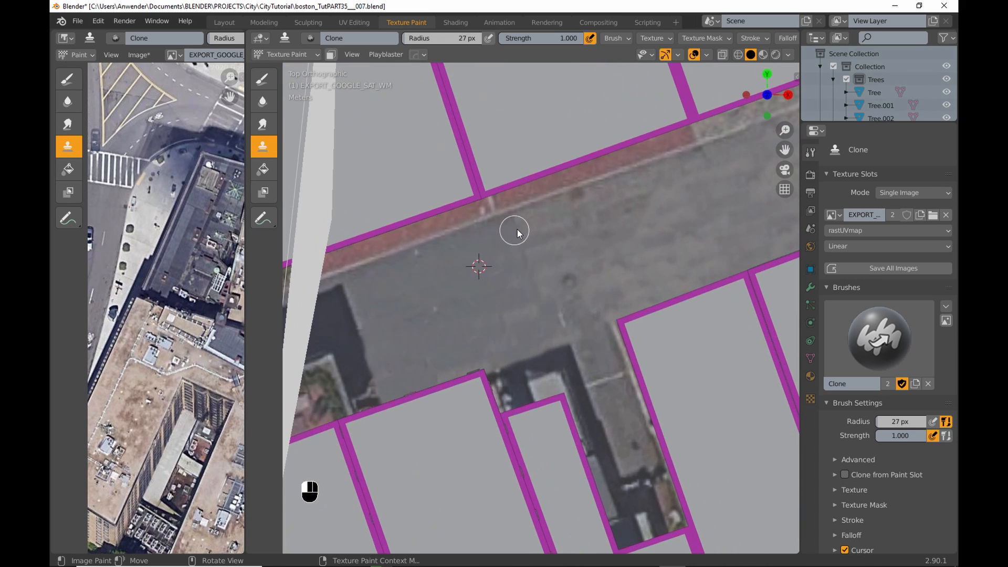
- Sample asphalt from the cleaned side street and clone it over the shadow and roof edge at the avenue end of the block's tree-lined street
scroll(544, 288, down, 2)
scroll(545, 288, down, 3)
shift+middle_drag(551, 285, 529, 278)
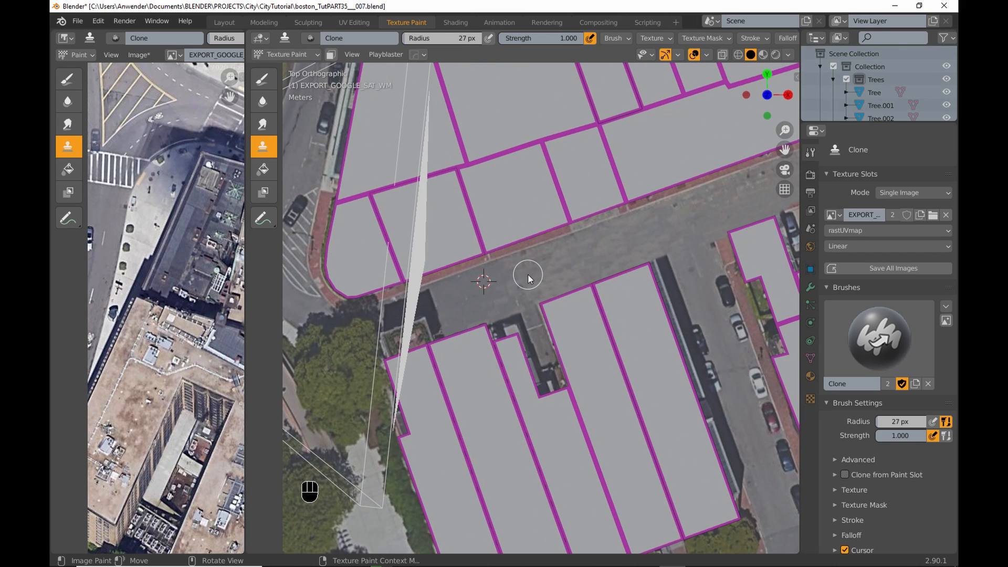
scroll(583, 318, down, 3)
shift+middle_drag(502, 181, 555, 311)
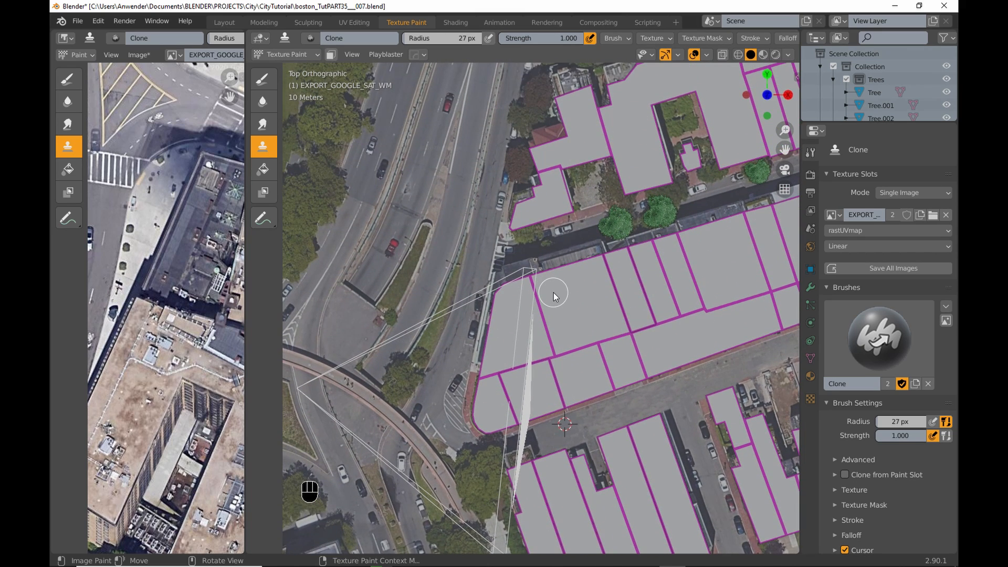
scroll(601, 418, up, 3)
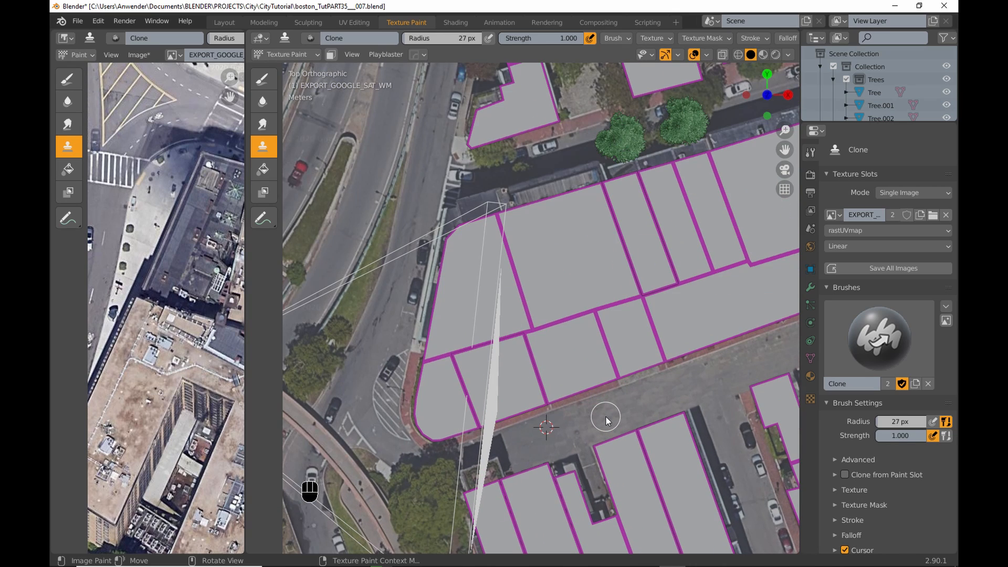
ctrl+click(607, 417)
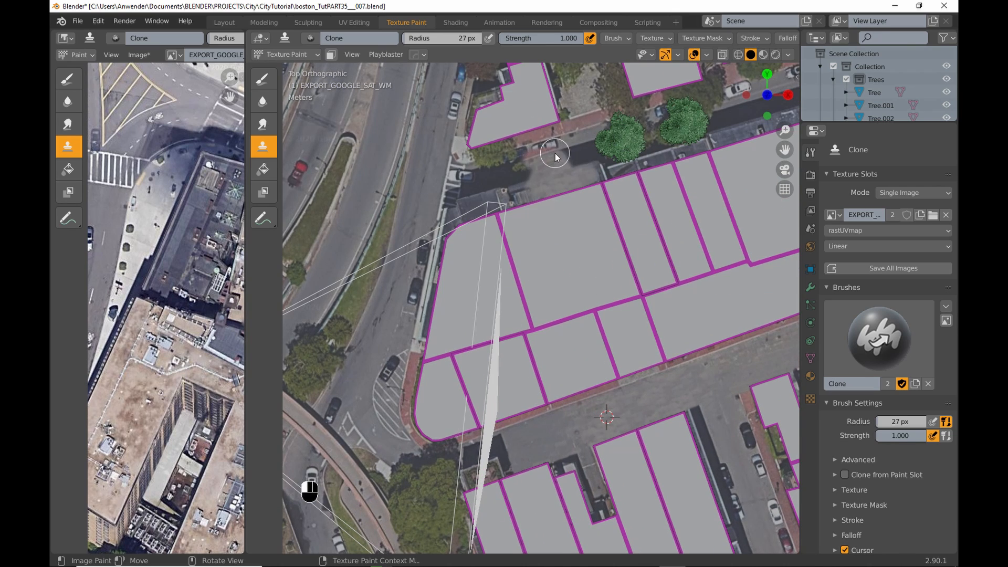
mouse_move(513, 191)
mouse_down()
mouse_move(495, 207)
mouse_move(495, 173)
mouse_move(509, 186)
mouse_move(570, 157)
mouse_move(593, 166)
mouse_up()
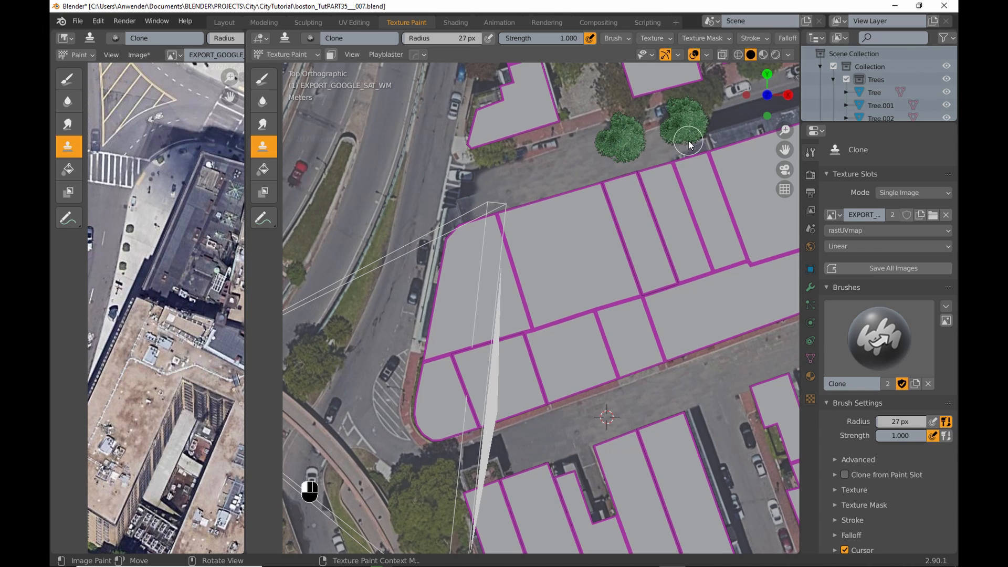
- Clone asphalt over the remaining building shadow and roof strip along the tree-lined street up to the crosswalk
scroll(691, 147, down, 2)
shift+middle_drag(690, 147, 535, 209)
click(582, 183)
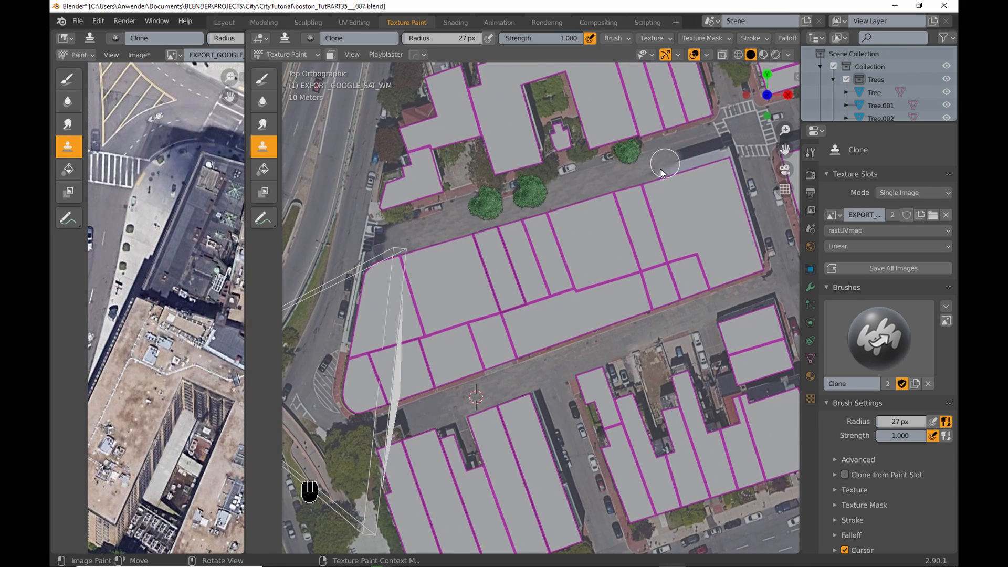
drag(680, 166, 676, 159)
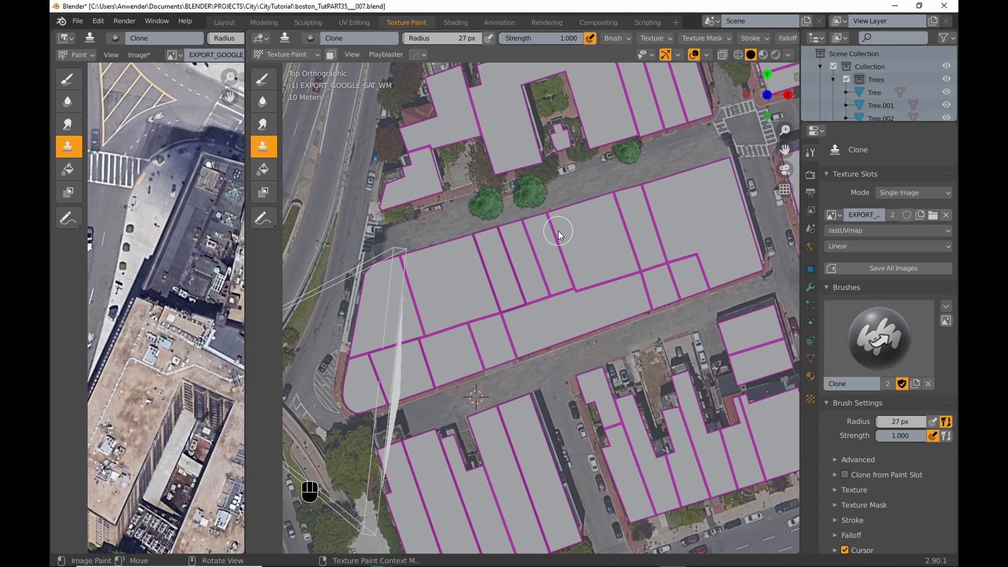
- Resample asphalt beside the hand-placed trees and clone it over the parked cars along the tree-lined street
scroll(460, 225, up, 4)
ctrl+click(459, 224)
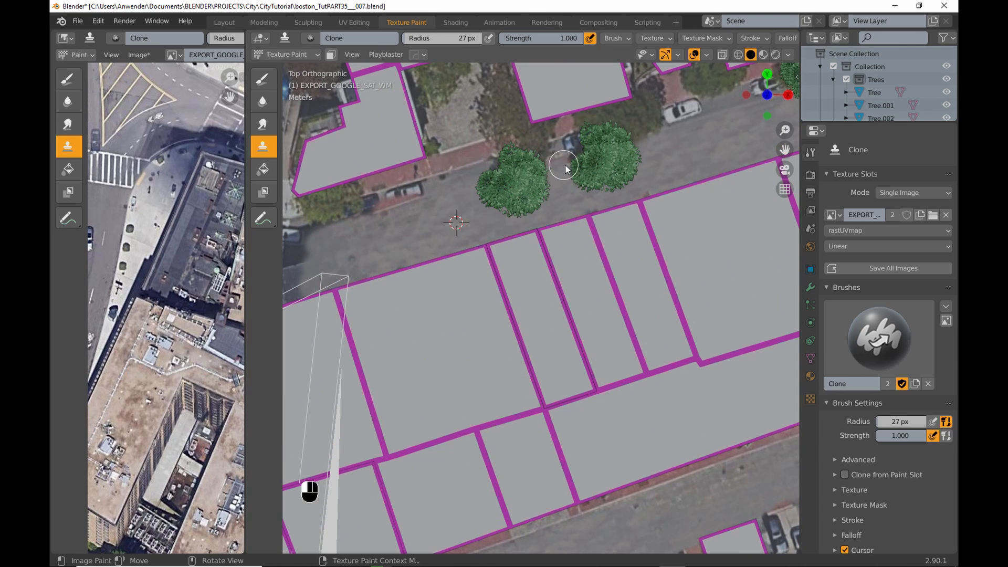
shift+middle_drag(420, 210, 478, 200)
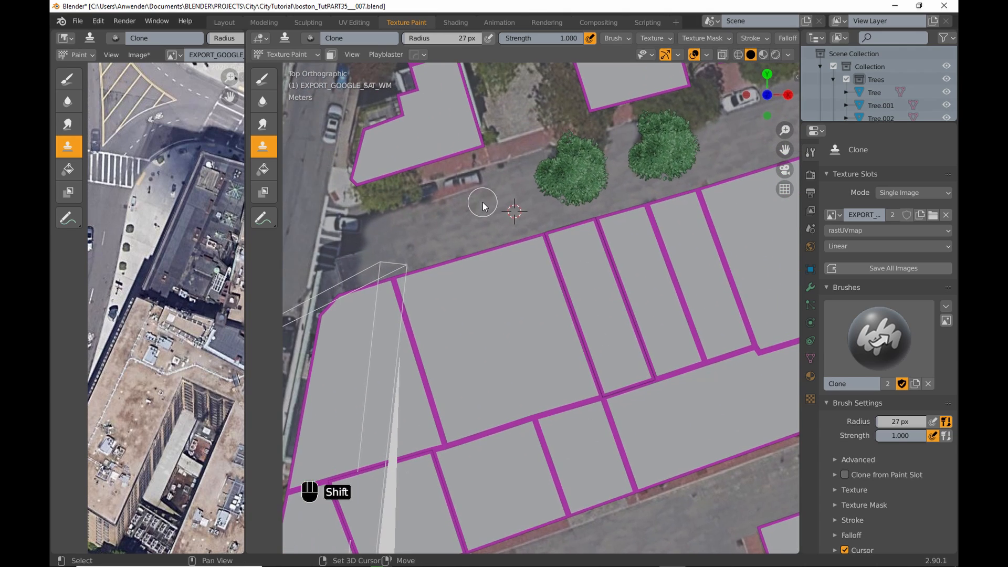
shift+middle_drag(547, 178, 452, 202)
shift+middle_drag(592, 175, 502, 201)
ctrl+click(564, 193)
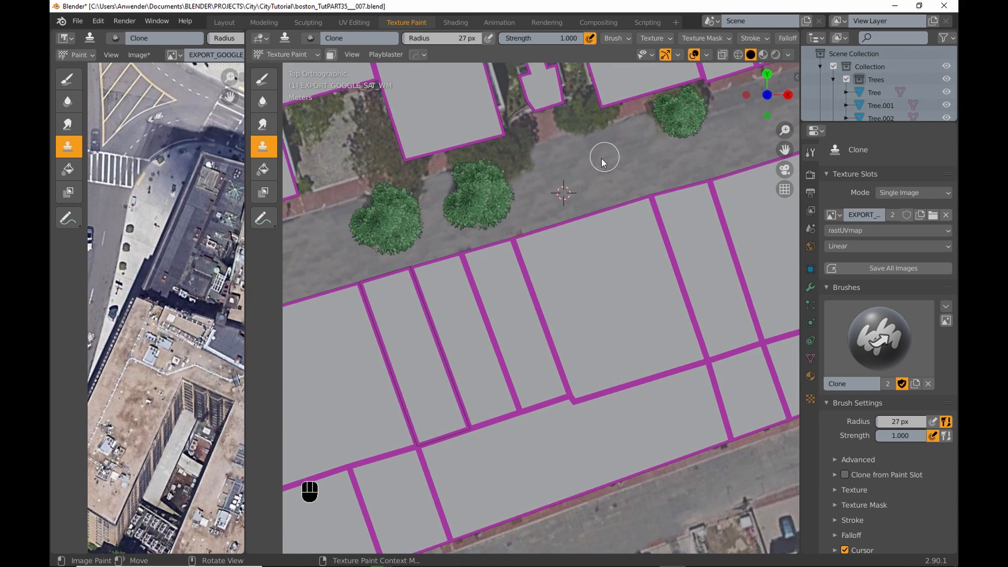
- Save all the painted texture images
scroll(609, 156, down, 6)
shift+middle_drag(575, 206, 553, 215)
click(873, 269)
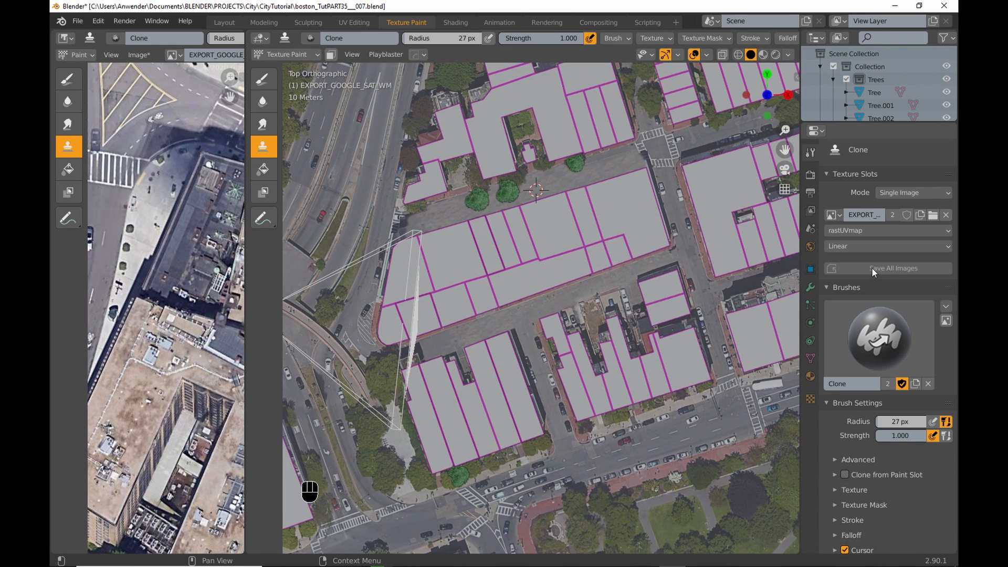
scroll(620, 328, down, 1)
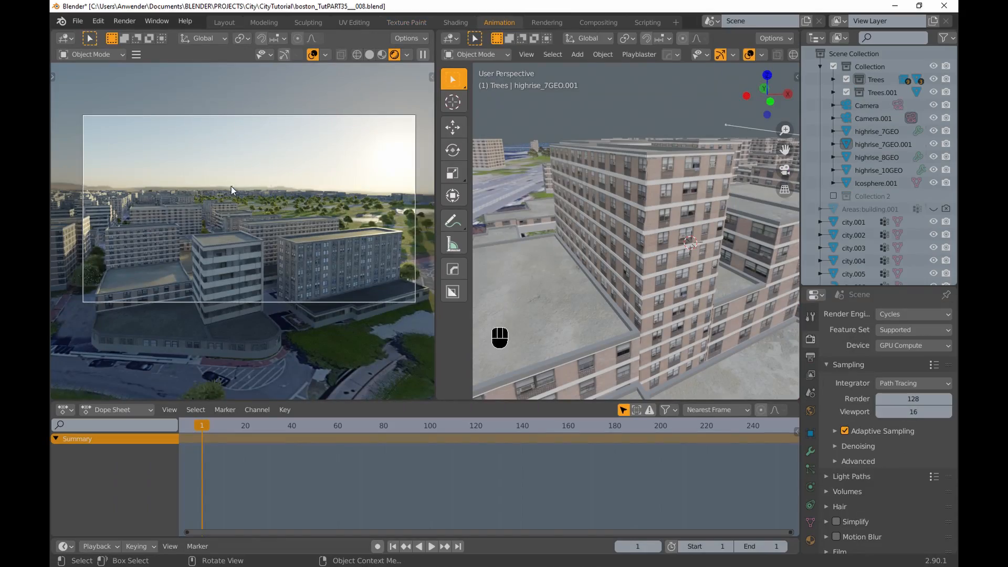
- Move the highrise_7GEO.001 building about 1.3 m along the global X axis
scroll(157, 226, up, 5)
shift+middle_drag(147, 235, 257, 235)
scroll(212, 234, up, 3)
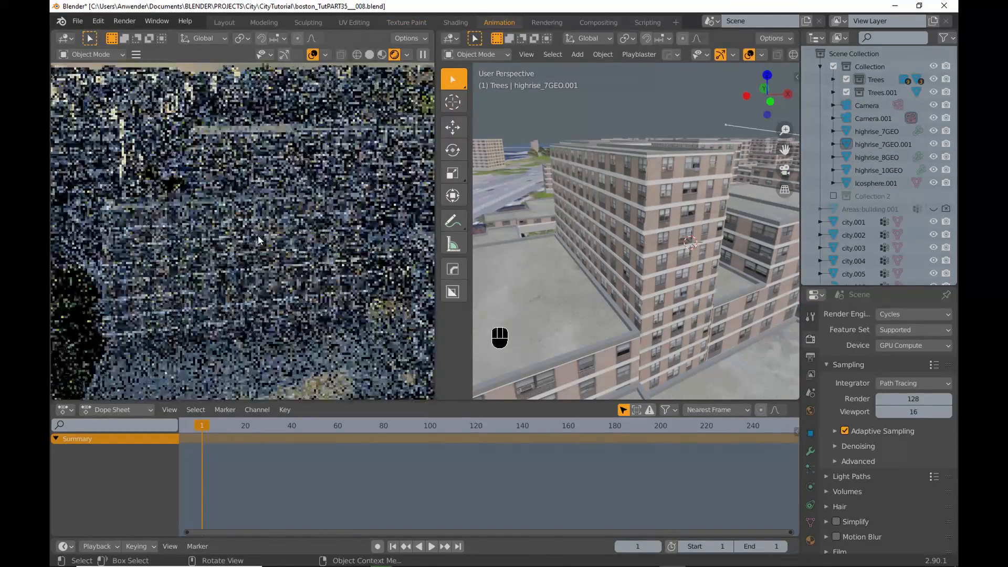
click(655, 229)
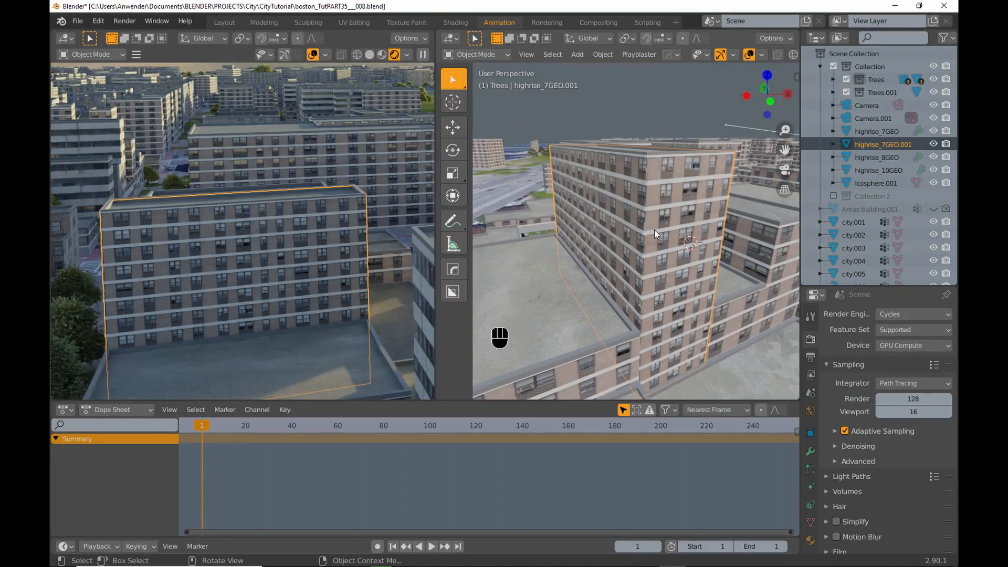
key(g)
key(x)
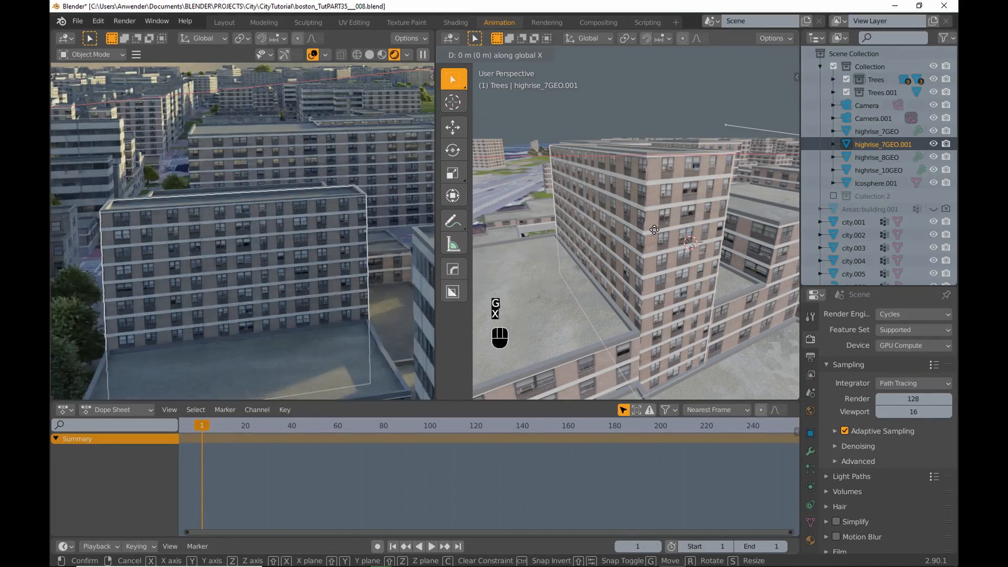
key(shift)
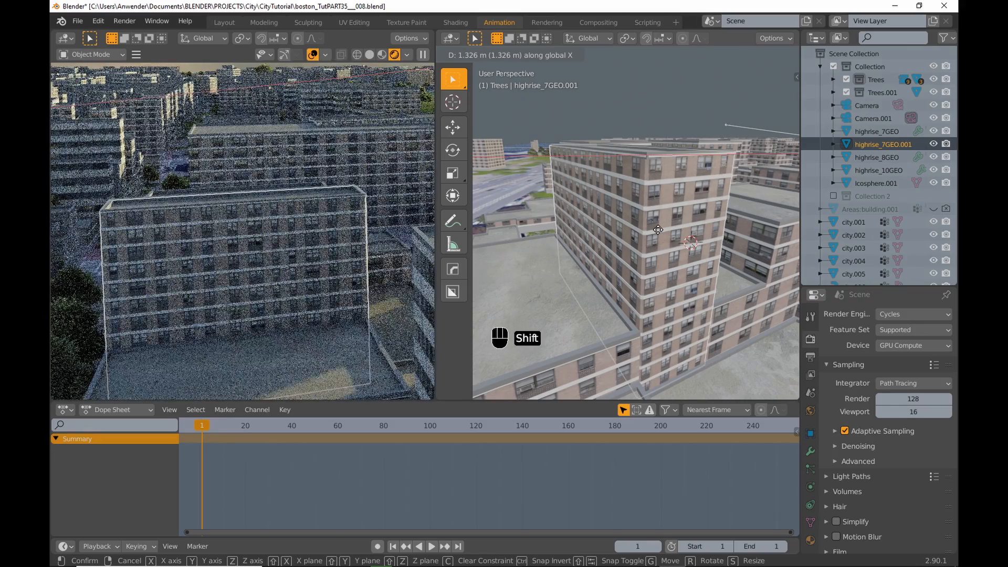
click(657, 229)
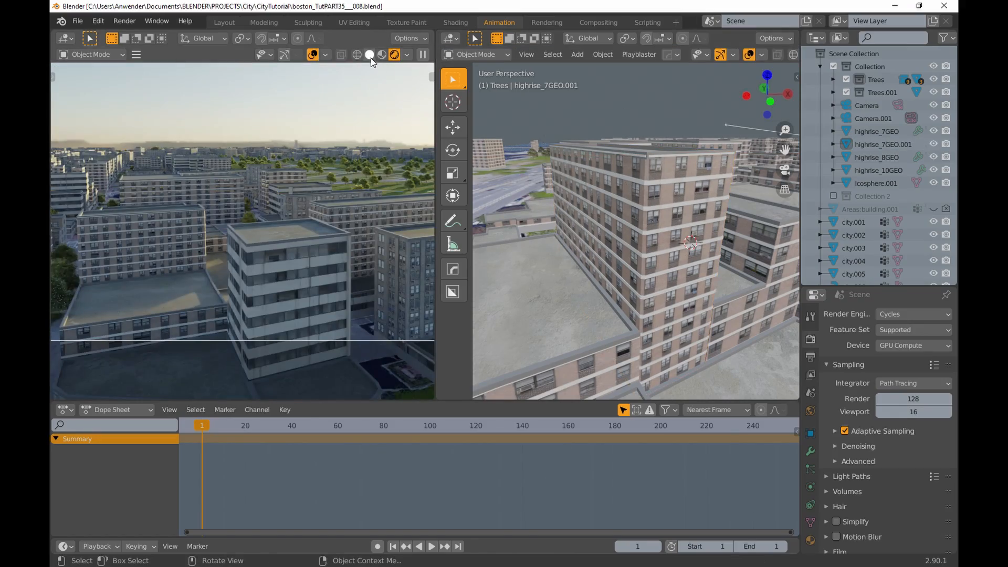
- Set the camera view to solid shading and separate the low flat-roofed building beside the highrise from city.001 into its own object
click(371, 58)
click(531, 262)
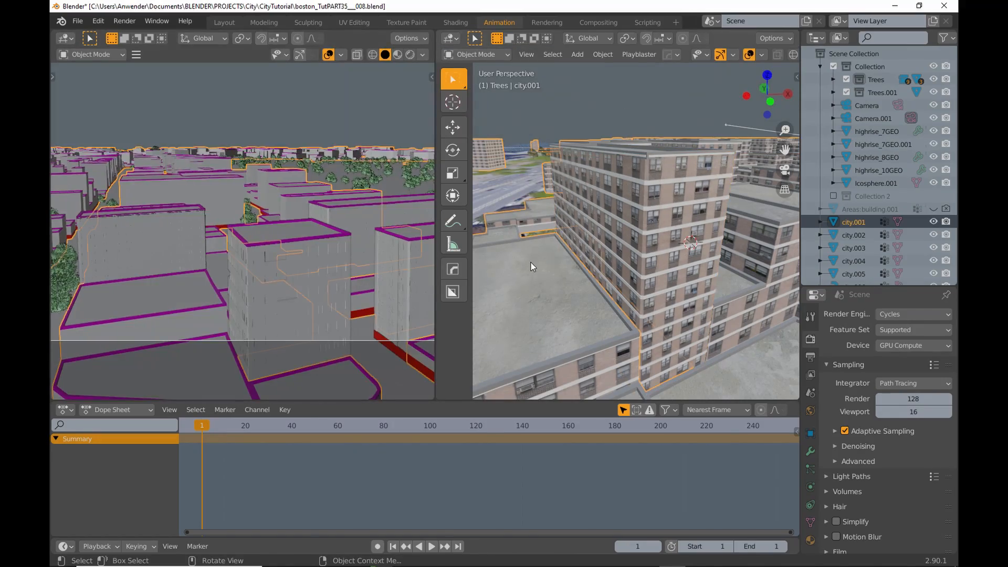
key(Tab)
click(620, 270)
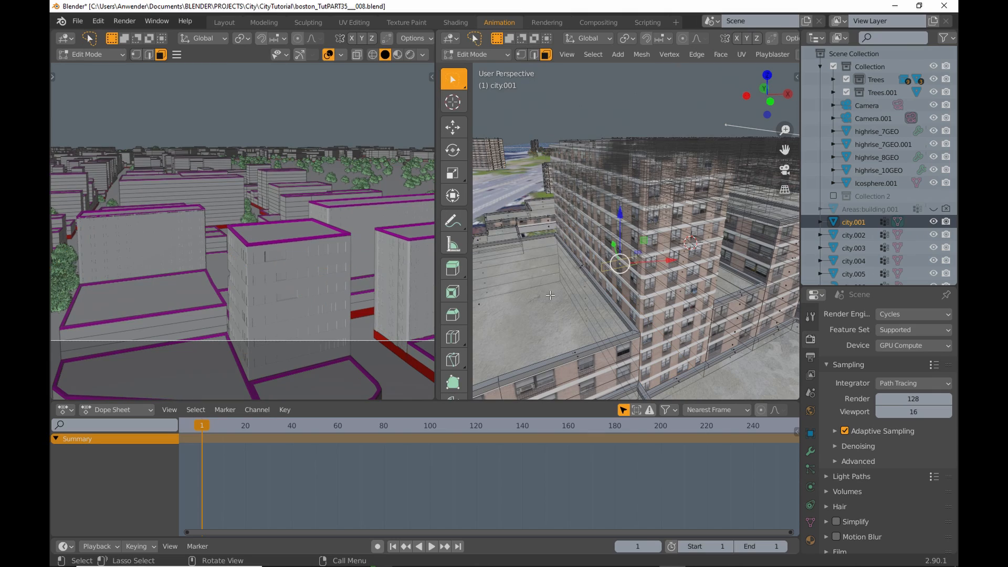
click(498, 298)
key(KP_Decimal)
middle_drag(605, 266, 617, 299)
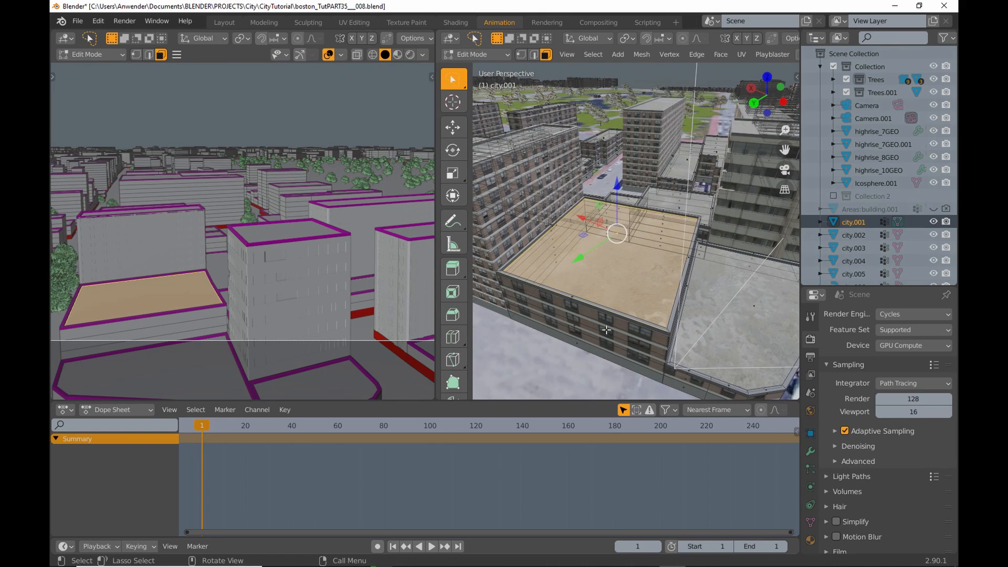
key(l)
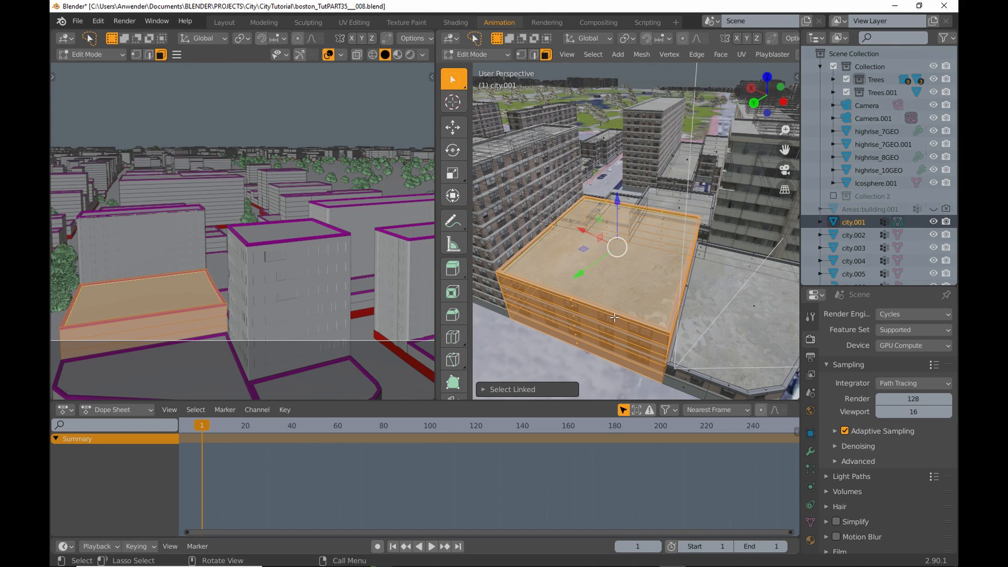
key(p)
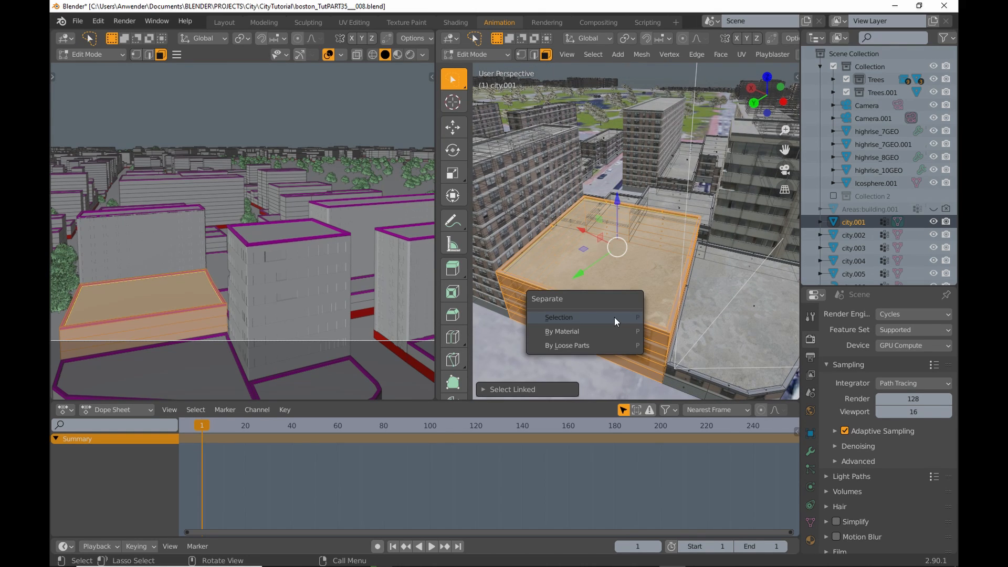
click(614, 317)
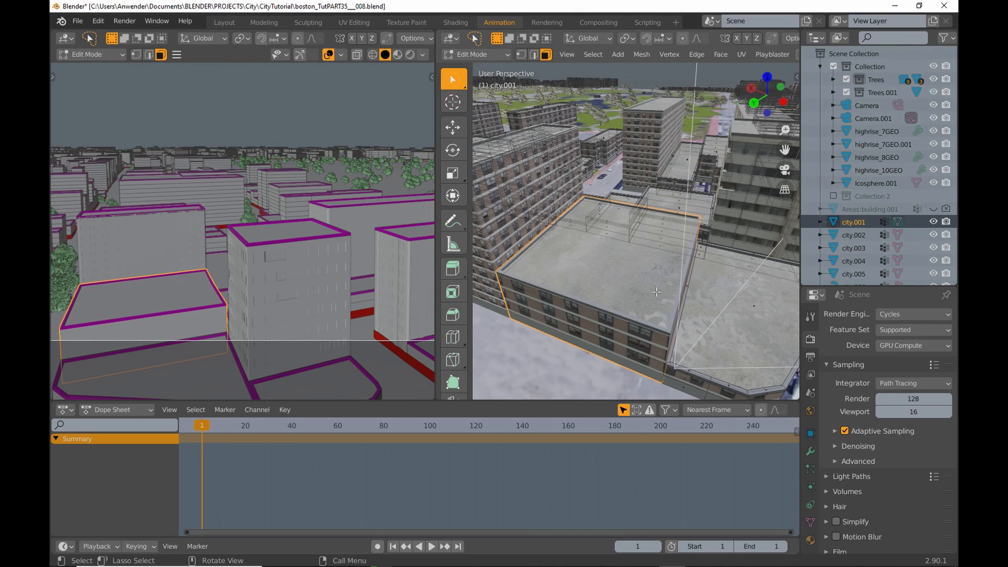
- Return to Object Mode, select the separated low building and isolate it in local view in the Layout workspace
middle_drag(668, 284, 531, 294)
key(Tab)
click(600, 257)
middle_drag(601, 257, 610, 254)
click(224, 22)
key(KP_Divide)
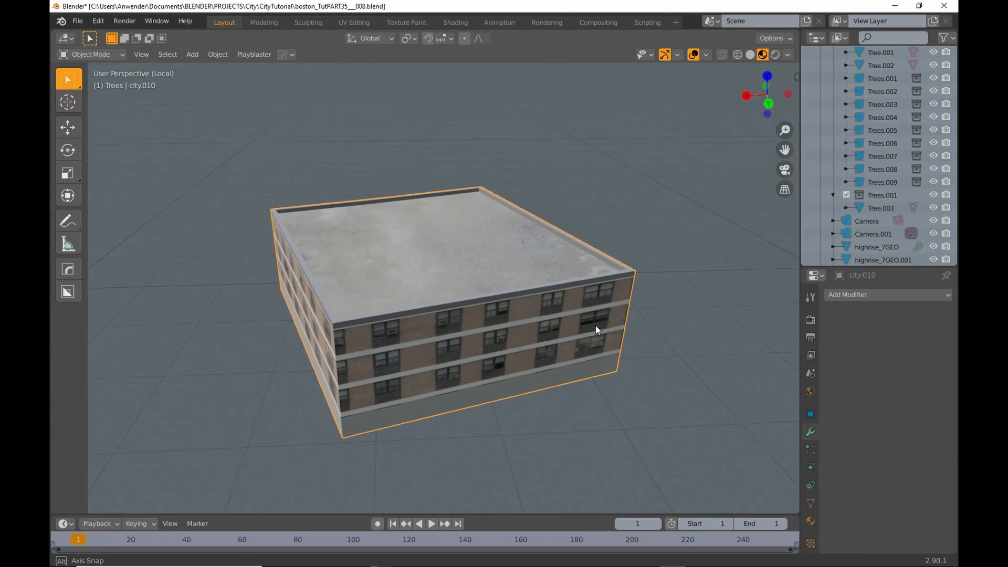
- Delete the three storeys of windowed facade faces from the isolated building, keeping only its roof and base walls
middle_drag(455, 302, 470, 283)
key(ctrl+KP_3)
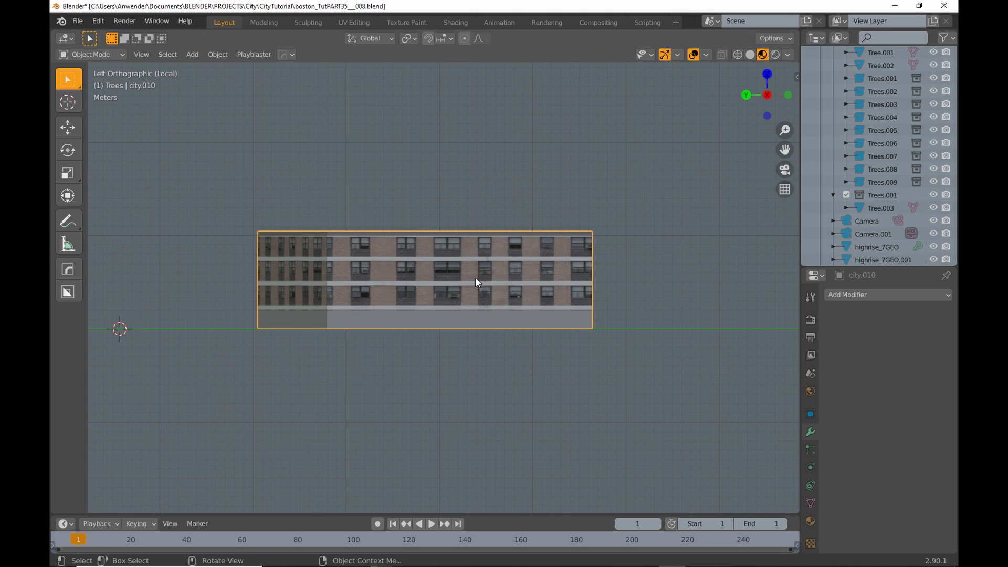
key(Tab)
drag(251, 242, 605, 309)
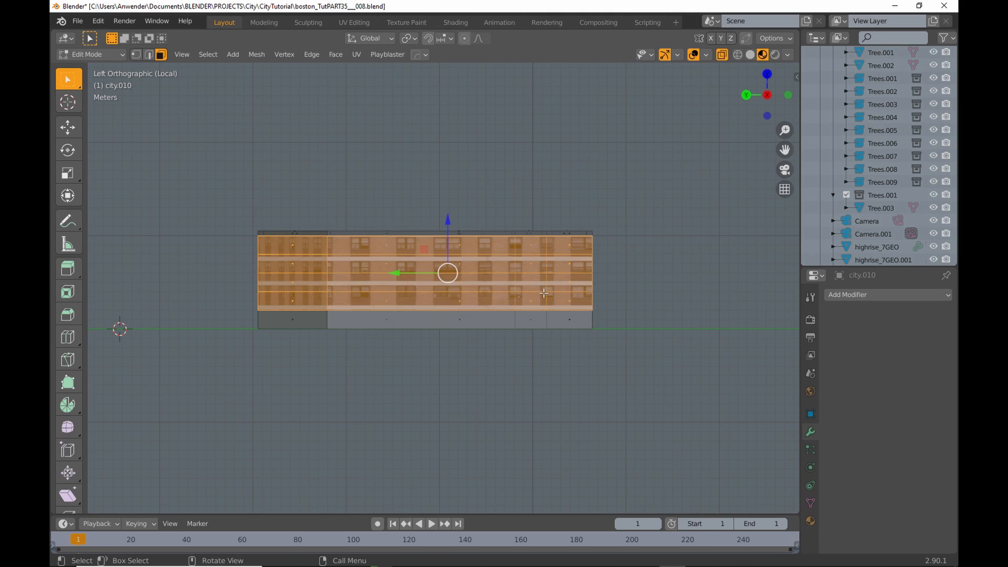
middle_drag(544, 293, 510, 275)
key(x)
click(560, 235)
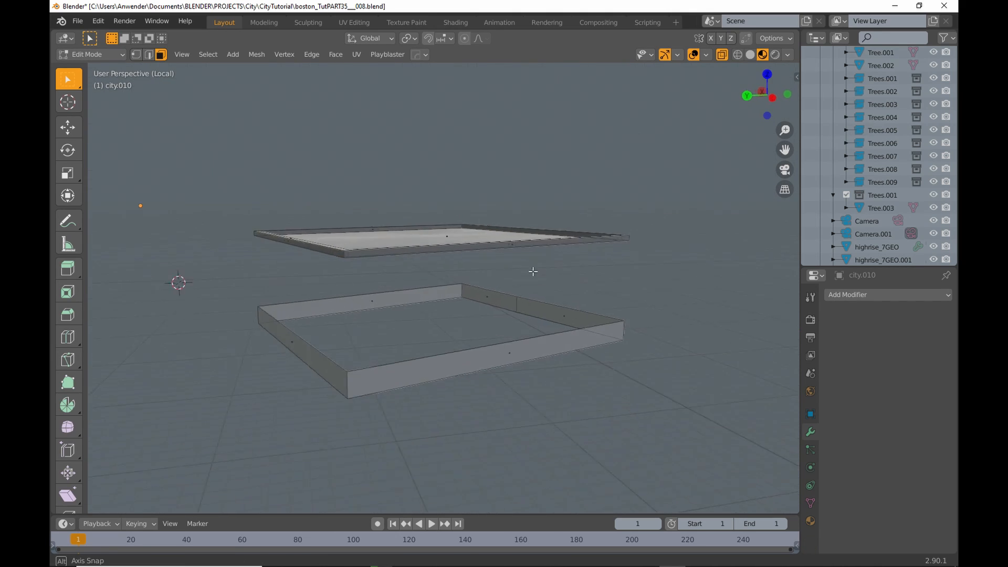
- Duplicate the upper edge loop of the base walls in place and separate it into its own object
key(ctrl+Tab)
click(532, 341)
alt+click(538, 298)
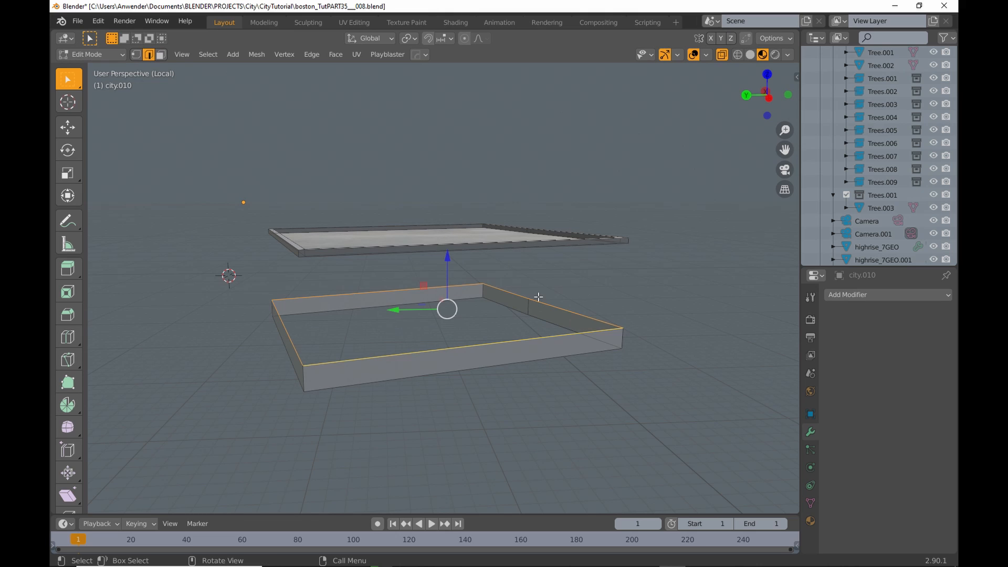
key(shift+d)
right_click(572, 287)
key(p)
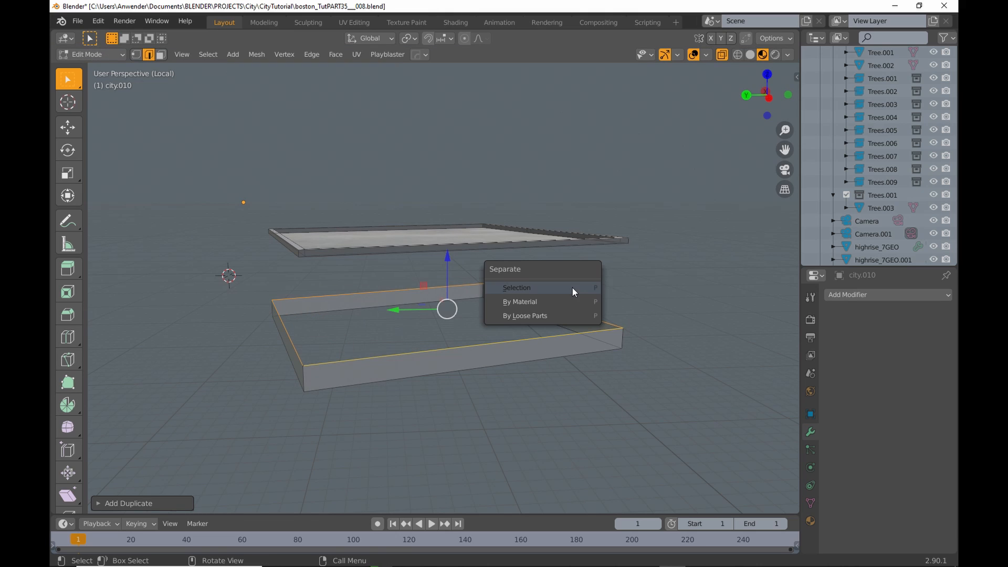
click(572, 287)
- Select the separated edge loop in Object Mode and convert it to a curve
key(Tab)
click(540, 288)
click(217, 54)
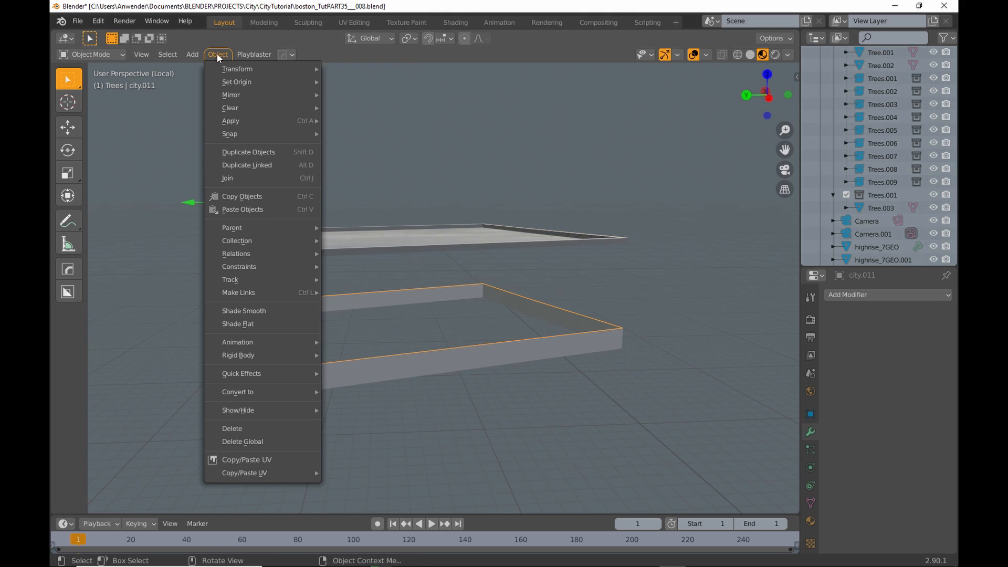
mouse_move(251, 391)
click(337, 390)
middle_drag(569, 304, 515, 313)
scroll(556, 335, down, 3)
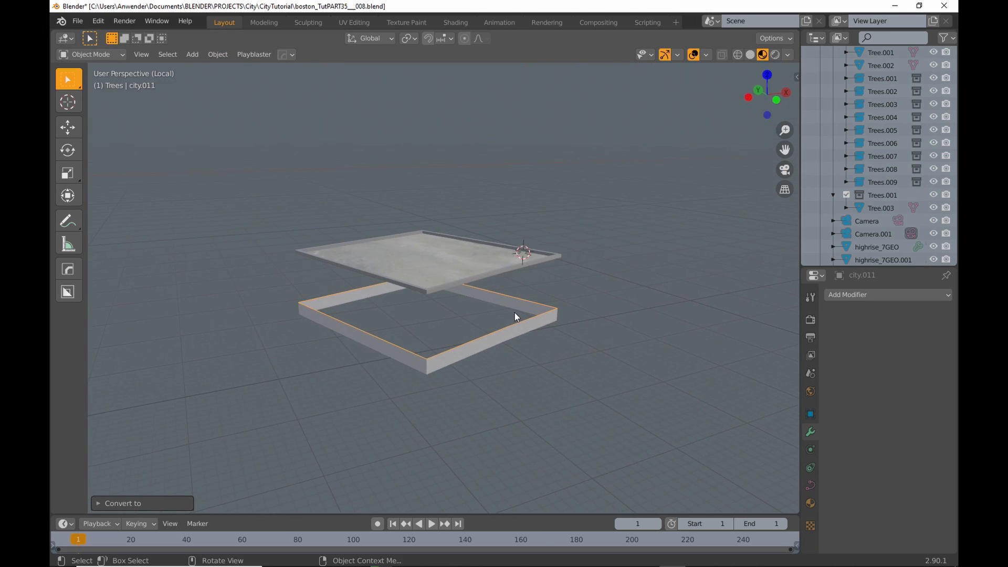
- Select highrise_8GEO, leave local view and duplicate the highrise in place
scroll(849, 213, down, 5)
click(869, 209)
key(KP_Divide)
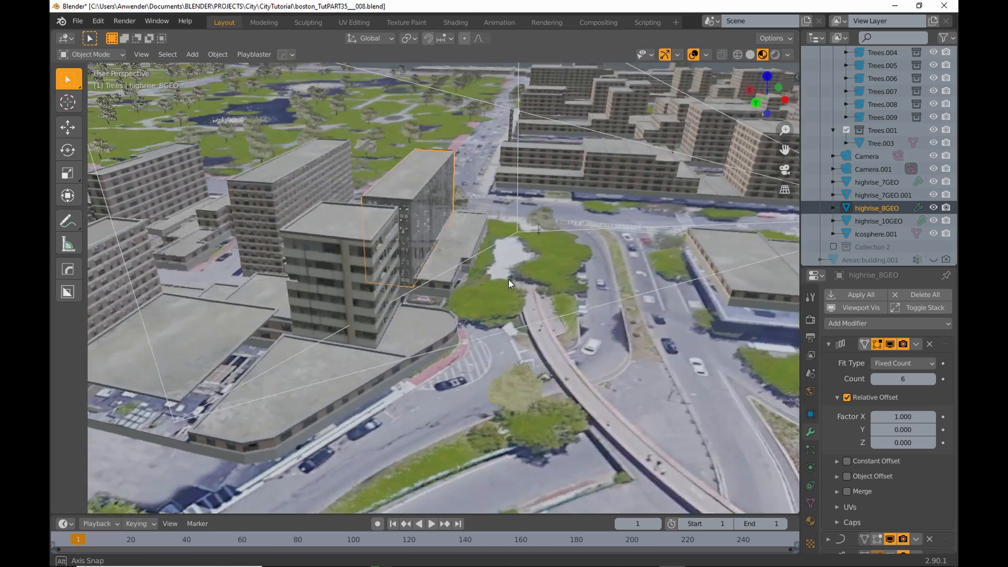
key(shift+d)
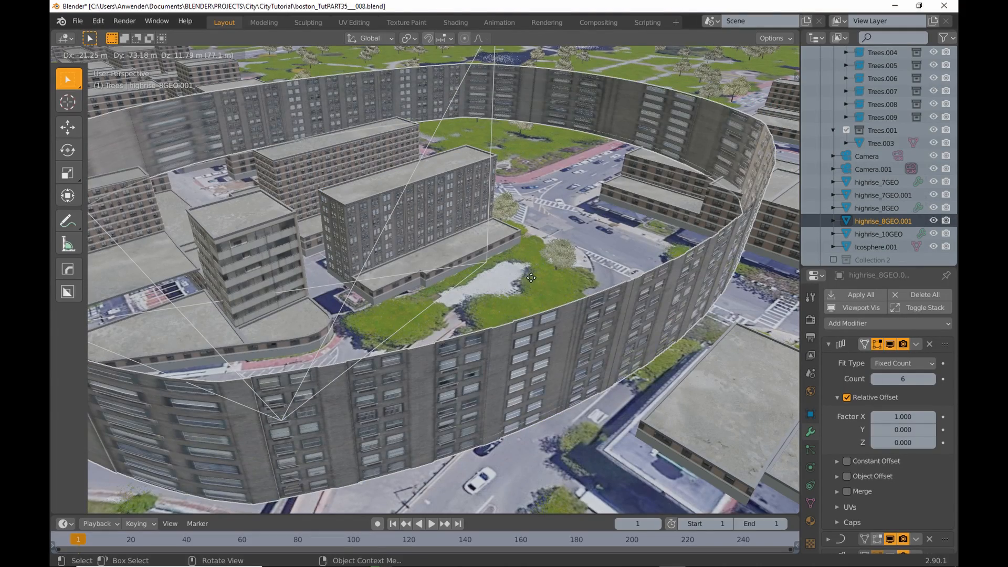
right_click(531, 282)
shift+middle_drag(531, 276, 772, 303)
- Replace city.007 as the Curve modifier target of the duplicated highrise facade with the low building's new edge-loop curve
click(828, 344)
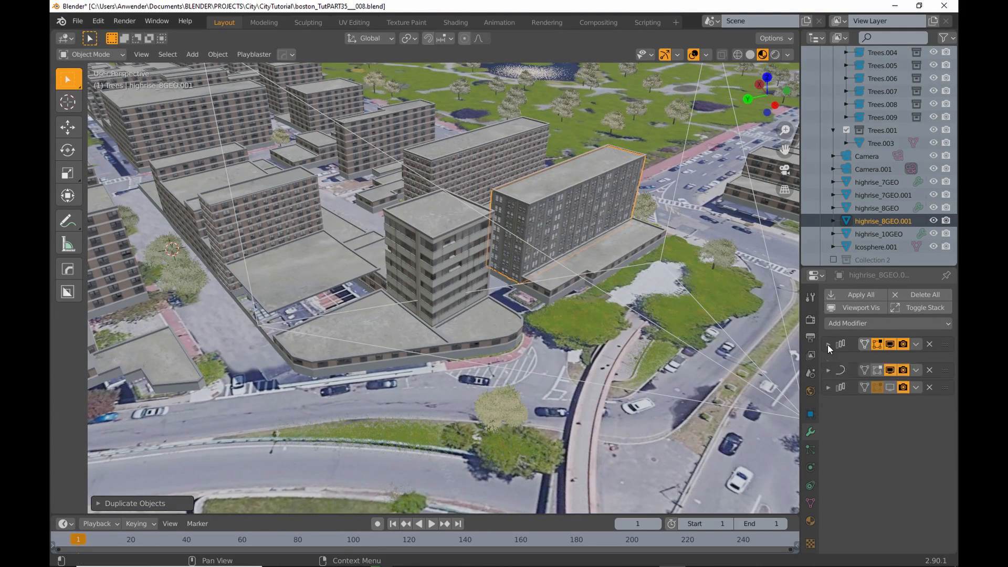
click(829, 362)
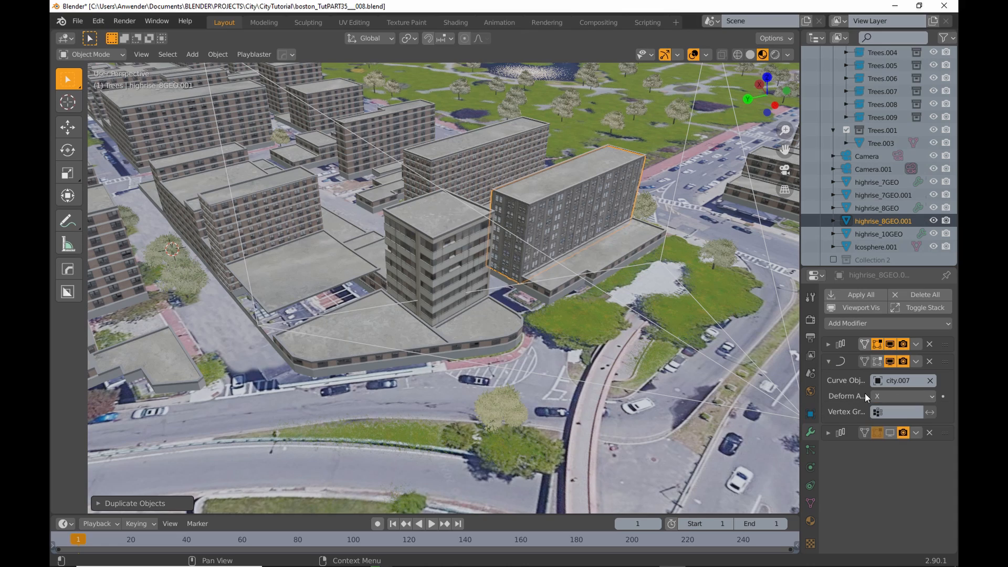
click(930, 380)
click(930, 380)
click(251, 317)
middle_drag(278, 313, 291, 305)
- Isolate the duplicated facade and reduce its Array modifier count to 5
key(KP_Divide)
middle_drag(461, 303, 430, 363)
click(828, 361)
click(829, 345)
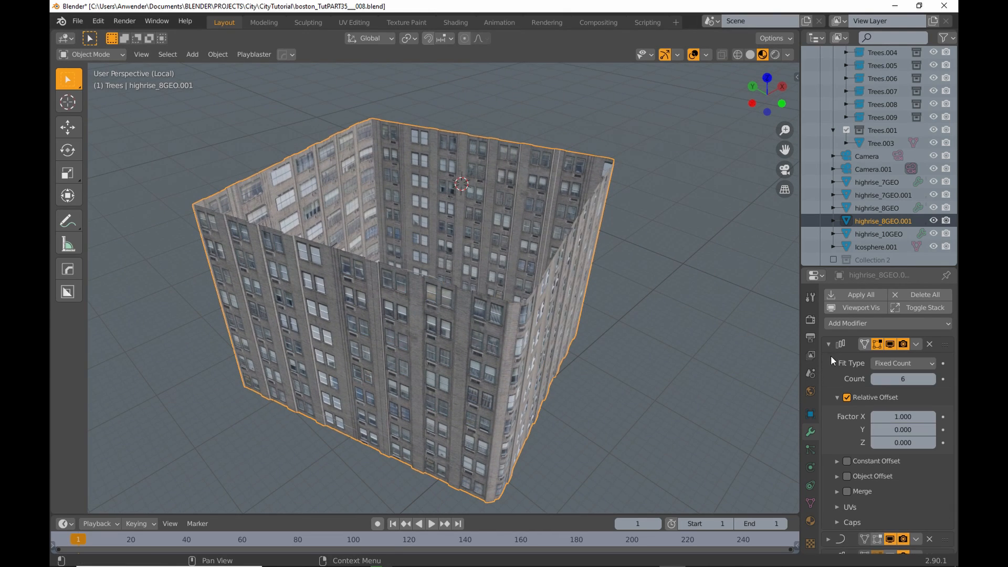
click(873, 378)
click(931, 379)
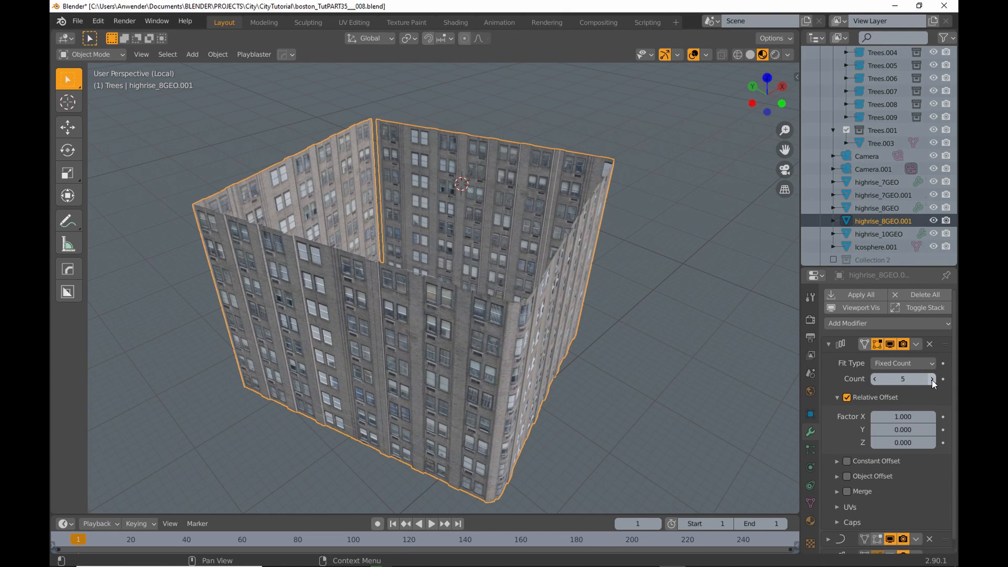
- Set the facade's scale to 22.604 on X, Y and Z so its walls fit around the curve
middle_drag(546, 310, 622, 313)
click(811, 415)
drag(898, 432, 906, 457)
middle_drag(549, 304, 566, 301)
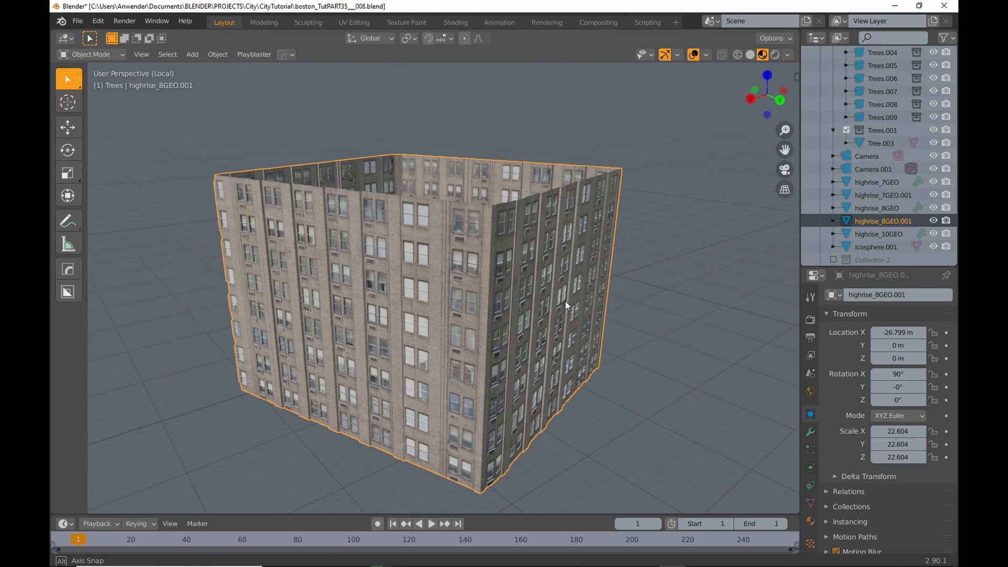
- Apply all modifiers on the duplicated facade and open its mesh for vertex editing
click(811, 432)
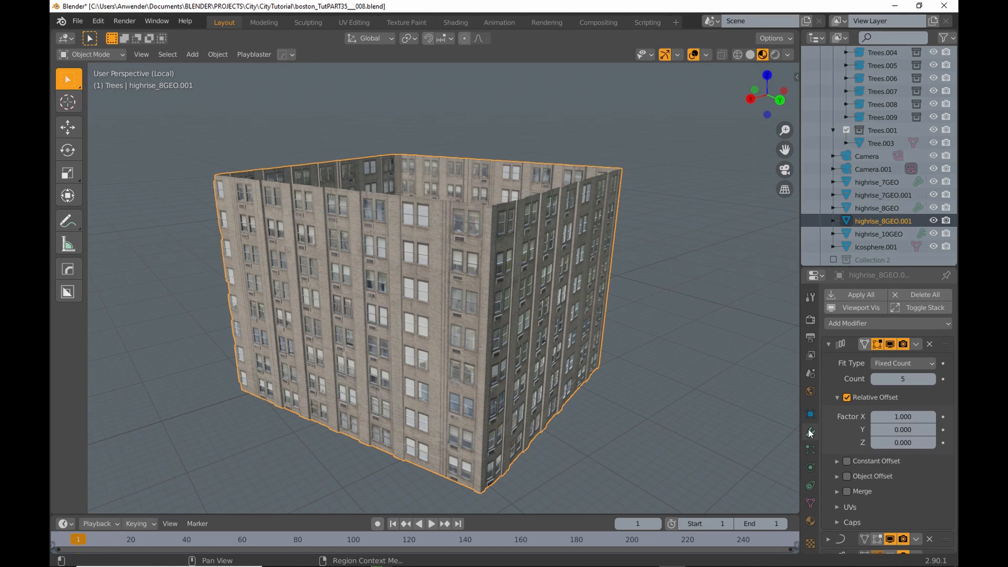
click(870, 297)
middle_drag(383, 254, 481, 254)
key(Tab)
click(406, 260)
middle_drag(432, 266, 457, 269)
- Knife a horizontal cut through the whole facade in right orthographic view, above the fourth storey, with Occlude Geometry off
key(KP_3)
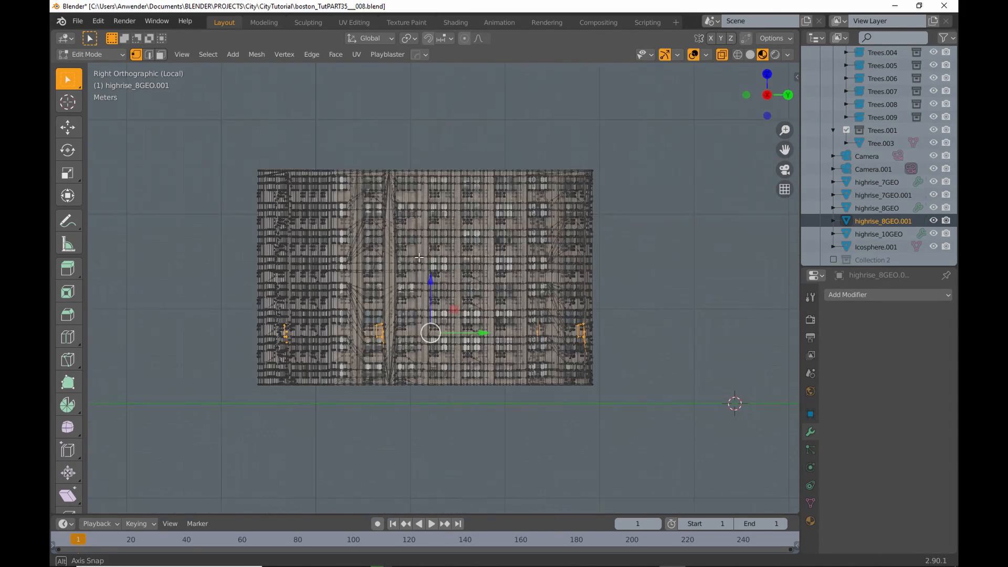
scroll(733, 405, up, 3)
click(74, 365)
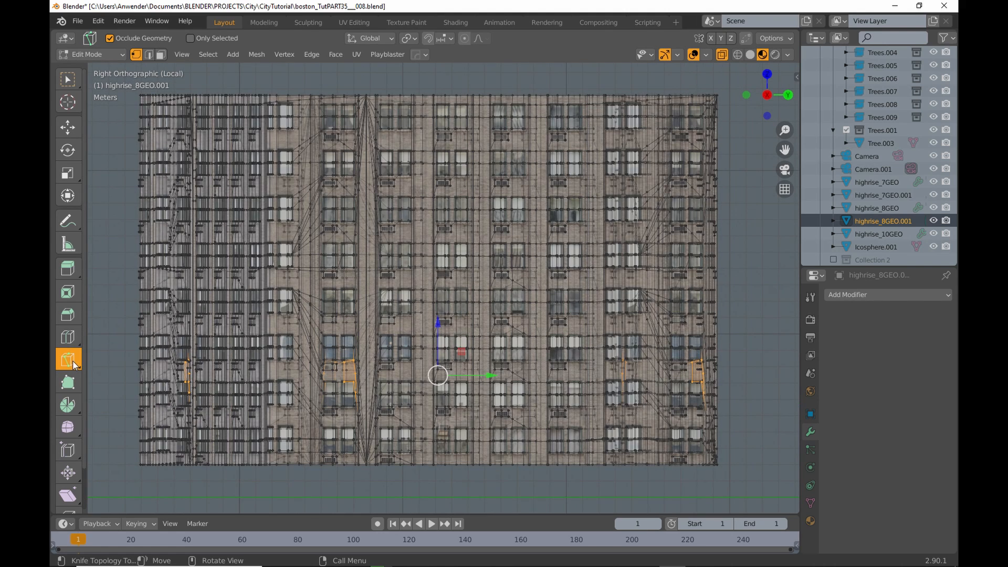
click(812, 298)
click(881, 314)
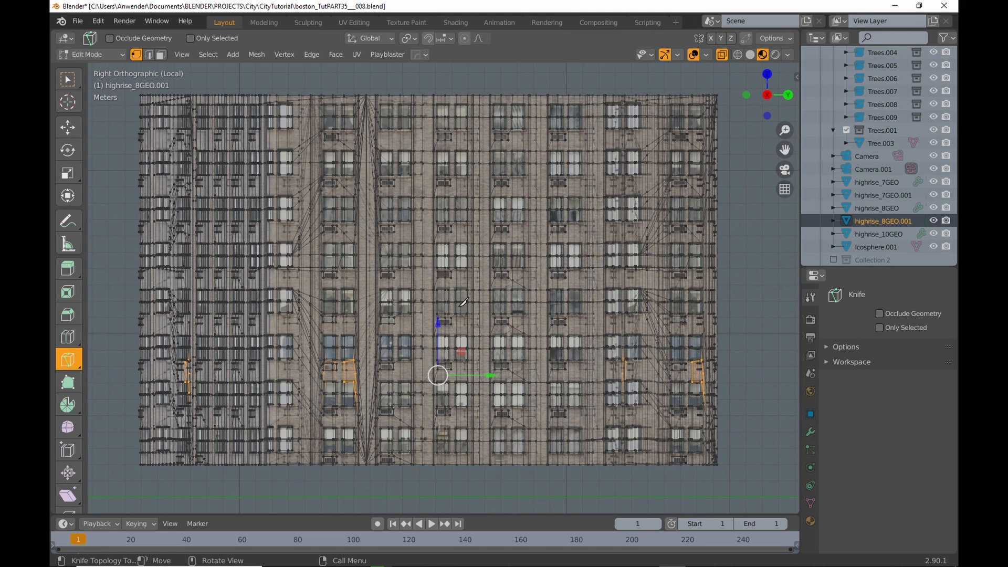
click(134, 282)
click(734, 284)
key(Return)
scroll(735, 283, down, 2)
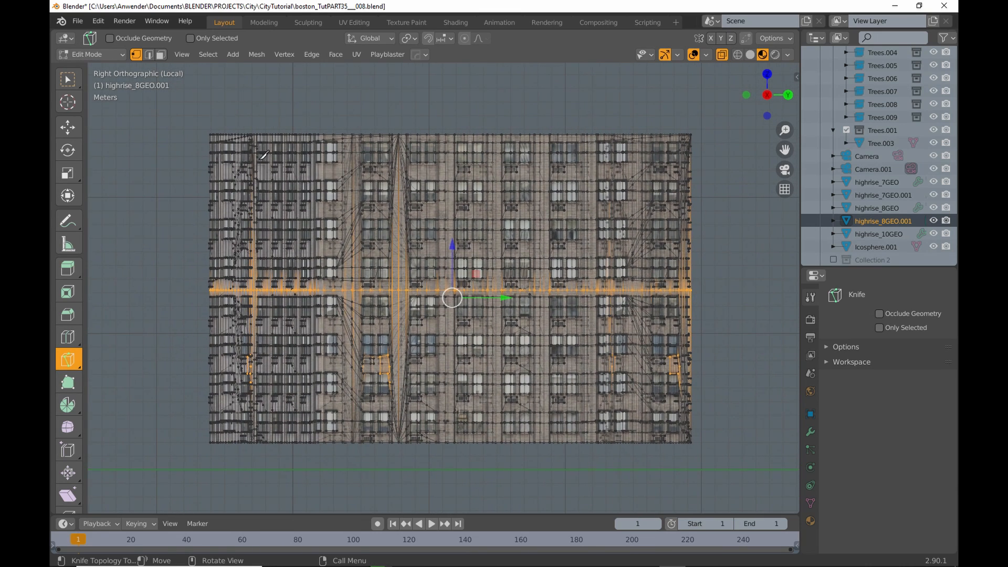
- Delete all facade vertices above the cut, return to Object Mode and show the full city again
click(68, 79)
drag(171, 104, 712, 288)
key(x)
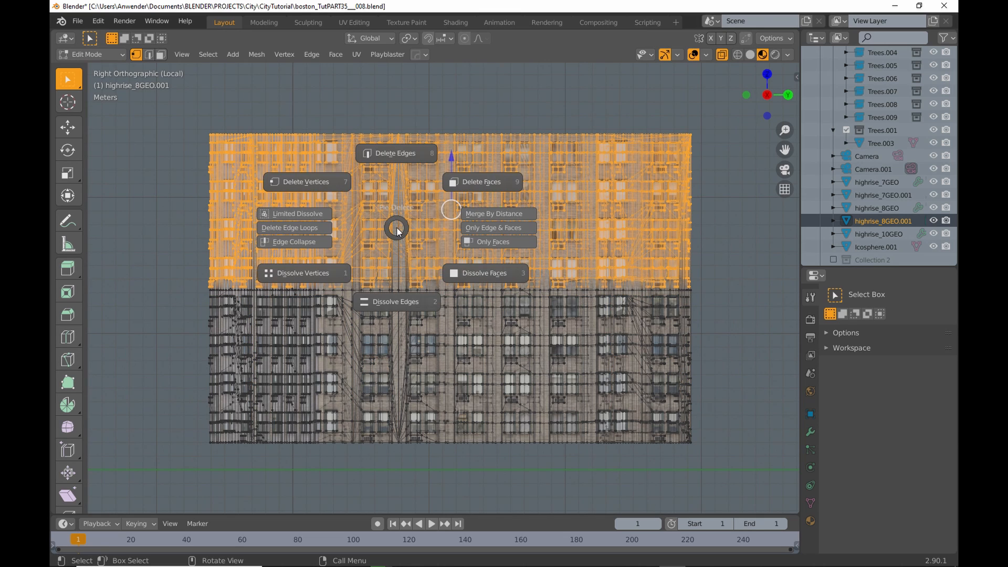
click(322, 175)
key(Tab)
click(396, 232)
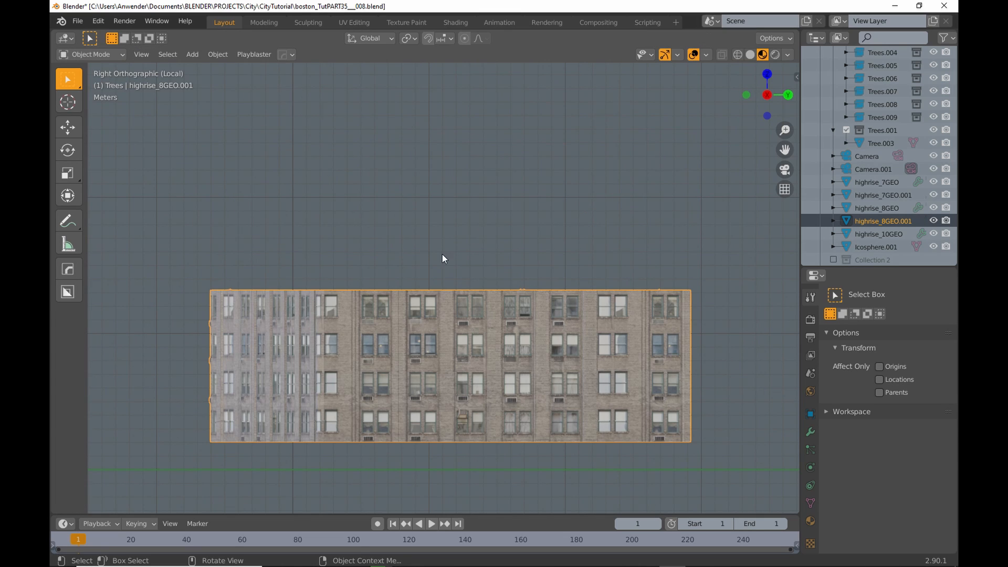
key(KP_Divide)
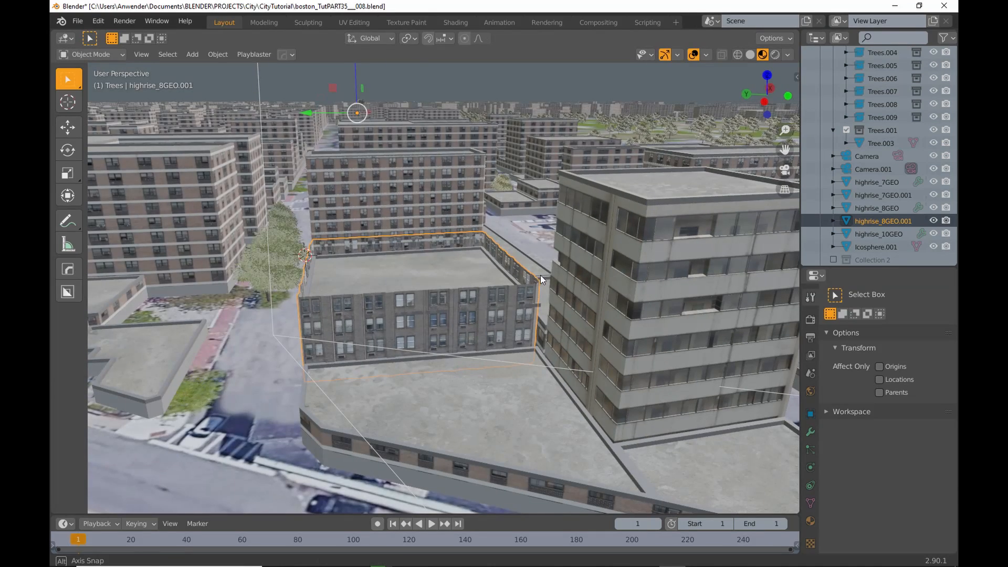
- Isolate city.010 together with its new facade and open city.010 for vertex editing
middle_drag(538, 276, 499, 273)
click(462, 263)
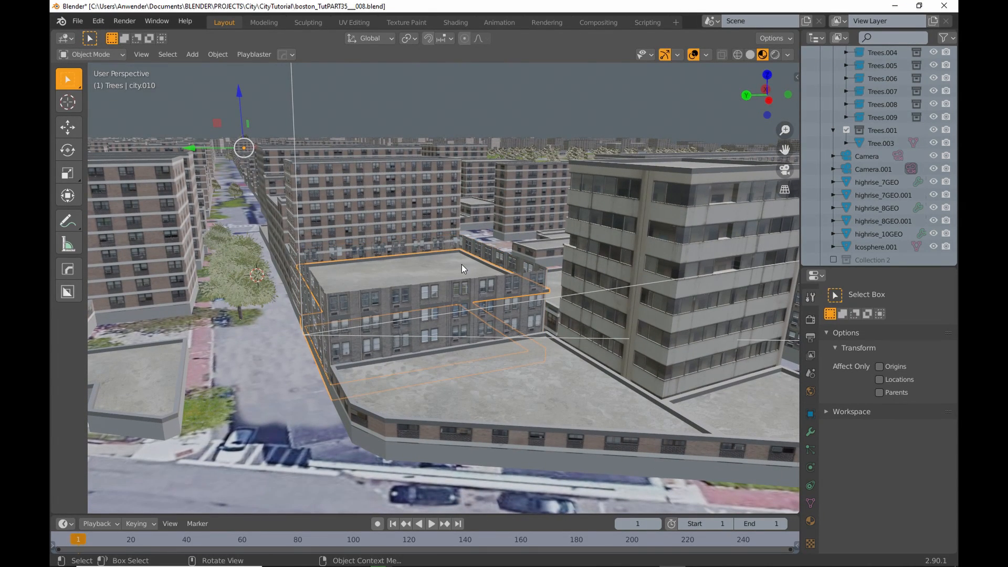
click(442, 292)
key(KP_Divide)
click(442, 232)
key(Tab)
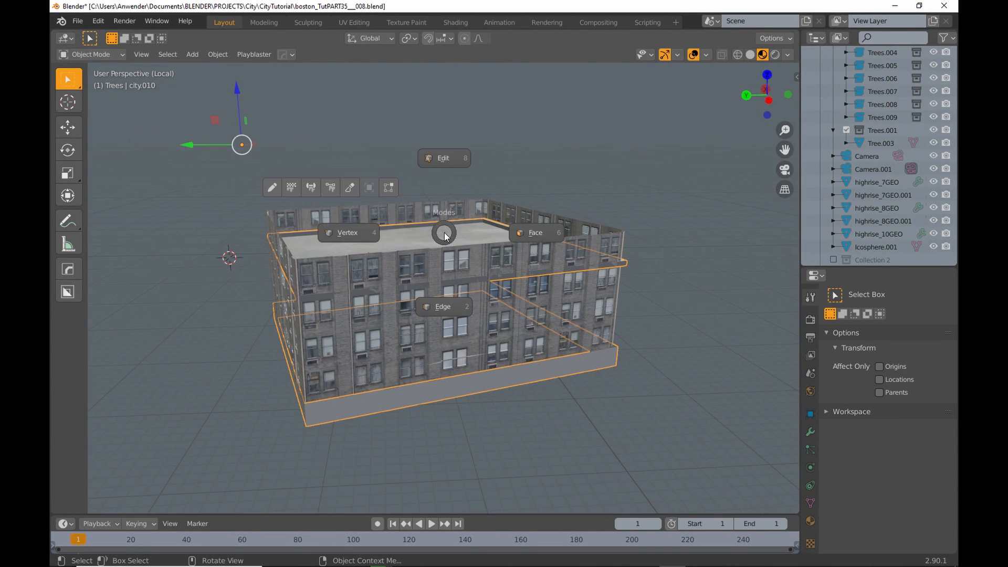
click(348, 232)
- Raise the roof vertices of city.010 to the facade's upper edge, then leave Edit Mode and local view
middle_drag(358, 251, 346, 242)
drag(234, 191, 649, 281)
middle_drag(467, 230, 495, 229)
scroll(495, 230, up, 2)
shift+middle_drag(443, 207, 456, 242)
drag(457, 243, 473, 207)
key(Tab)
click(482, 155)
scroll(487, 207, down, 4)
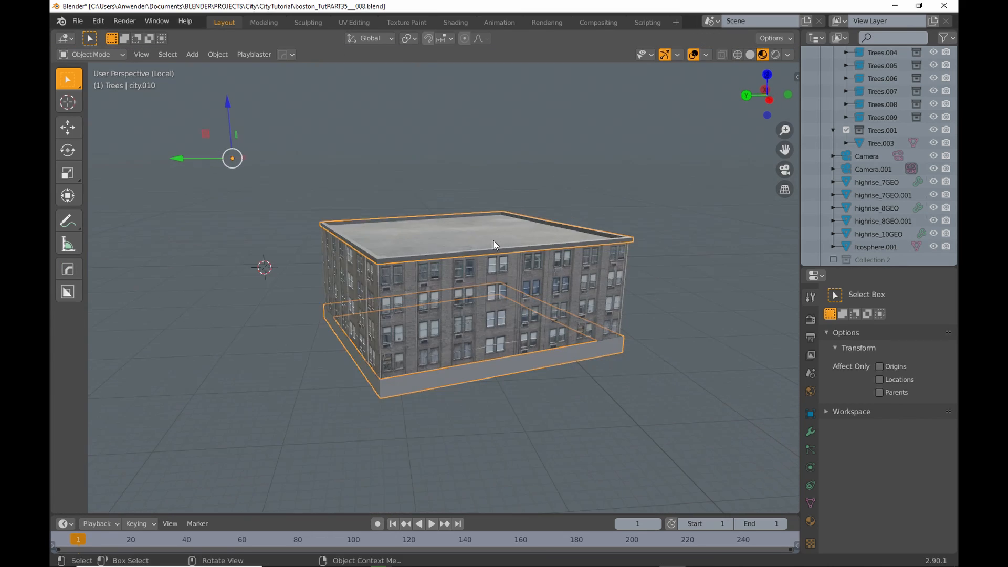
key(KP_Divide)
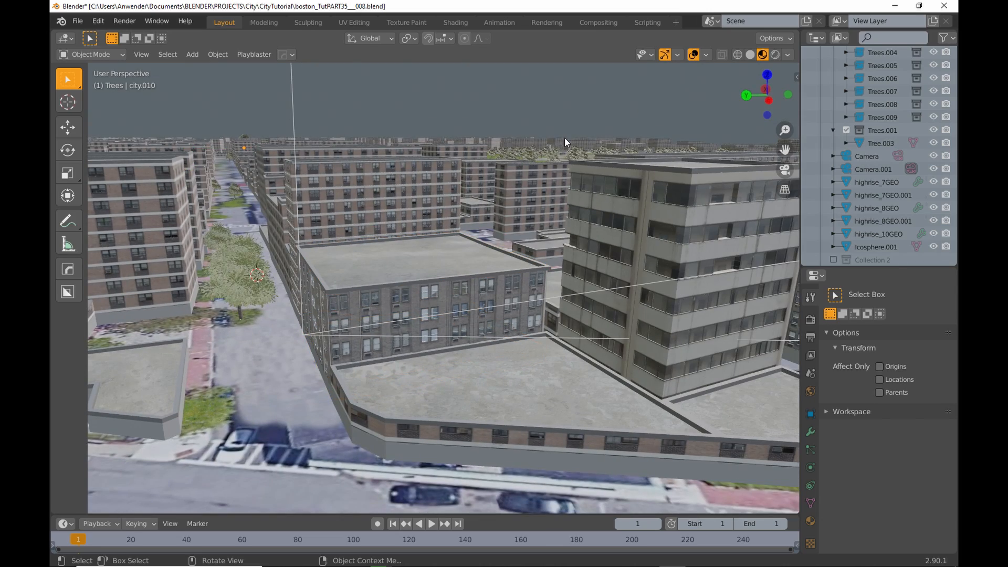
- Inspect the rebuilt buildings through the camera in Rendered shading and save the file
key(KP_0)
scroll(483, 263, up, 3)
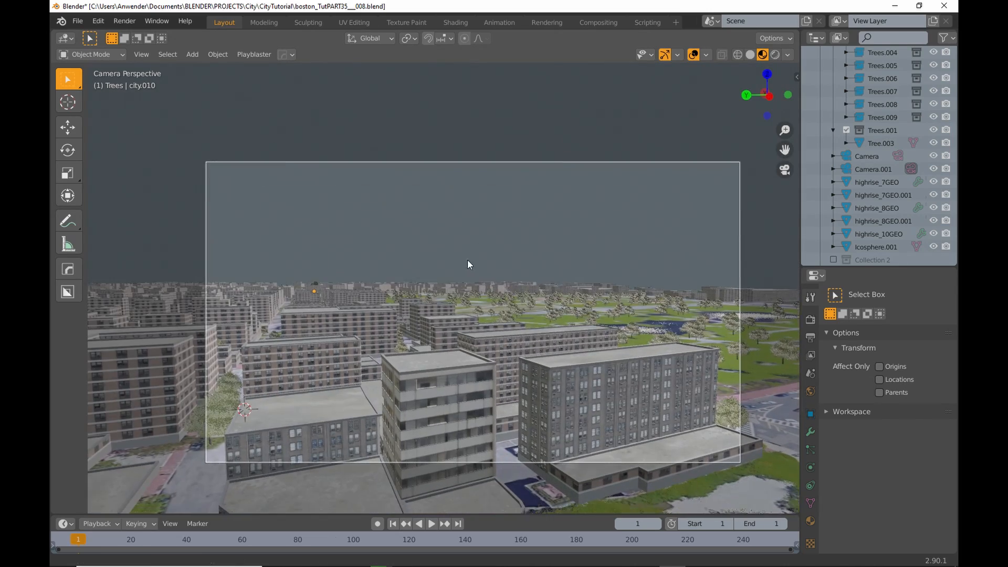
shift+middle_drag(472, 297, 477, 221)
click(775, 55)
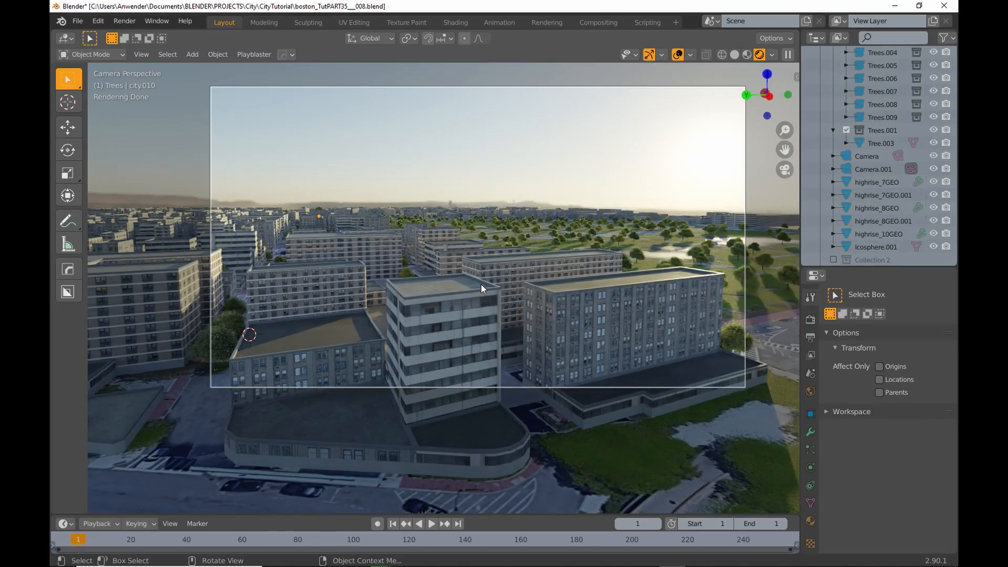
scroll(481, 285, up, 3)
shift+middle_drag(411, 268, 625, 210)
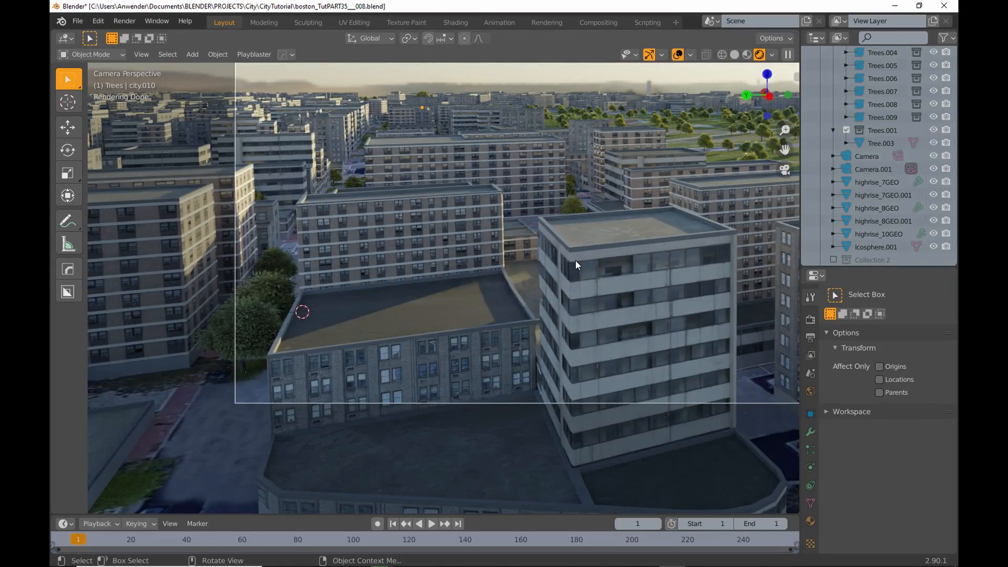
scroll(599, 264, down, 2)
shift+middle_drag(632, 275, 429, 357)
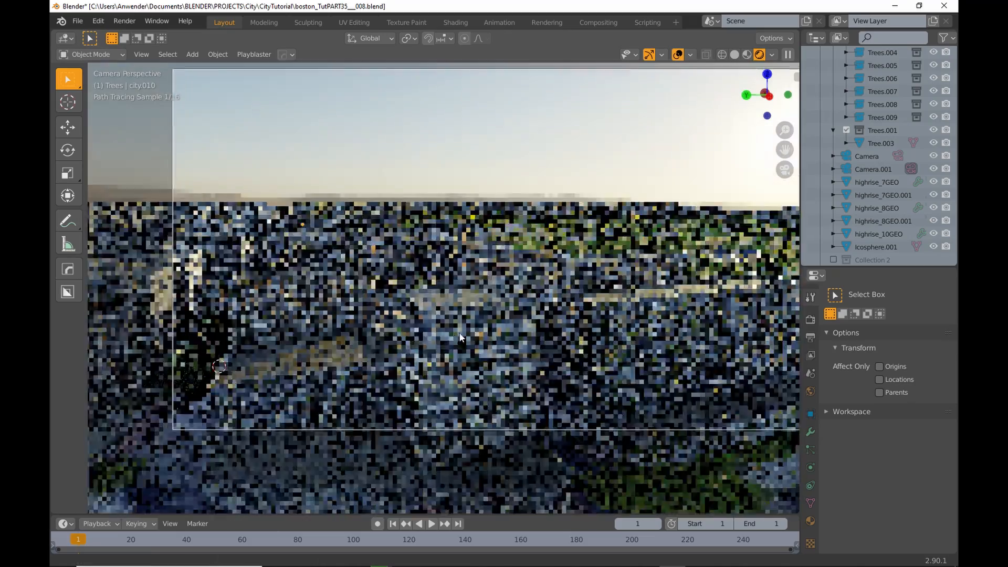
scroll(546, 327, down, 1)
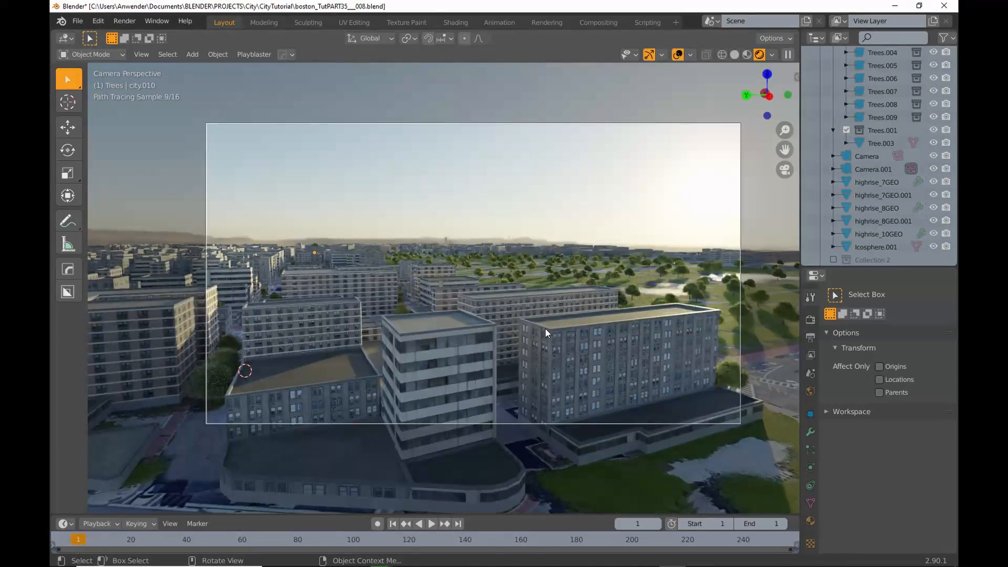
key(ctrl+s)
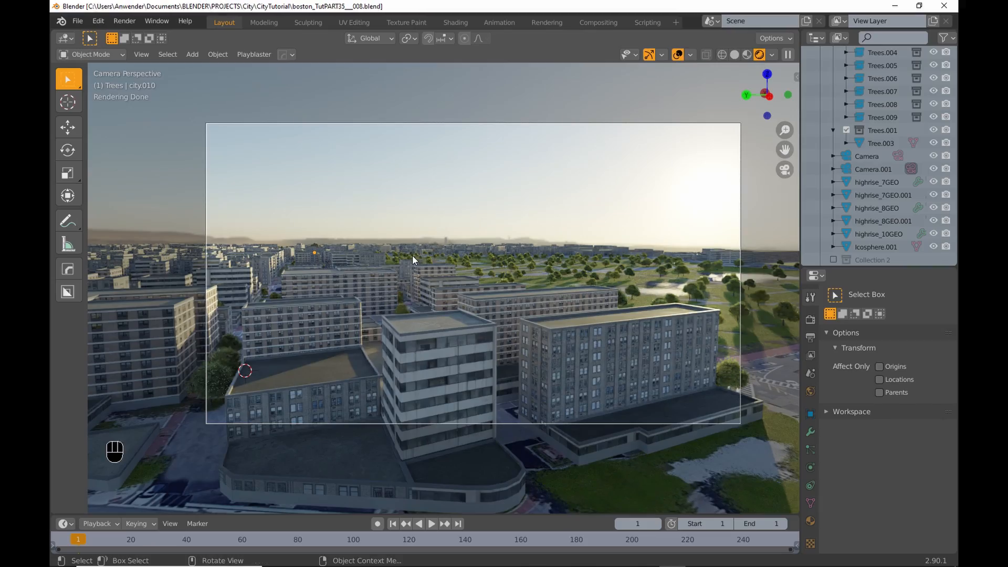
scroll(413, 260, up, 3)
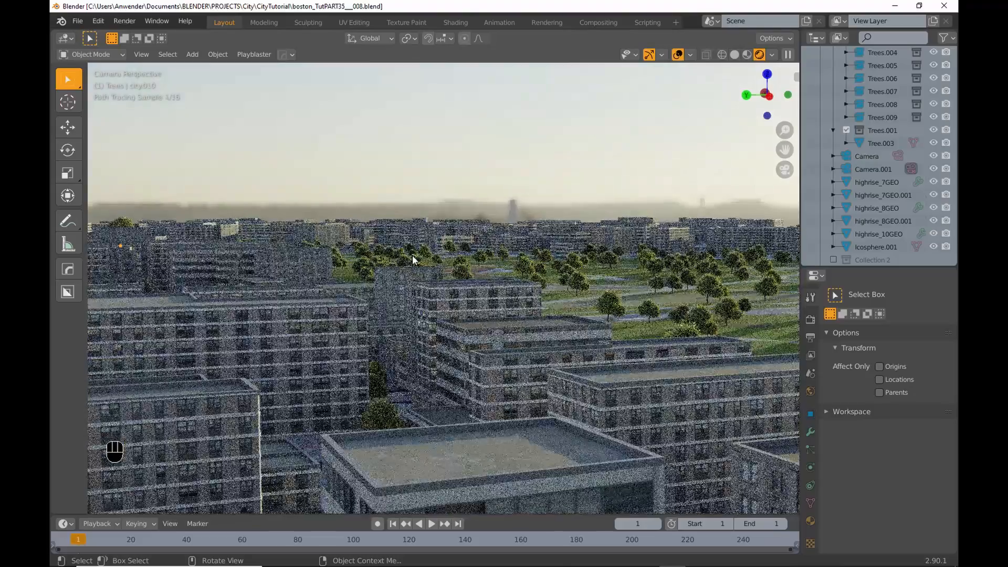
mouse_move(412, 256)
shift+middle_down()
mouse_move(386, 263)
mouse_move(469, 219)
shift+middle_up()
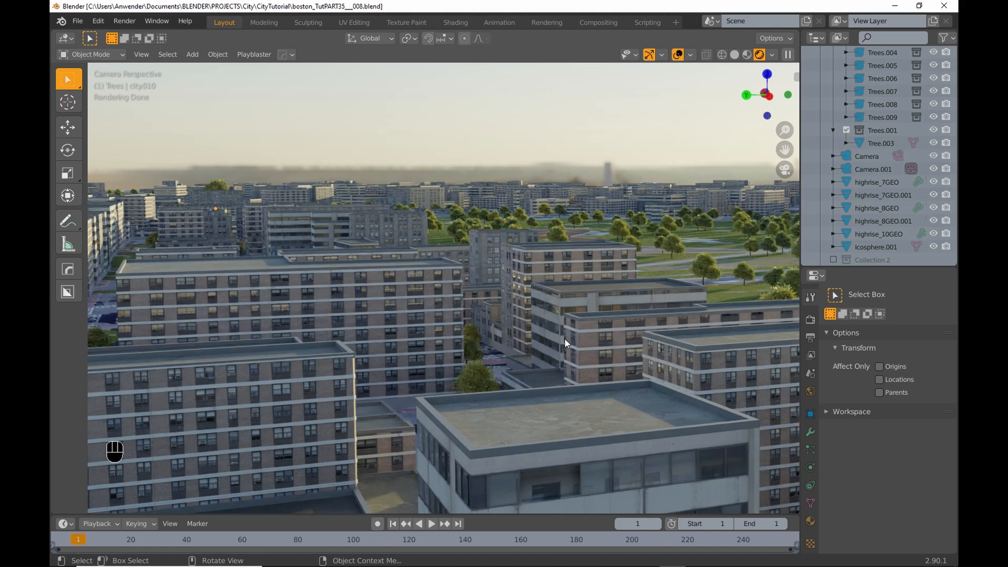
- Edit city.001 in face mode in the Animation workspace and select a facade strip on the long building behind the nearest block
click(504, 22)
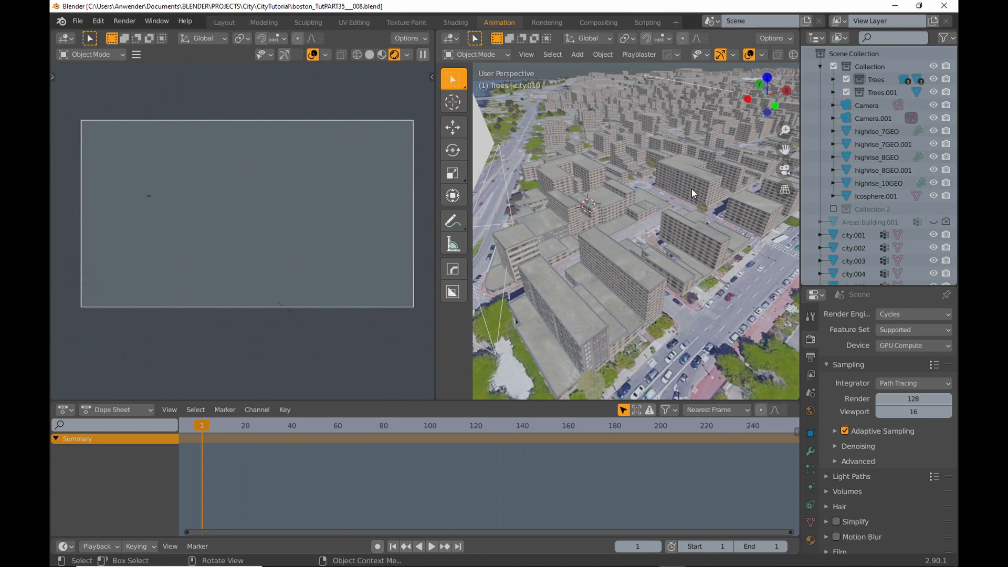
key(Tab)
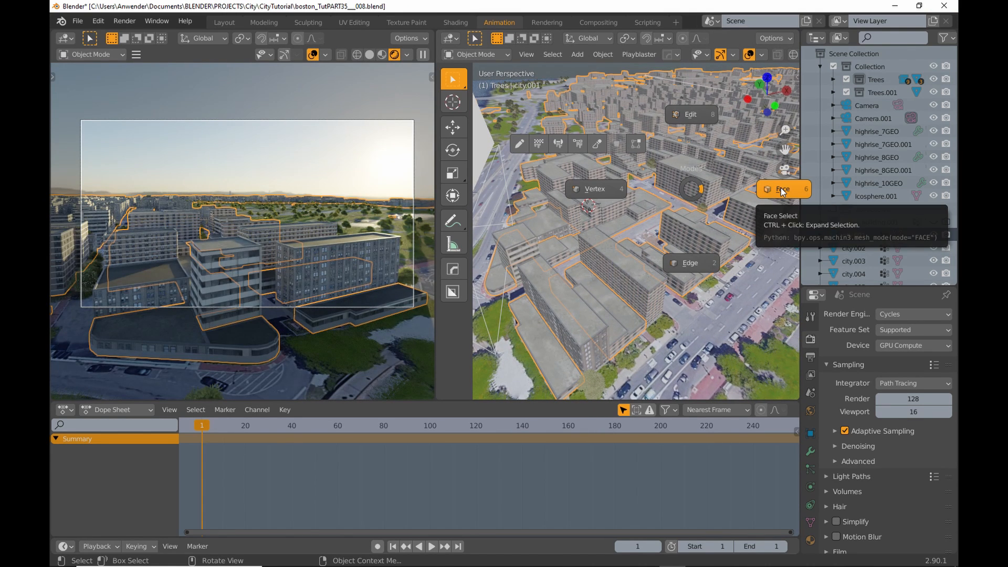
click(749, 195)
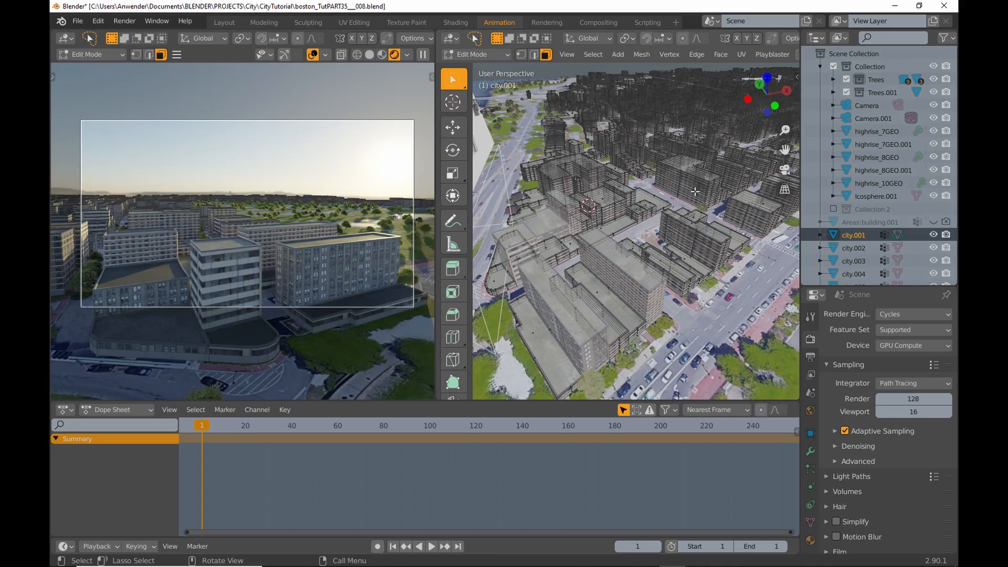
scroll(183, 224, up, 5)
scroll(183, 225, up, 6)
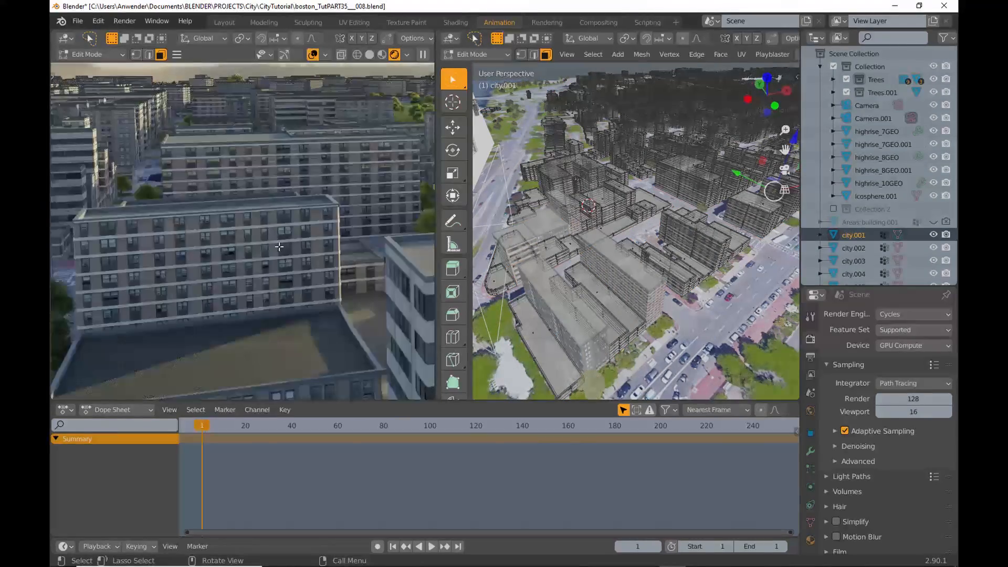
click(281, 248)
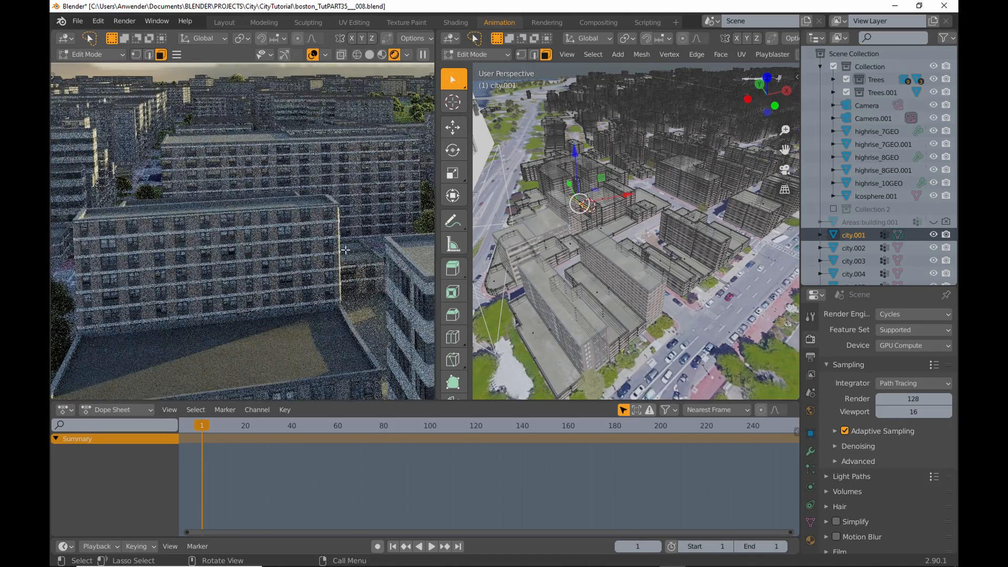
click(379, 167)
- Extend the selection to all faces co-planar with the selected facade strip using Select Similar
shift+middle_drag(675, 199, 601, 224)
scroll(601, 224, up, 4)
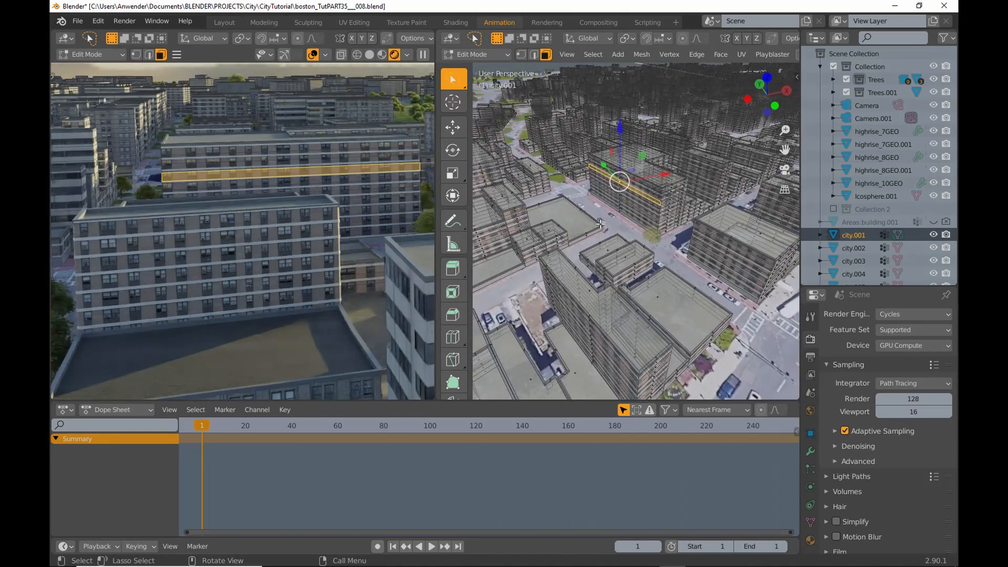
scroll(601, 224, up, 3)
click(587, 56)
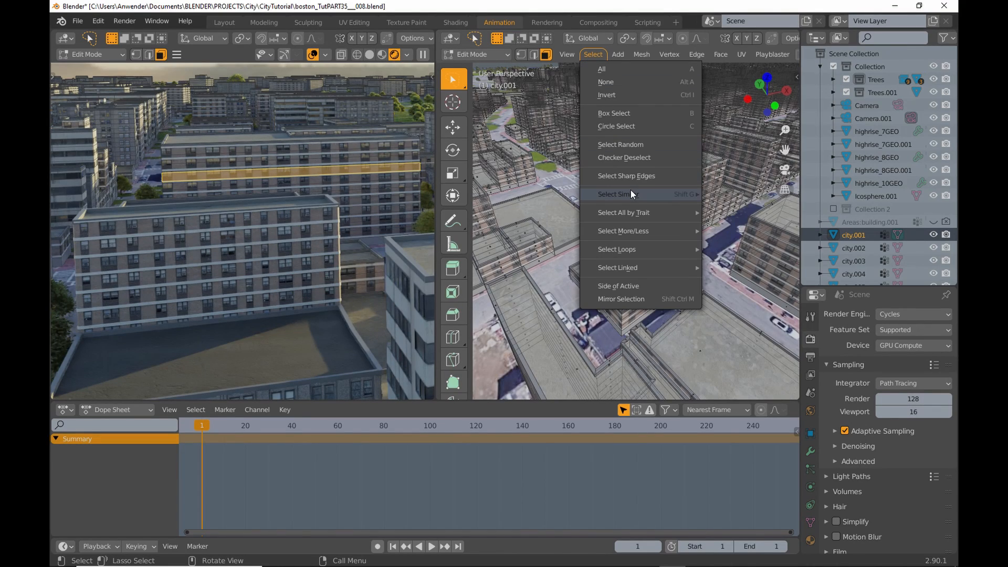
mouse_move(632, 194)
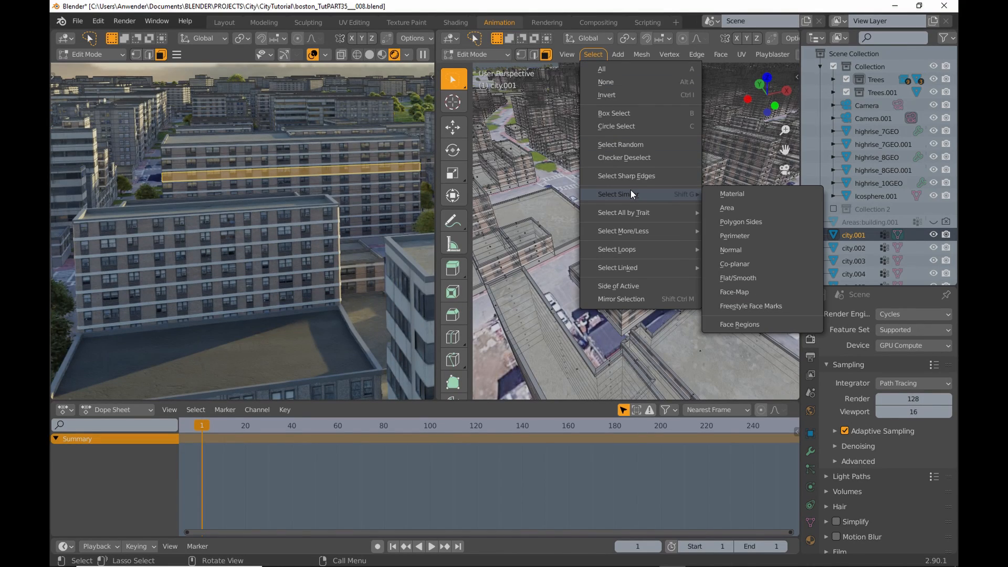
click(738, 266)
- Switch the second 3D viewport to the UV Editor to show the UVs of the selected facade faces
click(452, 39)
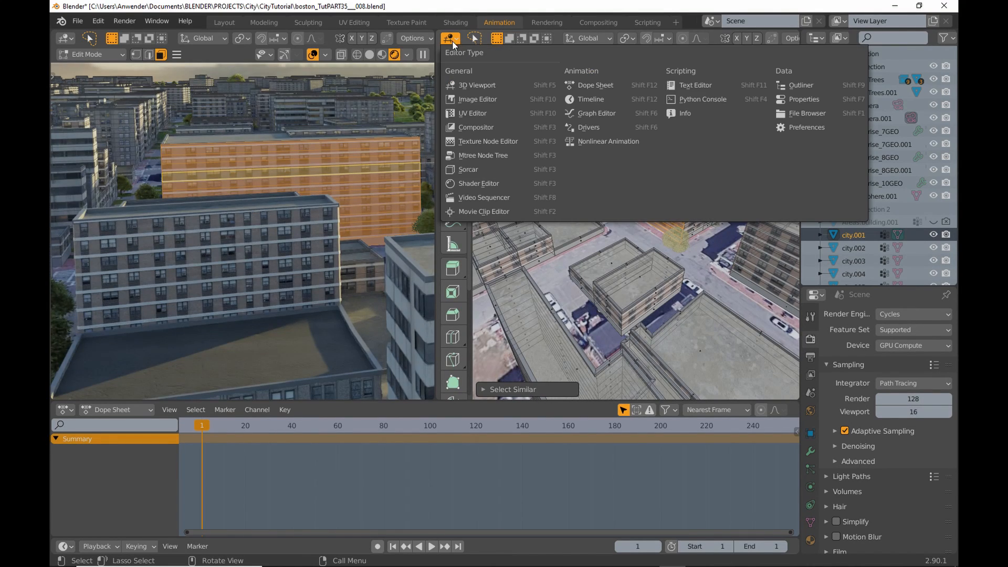
click(458, 114)
scroll(672, 42, down, 5)
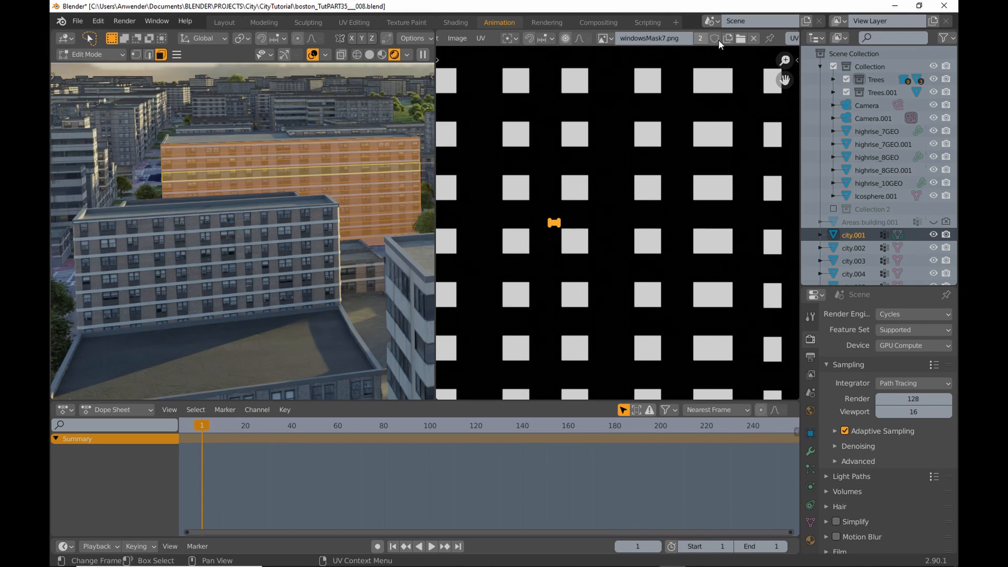
- Unlink the windowsMask7.png image from the UV Editor so the facade UVs show on an empty grid
click(795, 38)
scroll(615, 162, up, 5)
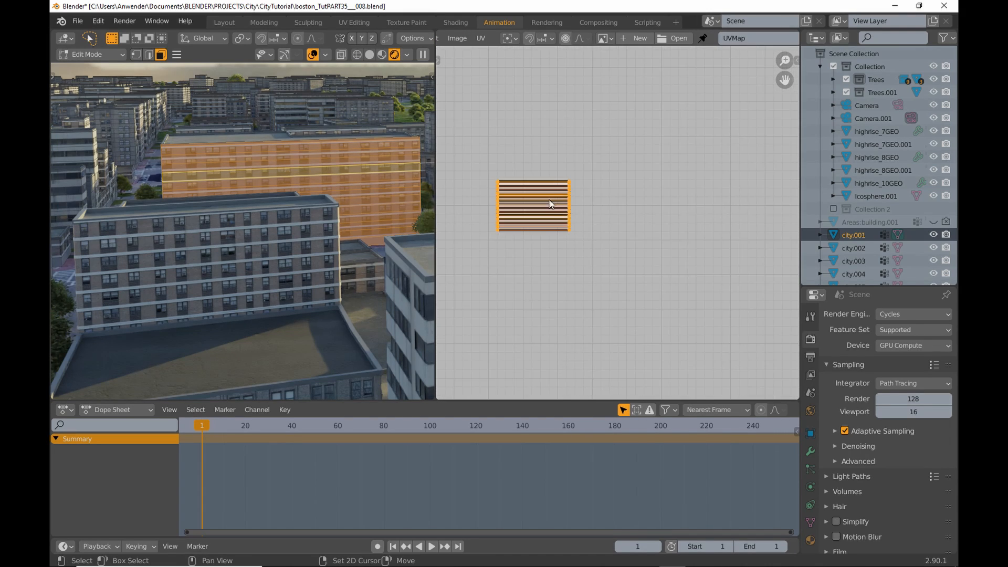
middle_drag(567, 201, 630, 206)
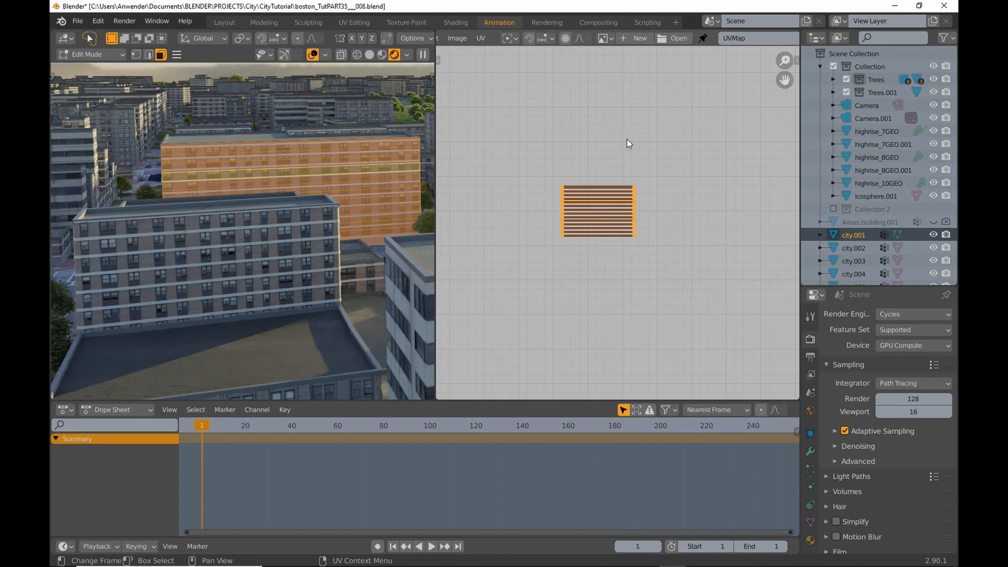
- Shift the long building's facade UVs slightly along X with the Move tool
key(t)
click(454, 109)
scroll(550, 196, up, 4)
middle_drag(550, 199, 514, 185)
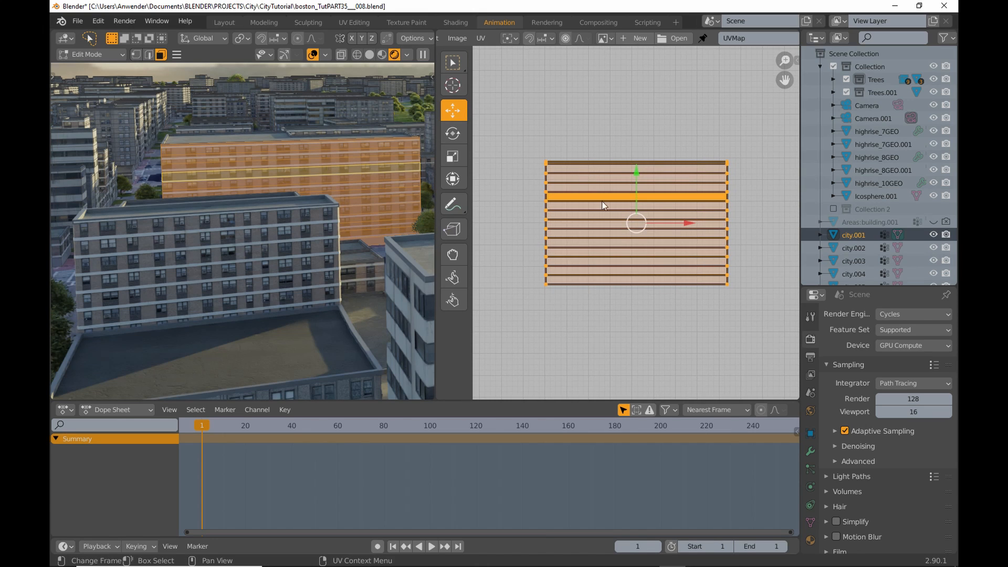
scroll(685, 222, up, 2)
mouse_move(660, 223)
mouse_down()
mouse_move(688, 224)
mouse_move(669, 222)
mouse_up()
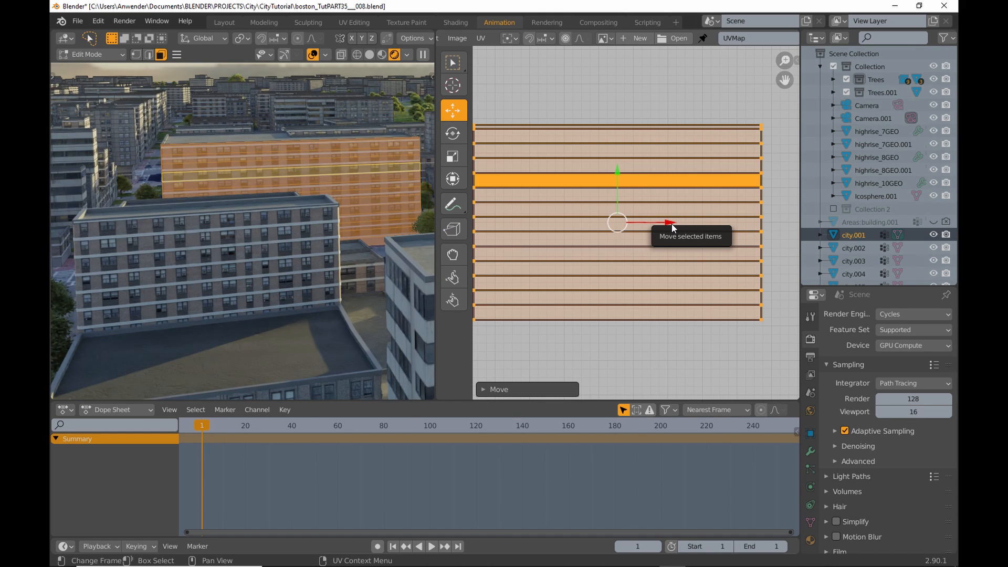
- Scale the long building's facade UVs along the horizontal axis in small adjustments to refit the windows
scroll(672, 224, down, 1)
click(453, 156)
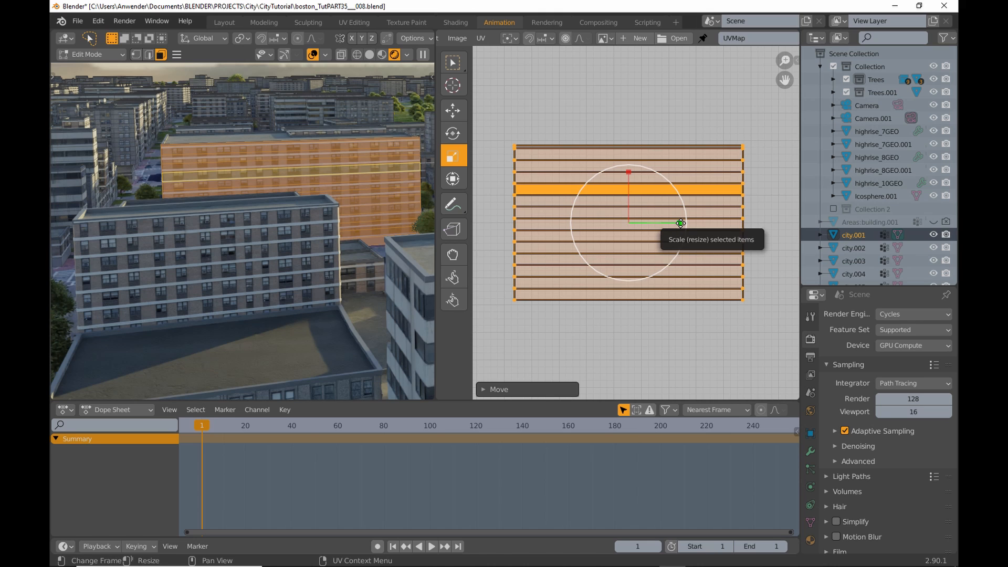
drag(681, 223, 674, 225)
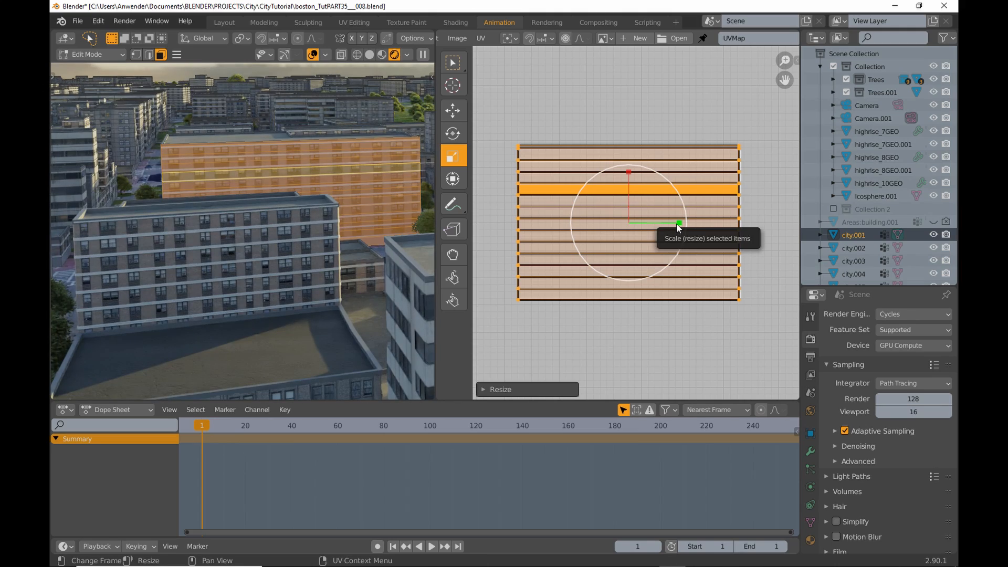
scroll(683, 223, up, 5)
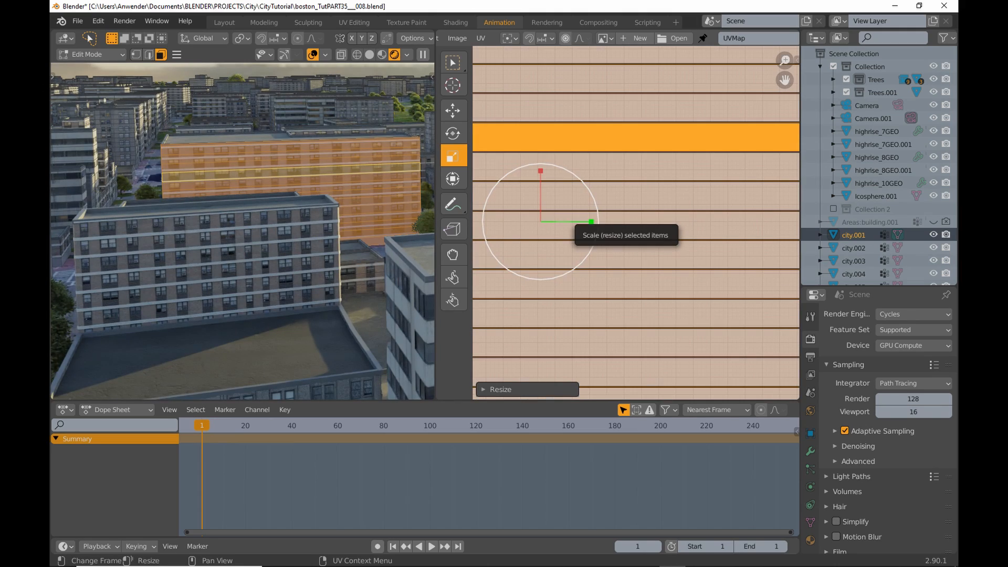
drag(590, 221, 602, 225)
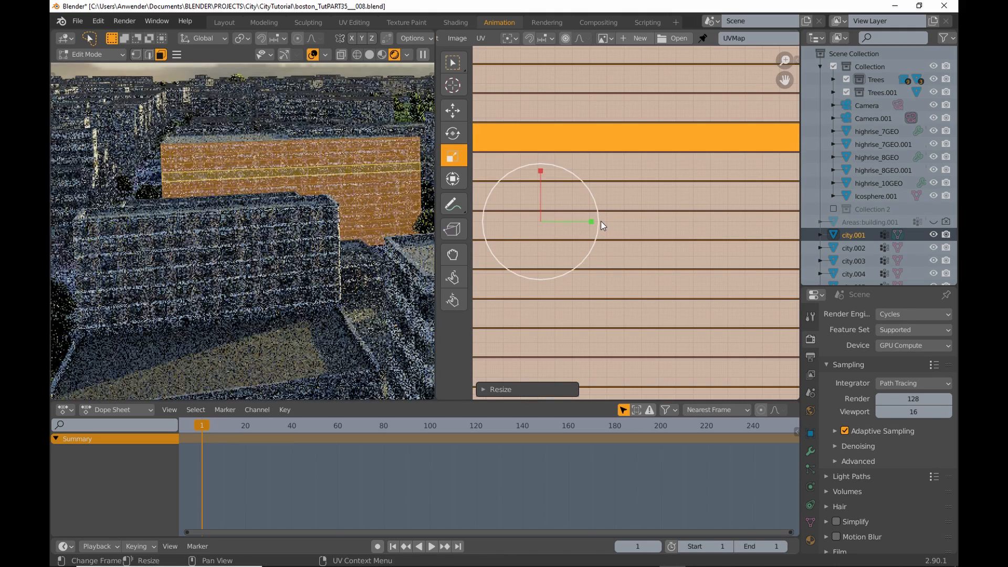
scroll(603, 226, down, 4)
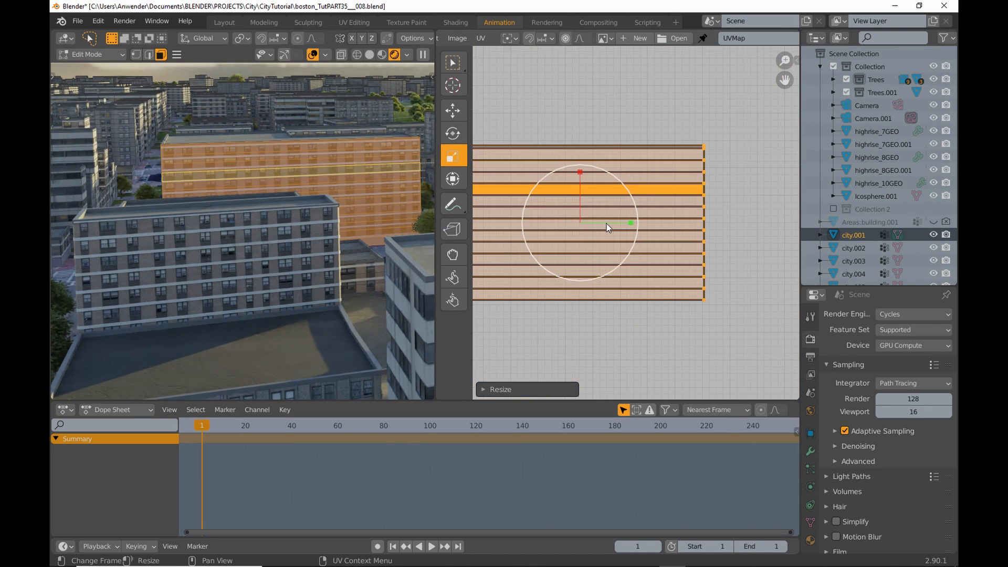
middle_drag(660, 207, 680, 216)
- Hide the UV Editor's tool shelf and switch that area back to the 3D Viewport
key(t)
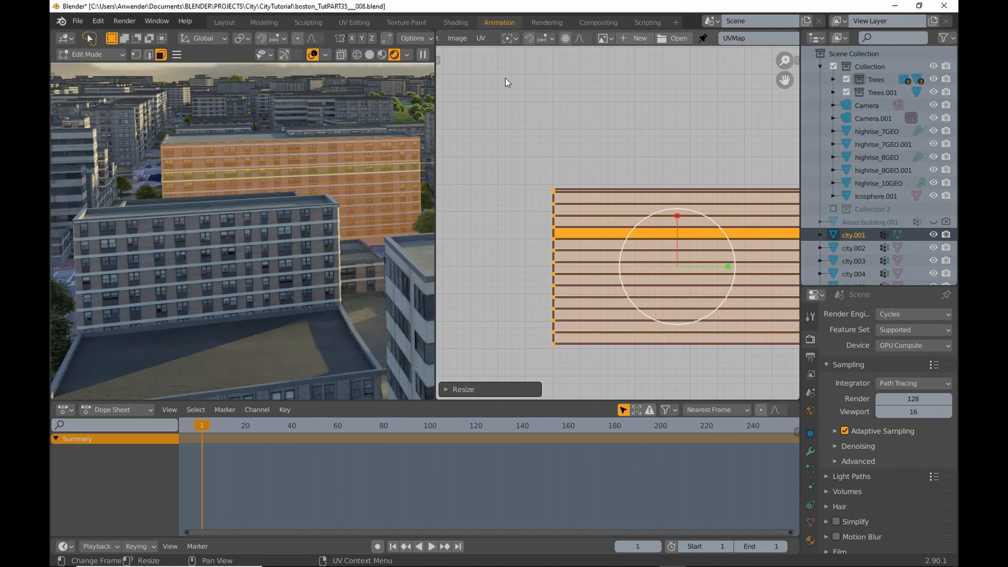
scroll(498, 38, up, 5)
click(450, 38)
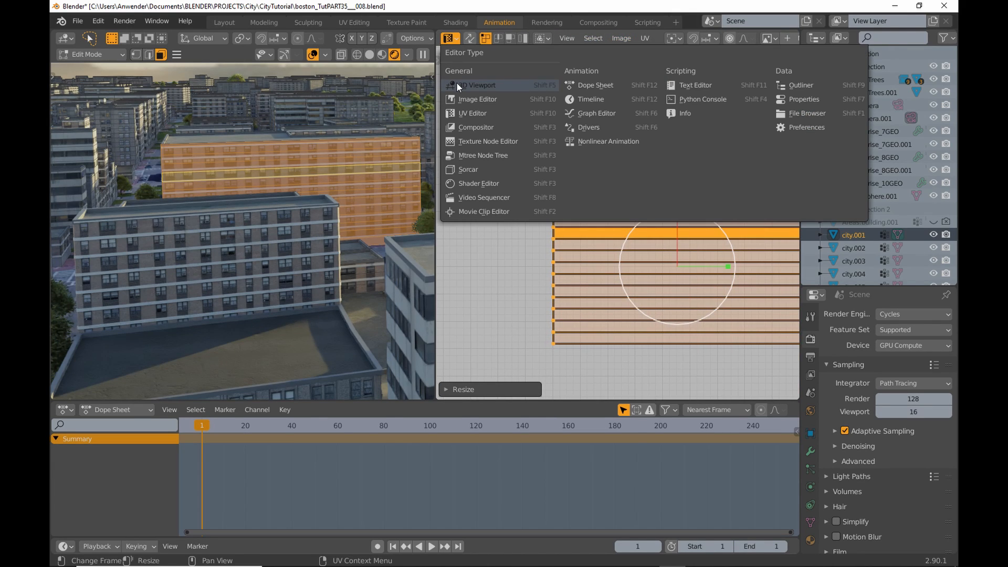
click(456, 83)
- Select two adjoining facade faces on the low building behind the nearest striped block and extend to all co-planar faces
middle_drag(369, 197, 290, 197)
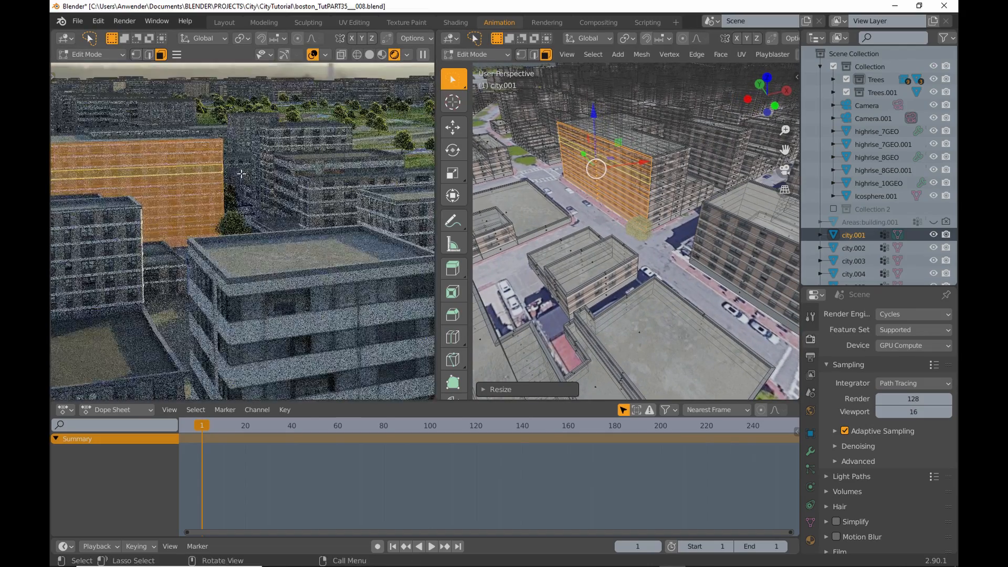
click(303, 197)
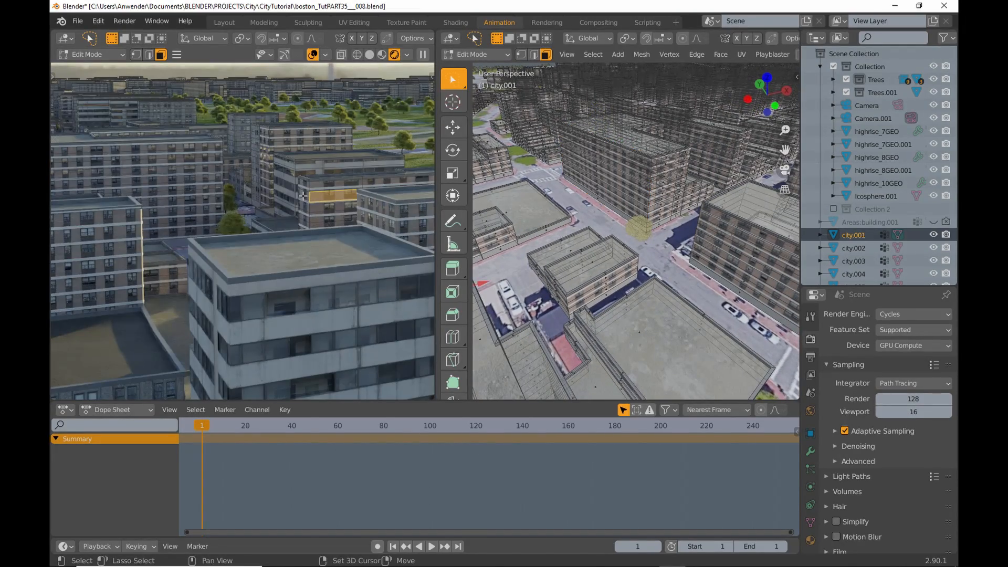
shift+click(303, 196)
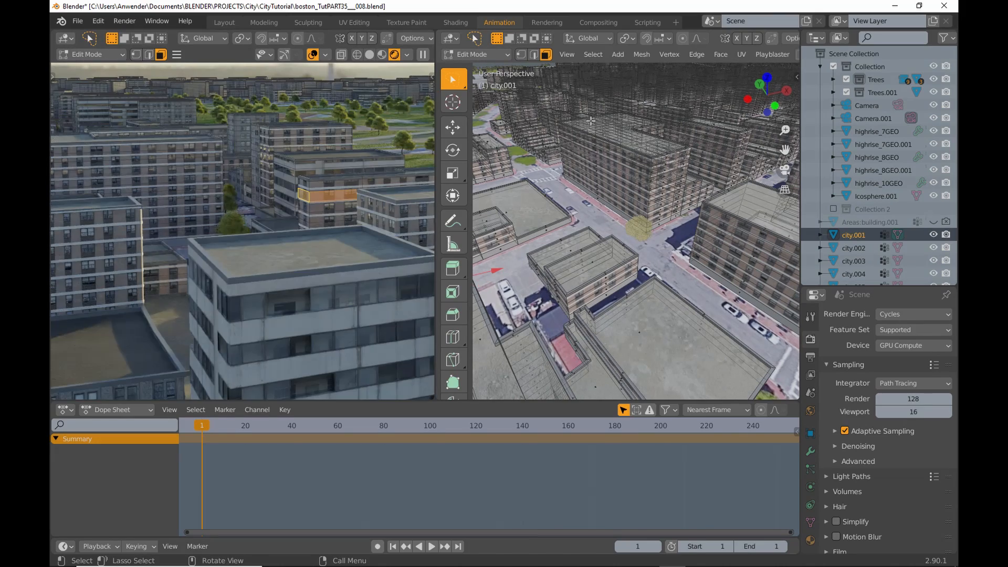
click(594, 54)
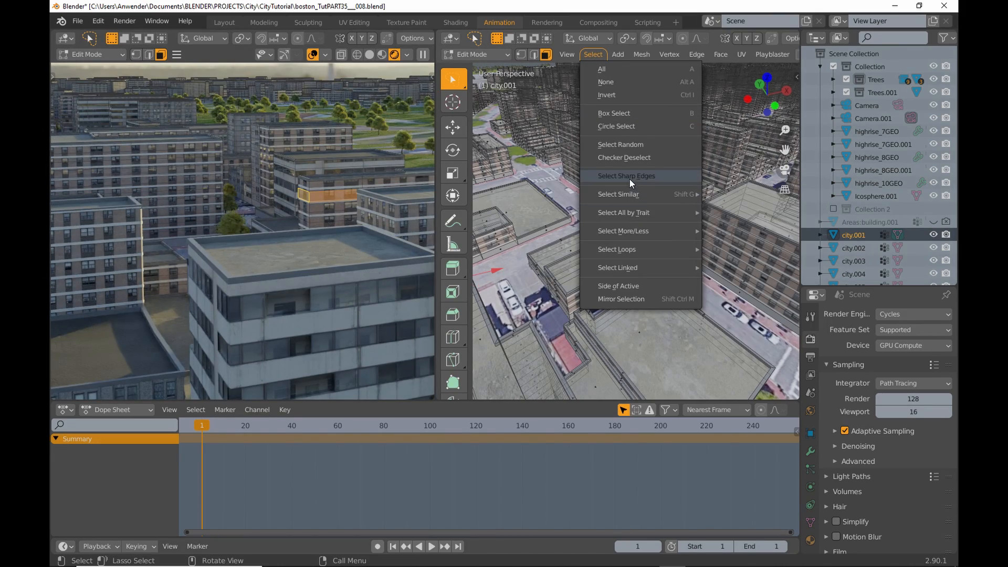
mouse_move(683, 193)
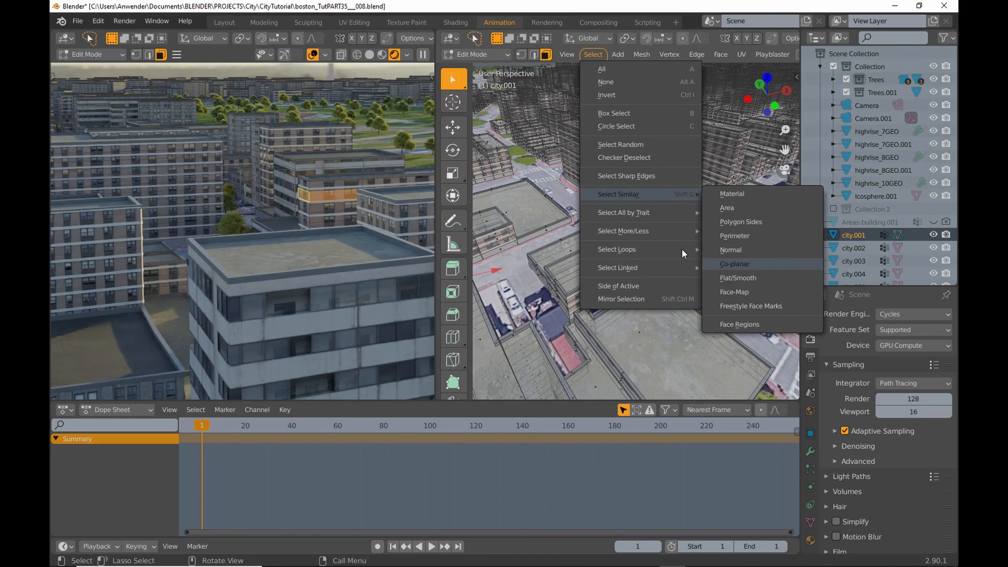
click(740, 263)
- Show the low building's facade UVs in the UV Editor and shift them slightly along X
click(452, 39)
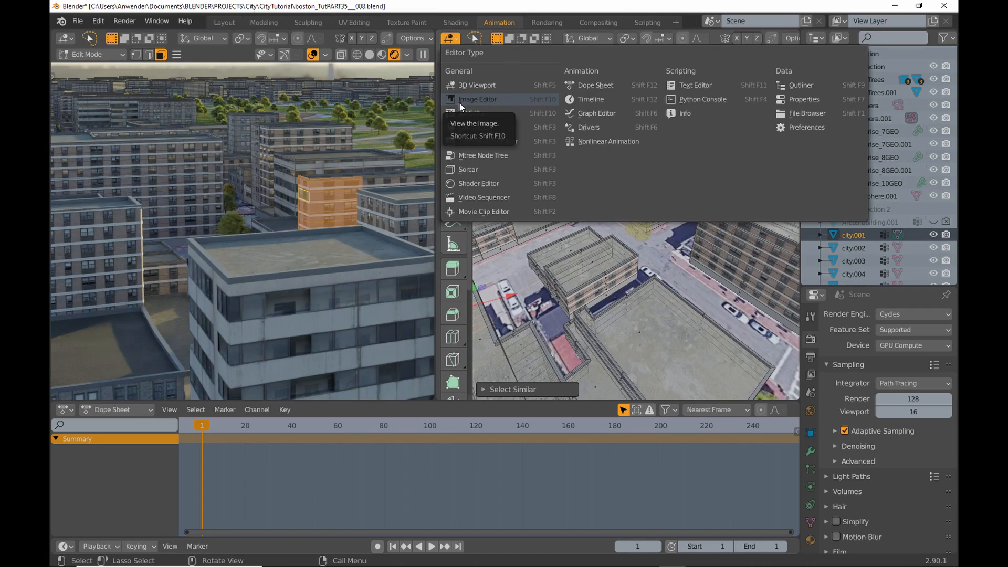
click(461, 114)
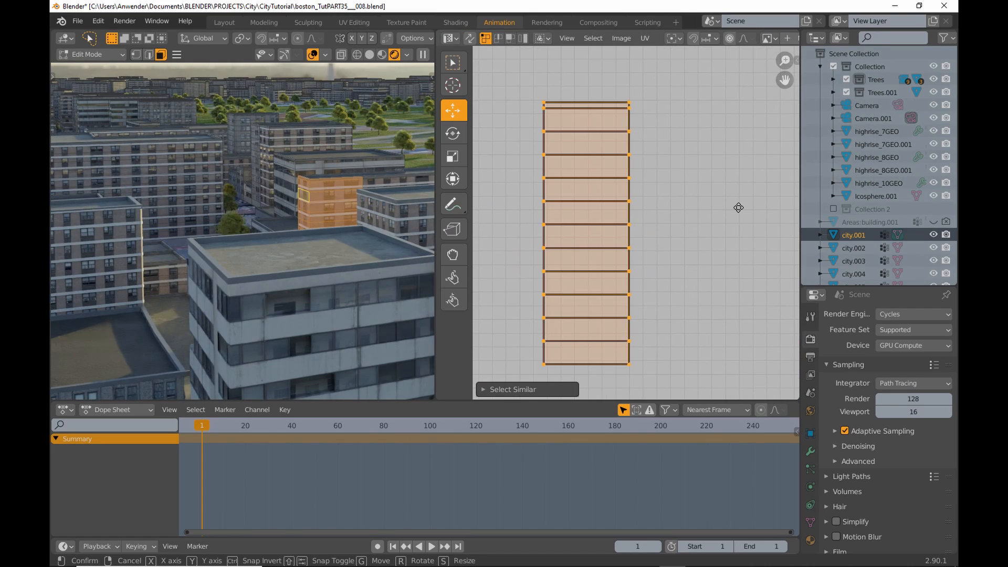
key(g)
key(x)
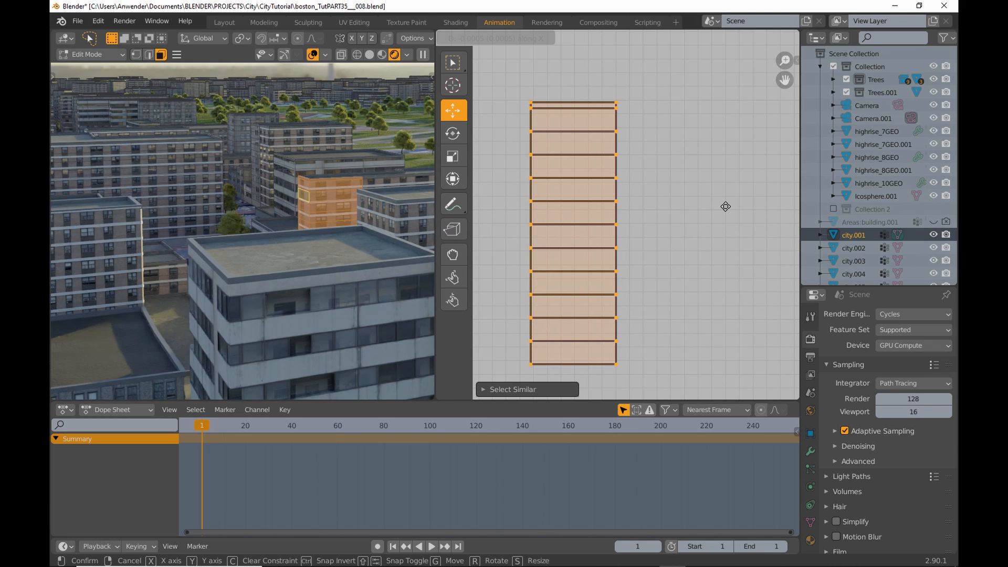
click(726, 206)
- Return to the 3D Viewport and select a facade strip around the taller building farther back, extended to all co-planar faces
click(457, 40)
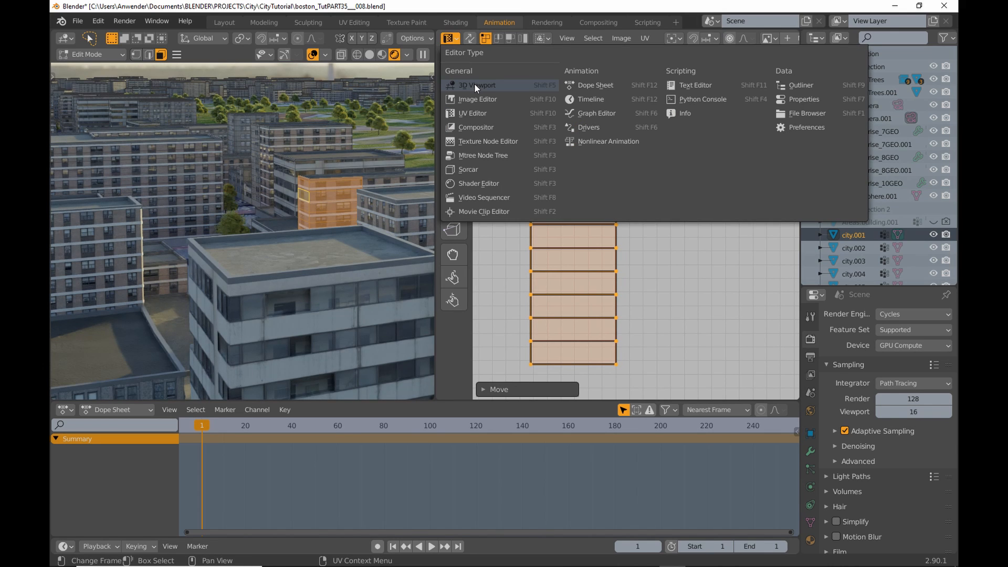
click(475, 83)
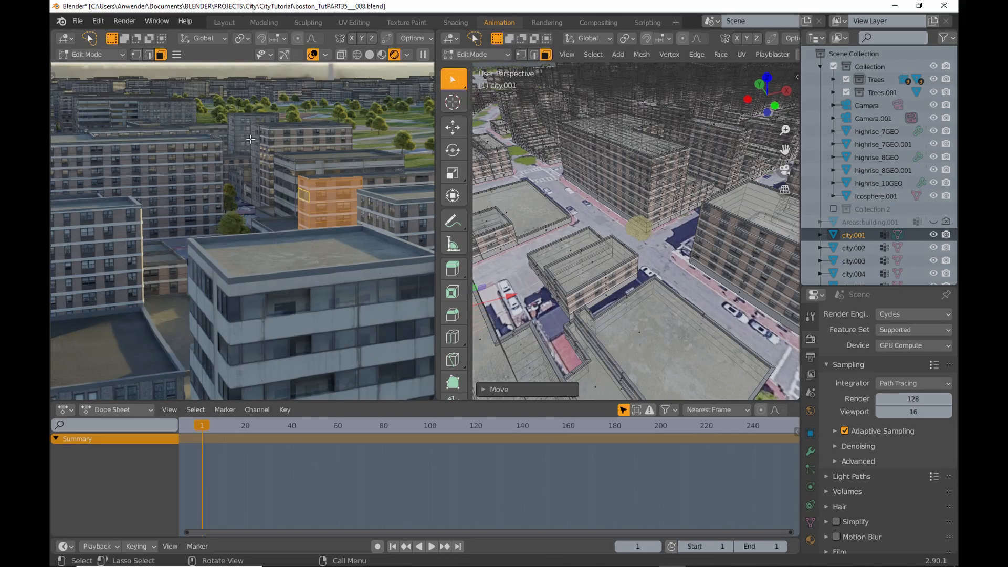
scroll(250, 140, up, 2)
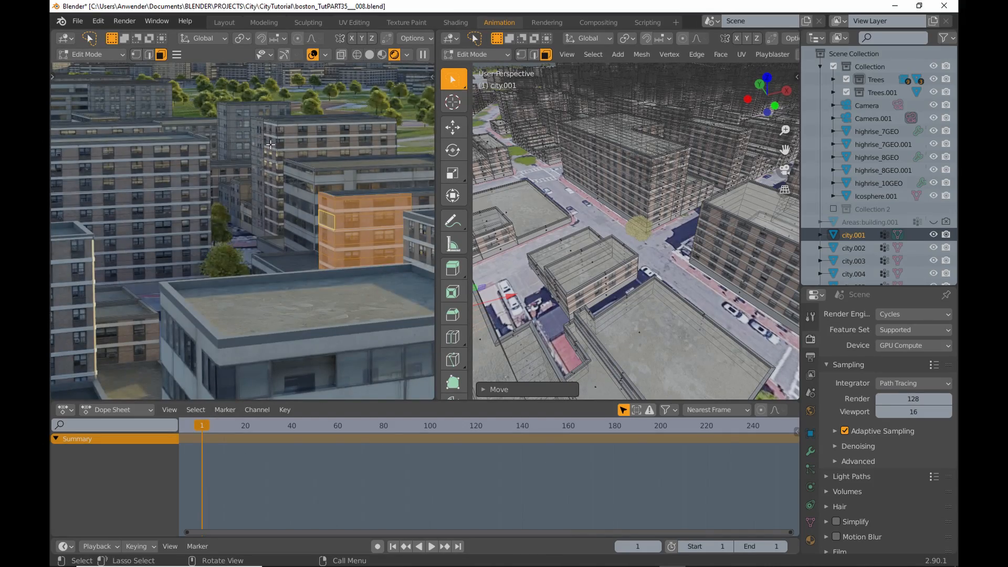
click(272, 147)
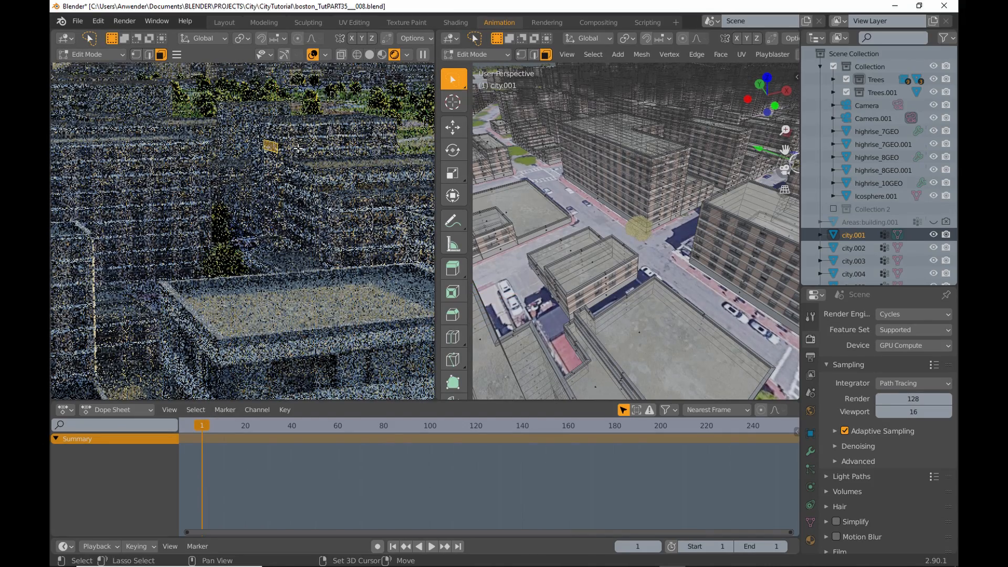
alt+shift+click(298, 149)
click(594, 54)
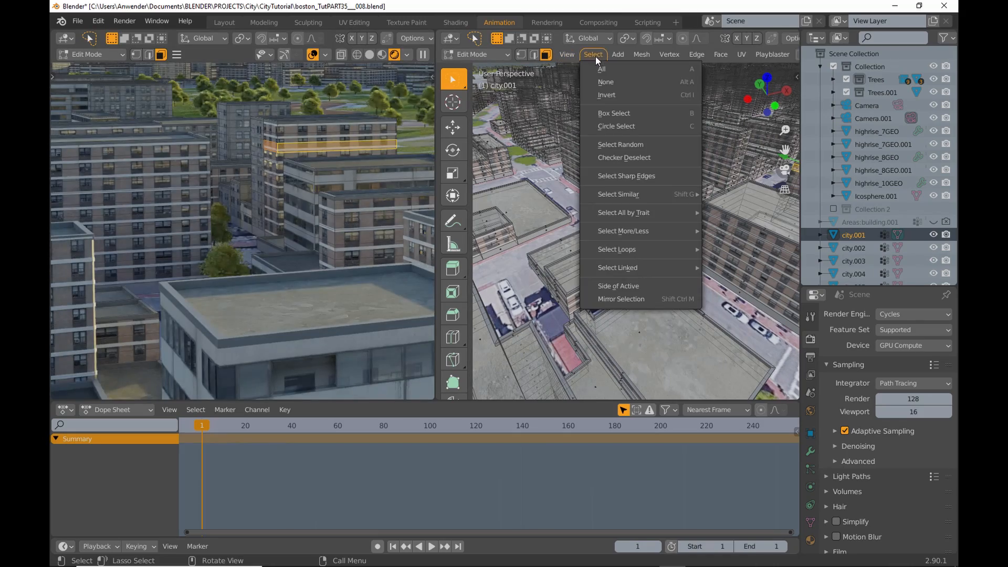
mouse_move(681, 193)
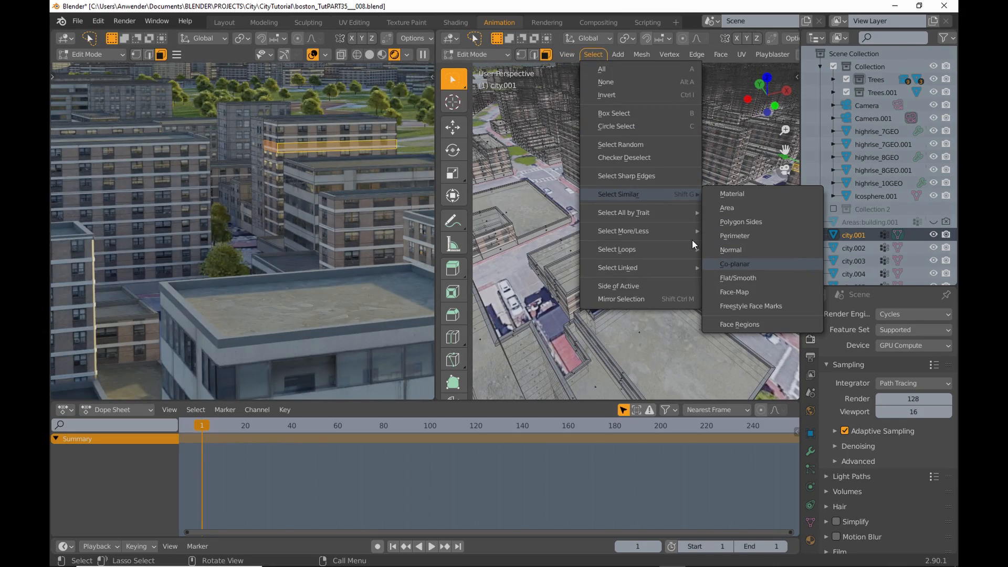
click(735, 263)
- Show the taller building's facade UVs in the UV Editor and shift them slightly along X
click(451, 38)
click(526, 113)
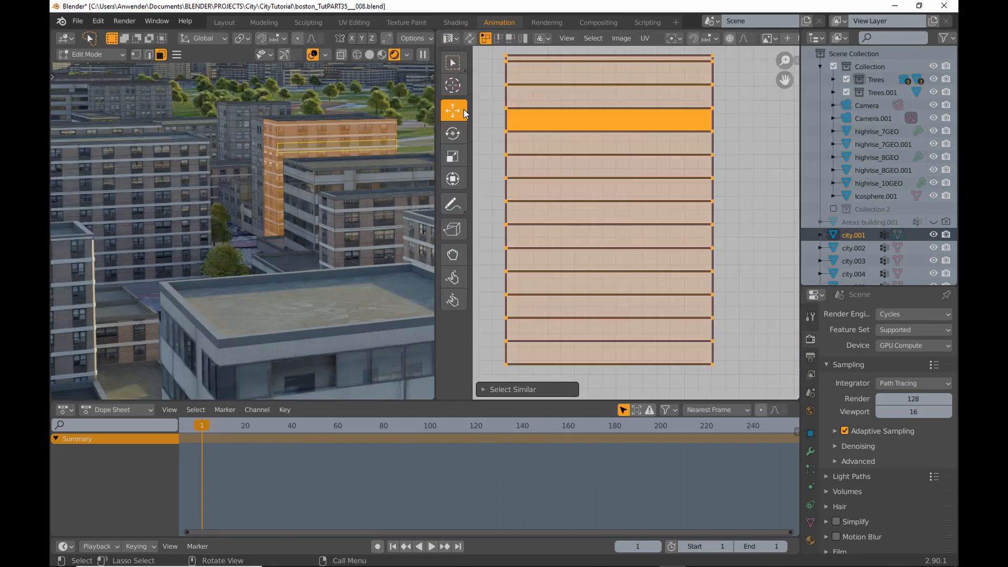
scroll(600, 207, down, 3)
scroll(644, 211, up, 1)
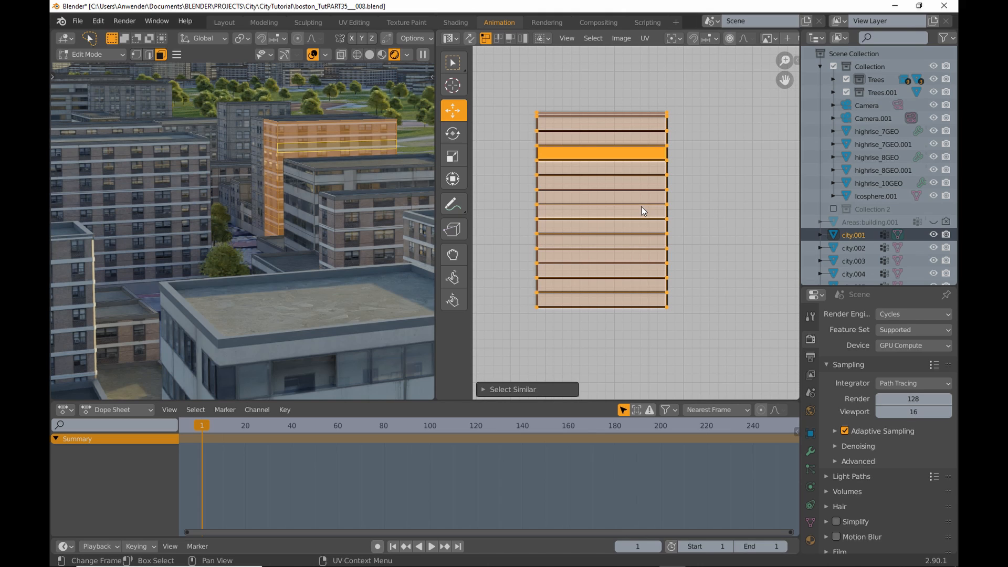
key(g)
key(x)
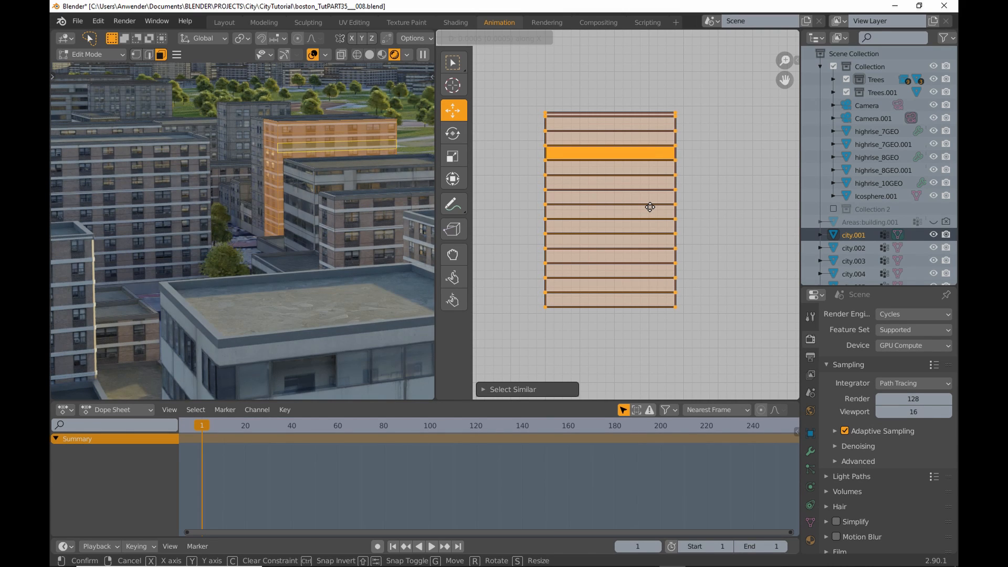
click(651, 207)
- Return to the 3D Viewport, leave Edit Mode and view the adjusted facades in the rendered city
click(453, 38)
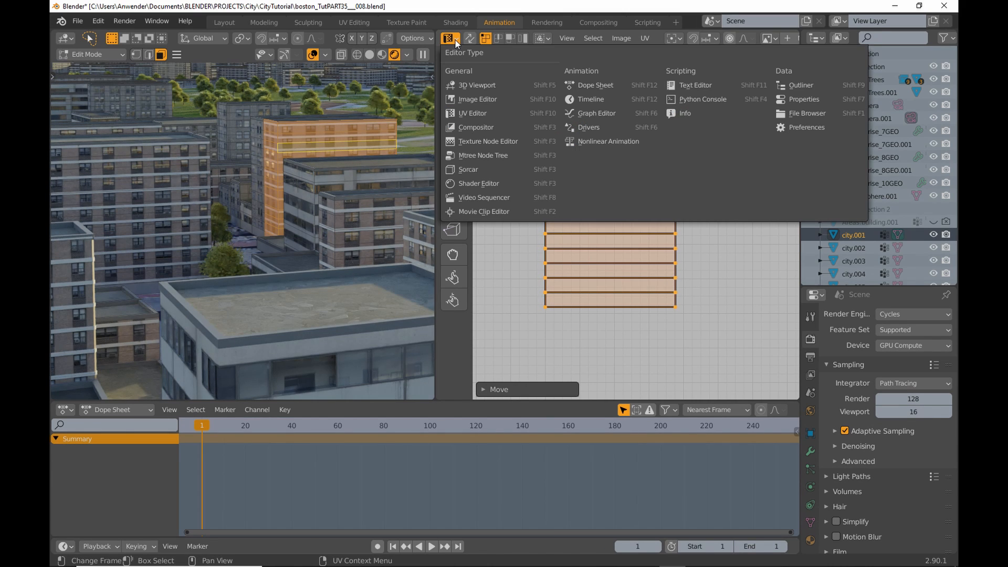
click(468, 81)
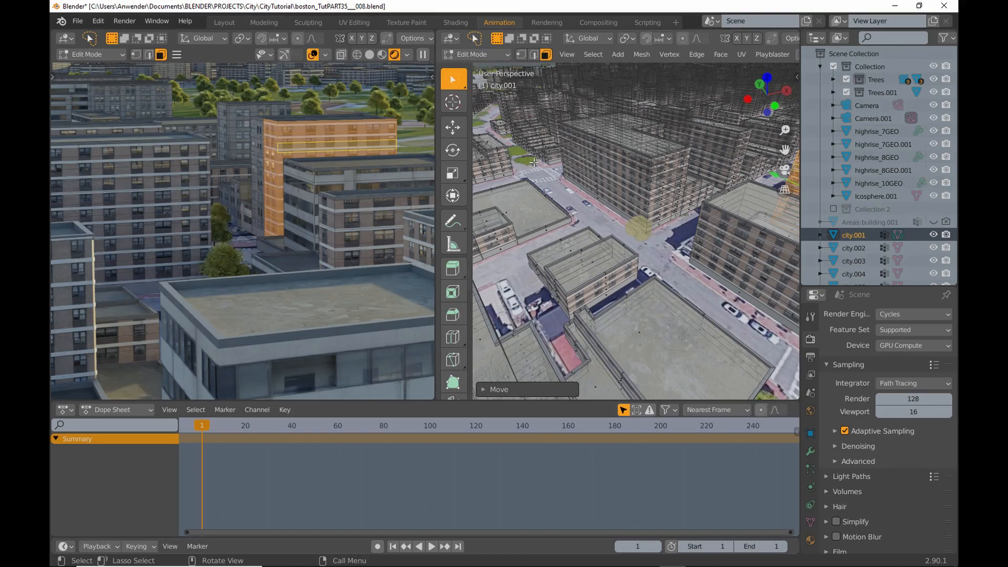
key(Tab)
click(607, 102)
click(593, 127)
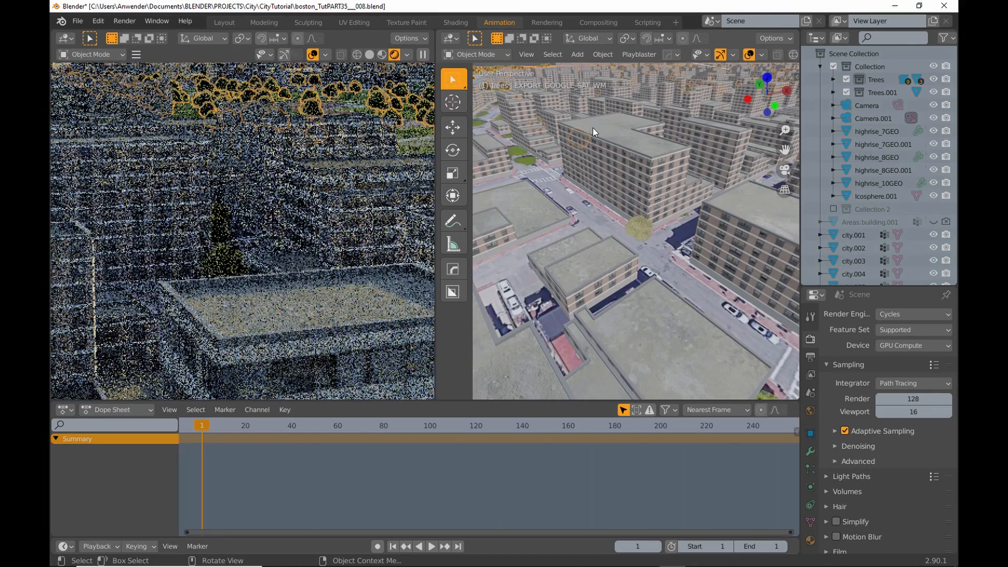
scroll(371, 169, down, 2)
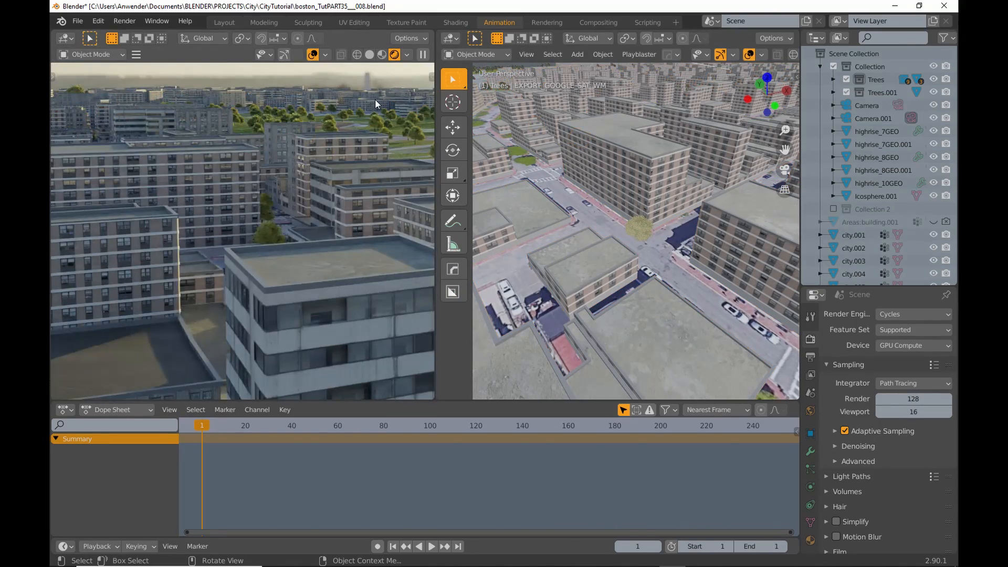
key(ctrl+space)
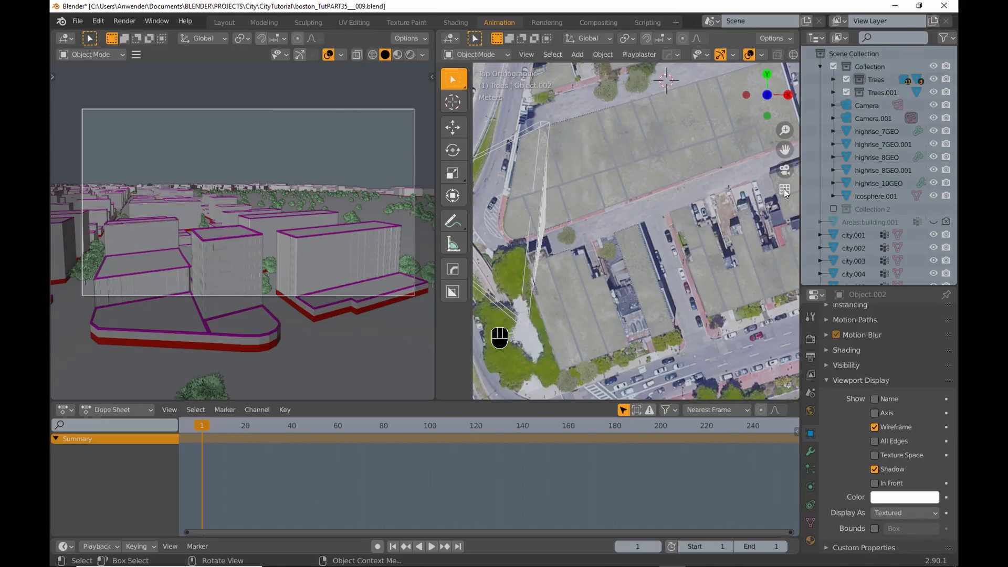
- Unhide Object.002 in the viewport and collapse its Viewport Display settings
scroll(846, 206, down, 5)
click(934, 274)
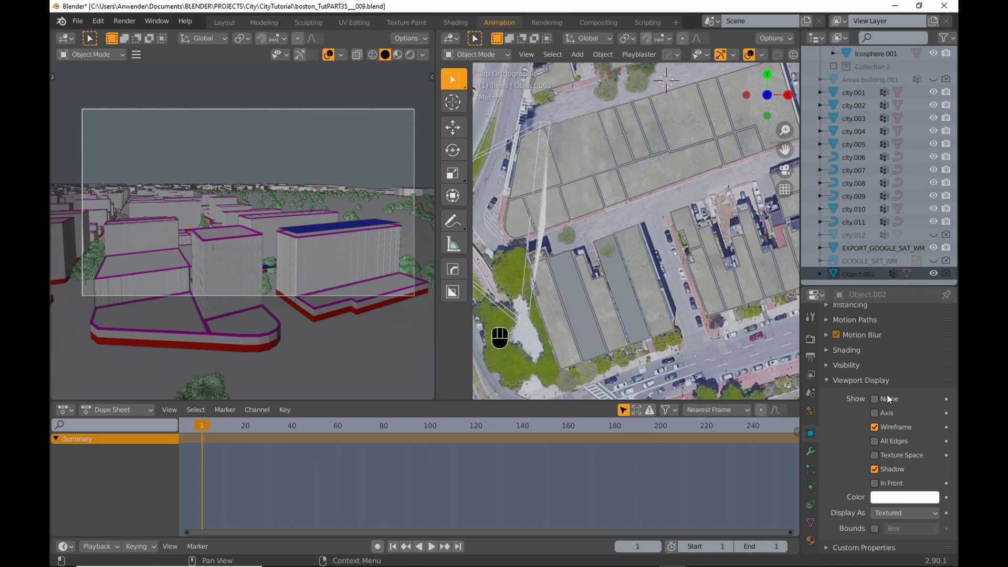
click(827, 380)
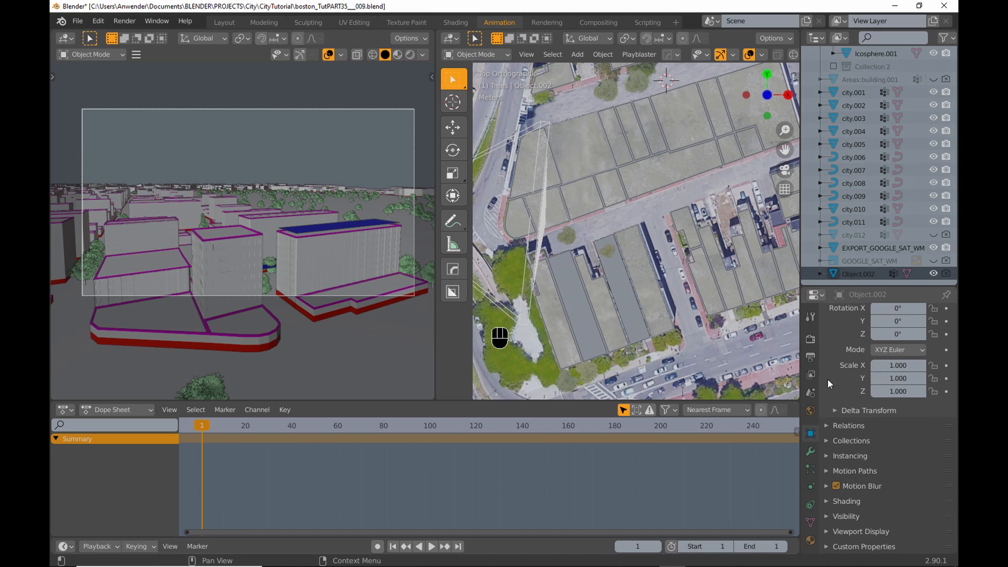
- Review the viewport and render visibility options of Object.002, then collapse them again
click(828, 515)
scroll(825, 443, down, 5)
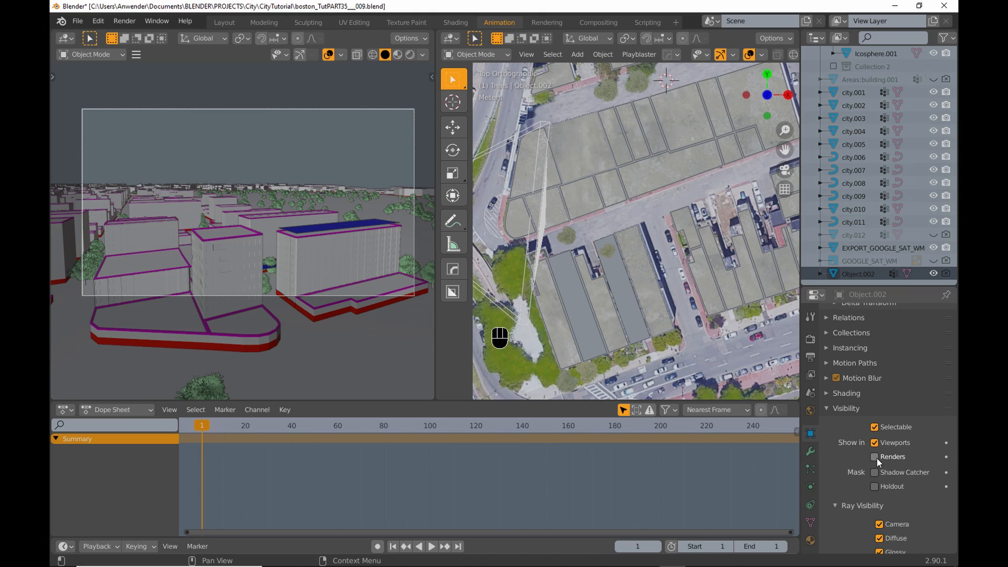
click(828, 408)
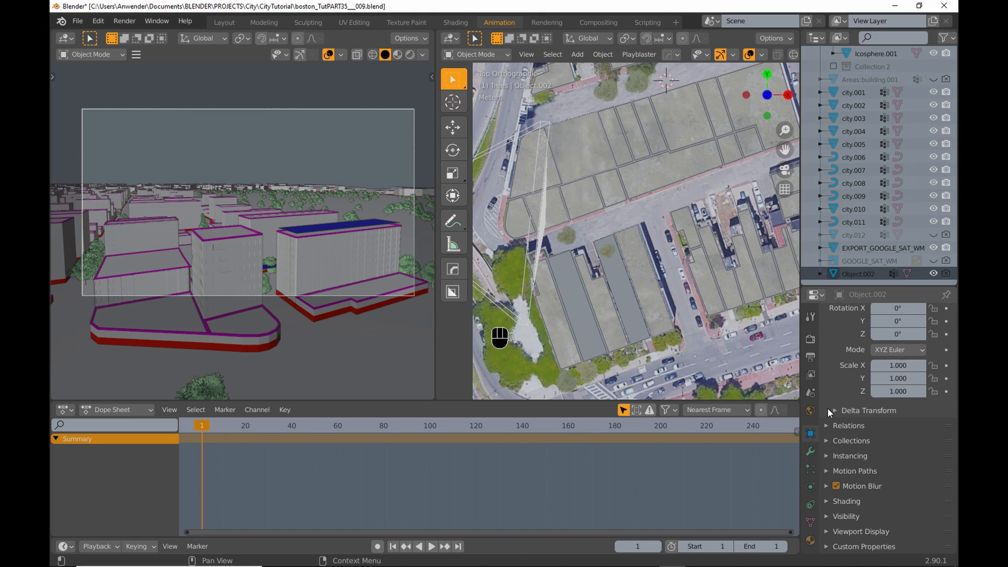
- Select Object.002 and enter Edit Mode with face selection
click(345, 225)
key(Tab)
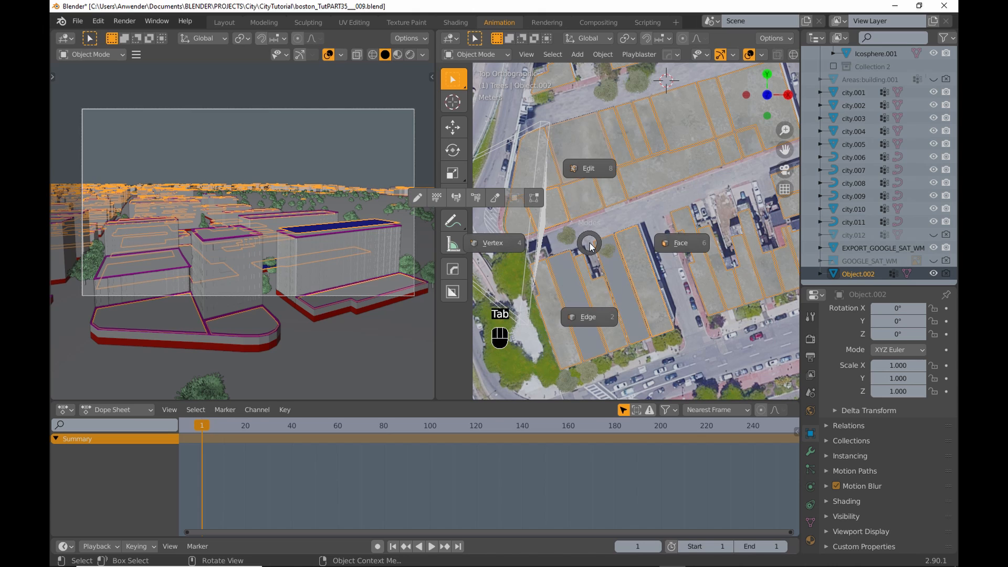
click(704, 246)
- Select the roof-area face of the low building beside the tall block and raise it about 3.1 m along Z
middle_drag(577, 293, 597, 261)
key(KP_Decimal)
drag(609, 167, 608, 175)
scroll(559, 229, down, 4)
middle_drag(507, 197, 654, 215)
click(525, 289)
middle_drag(516, 295, 531, 263)
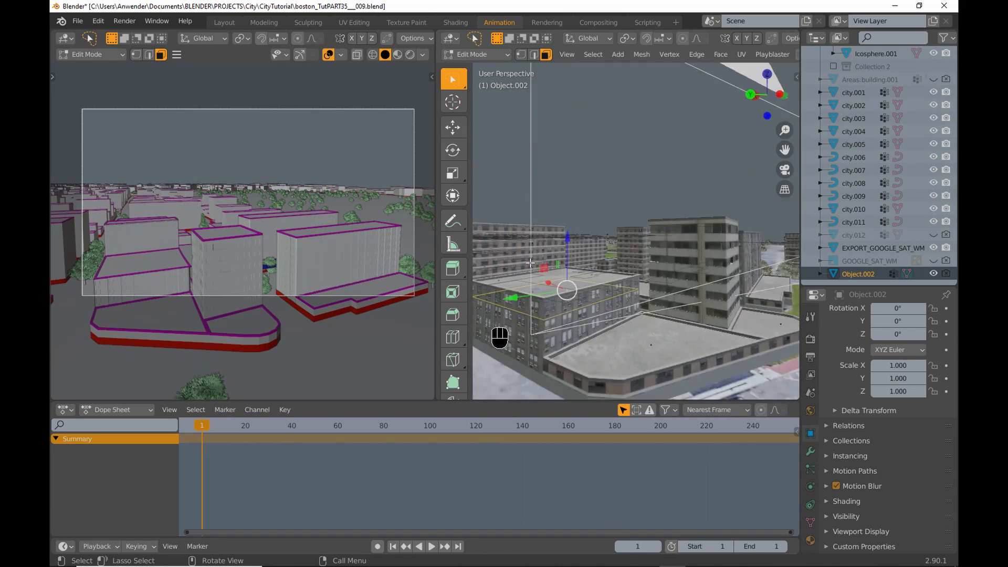
key(KP_Decimal)
key(g)
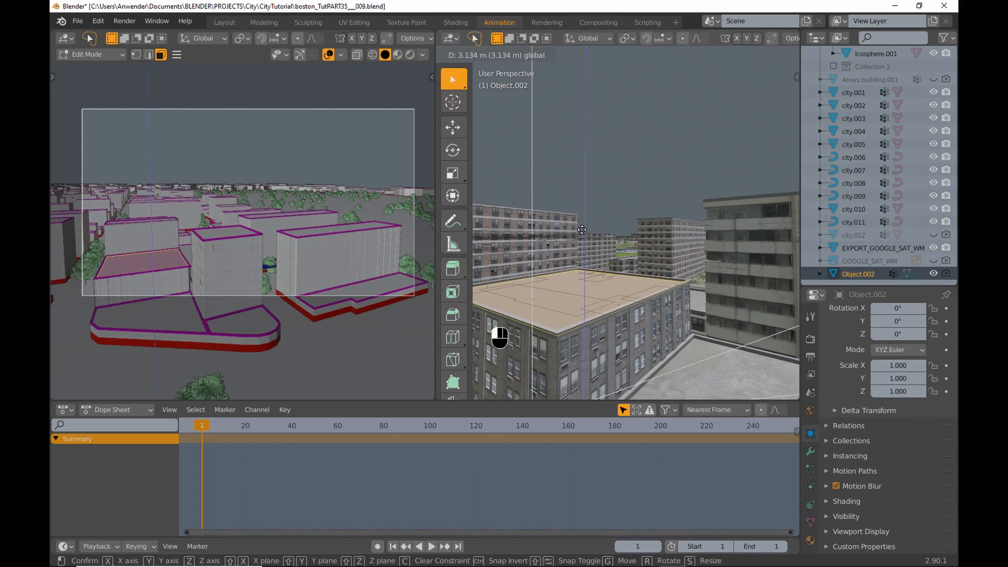
drag(582, 230, 582, 232)
- Switch to the Layout workspace and isolate Object.002 in Local View
middle_drag(720, 226, 604, 258)
scroll(682, 259, down, 2)
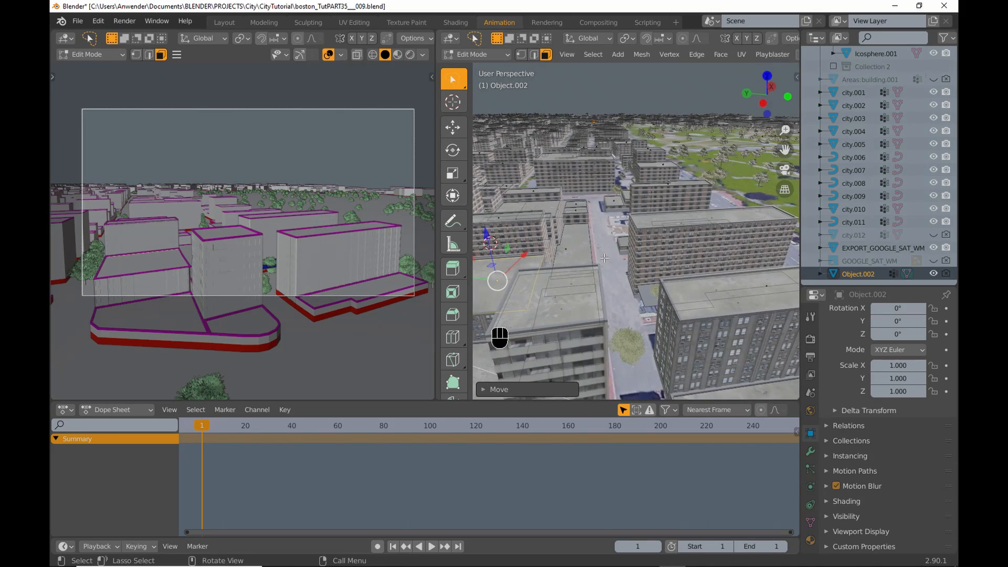
scroll(607, 258, down, 1)
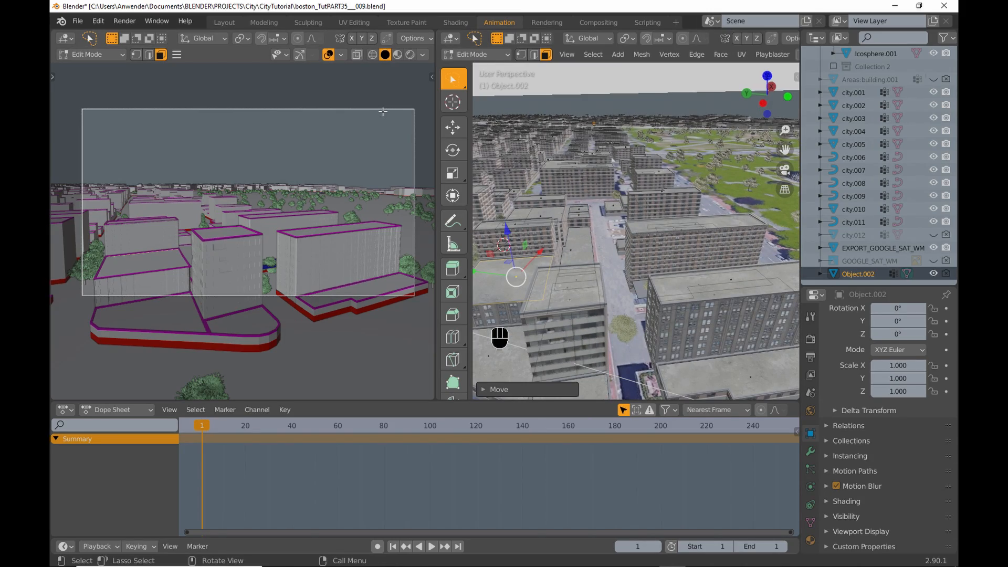
click(222, 21)
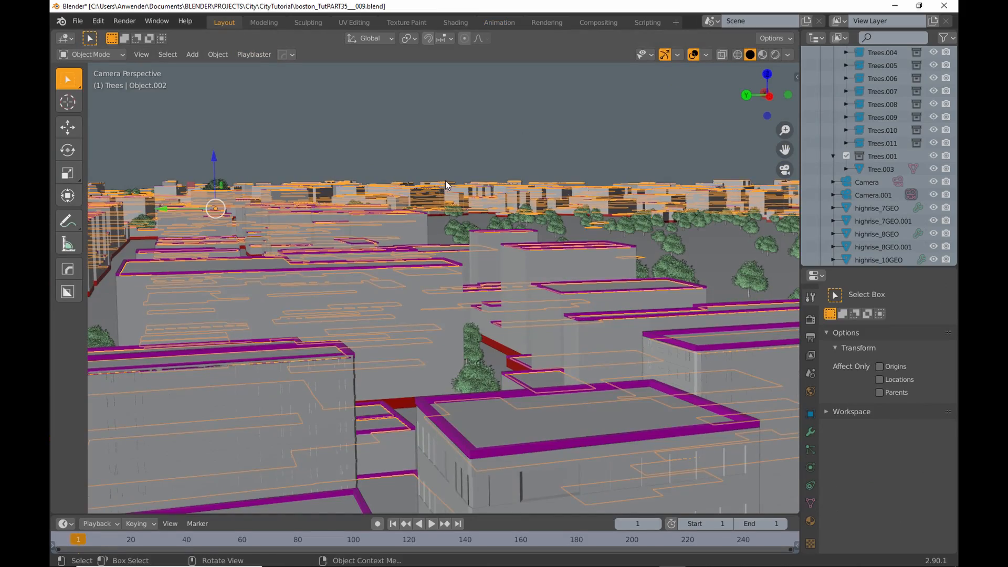
middle_drag(445, 181, 432, 262)
shift+middle_drag(422, 203, 430, 197)
key(KP_Divide)
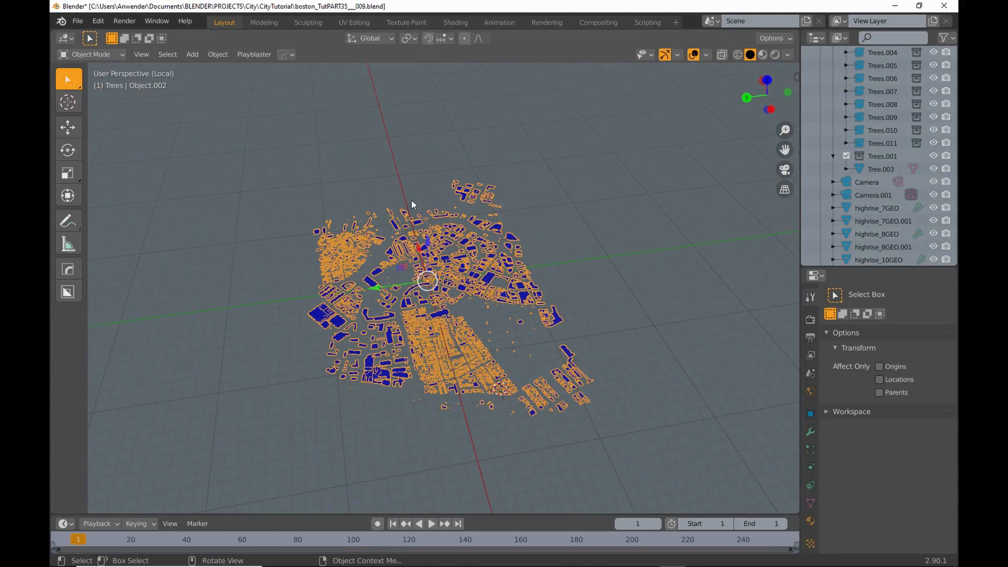
- Enter Edit Mode on Object.002 in face selection with all roof-area faces selected
key(Tab)
click(566, 251)
shift+middle_drag(638, 251, 627, 186)
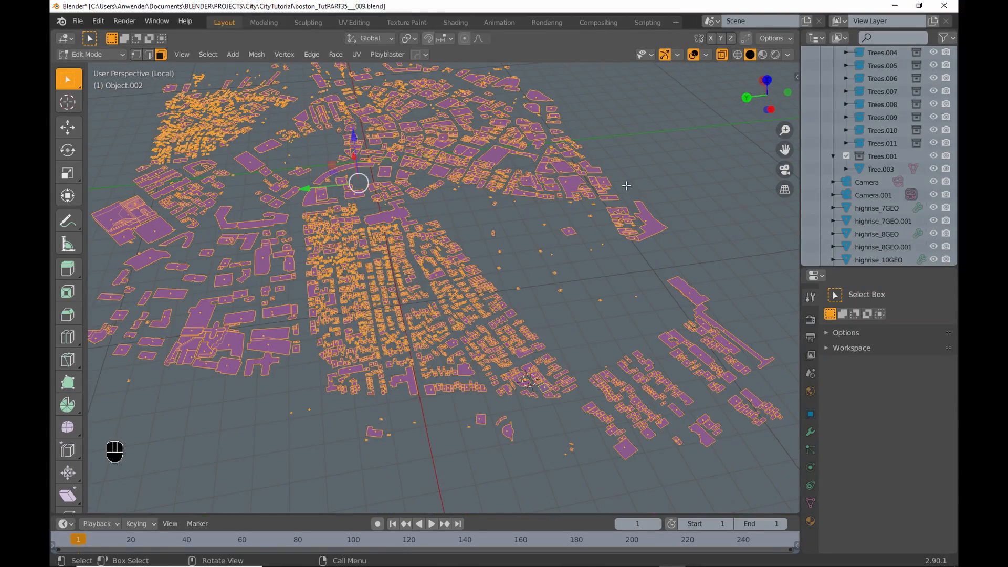
- Set the transform orientation to Local and the pivot point to Individual Origins
key(comma)
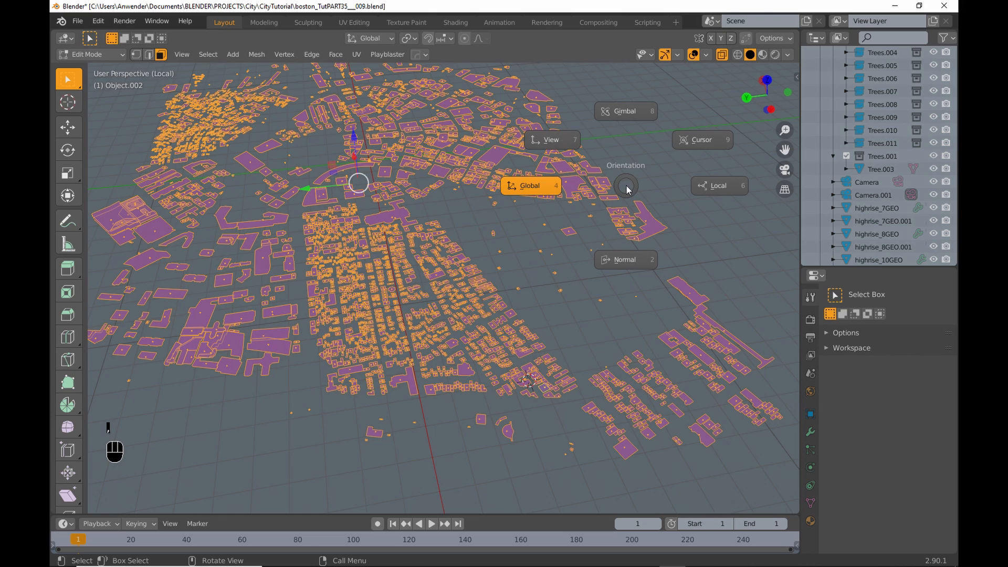
click(715, 183)
key(period)
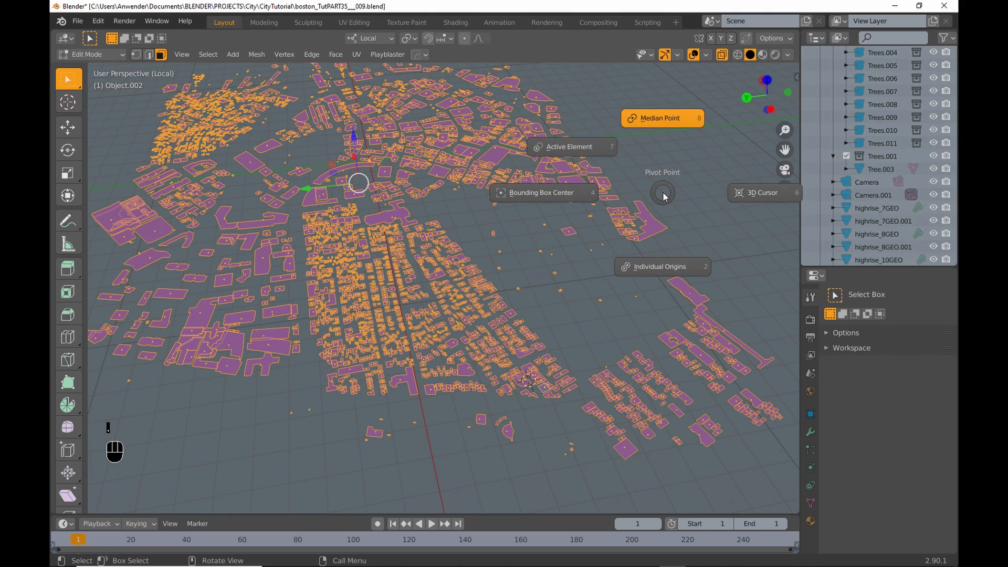
click(670, 264)
- Inset all selected roof-area faces slightly to separate a narrow border from each
scroll(586, 286, up, 6)
scroll(584, 287, down, 2)
shift+middle_drag(584, 287, 638, 176)
key(i)
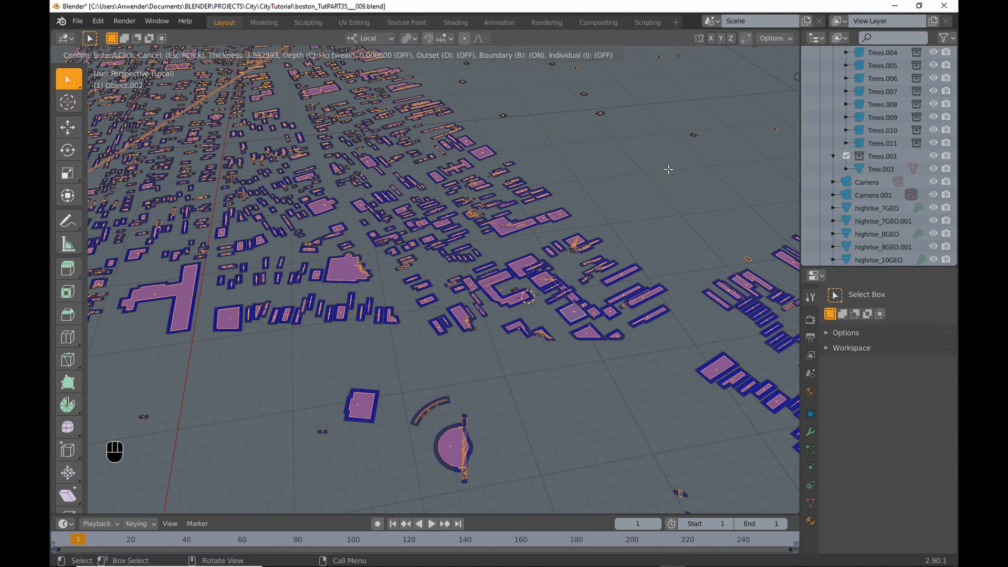
click(669, 169)
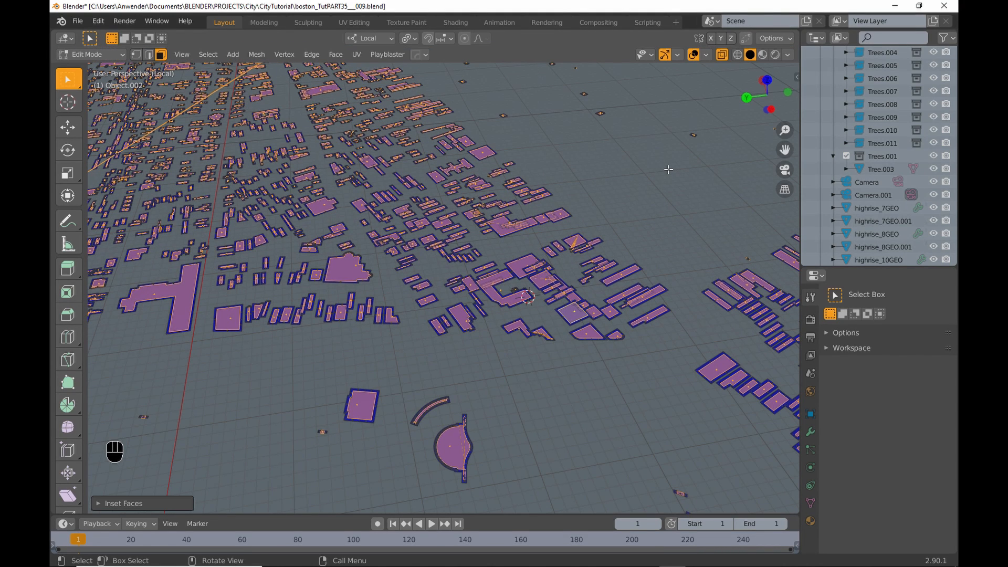
- Invert the selection and delete the border faces around the inset roof areas
key(ctrl+i)
key(x)
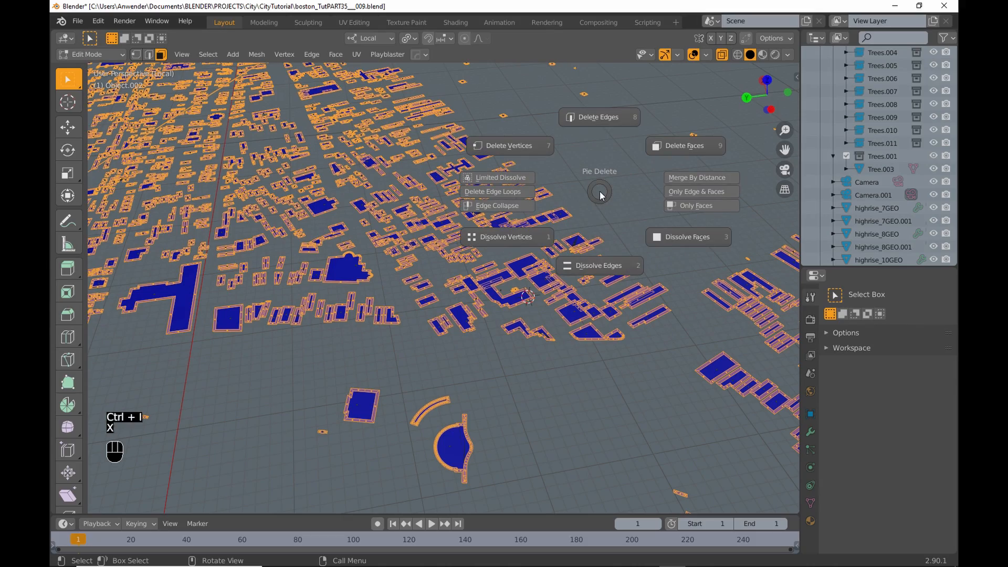
click(649, 163)
- Return to Object Mode and leave Local View to bring the whole city back
key(Tab)
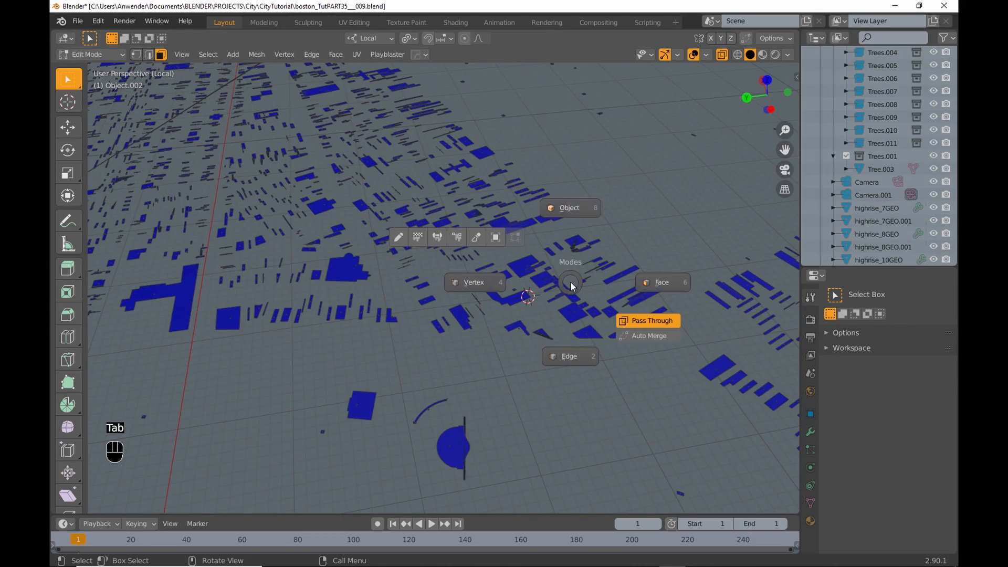
click(574, 210)
key(KP_Divide)
shift+middle_drag(574, 209, 502, 244)
scroll(427, 325, down, 6)
shift+middle_drag(462, 294, 498, 240)
middle_drag(488, 310, 495, 272)
scroll(485, 264, up, 2)
scroll(817, 212, up, 5)
- Make the main Collection active and append the rooftrashB collection from dachkrempl_002.blend into it
click(832, 82)
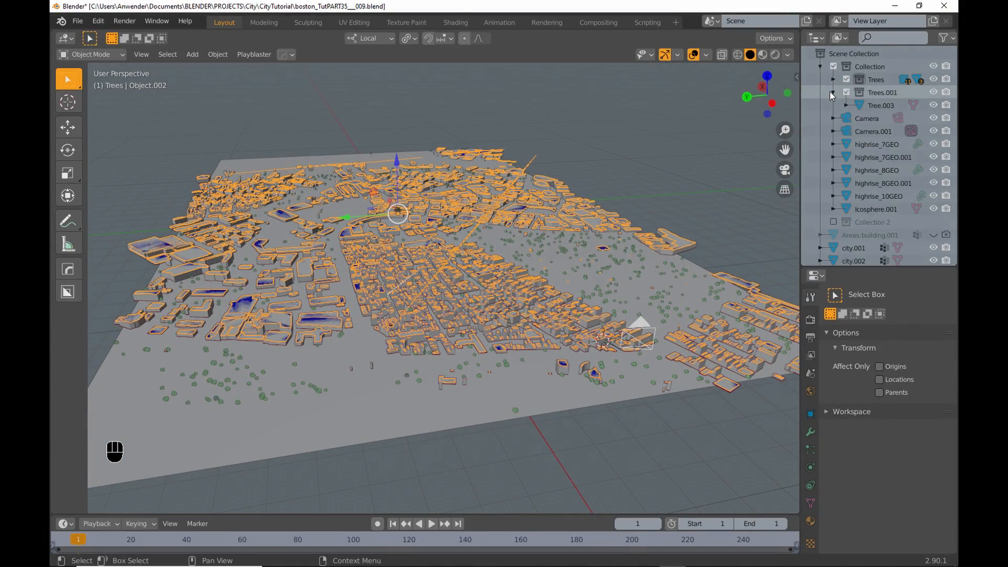
click(865, 66)
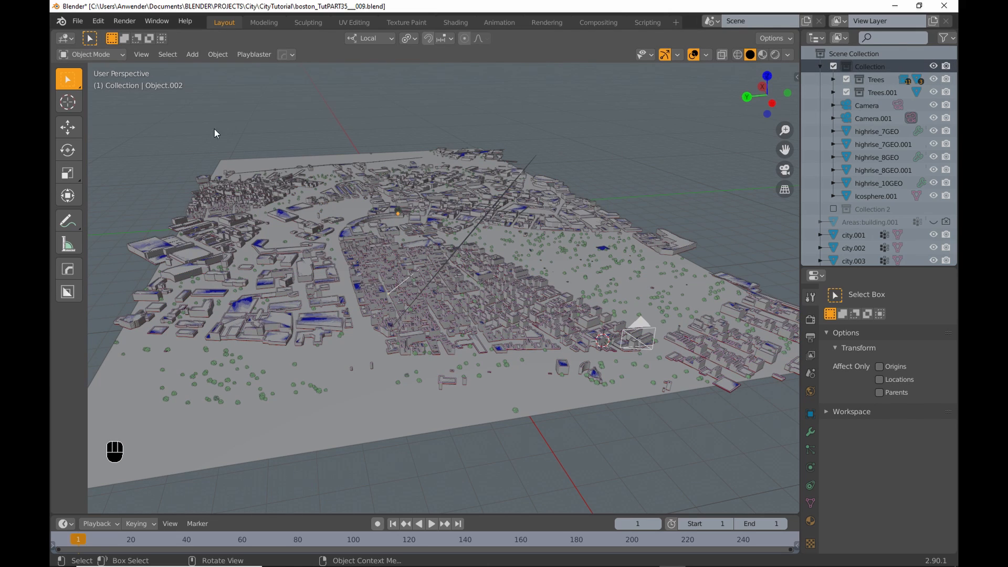
click(80, 21)
click(115, 162)
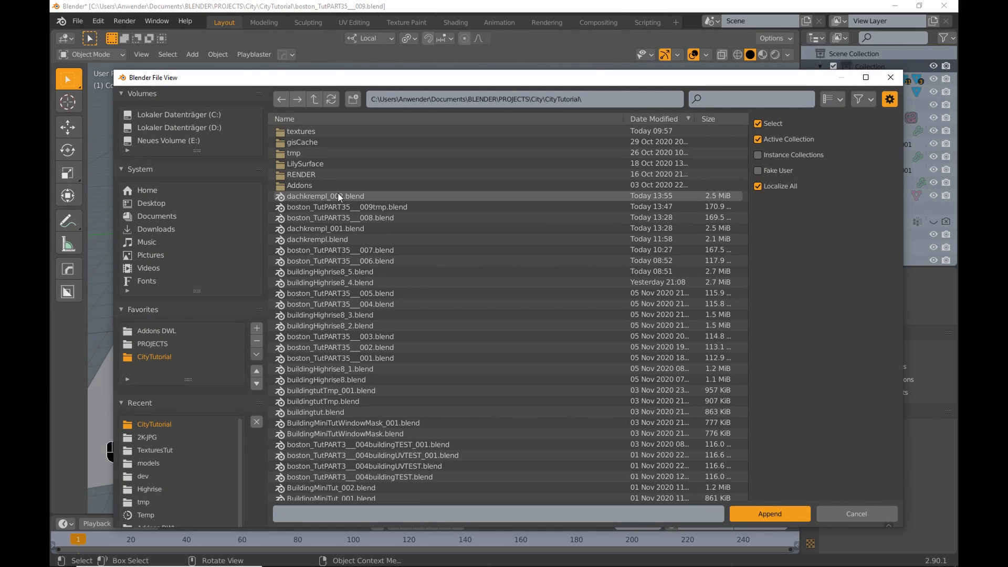
double_click(338, 195)
double_click(323, 142)
click(332, 142)
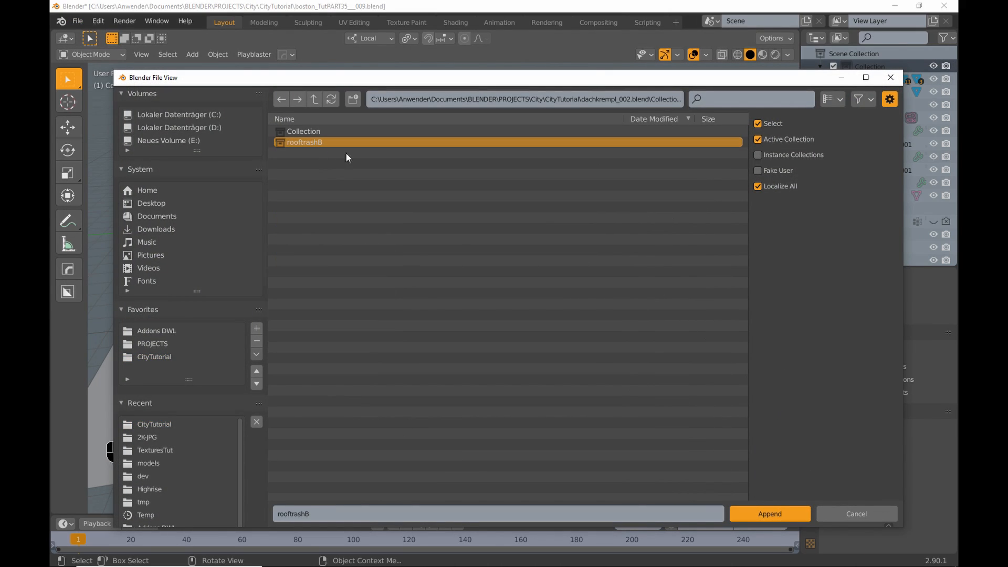
click(759, 518)
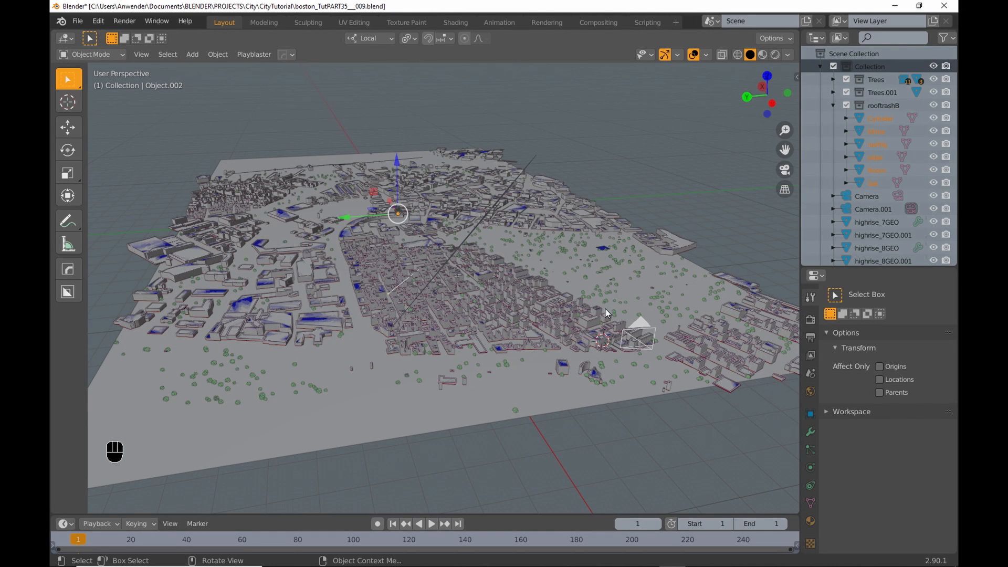
- Select Object.002, enlarge the properties area and show the object's particle settings
middle_drag(561, 279, 543, 263)
scroll(840, 241, down, 15)
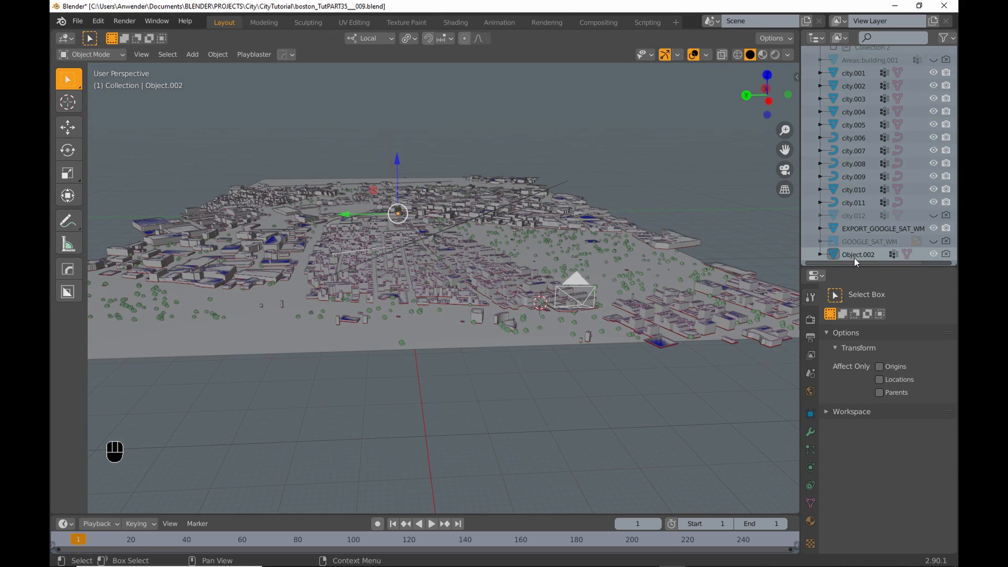
click(859, 255)
drag(857, 268, 856, 168)
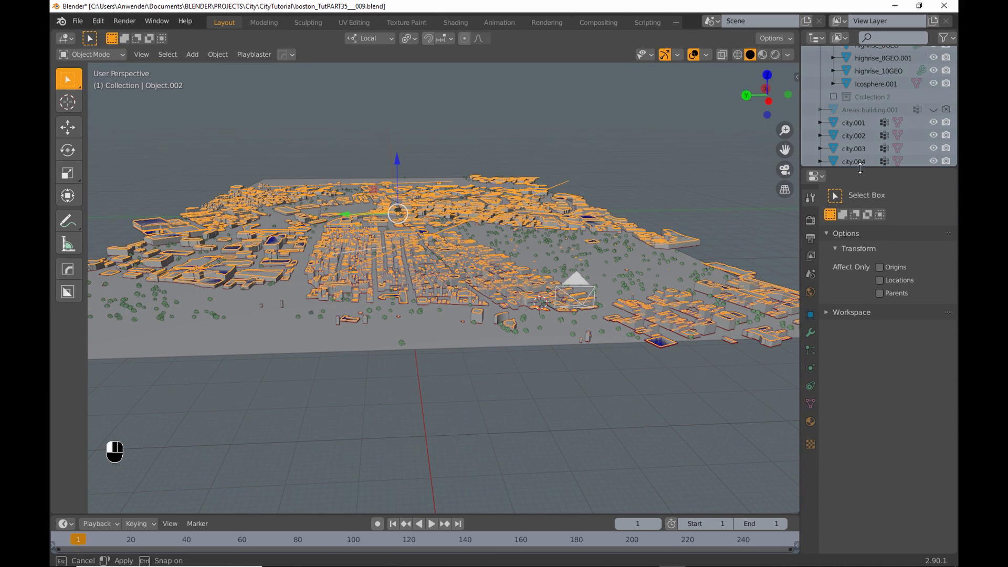
click(811, 351)
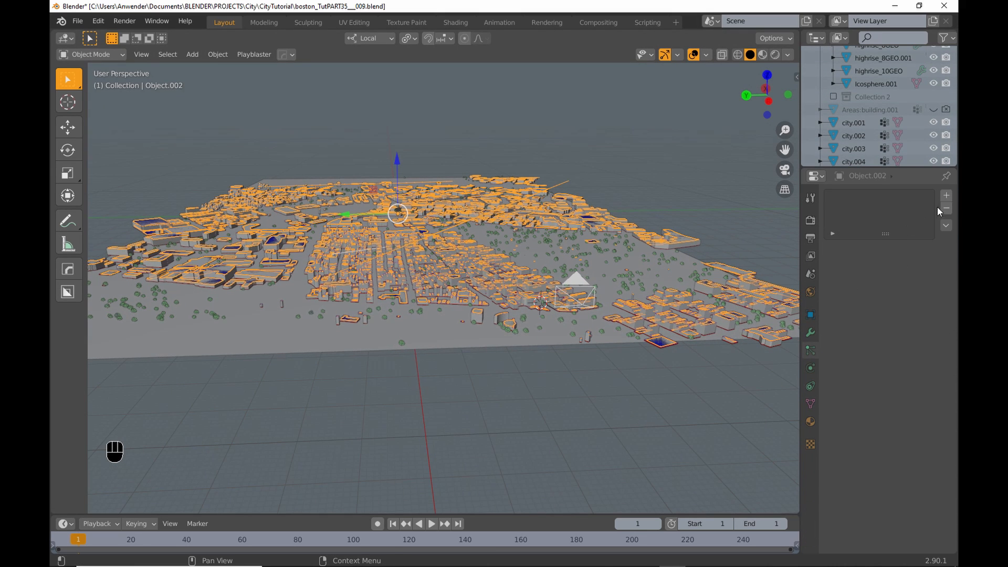
- Add a Hair particle system to Object.002 with Advanced options and Rotation enabled
click(946, 195)
click(914, 269)
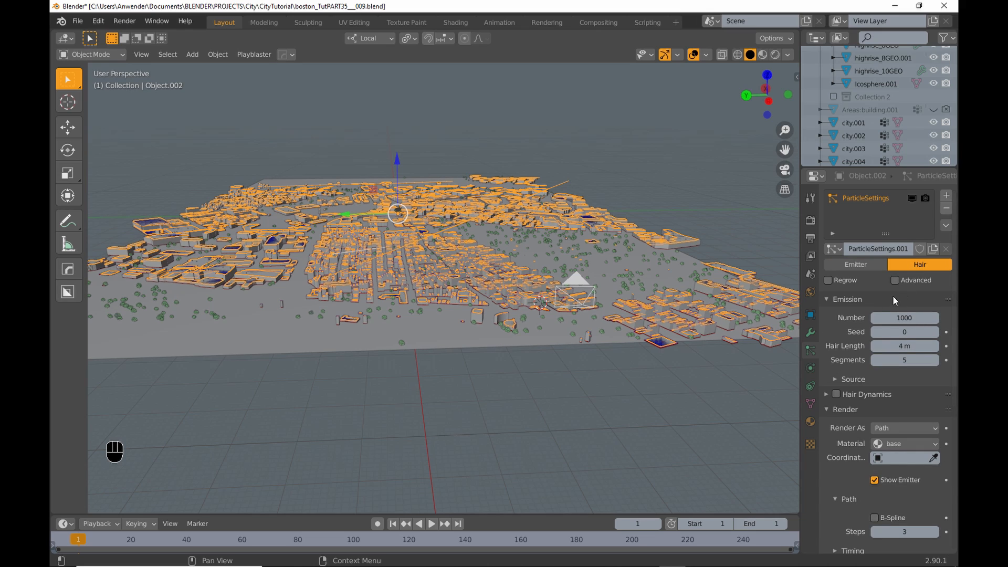
click(895, 280)
scroll(845, 377, down, 6)
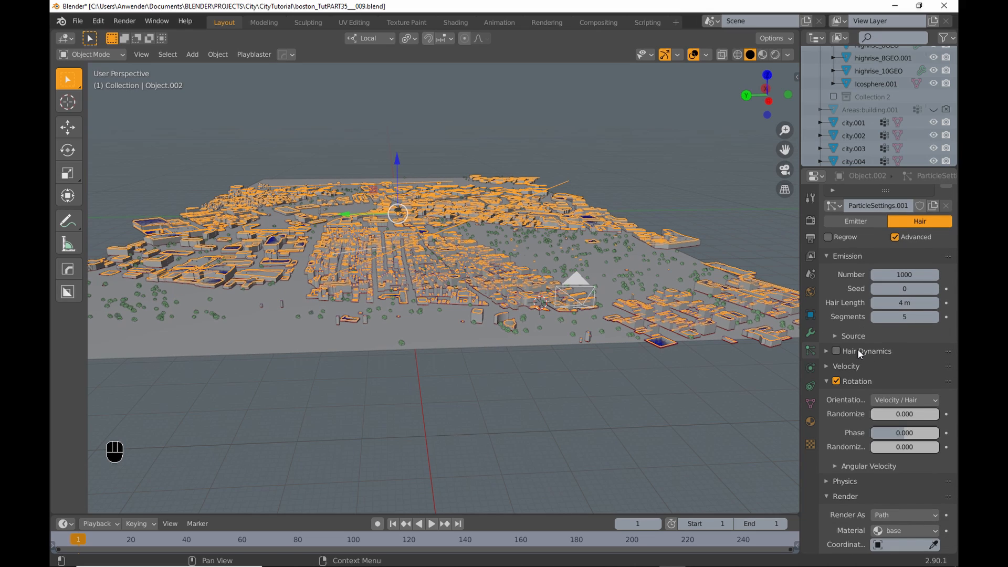
- Render the particles as the rooftrashB collection, with Object Rotation and Pick Random enabled
scroll(858, 351, down, 3)
click(893, 295)
click(887, 356)
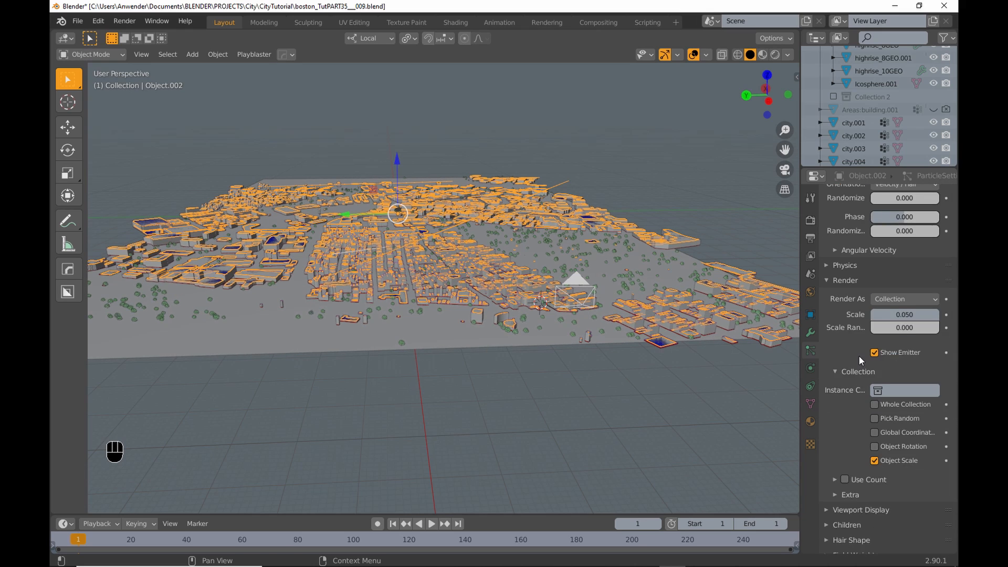
scroll(860, 356, down, 2)
click(898, 325)
click(830, 368)
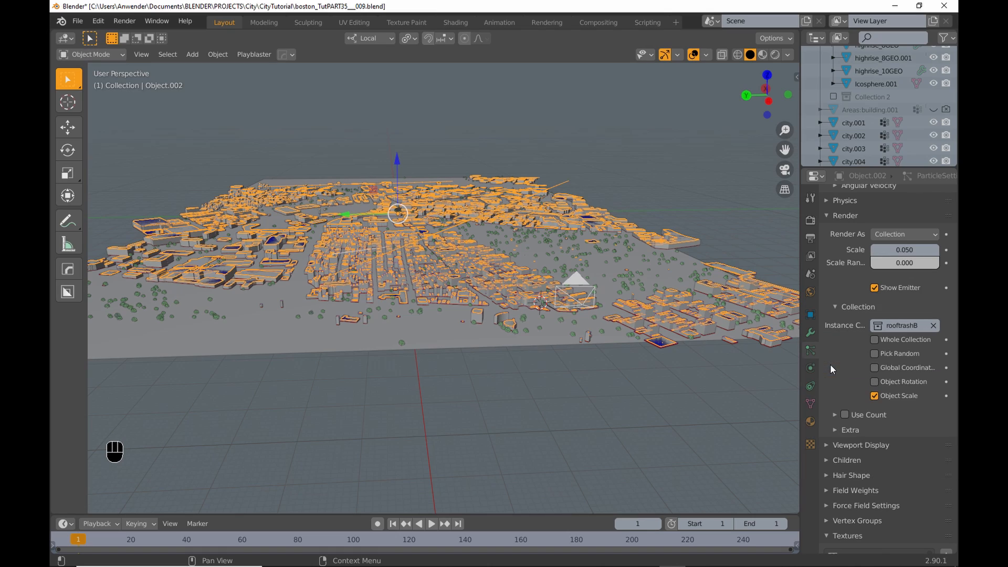
click(882, 382)
click(876, 355)
- Set the hair particle emission number to 5000
scroll(623, 304, up, 7)
shift+middle_drag(622, 305, 386, 249)
scroll(843, 340, up, 14)
click(894, 298)
text(5000)
key(Return)
- Increase the particle render scale to 0.195 while checking the objects on a nearby roof
shift+middle_drag(651, 315, 576, 231)
scroll(447, 277, up, 5)
shift+middle_drag(439, 283, 447, 274)
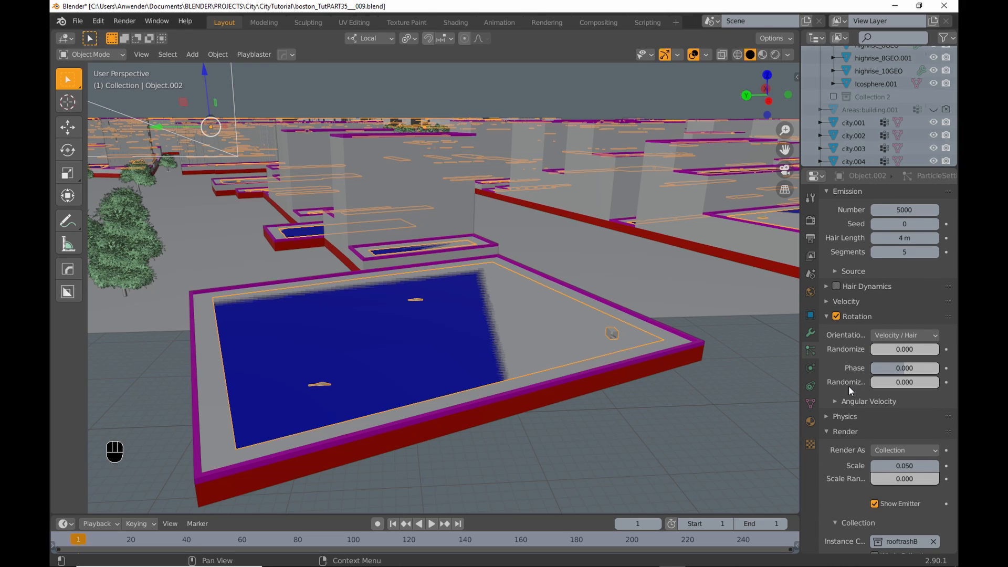
scroll(848, 386, down, 5)
shift+drag(892, 423, 932, 422)
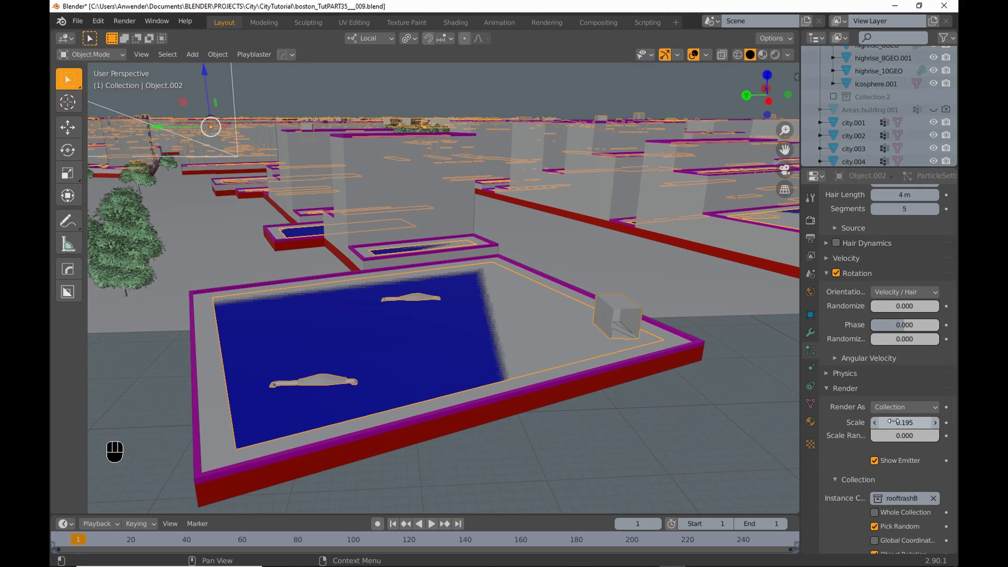
- Set the particle rotation's orientation axis to Object X and view the roofs through the camera
click(894, 292)
click(893, 405)
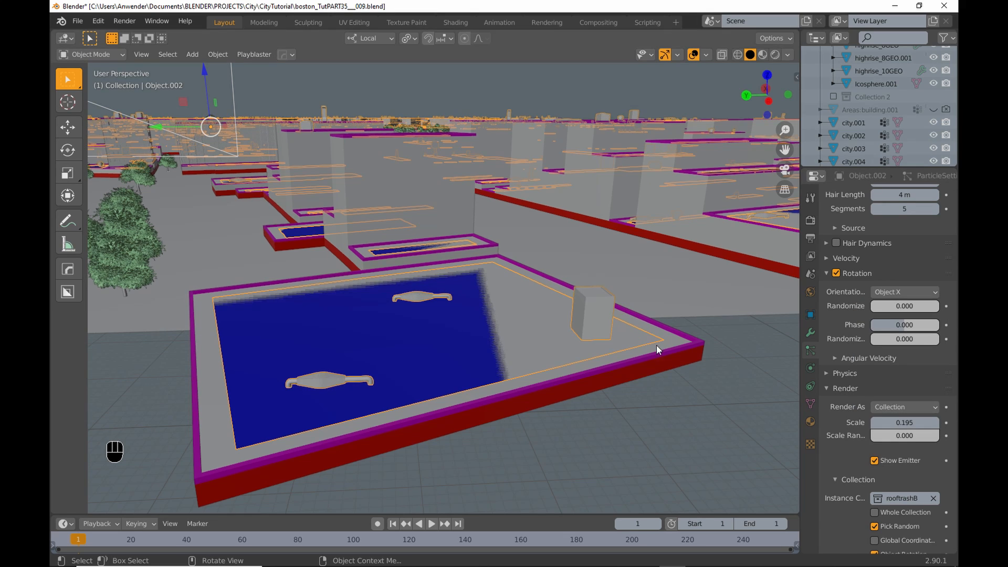
key(KP_0)
scroll(849, 156, down, 5)
scroll(863, 260, up, 5)
scroll(862, 260, up, 2)
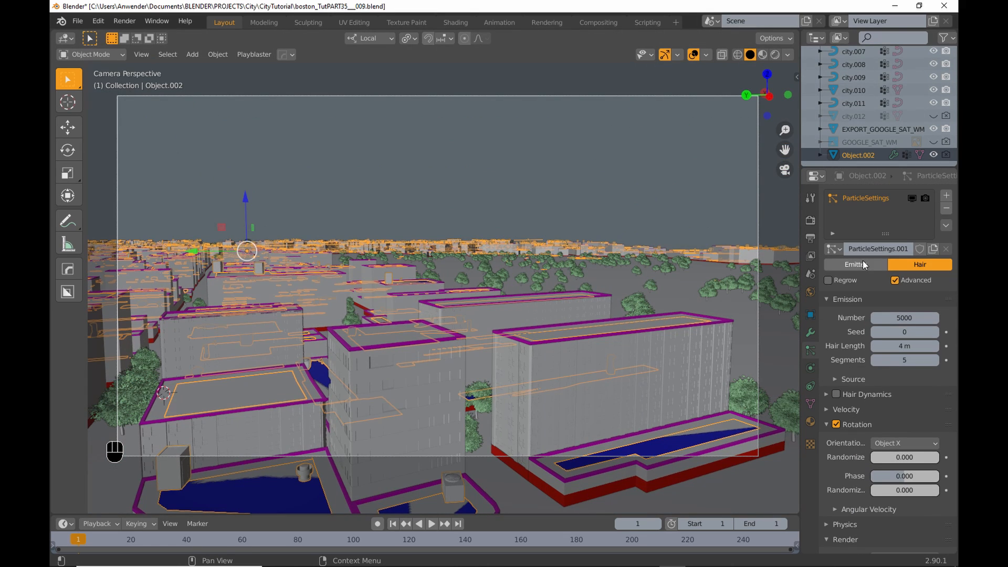
- Set the particle emission number to 8000 and reduce the render scale to 0.088
double_click(897, 318)
text(800)
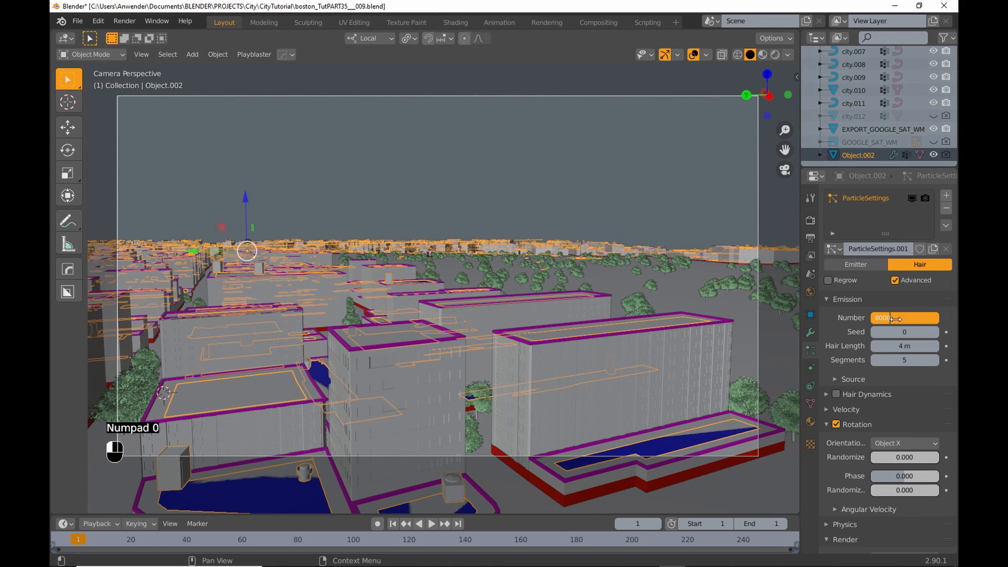
key(Return)
click(540, 181)
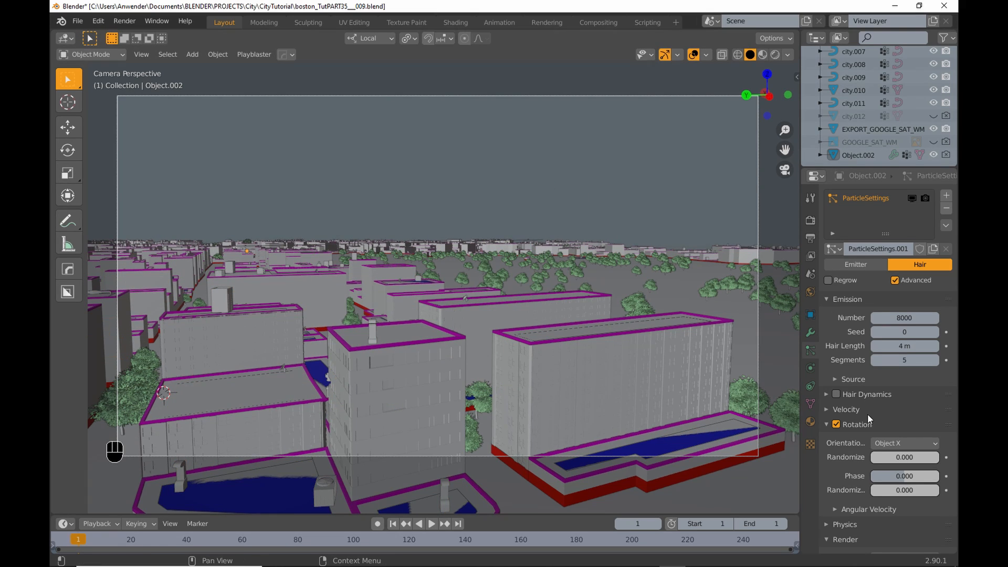
scroll(857, 409, down, 8)
shift+drag(905, 401, 876, 401)
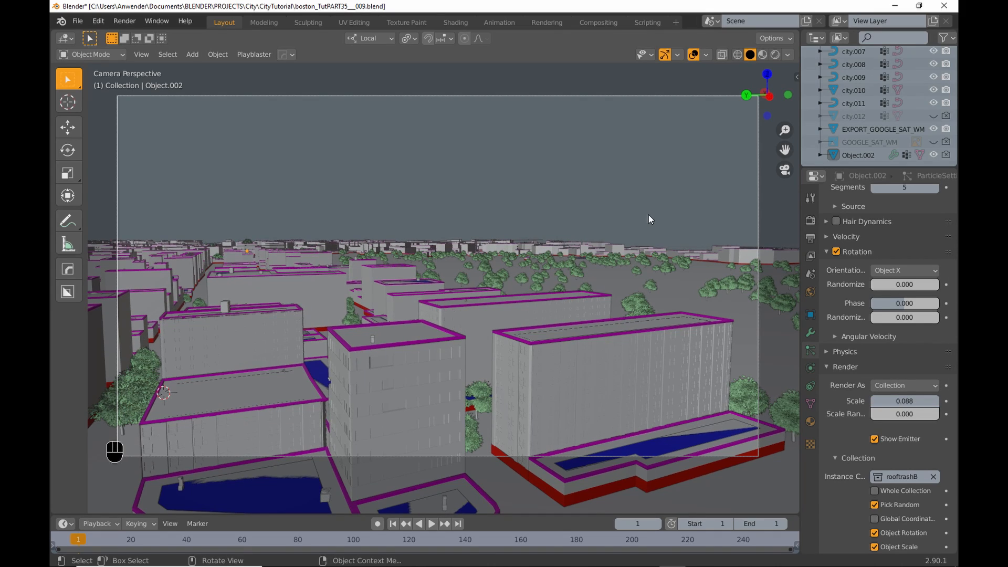
- Set the roof particle emission number to 10000, show the rendered view and raise the render scale to 0.119
scroll(845, 279, up, 8)
click(899, 317)
text(10000)
key(Return)
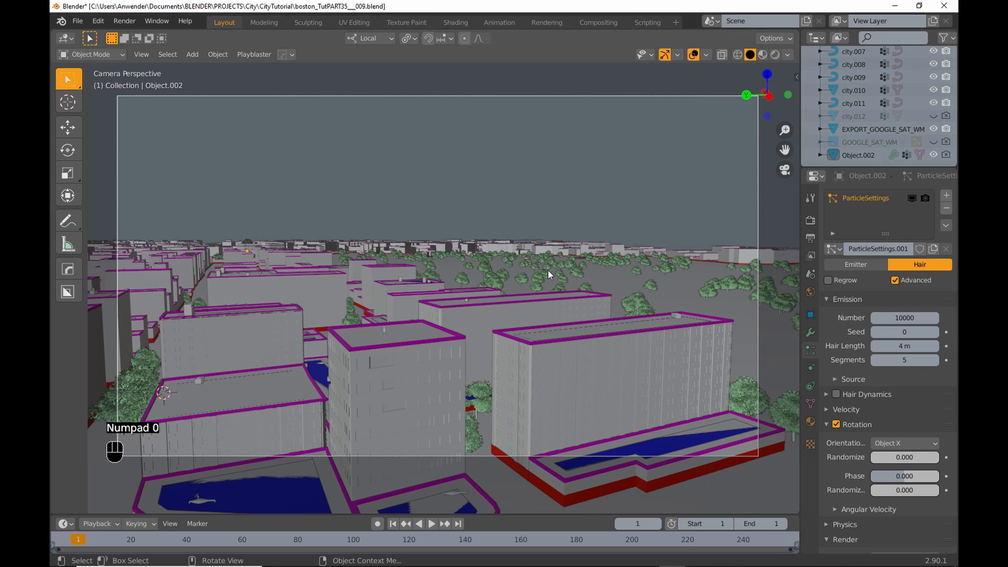
click(775, 55)
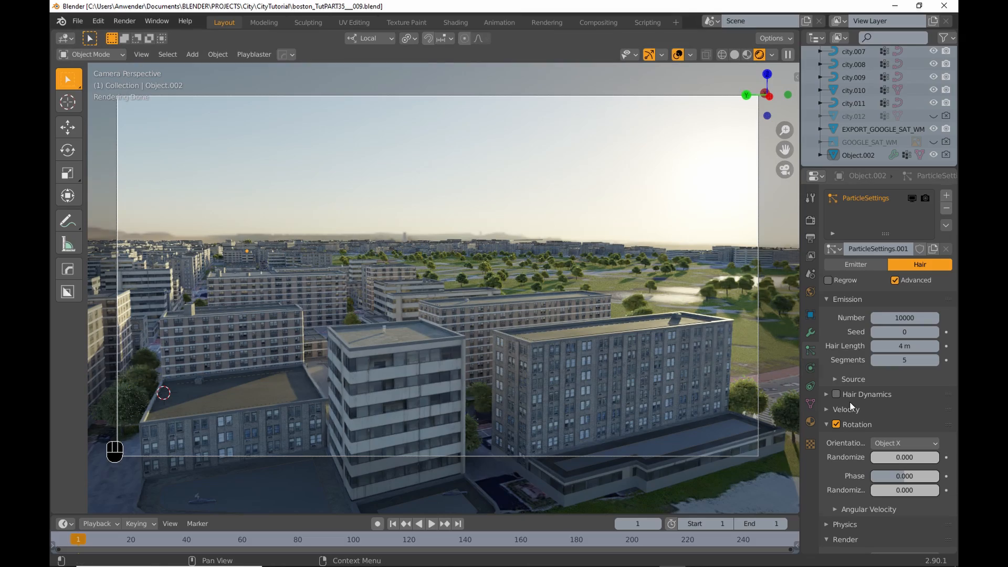
scroll(850, 402, down, 8)
shift+drag(895, 402, 935, 401)
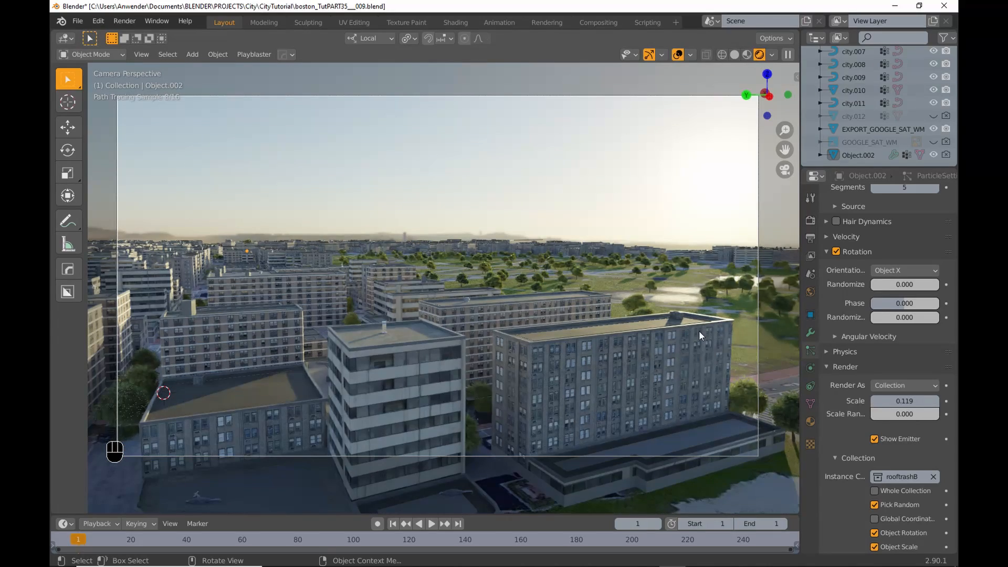
- Scale the Room object in the rooftrashB collection to 0.6 on all three axes
scroll(834, 127, up, 10)
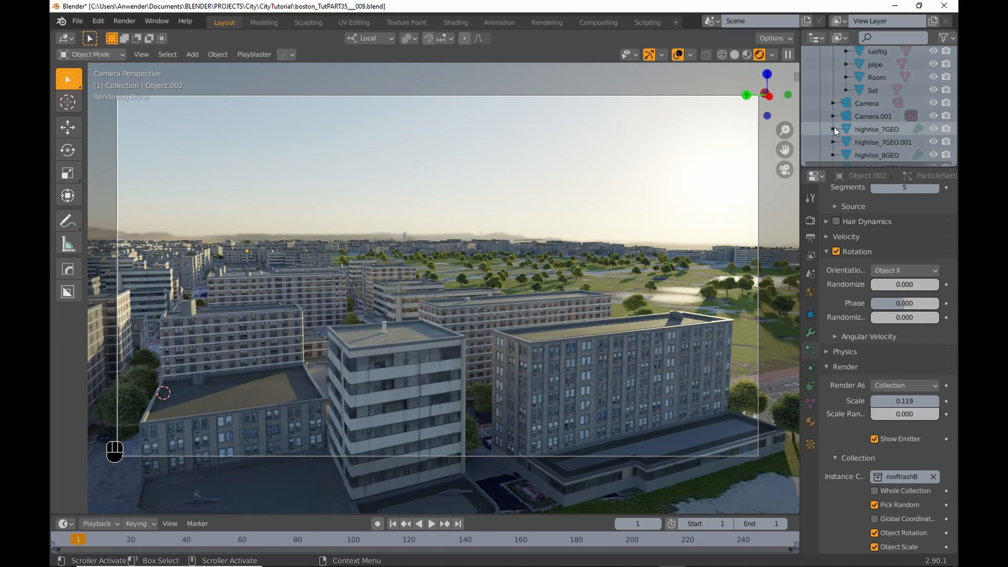
scroll(835, 127, down, 4)
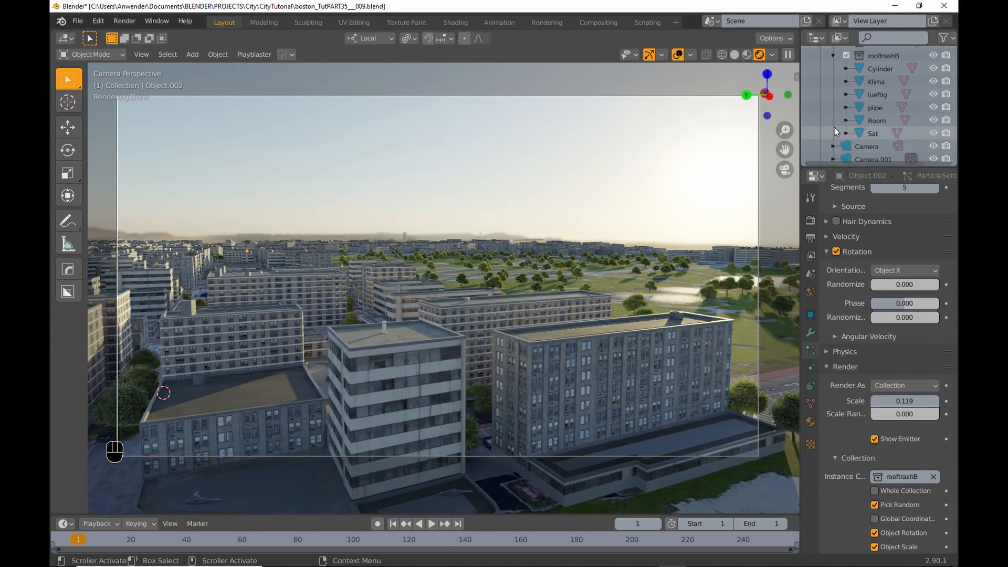
click(873, 121)
click(811, 315)
drag(896, 332, 896, 357)
text(0.6)
key(Return)
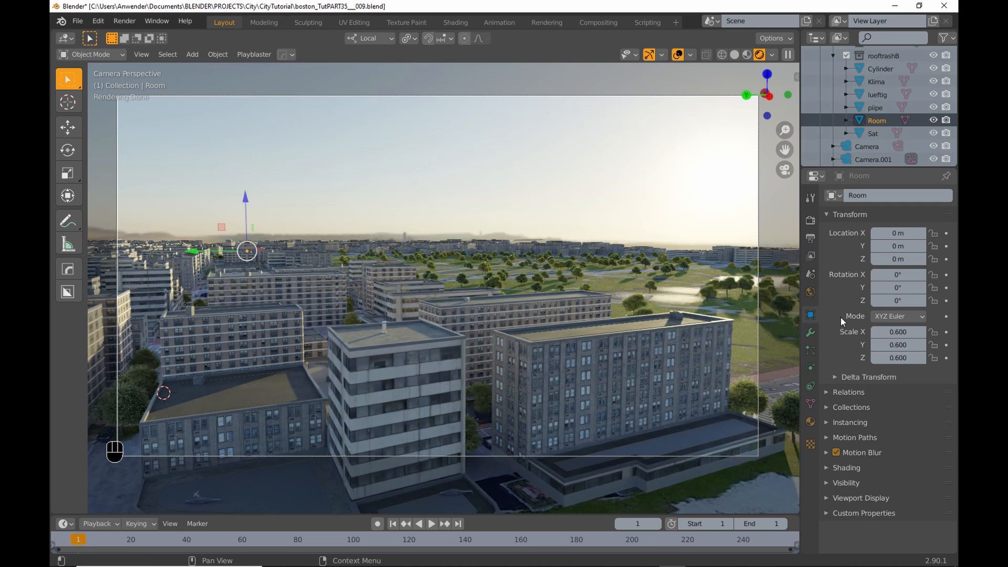
- Set the hair particle emission number of Object.002 to 20000 and deselect the object
scroll(837, 156, down, 10)
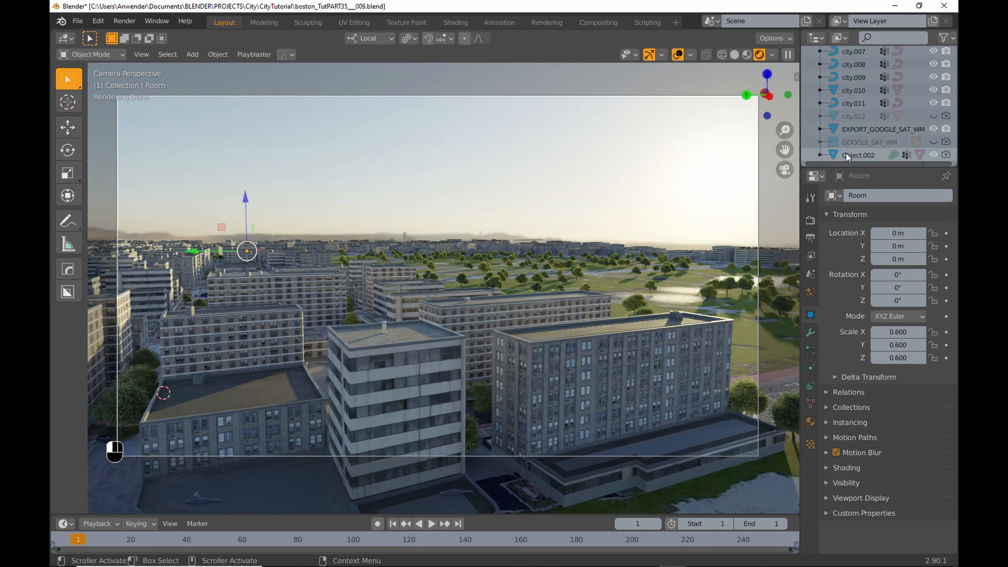
click(846, 153)
click(811, 350)
scroll(874, 308, down, 5)
double_click(872, 253)
text(20000)
key(Return)
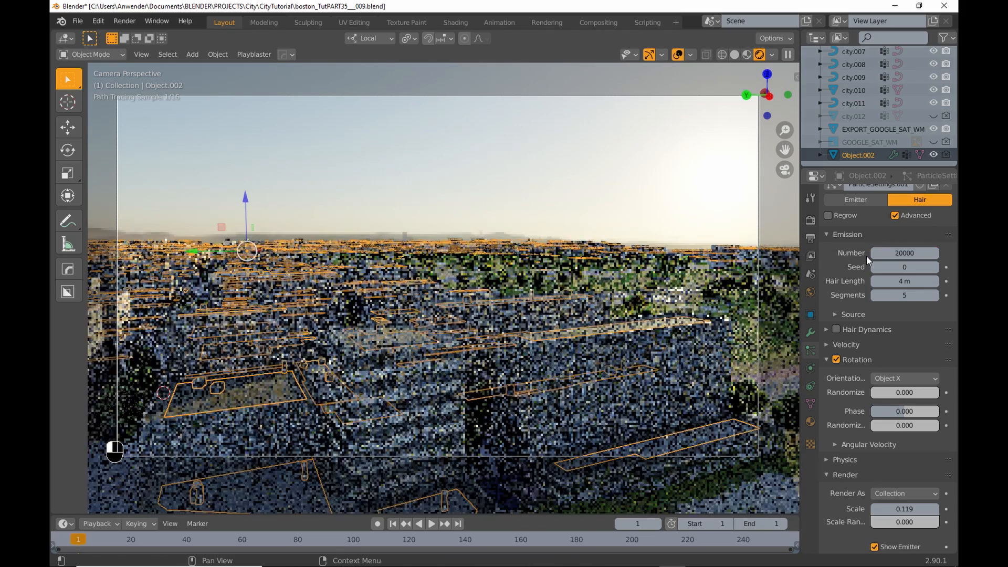
click(482, 188)
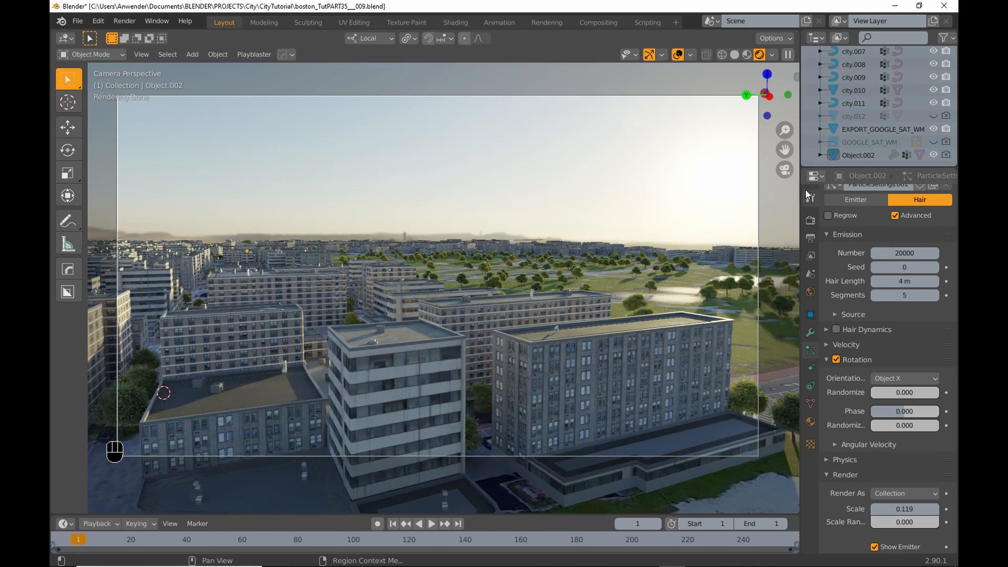
- Open the Shading workspace with the Cylinder object's pipe material nodes and a rendered viewport
click(462, 21)
scroll(843, 134, down, 5)
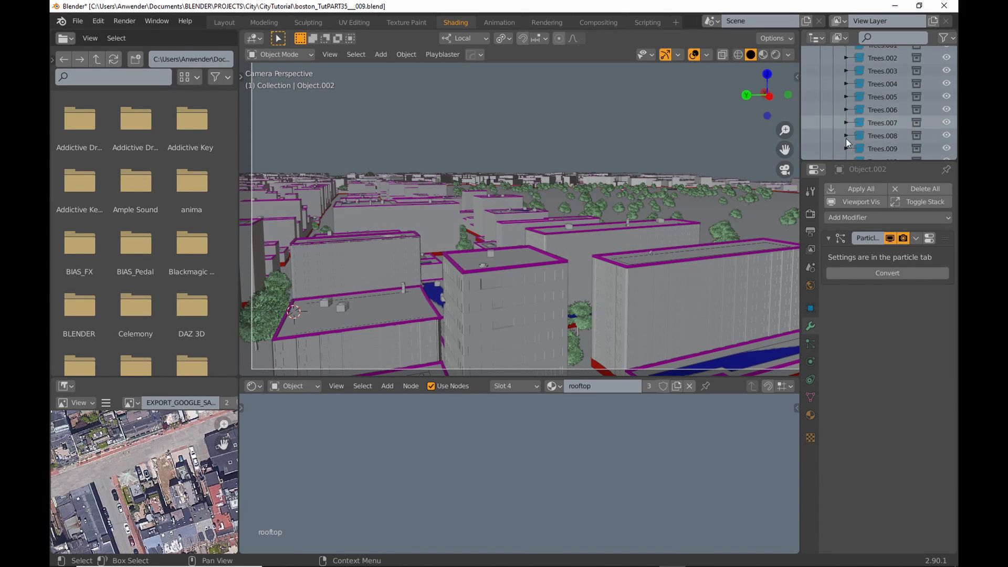
scroll(834, 116, down, 8)
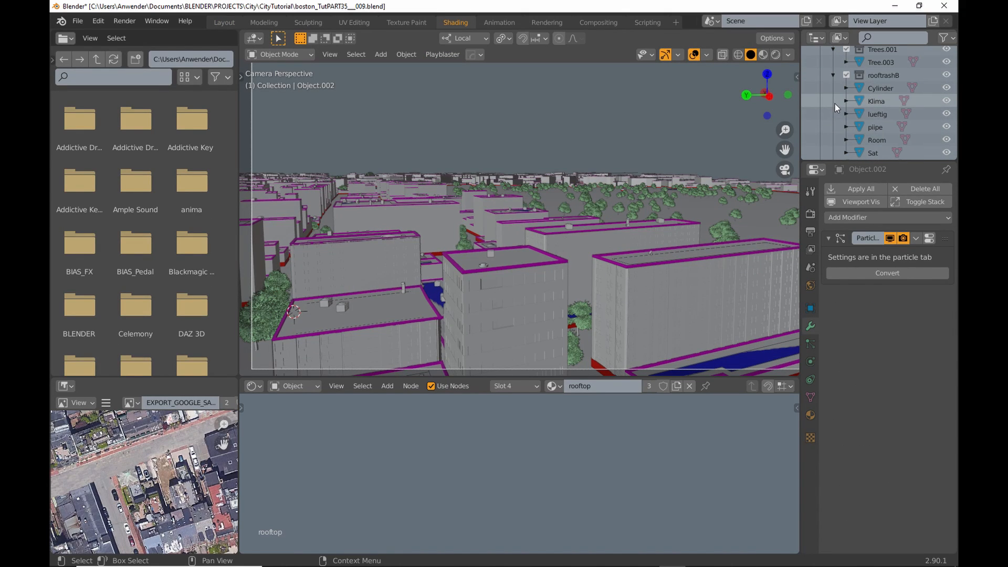
click(880, 88)
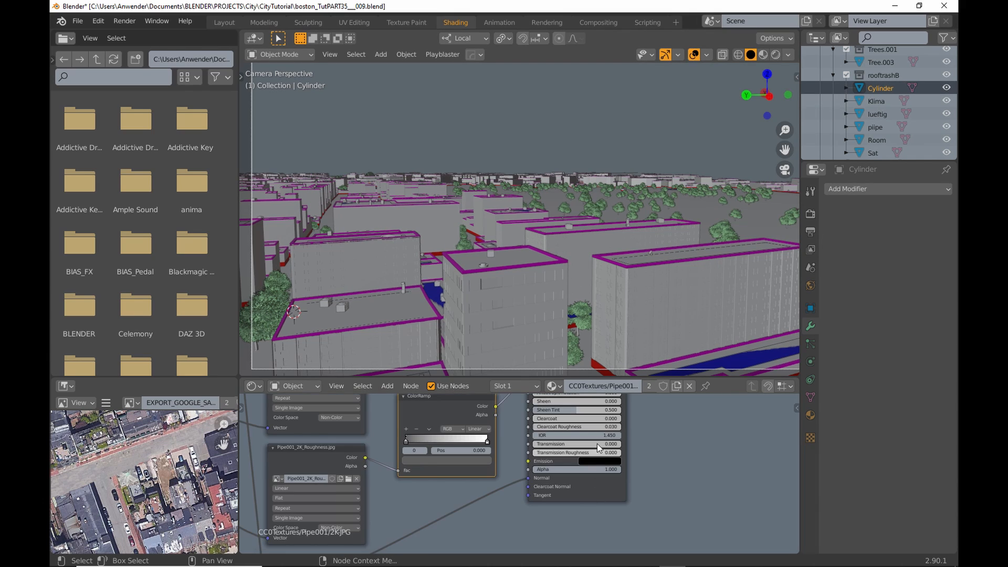
scroll(589, 478, down, 2)
scroll(581, 490, down, 2)
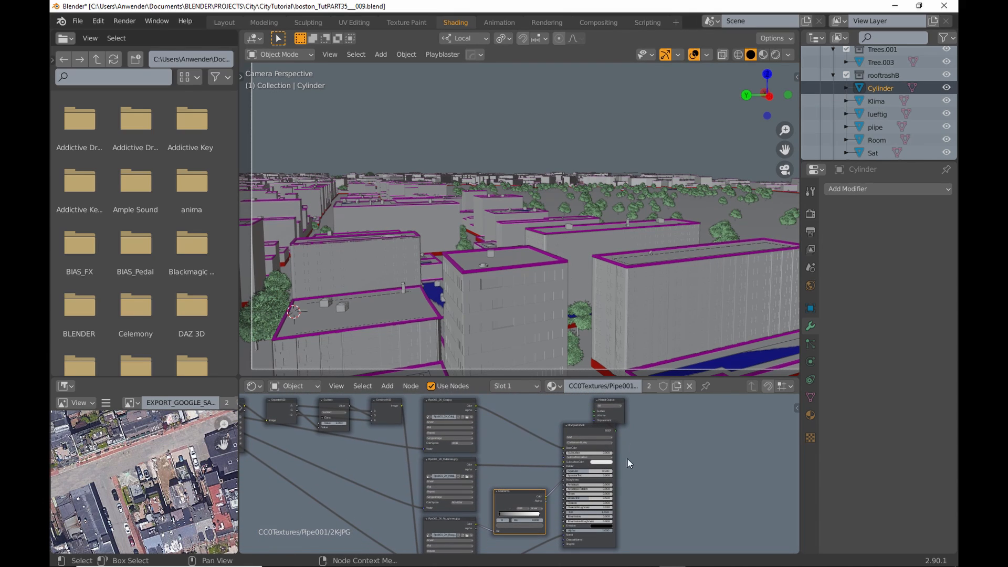
click(776, 55)
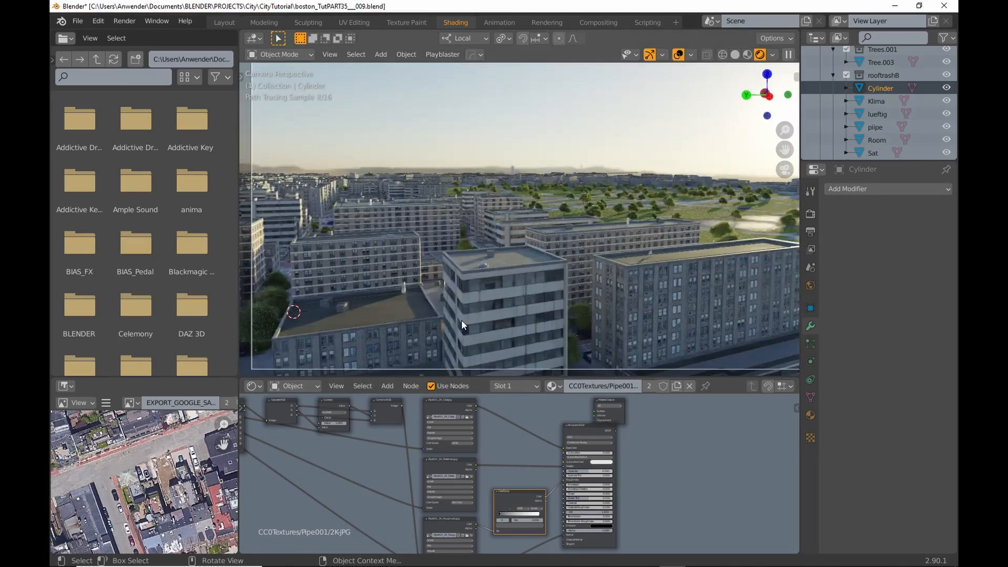
- Lower the Specular value of the Cylinder's pipe material to 0.126 while watching the tower roof close up
scroll(462, 321, up, 4)
scroll(462, 320, up, 2)
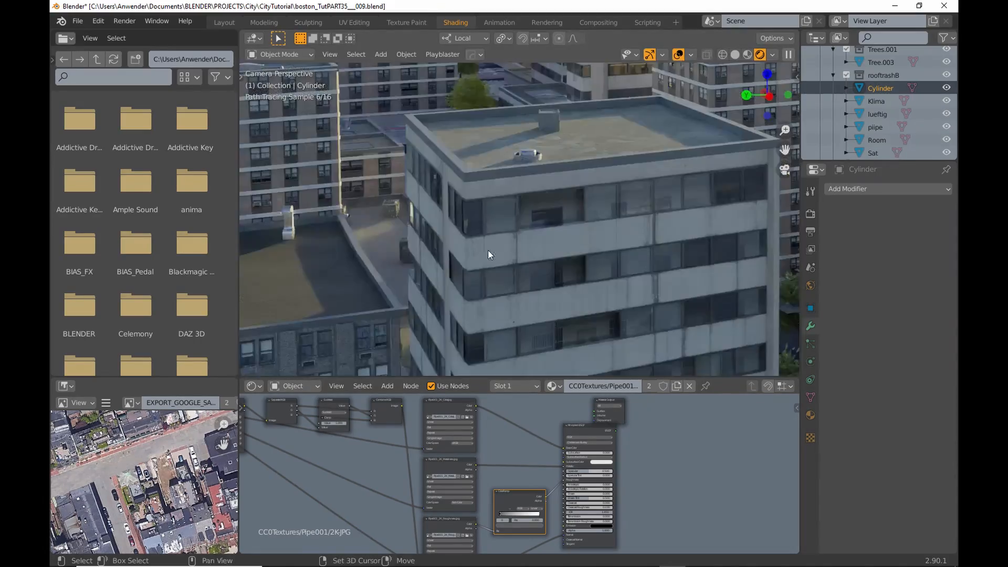
shift+middle_drag(487, 250, 528, 278)
scroll(673, 483, up, 6)
middle_drag(644, 470, 637, 441)
scroll(593, 437, up, 1)
drag(535, 436, 515, 437)
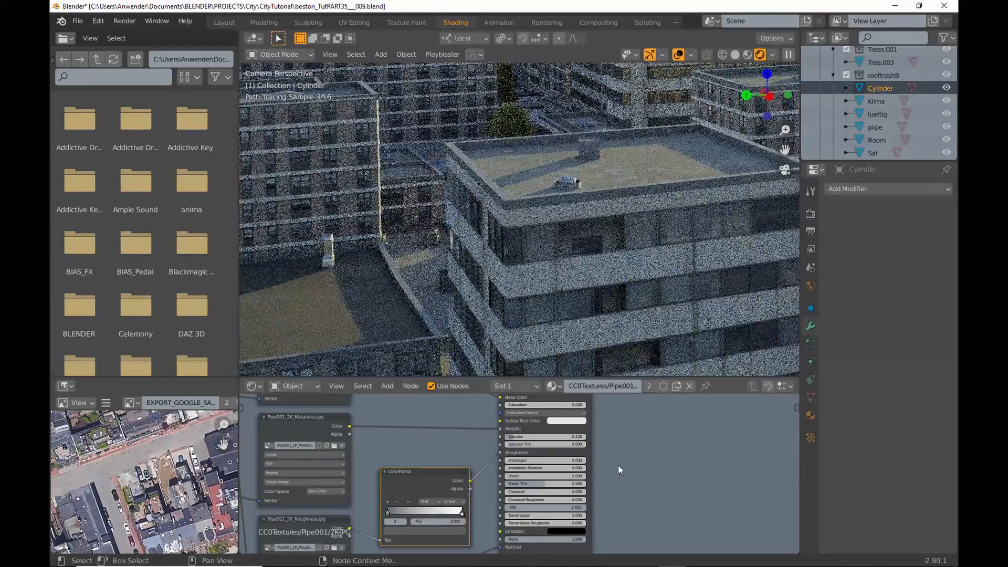
middle_drag(607, 459, 619, 493)
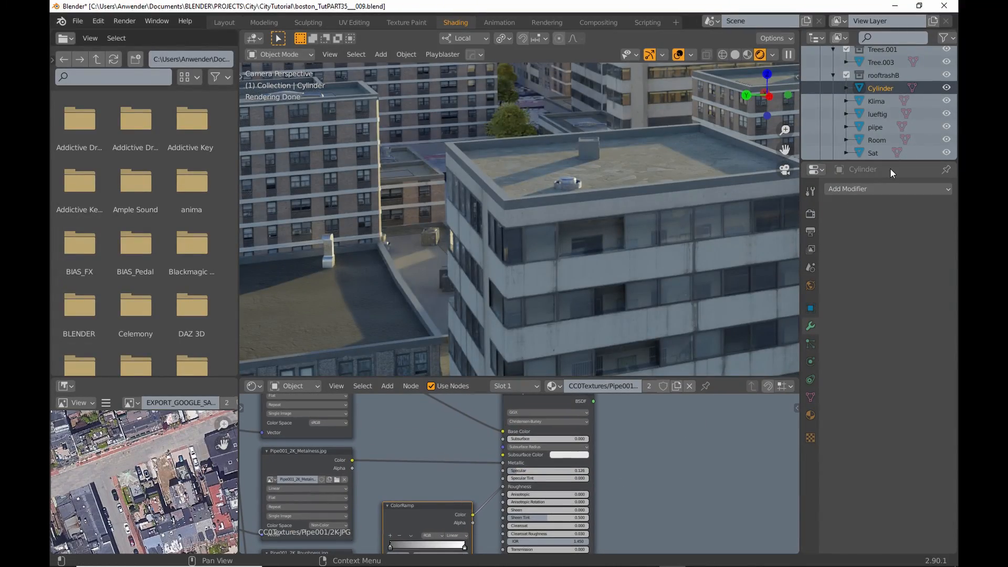
- Inspect the material nodes of the piipe object in the rooftrashB collection and its look on the roofs
scroll(890, 134, down, 2)
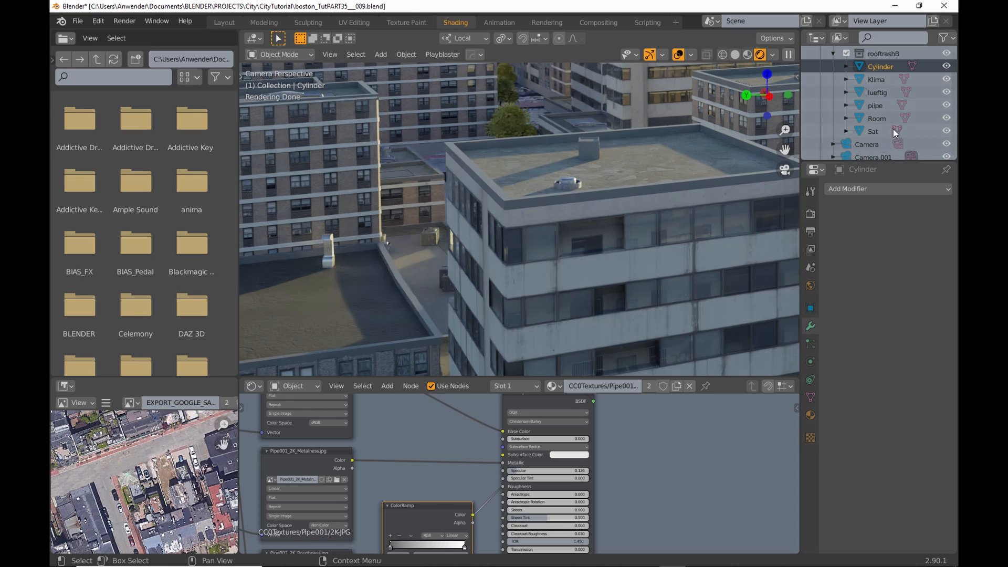
click(880, 109)
scroll(638, 433, down, 1)
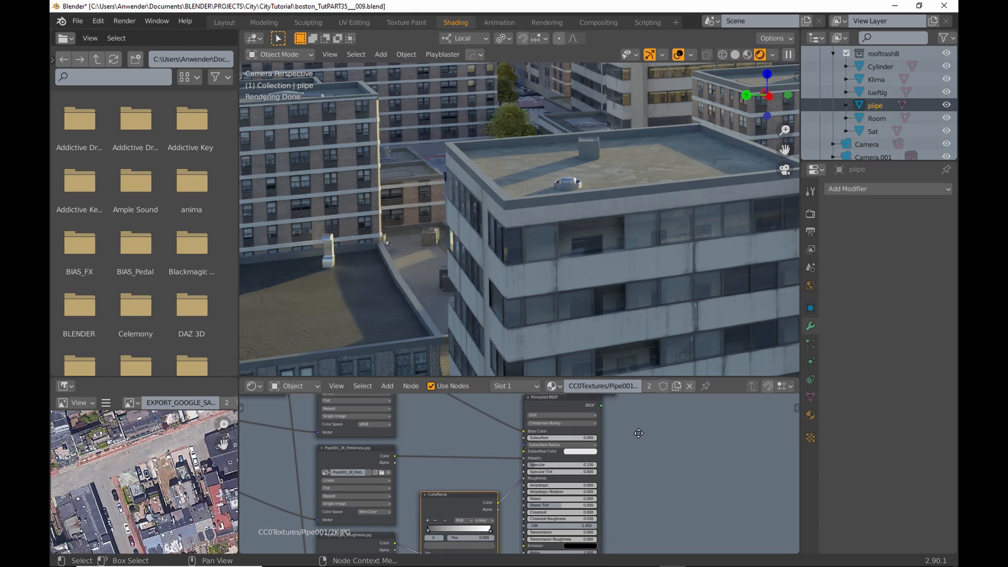
middle_drag(638, 433, 652, 412)
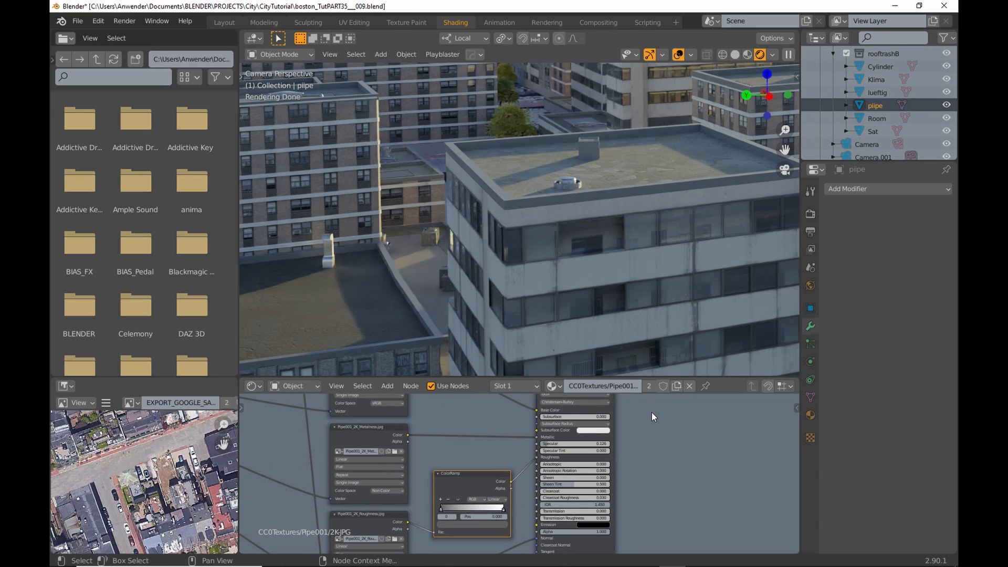
scroll(476, 232, down, 3)
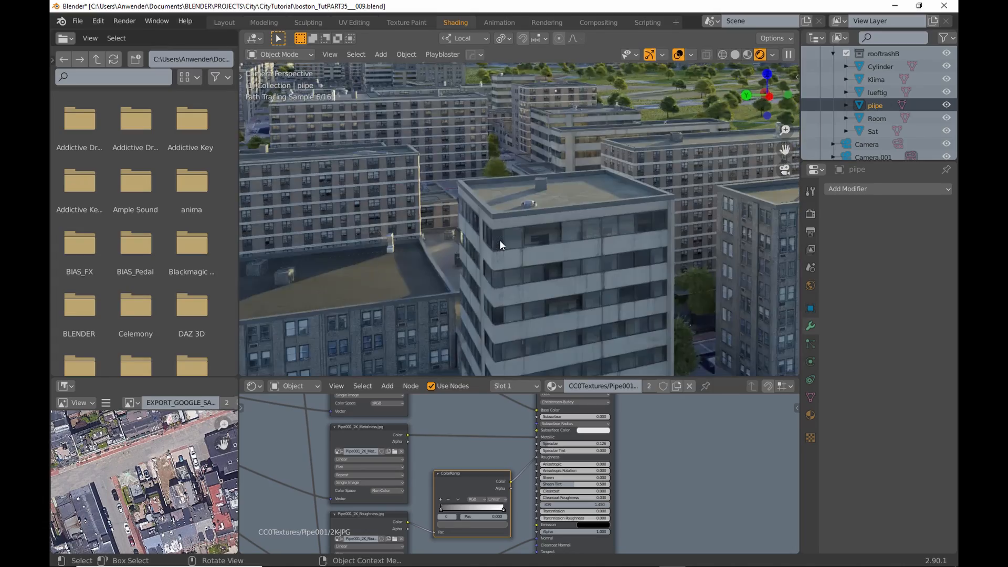
scroll(500, 240, down, 2)
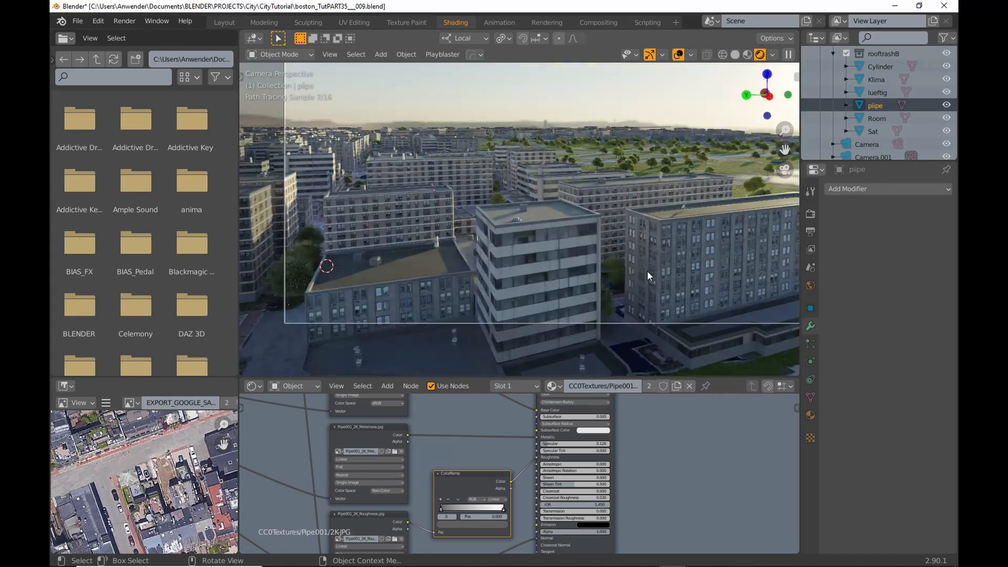
- Put the rooftop object Object.002 into Particle Edit mode and remove a particle from the tower's roof with the Cut brush
click(607, 112)
shift+middle_drag(658, 236, 623, 264)
scroll(617, 257, down, 1)
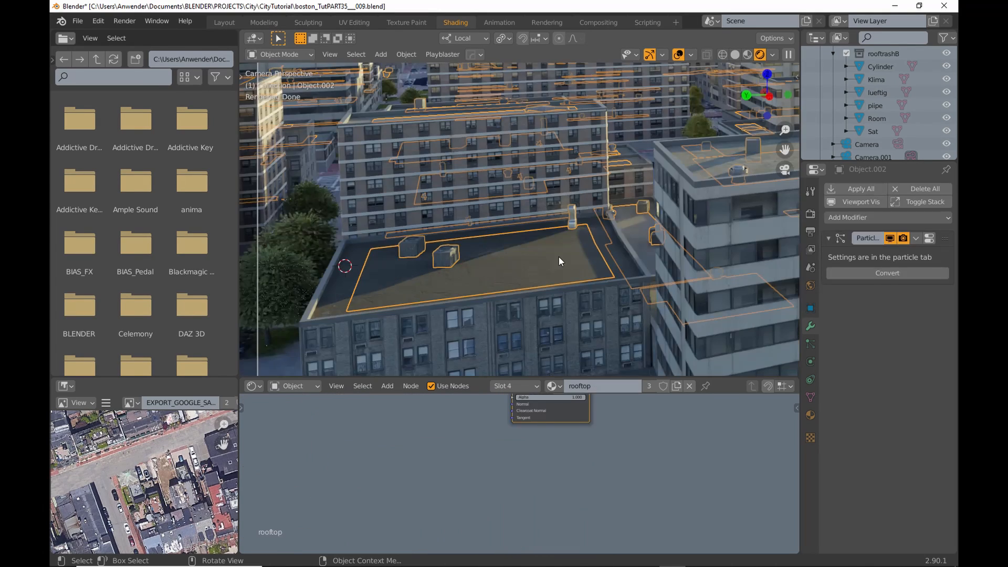
click(278, 54)
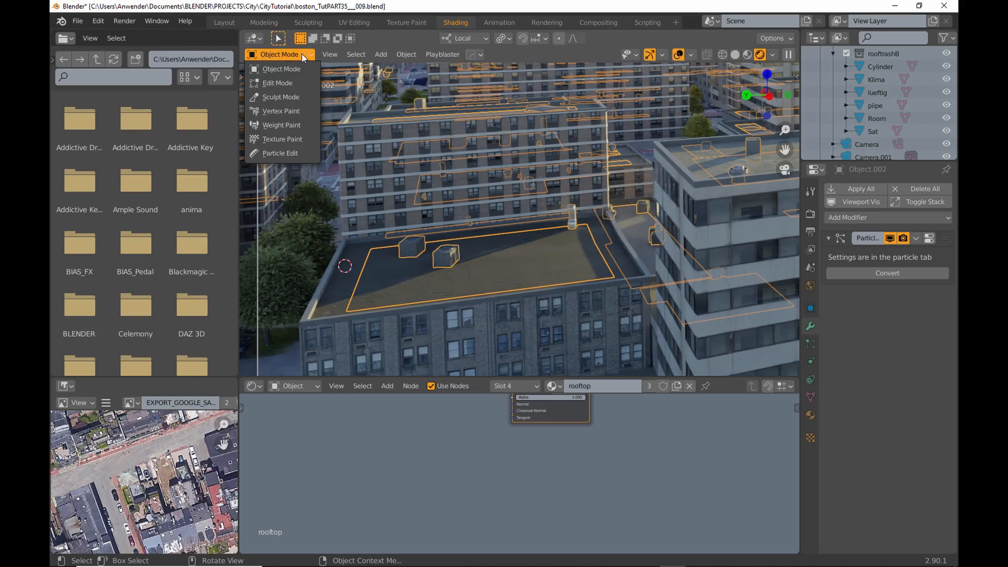
click(292, 154)
click(242, 77)
click(257, 241)
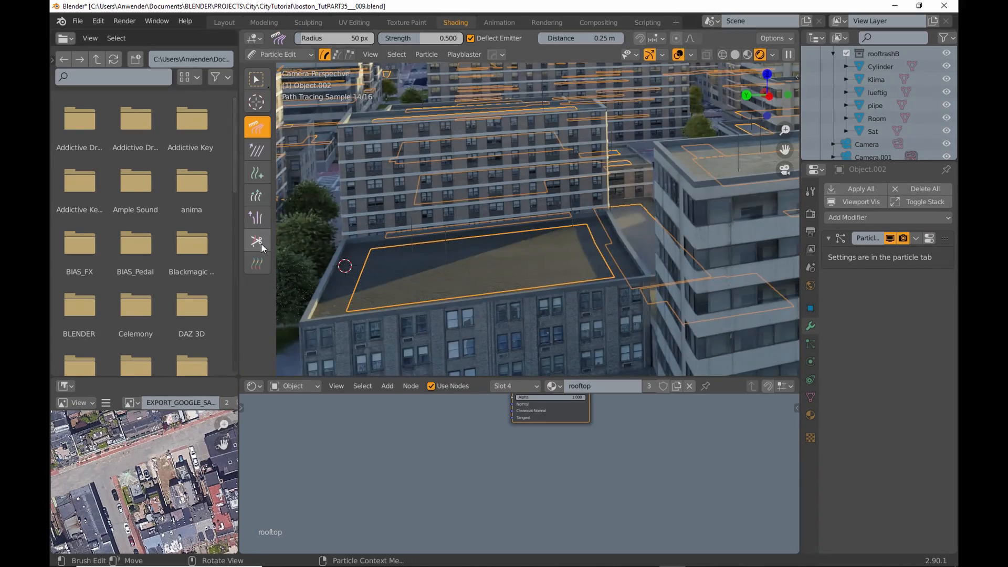
shift+middle_drag(625, 255, 411, 295)
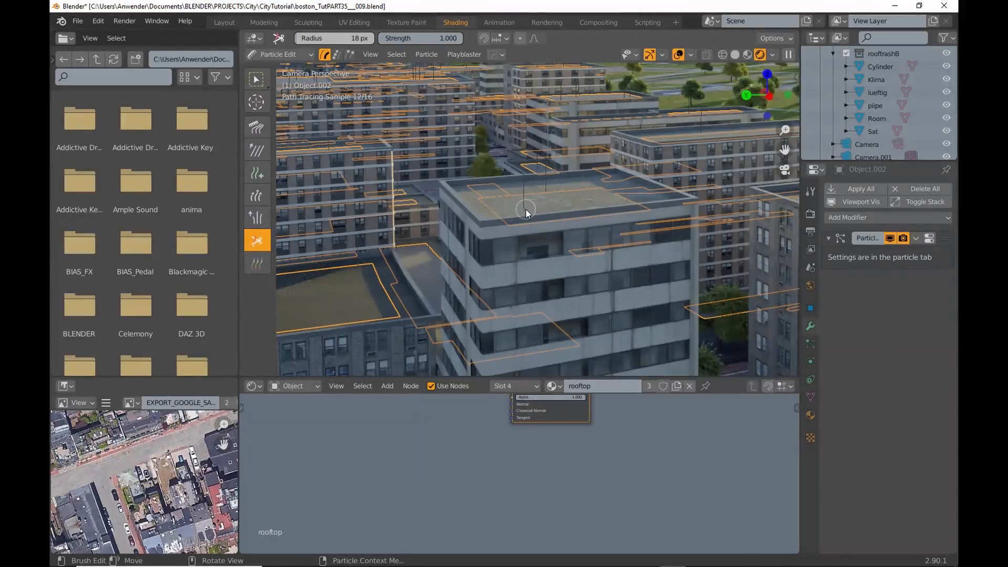
click(524, 204)
- Add particles with the Add brush on the tower's roof and on the apartment block behind the low building
click(256, 172)
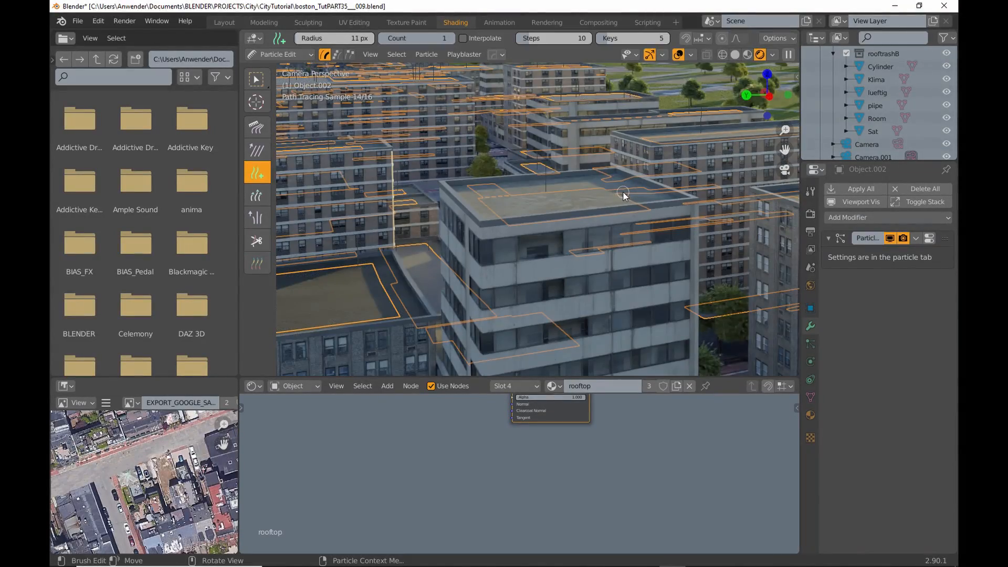
click(616, 199)
shift+middle_drag(401, 238, 517, 202)
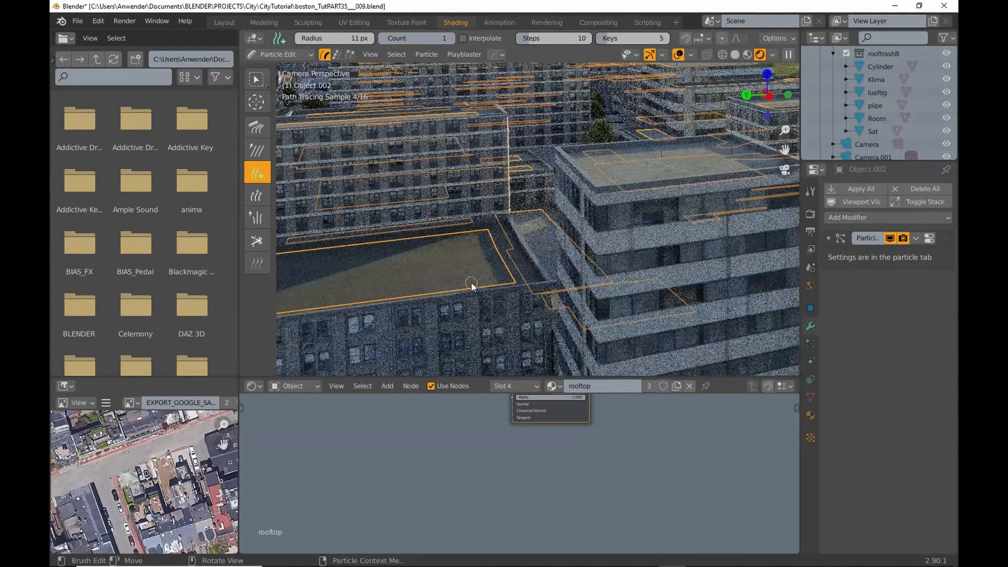
shift+middle_drag(459, 168, 508, 222)
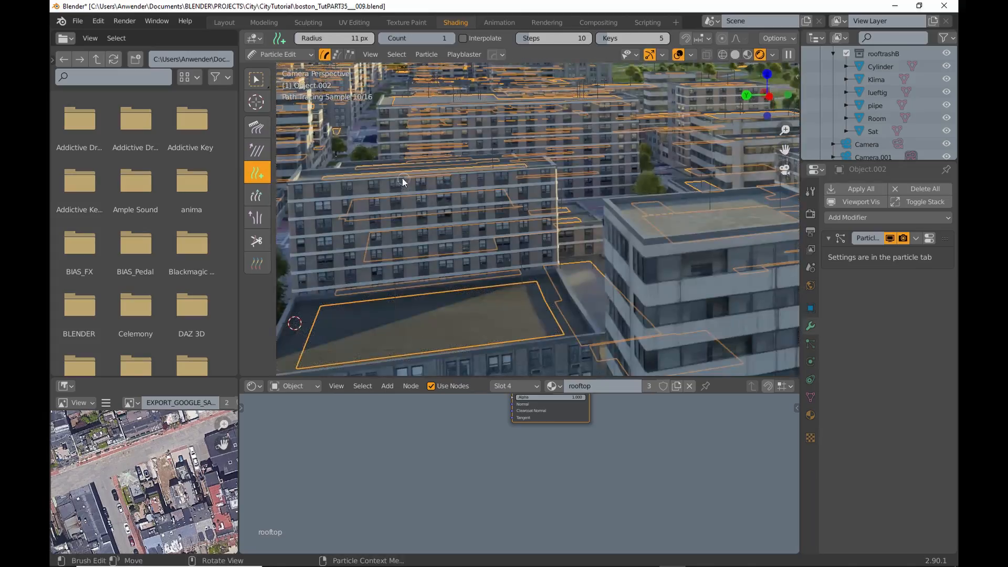
click(378, 172)
- Add particles on the long brick building's roof and the low annex roof in front of it, and return to Object Mode
middle_drag(501, 233, 590, 237)
middle_drag(555, 209, 614, 205)
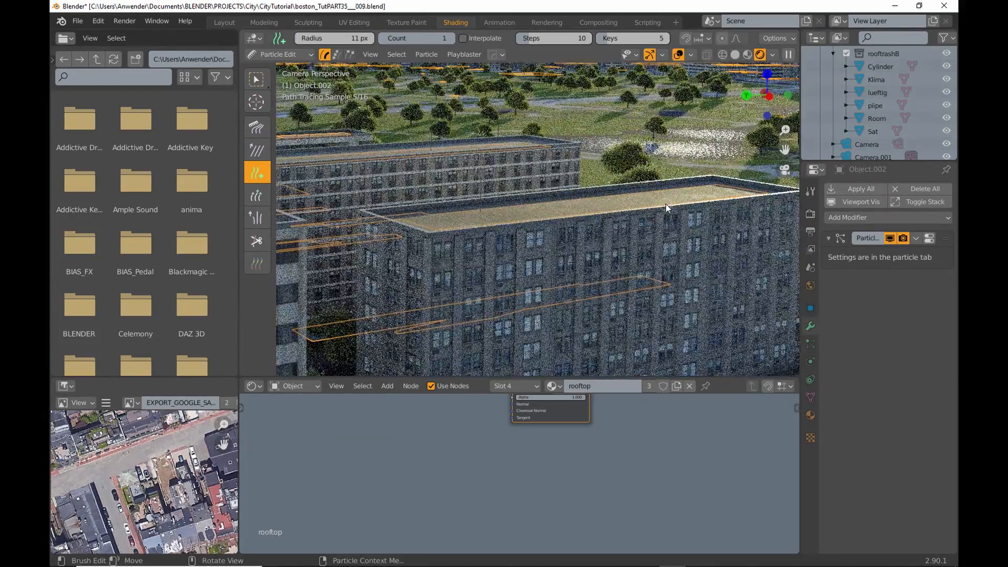
click(704, 193)
shift+middle_drag(522, 265, 526, 225)
scroll(577, 252, down, 2)
shift+middle_drag(634, 284, 620, 293)
click(680, 286)
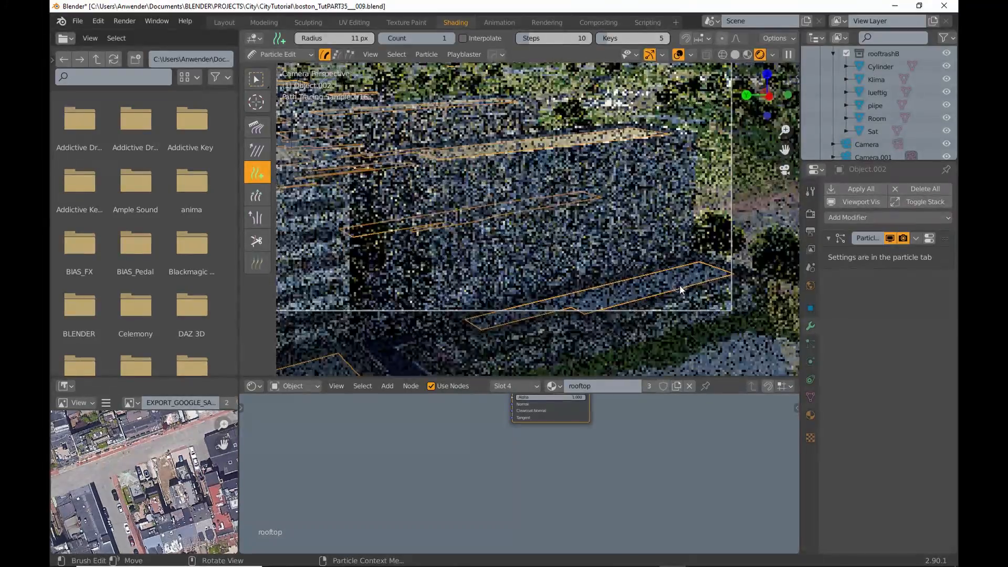
click(698, 272)
click(273, 55)
click(269, 69)
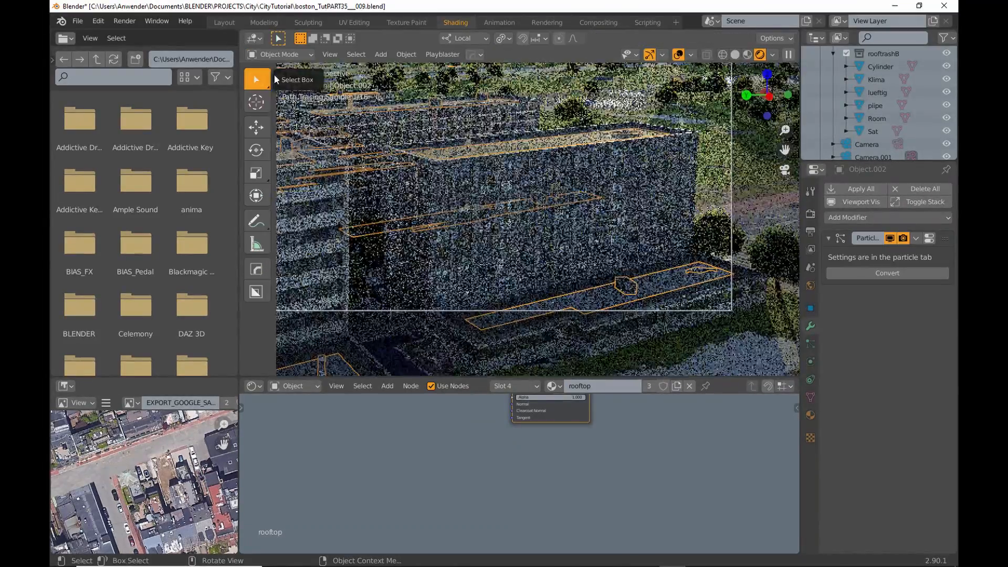
- Scale the Sat object in the rooftrashB collection to 2 on all three axes and deselect it
click(540, 101)
scroll(458, 176, down, 1)
shift+middle_drag(446, 171, 579, 199)
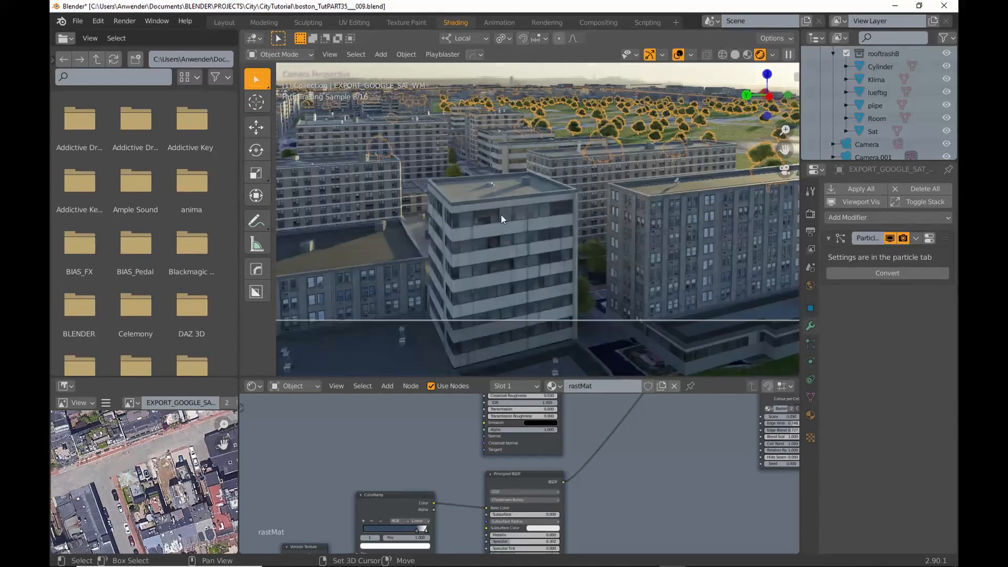
mouse_move(501, 215)
shift+middle_down()
mouse_move(558, 209)
mouse_move(612, 222)
shift+middle_up()
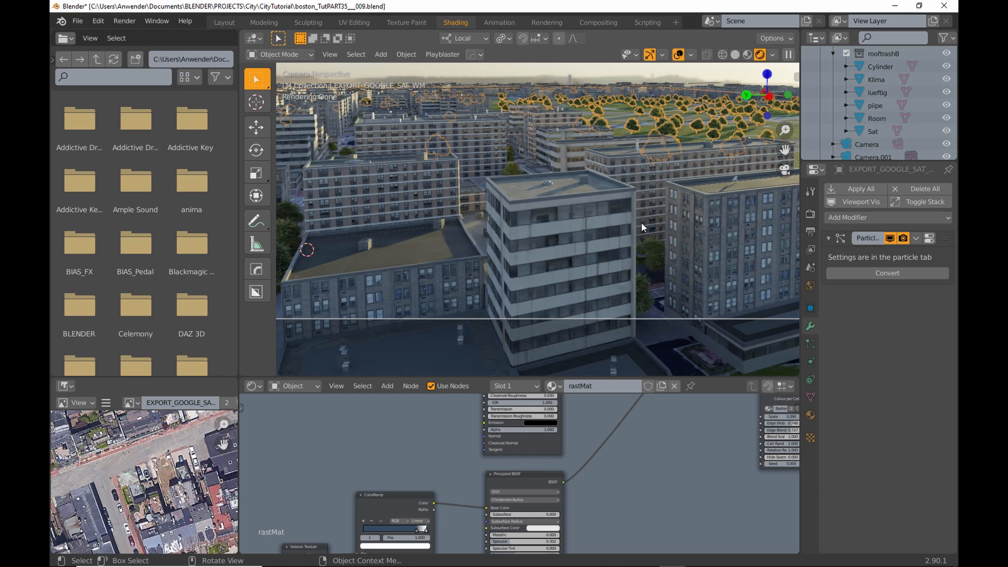
click(873, 131)
click(810, 308)
drag(896, 326, 897, 351)
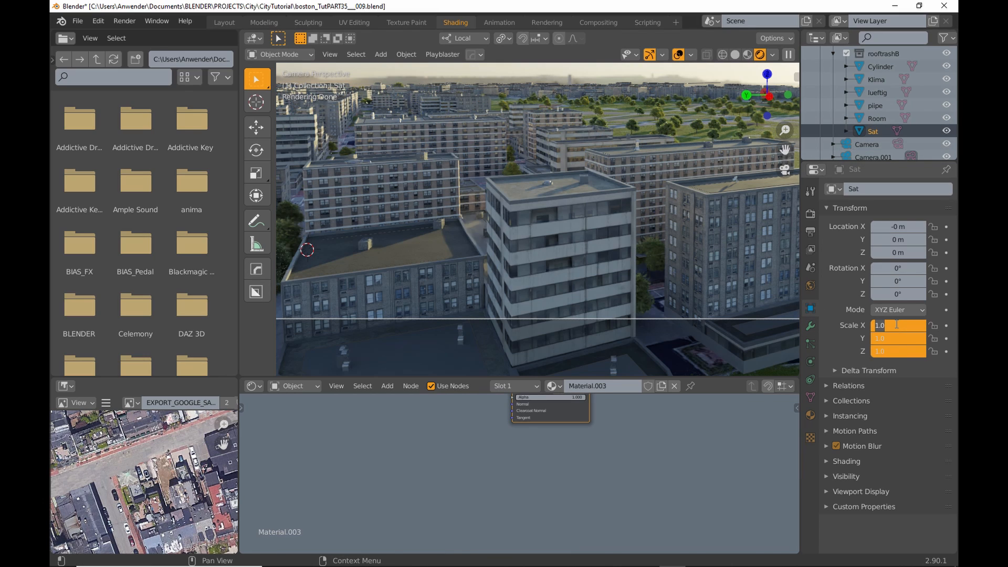
text(2)
key(Return)
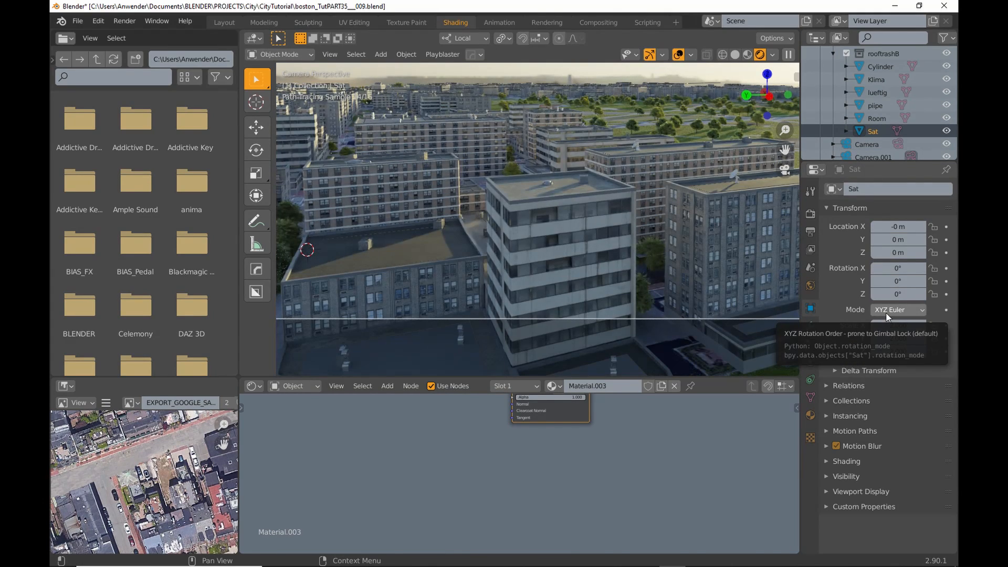
click(617, 198)
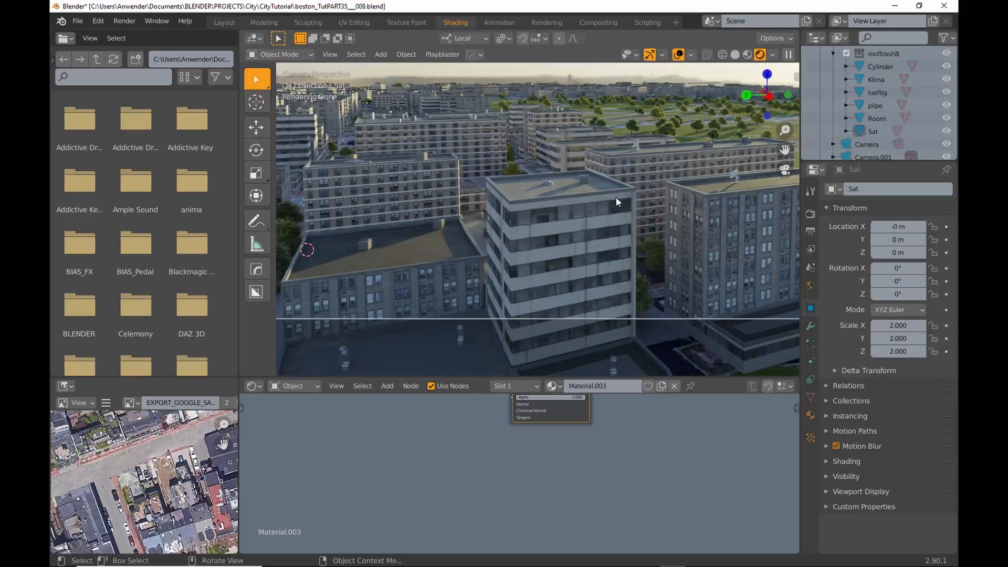
- Maximize the rendered viewport and frame the full camera view to check the roofs
key(ctrl+space)
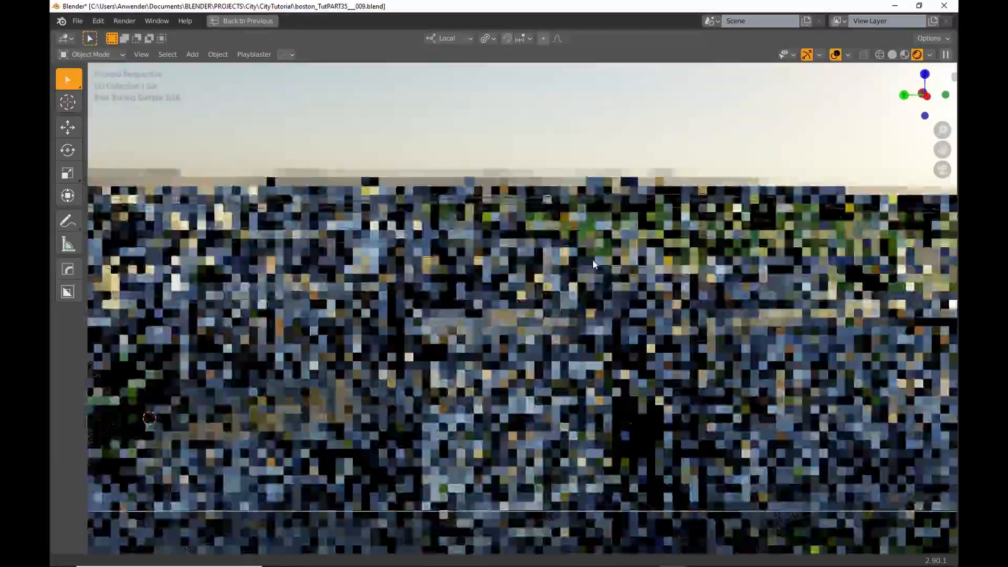
shift+middle_drag(593, 261, 546, 307)
scroll(598, 264, down, 1)
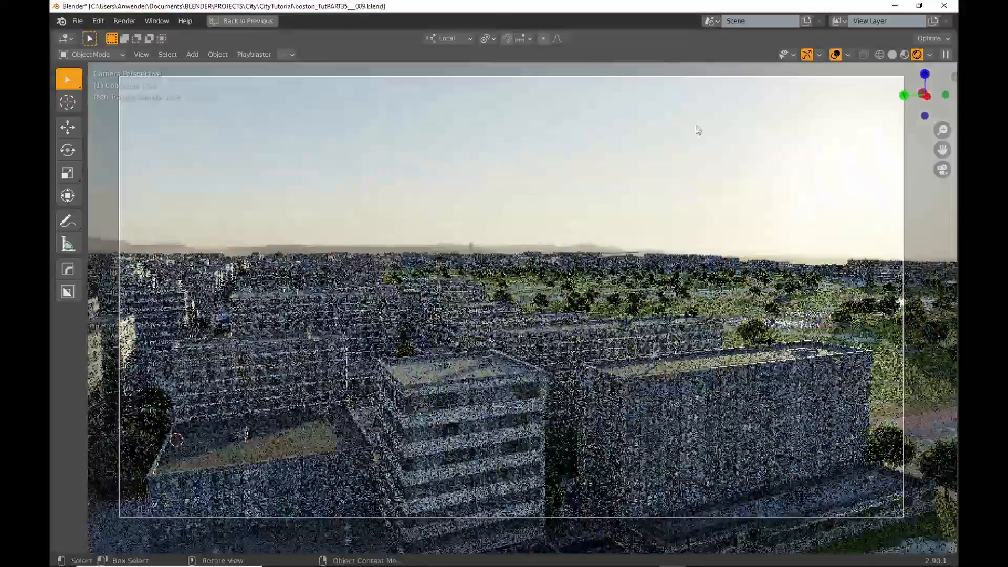